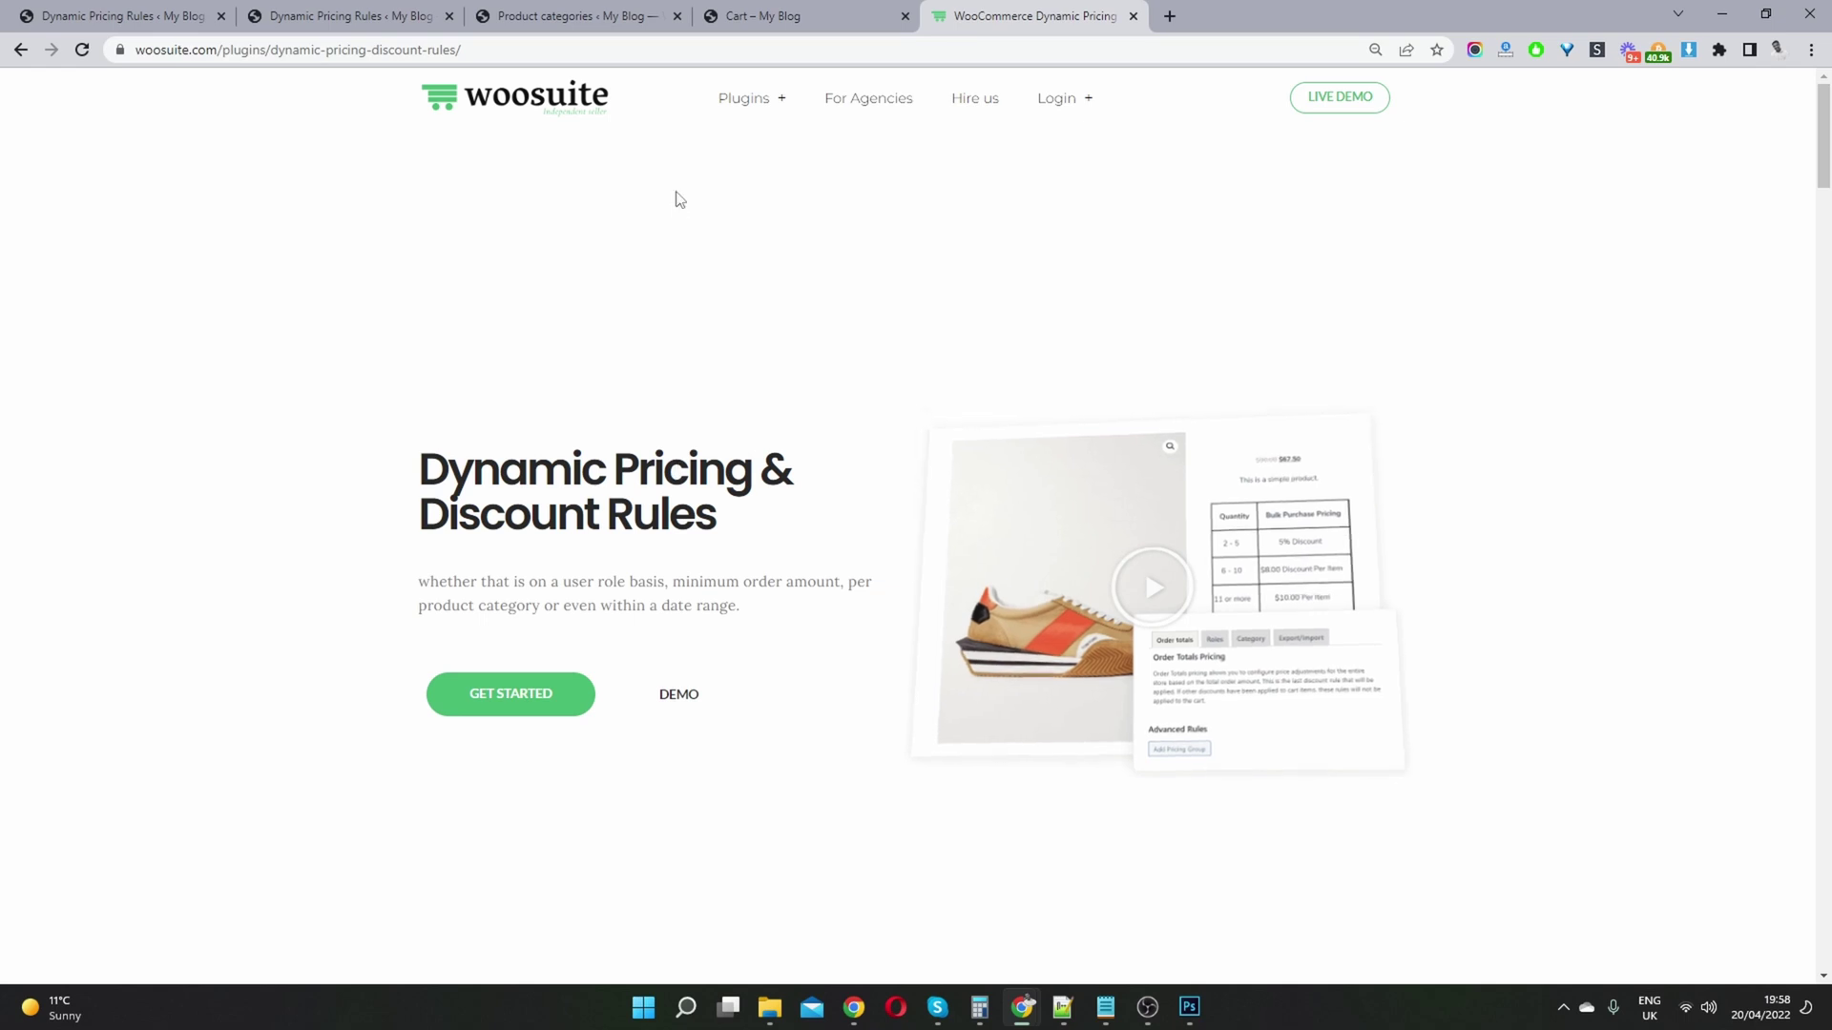
Go to the Category pricing settings of the dynamic pricing plugin
{"action": "left_click", "coordinate": [140, 13]}
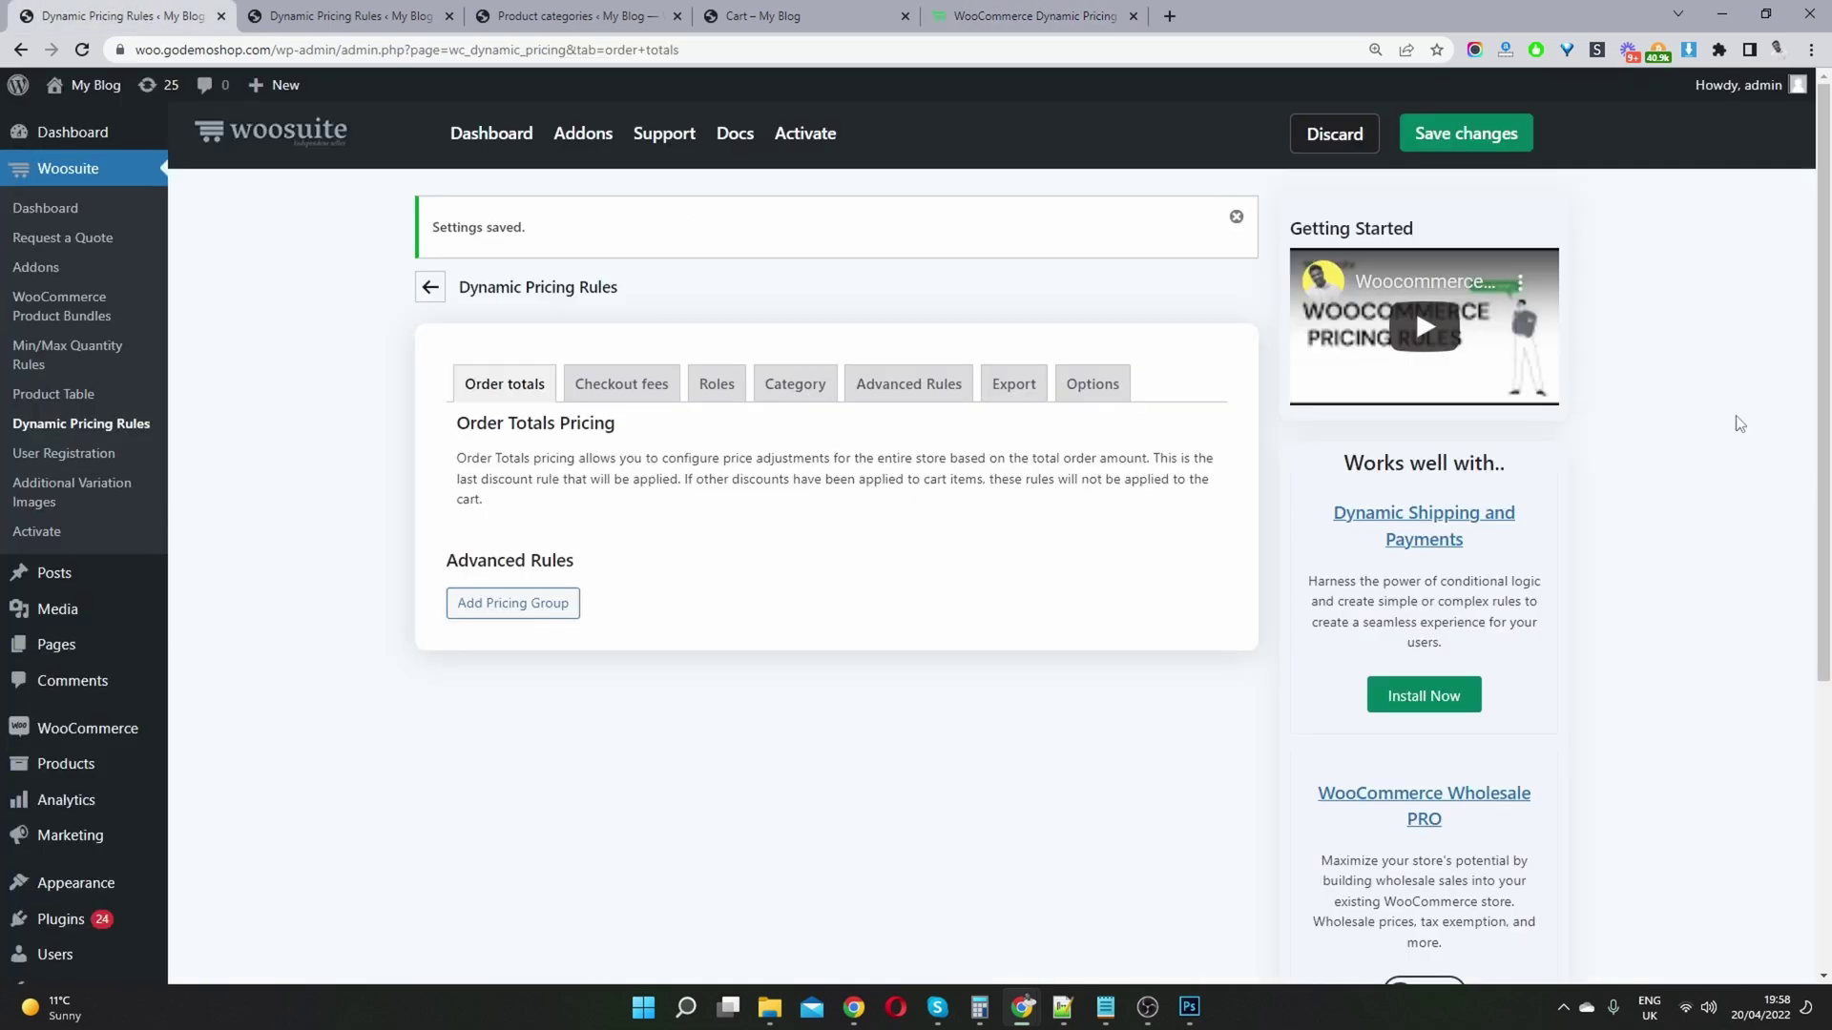
{"action": "left_click", "coordinate": [1235, 219]}
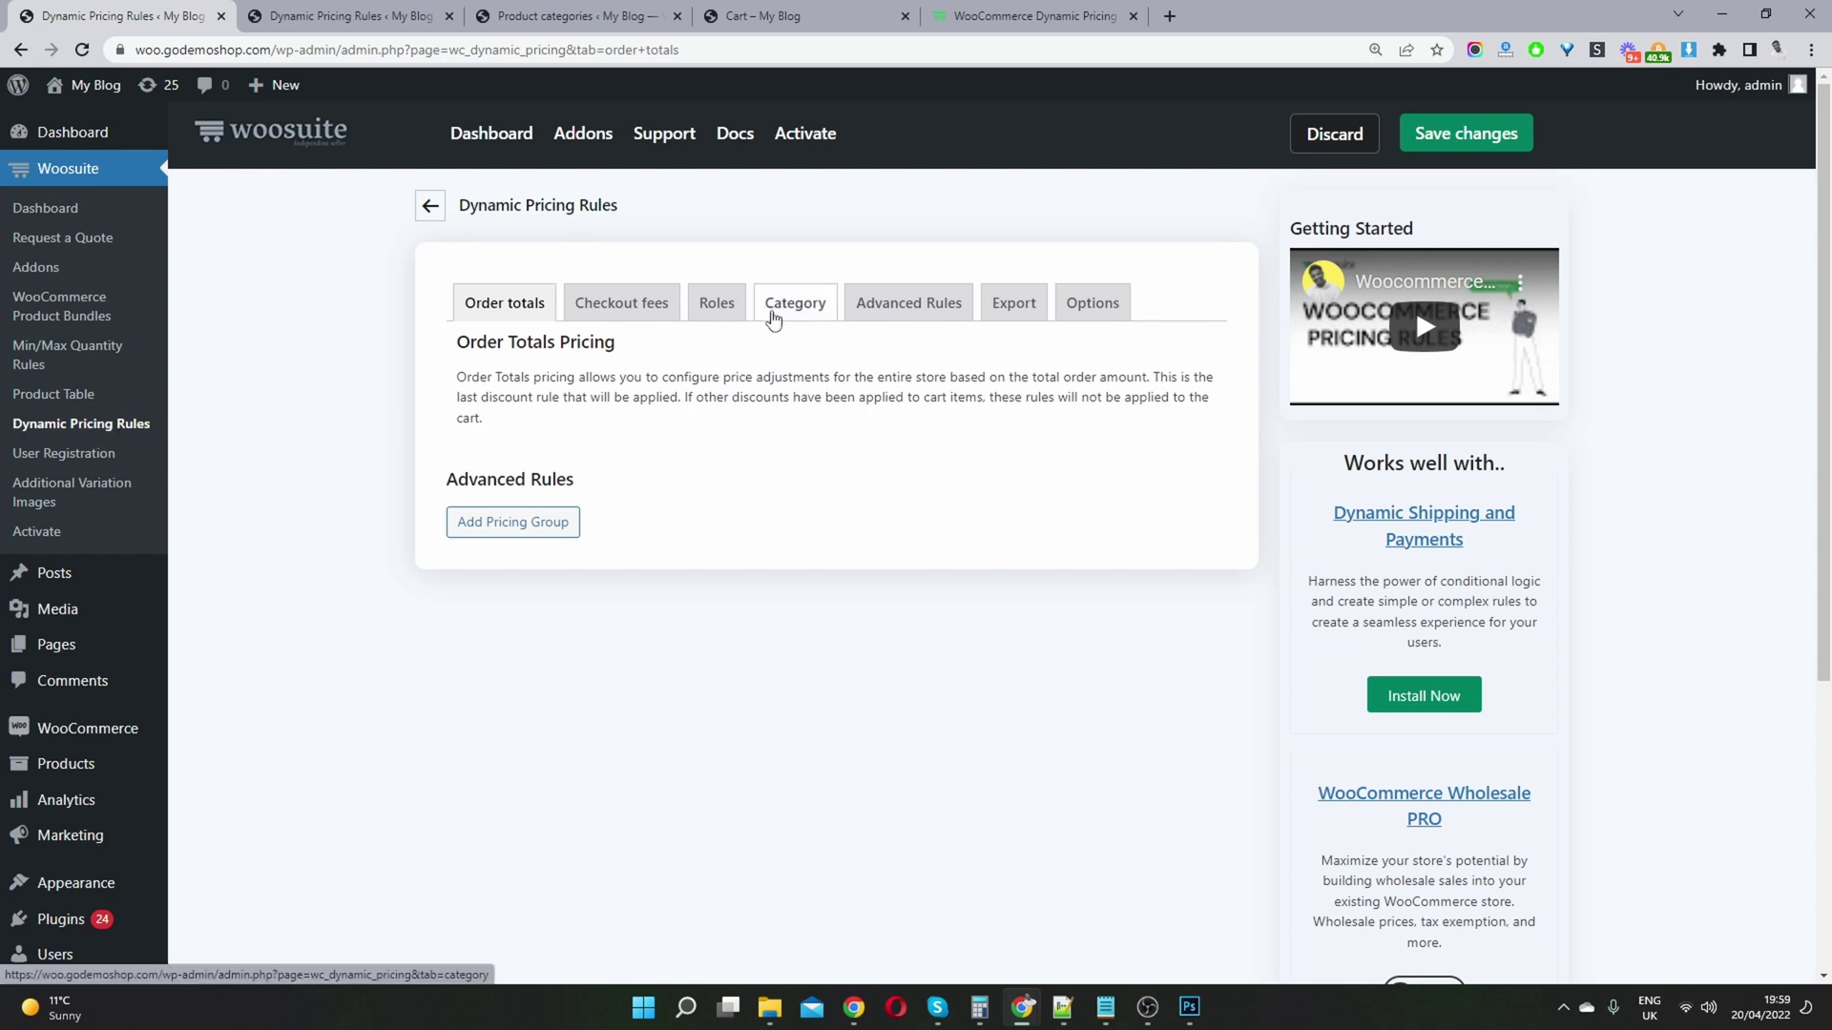
{"action": "left_click", "coordinate": [784, 308]}
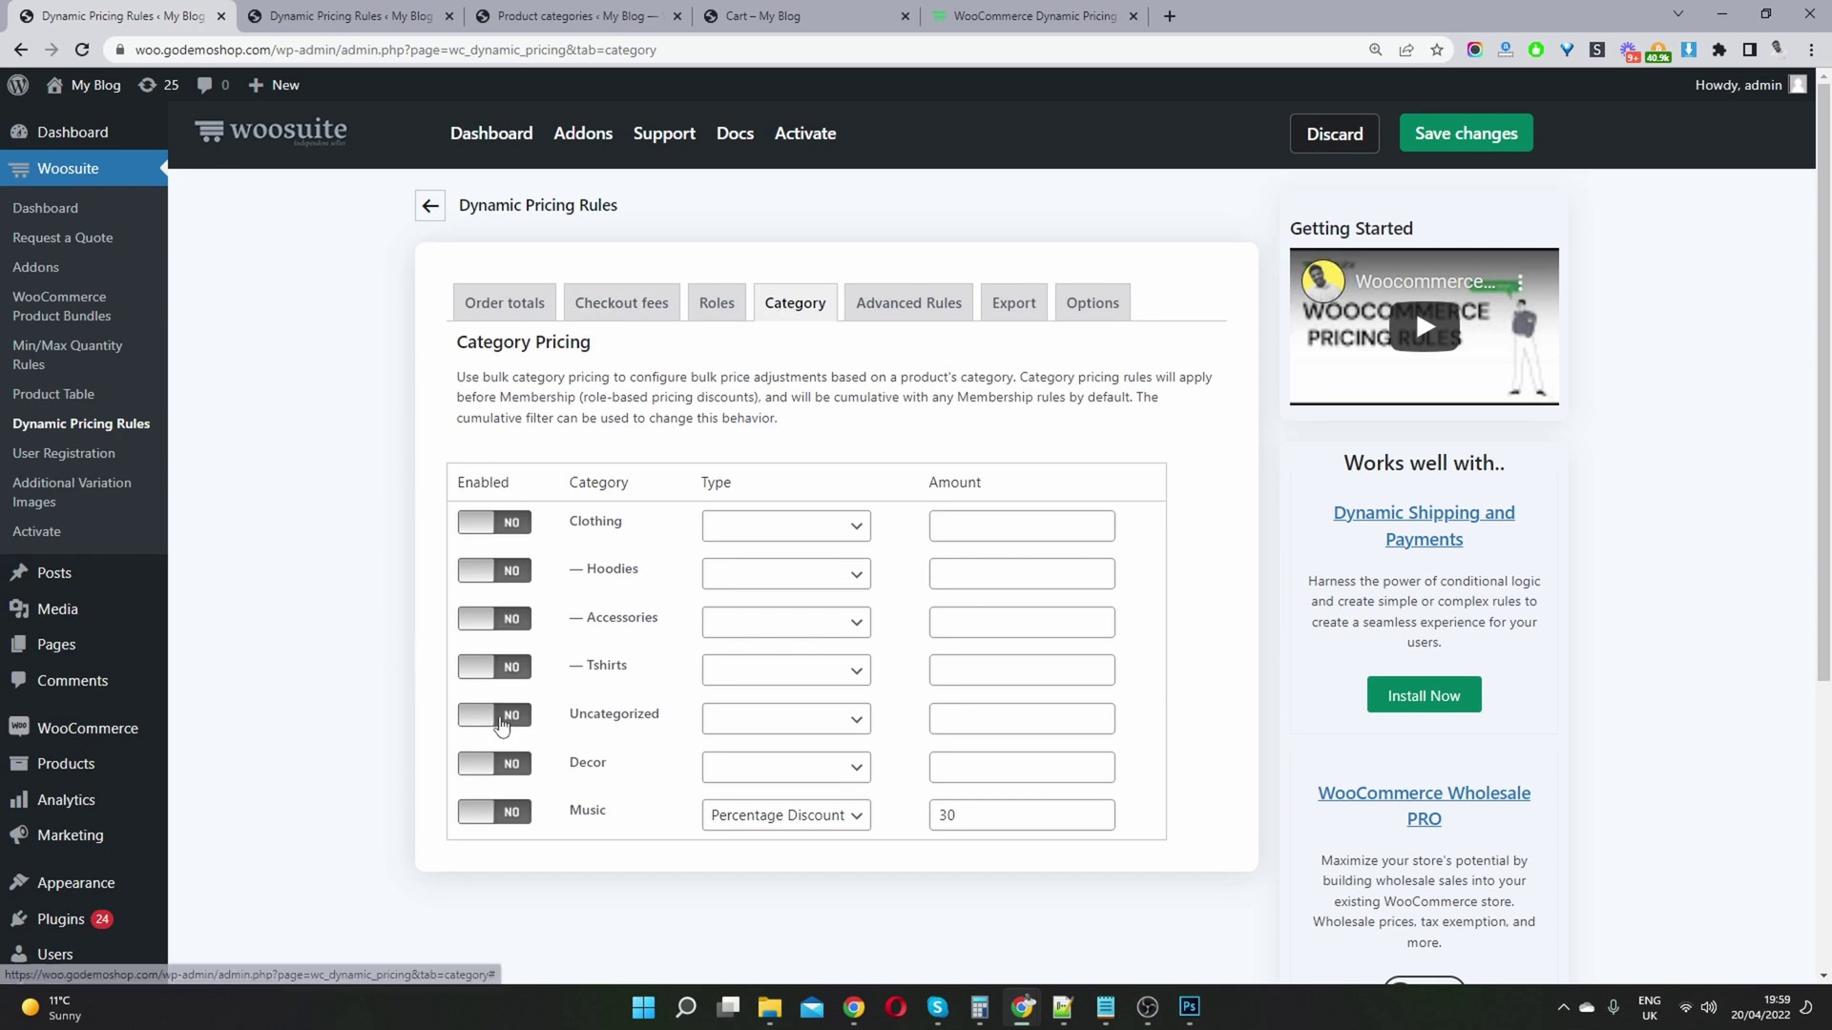
Enable Music with a Percentage Discount, changing the amount from 30 to 25
{"action": "left_click", "coordinate": [520, 811]}
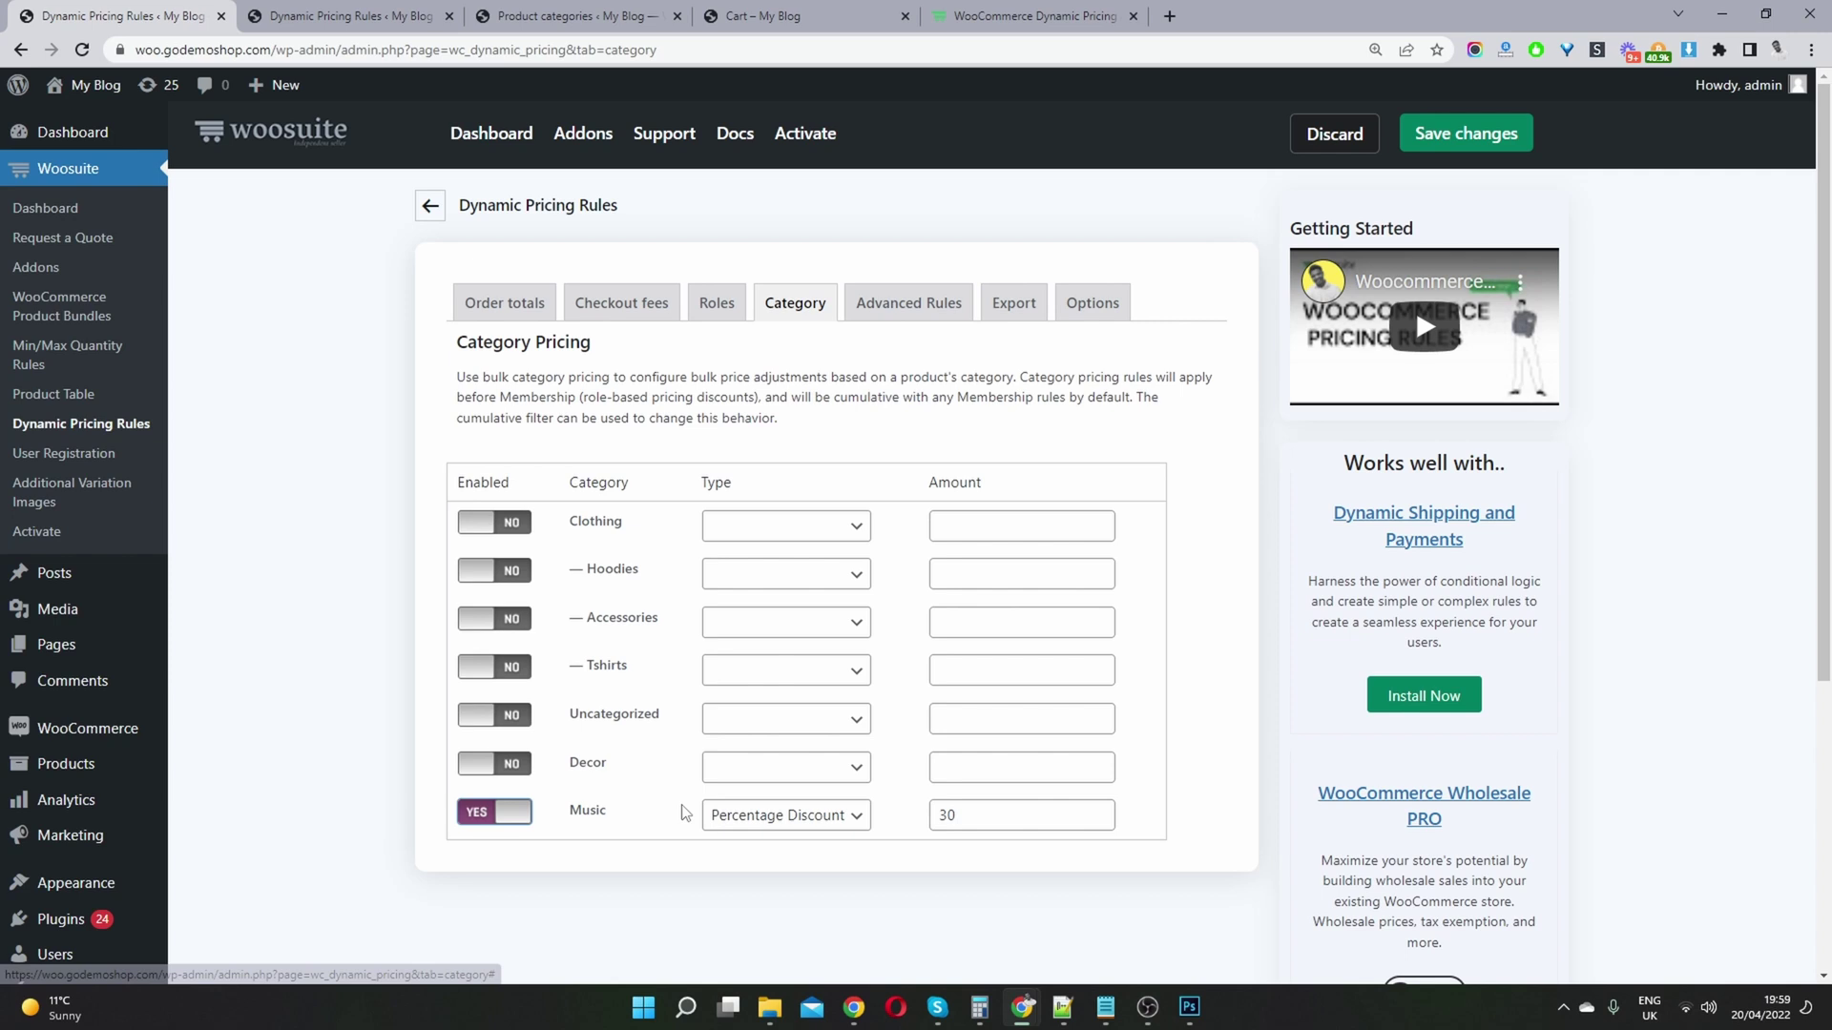
{"action": "left_click", "coordinate": [617, 817]}
{"action": "left_click_drag", "start_coordinate": [615, 819], "coordinate": [567, 815]}
{"action": "left_click", "coordinate": [827, 829]}
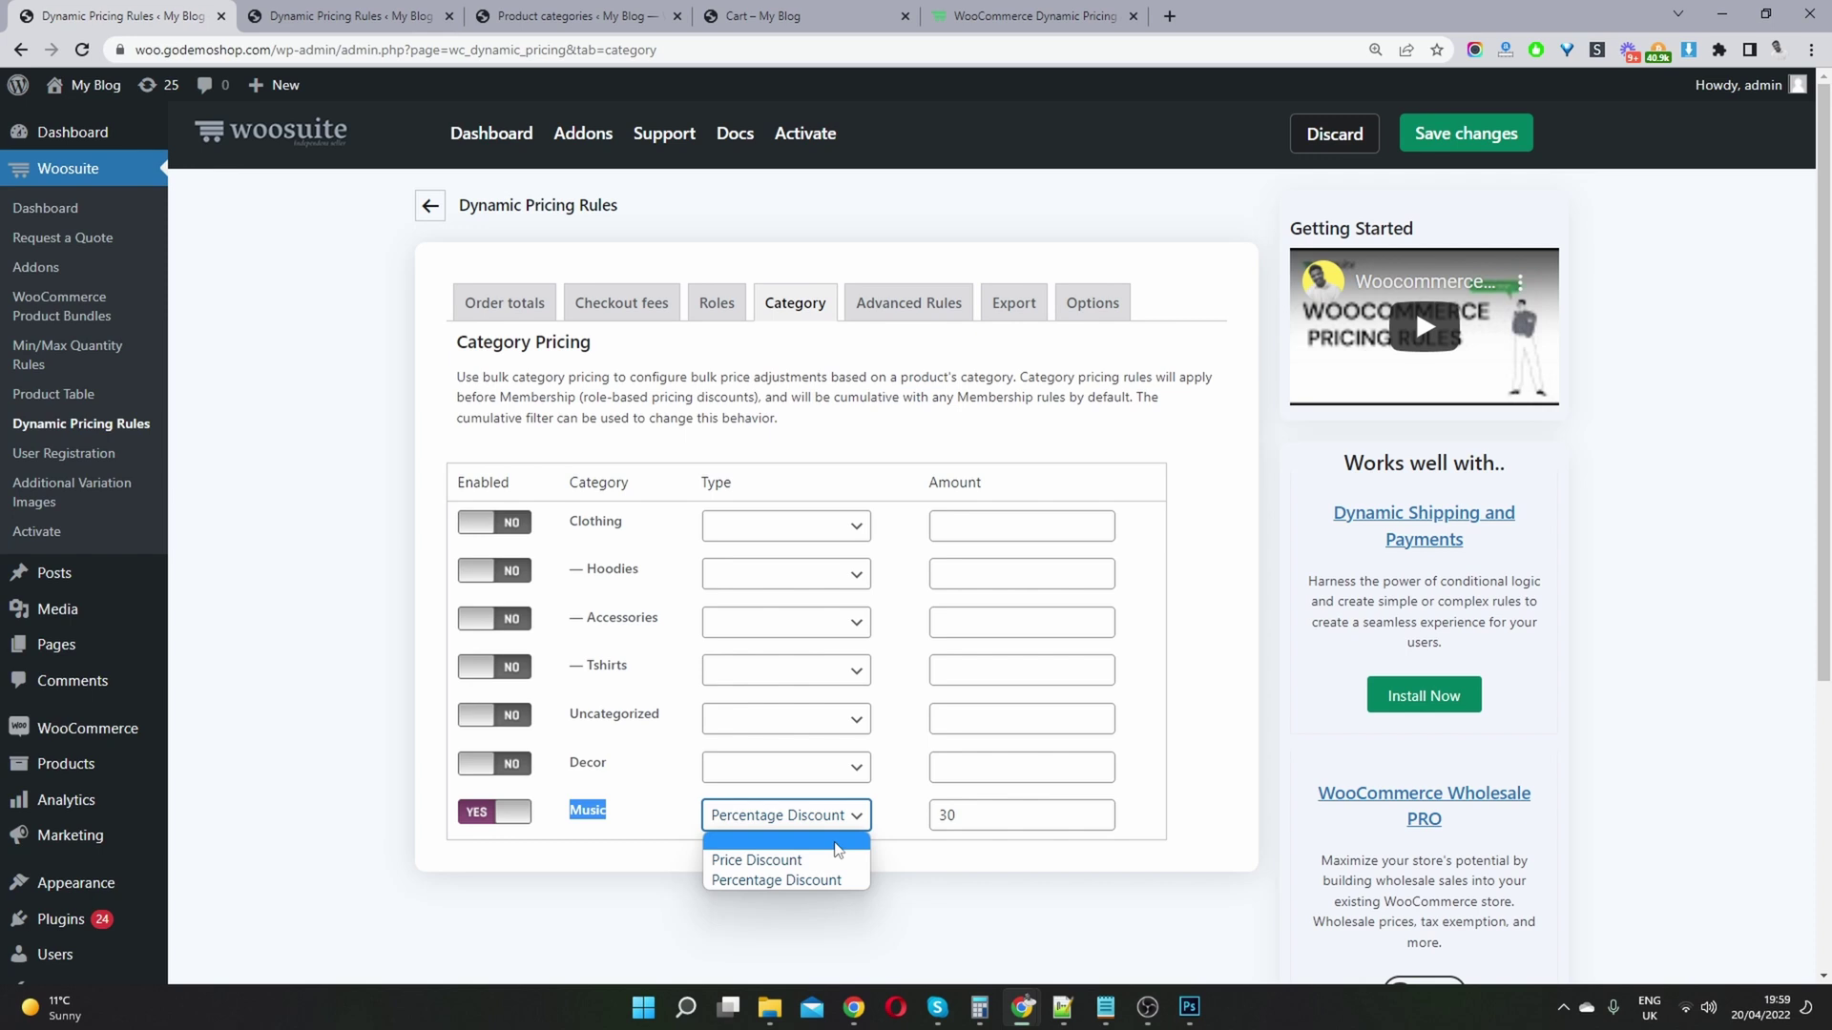
{"action": "left_click", "coordinate": [835, 886]}
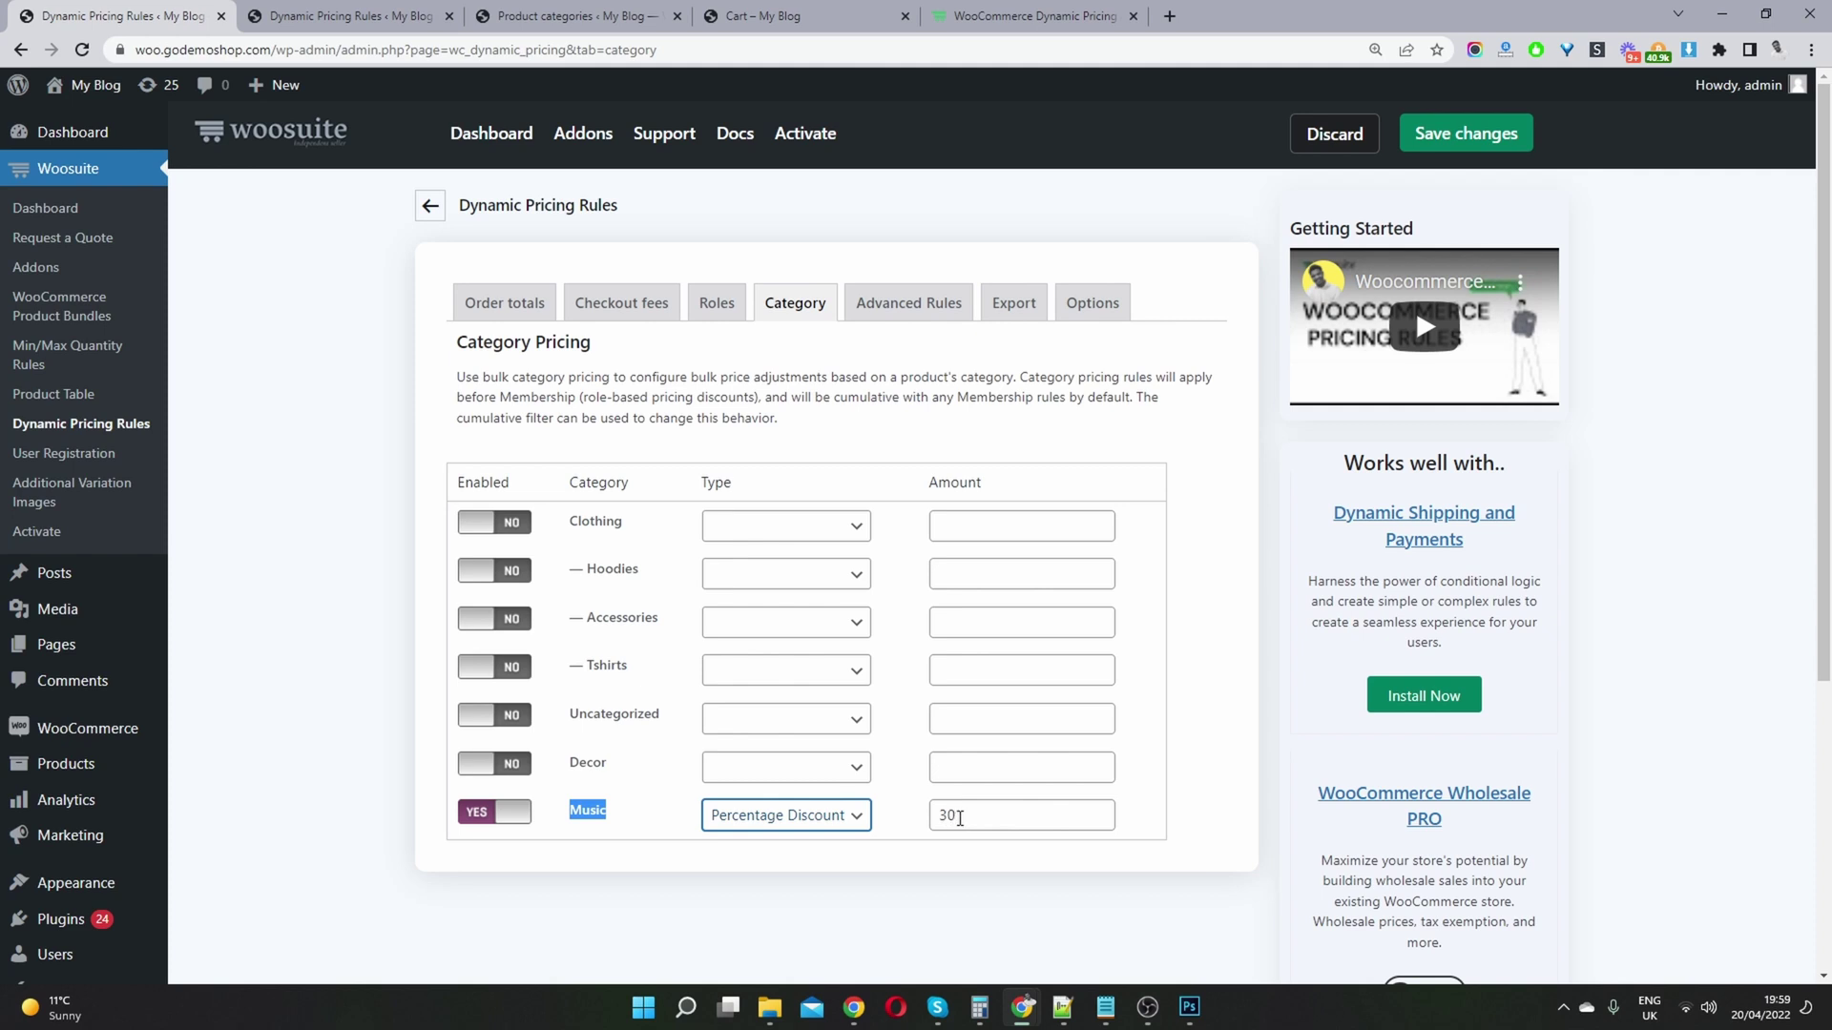
{"action": "key", "text": "Tab"}
{"action": "type", "text": "2"}
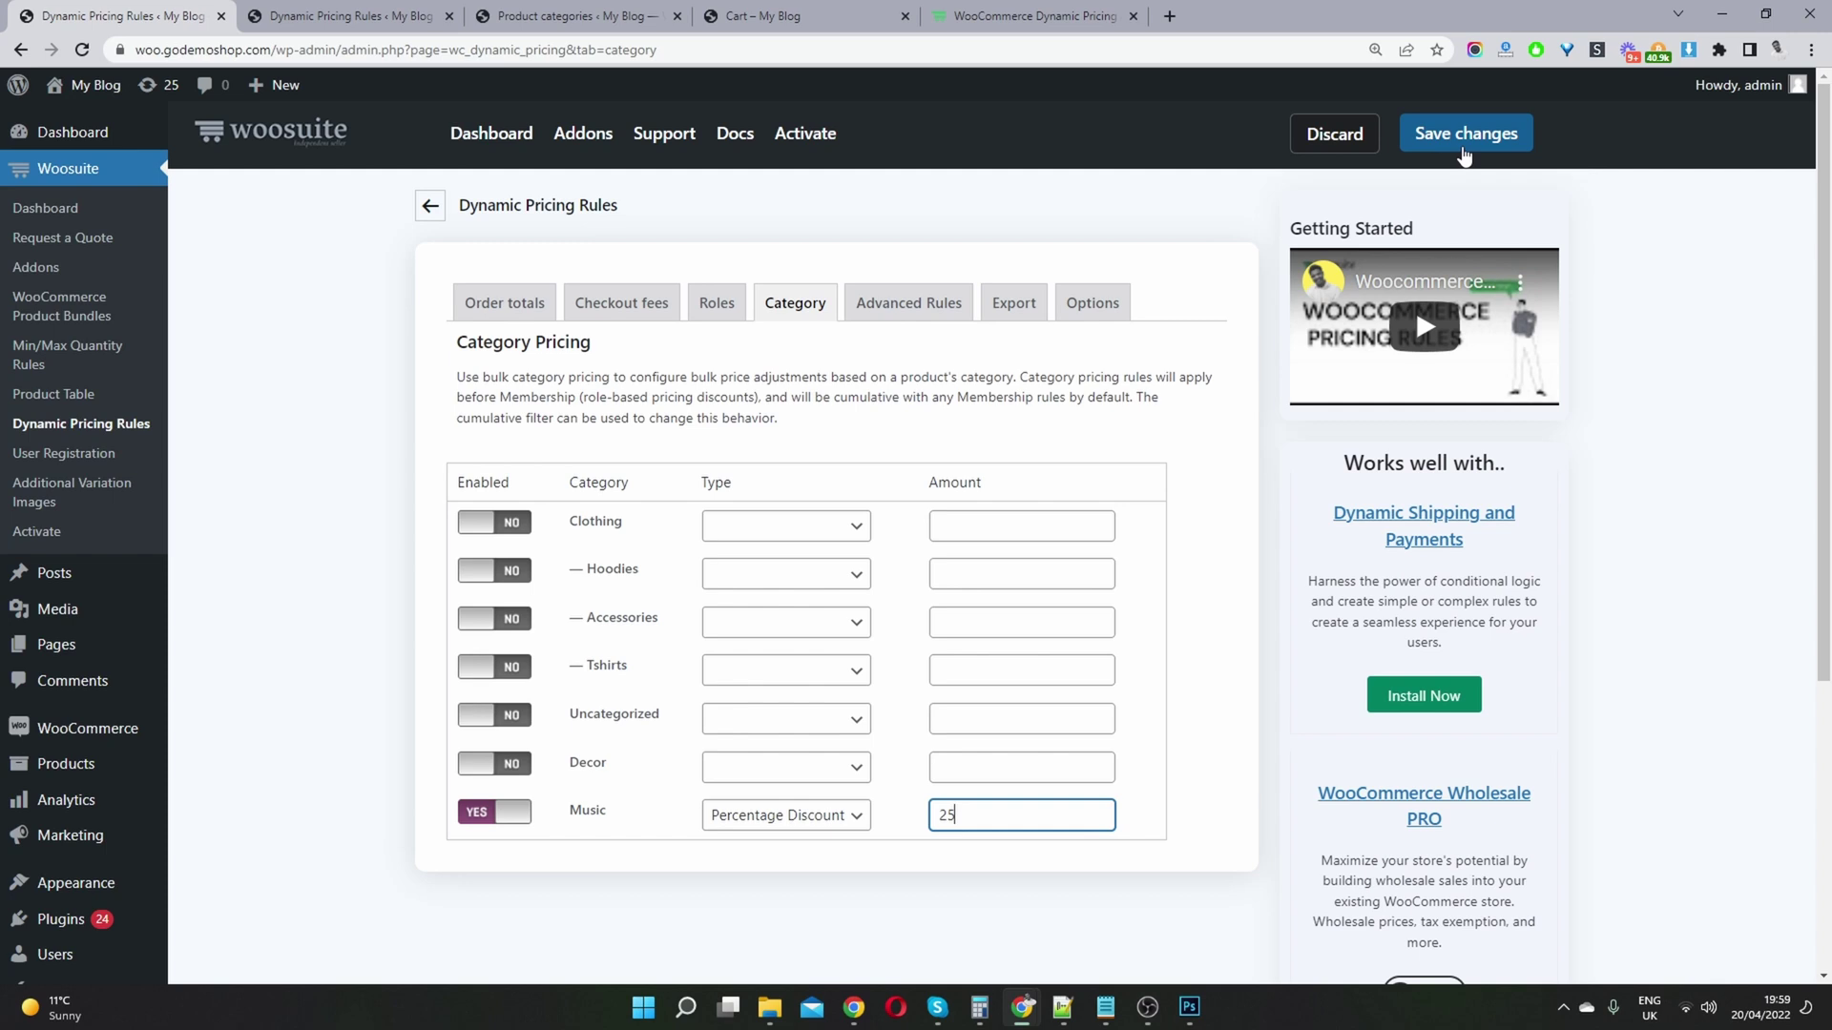
Save the Music 25% discount and return to the Product categories list
{"action": "left_click", "coordinate": [1467, 143]}
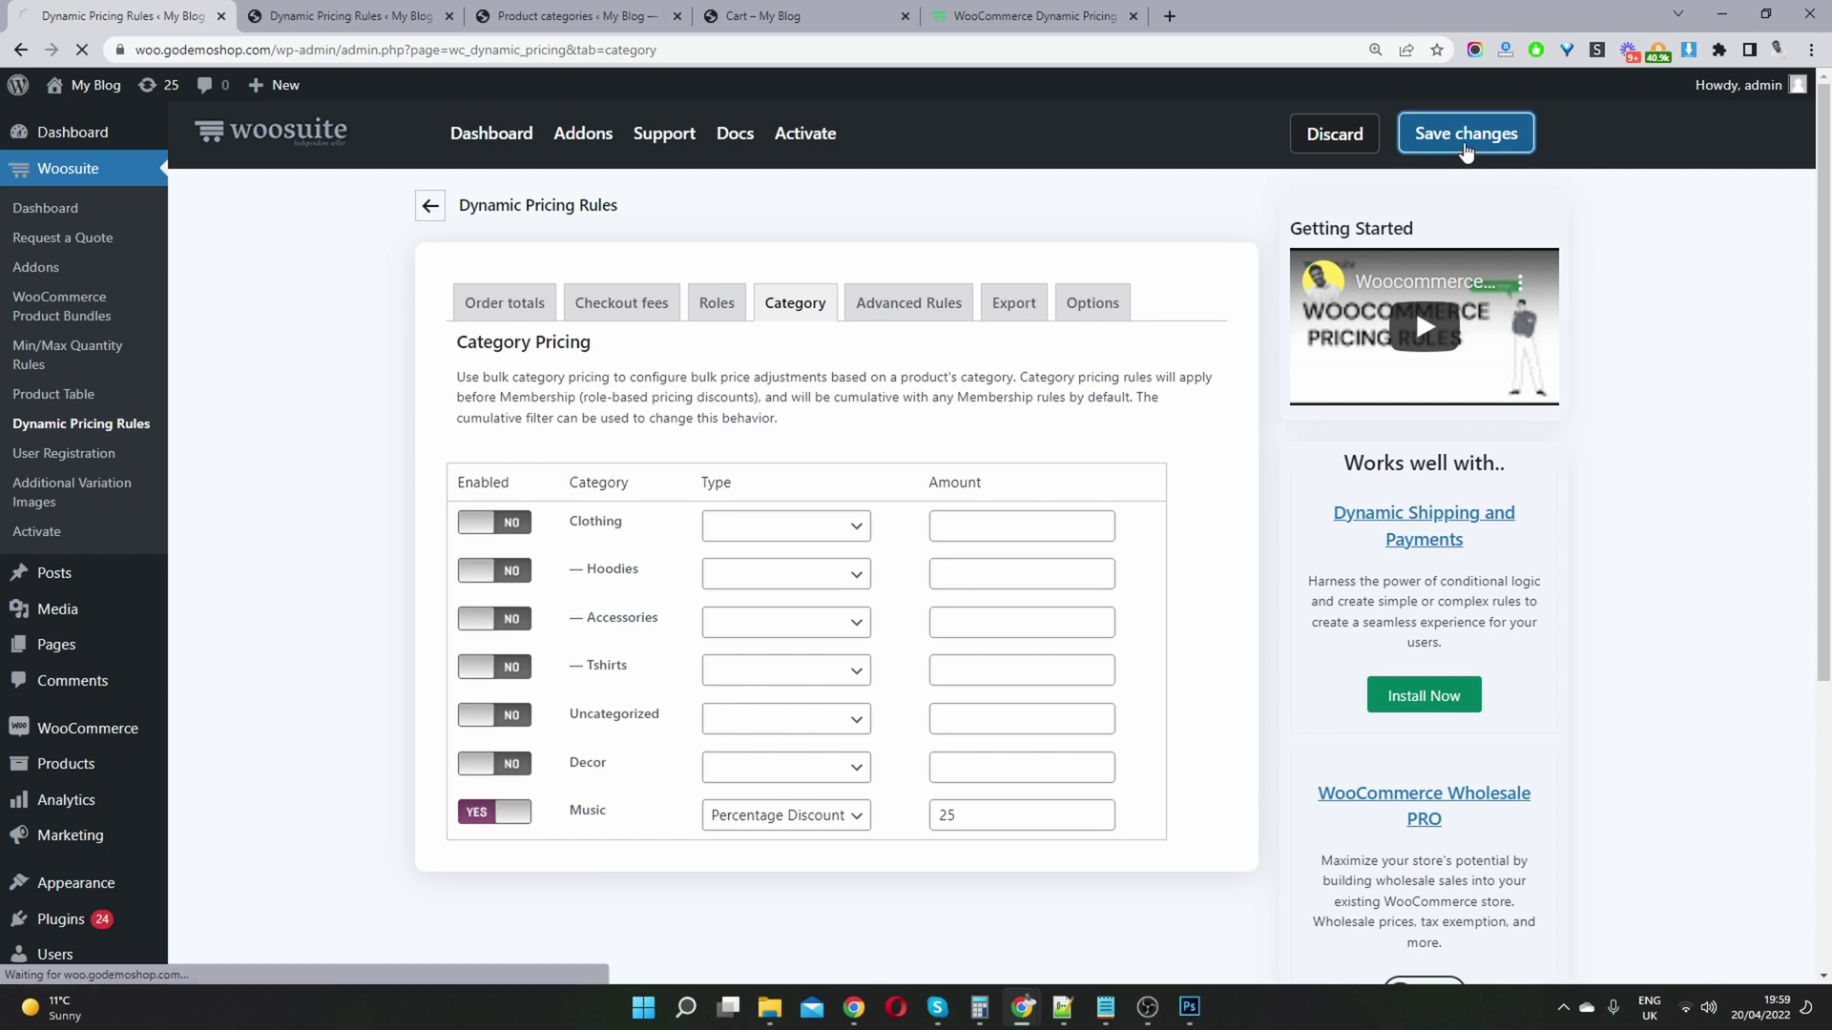
{"action": "left_click", "coordinate": [572, 15]}
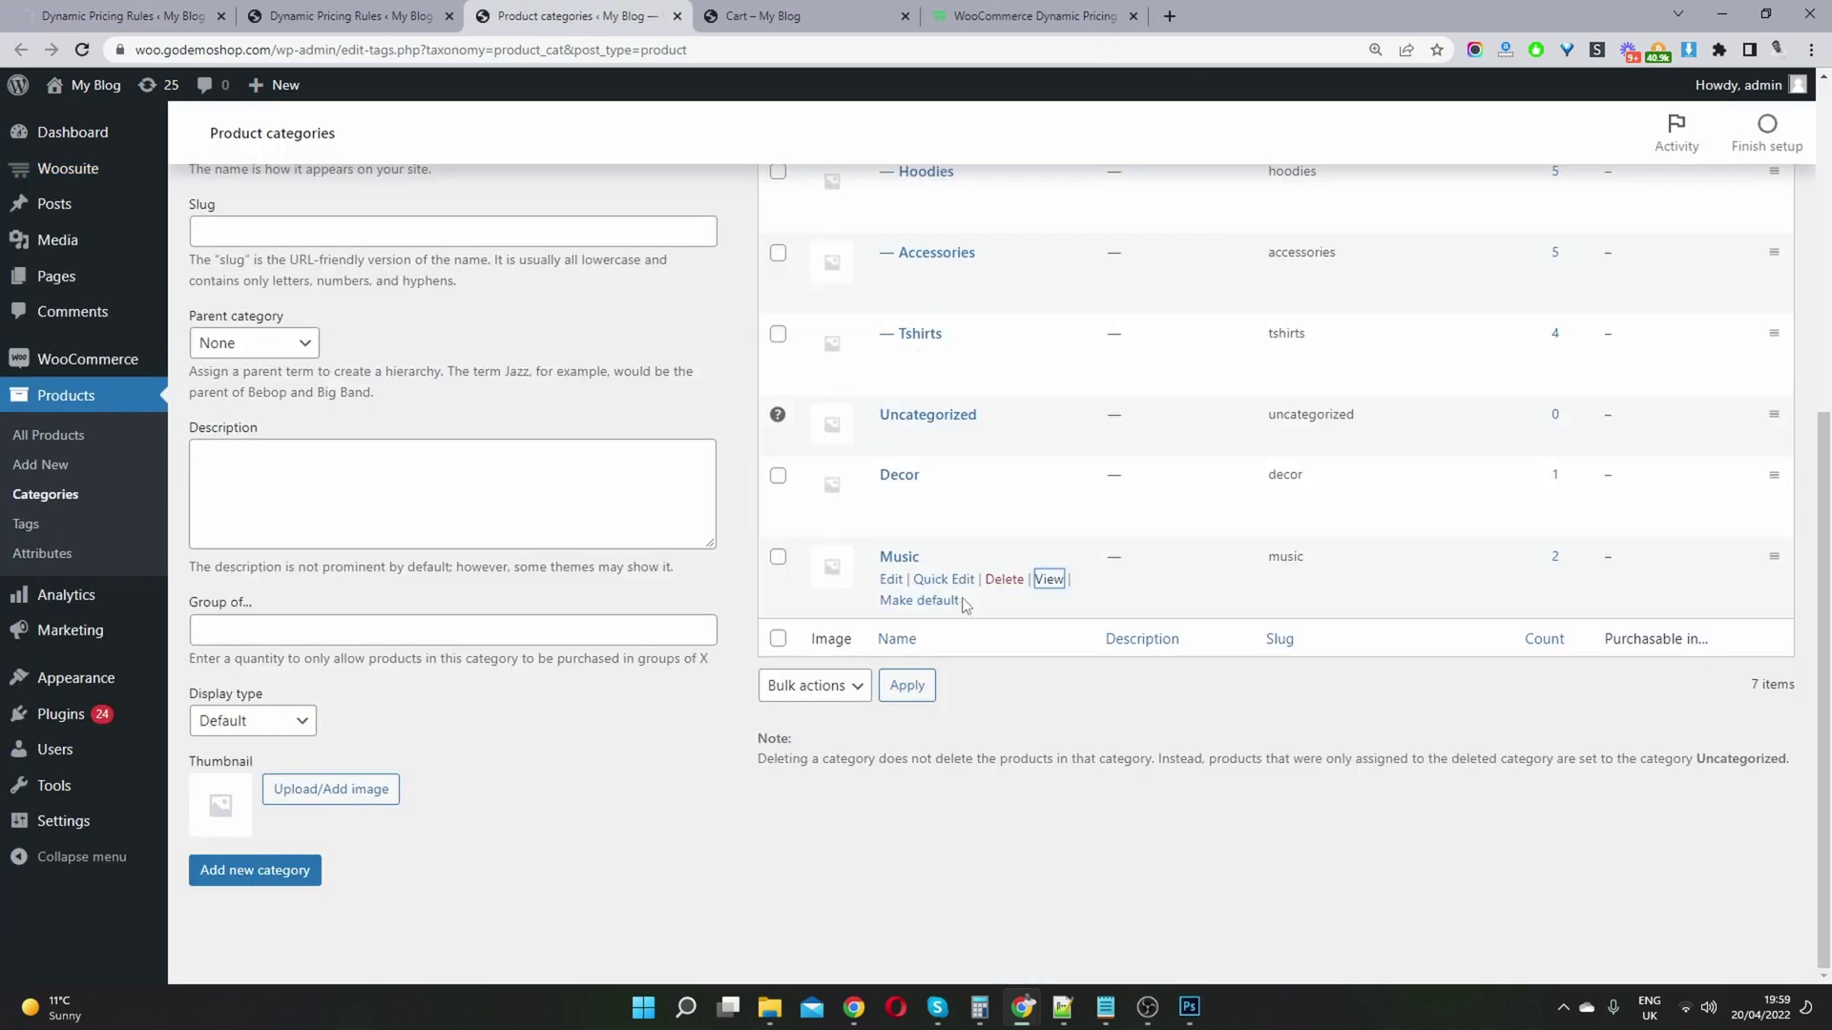
{"action": "left_click", "coordinate": [74, 17]}
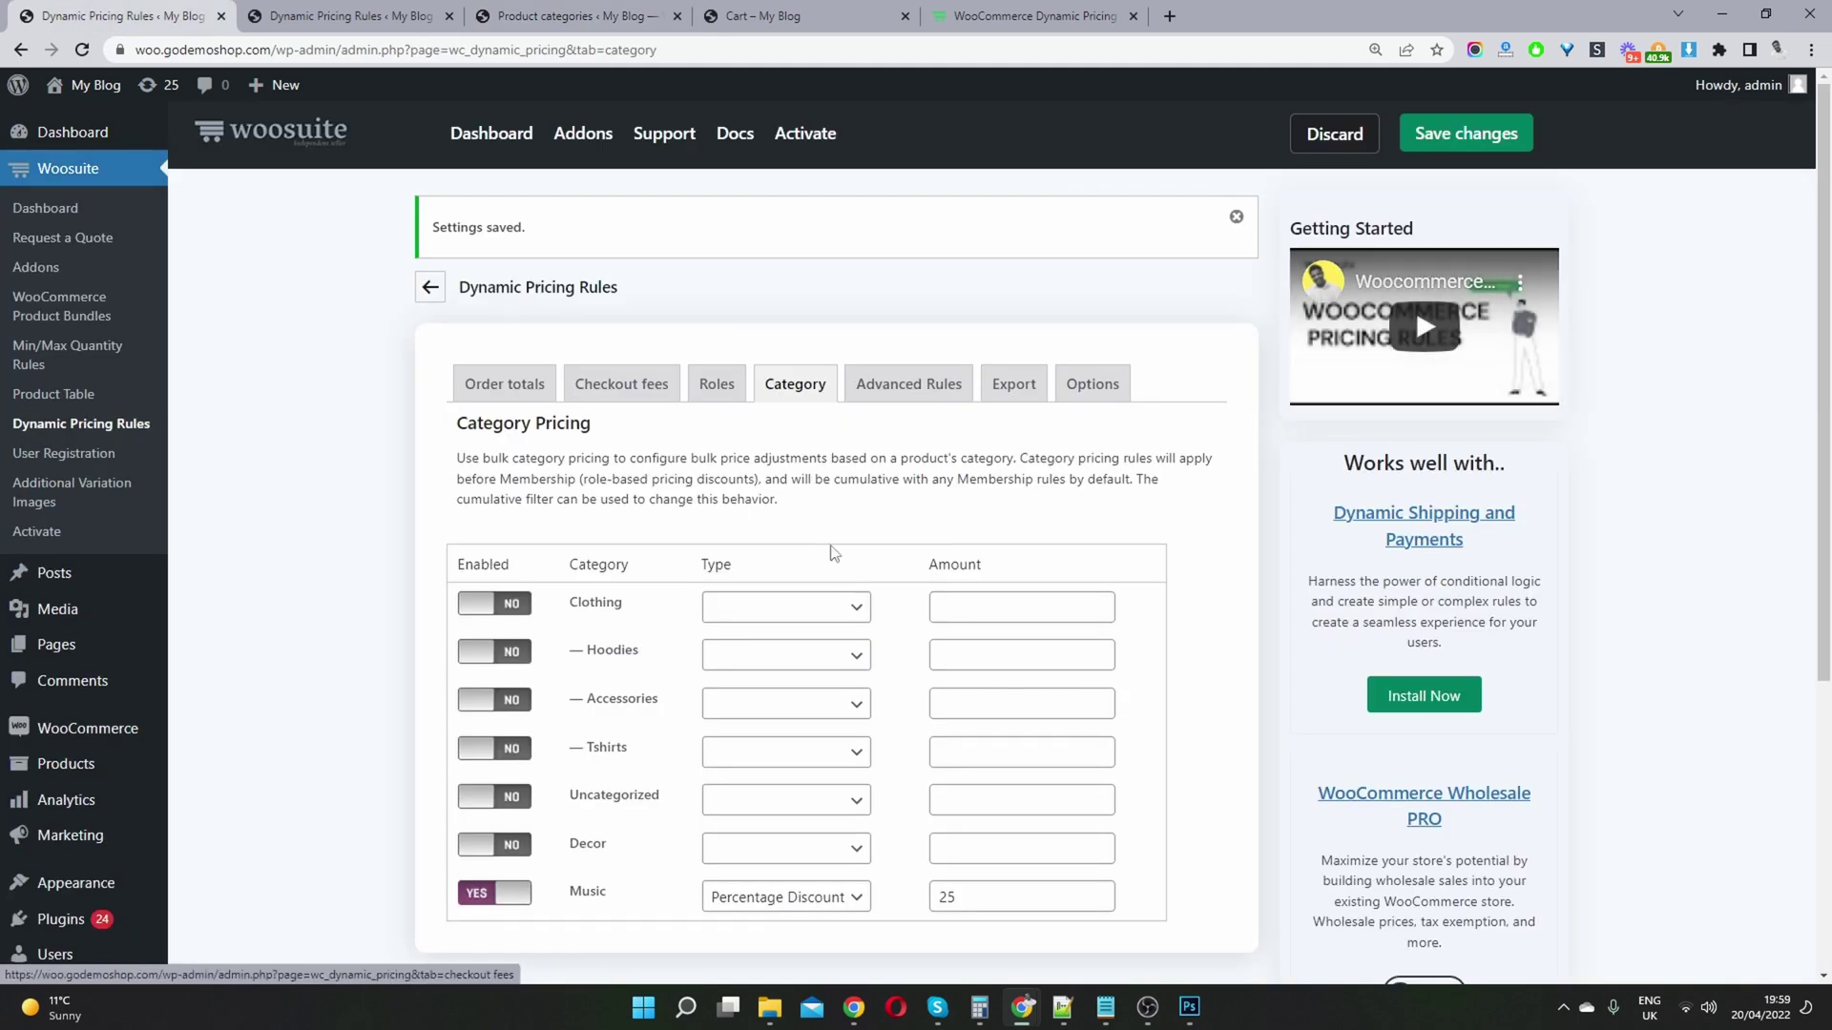
{"action": "left_click", "coordinate": [620, 14]}
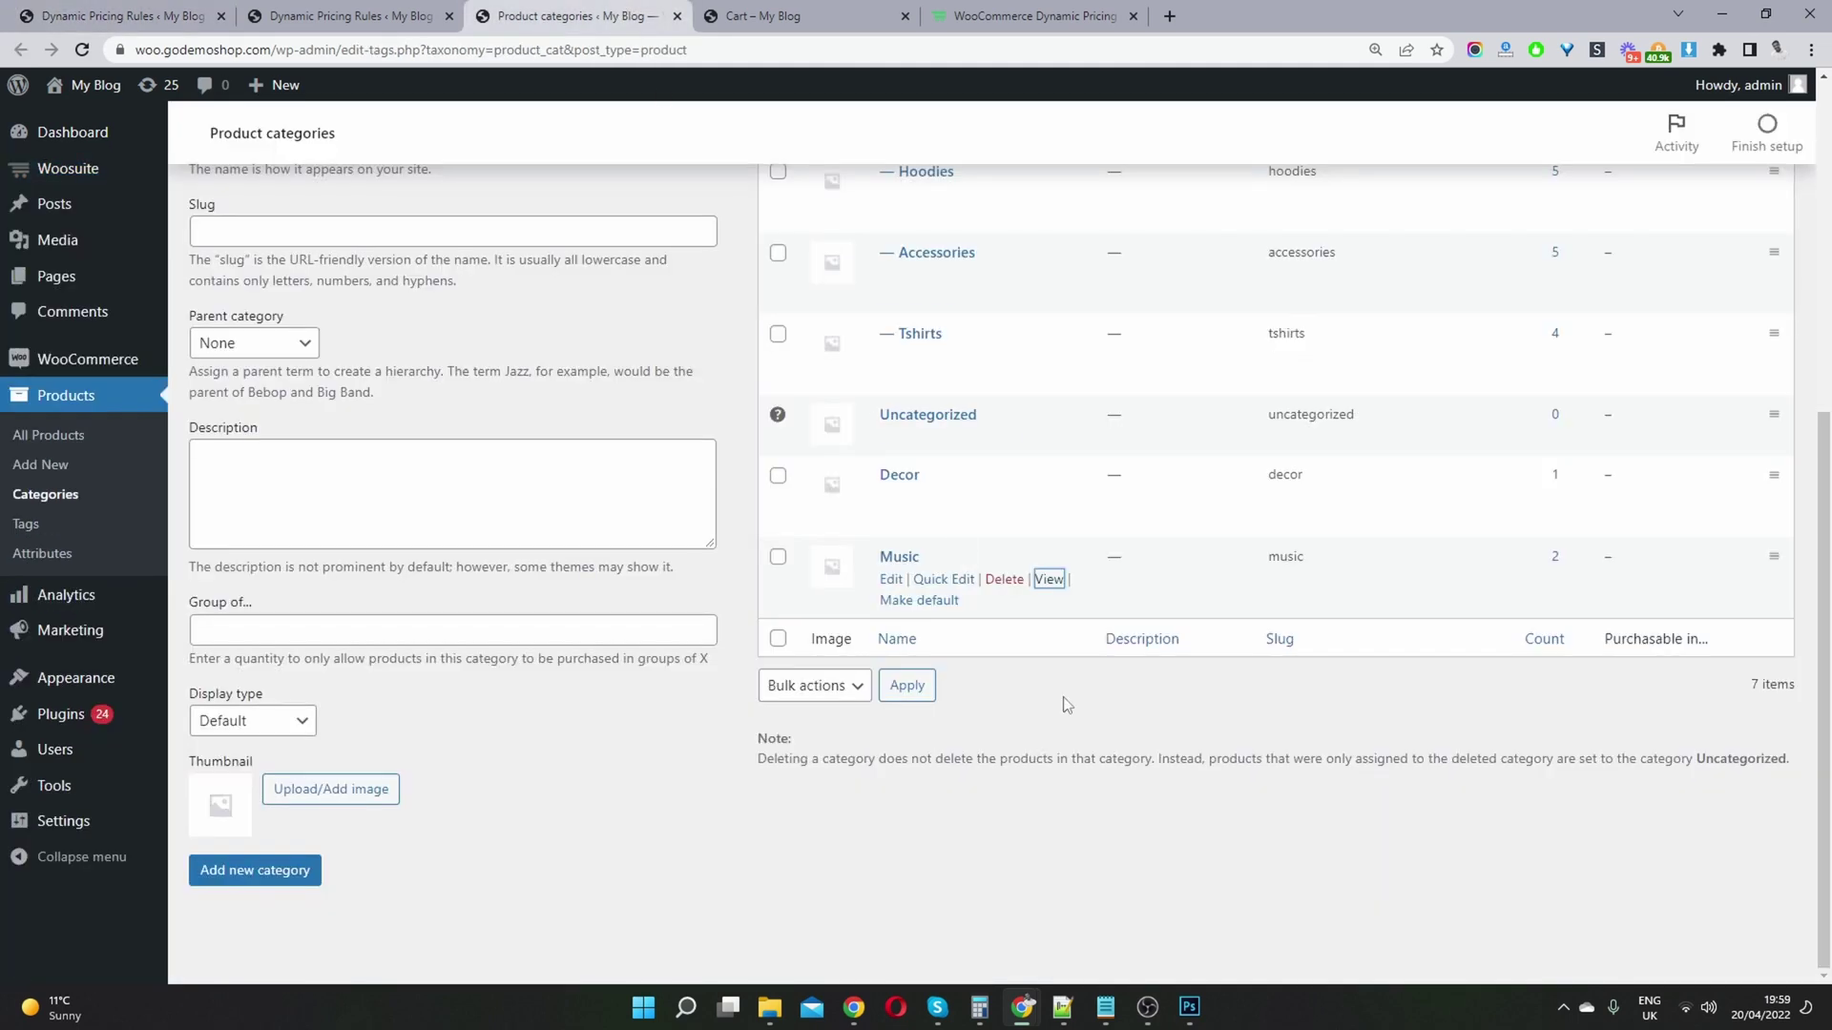
View the Music category storefront page, where Album drops from $15.00 to $11.25
{"action": "left_click", "coordinate": [1050, 578], "text": "ctrl"}
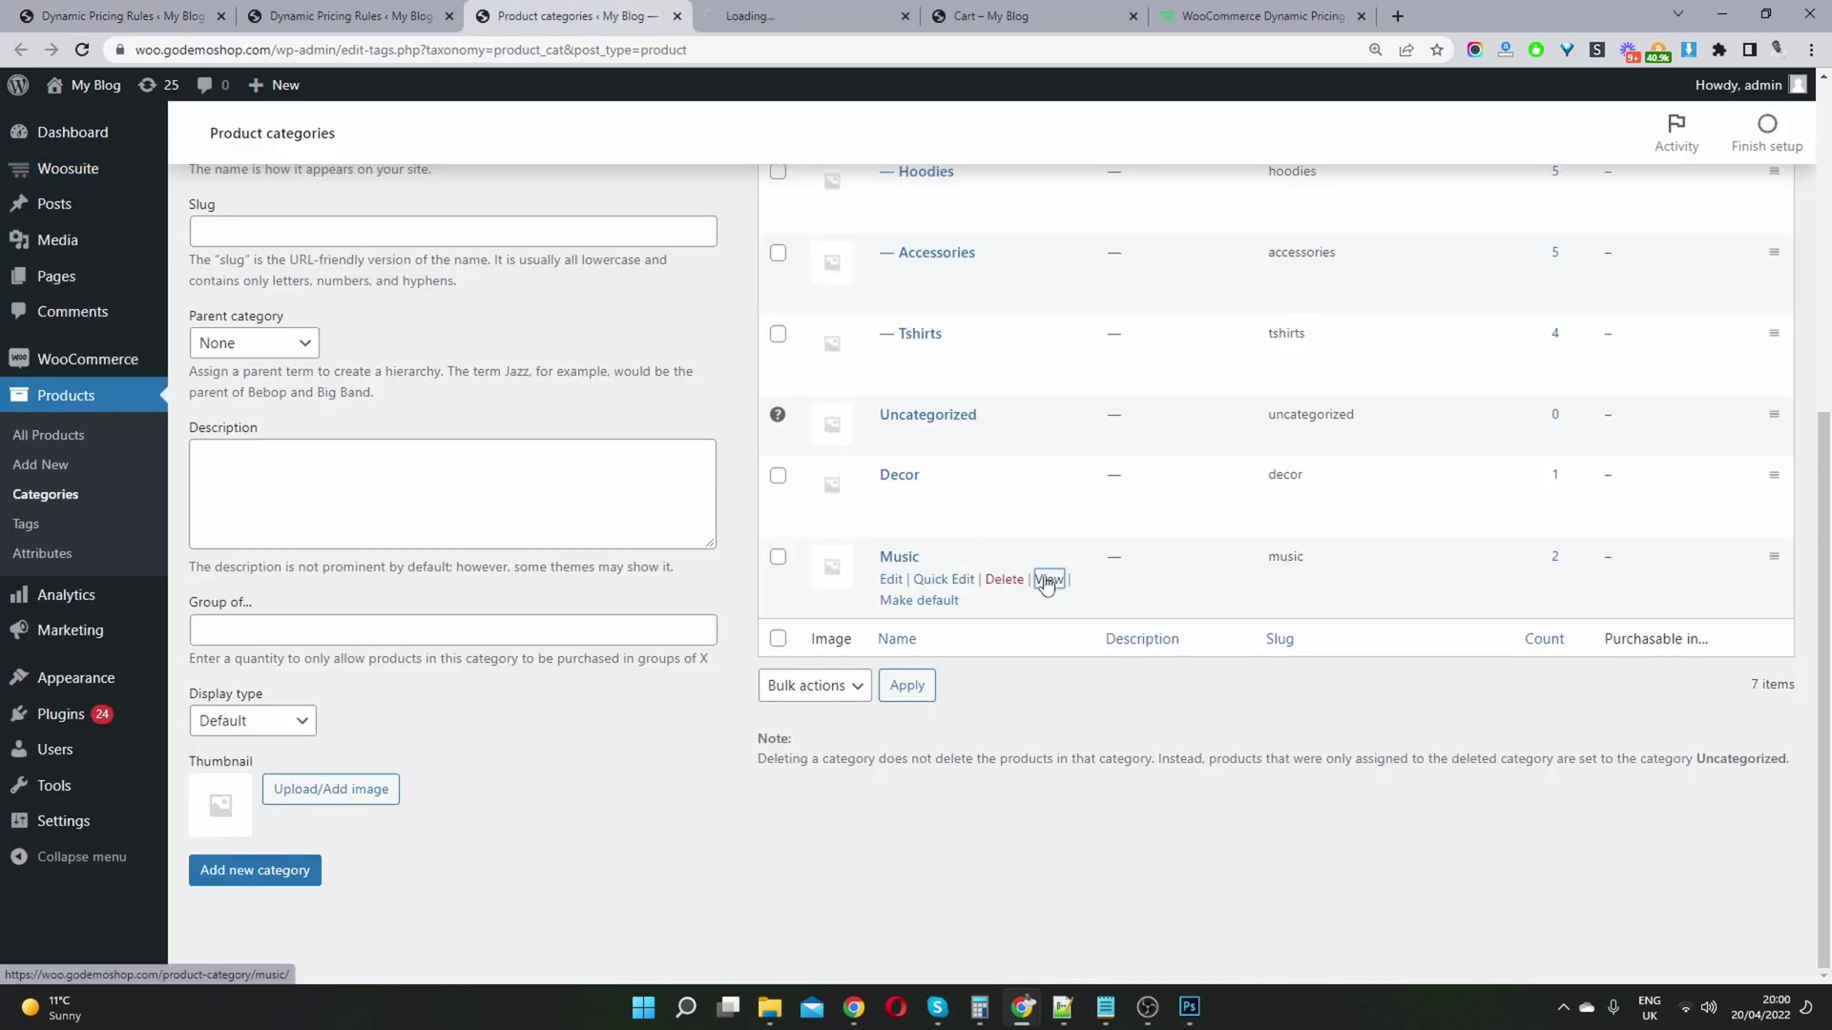
{"action": "left_click", "coordinate": [806, 14]}
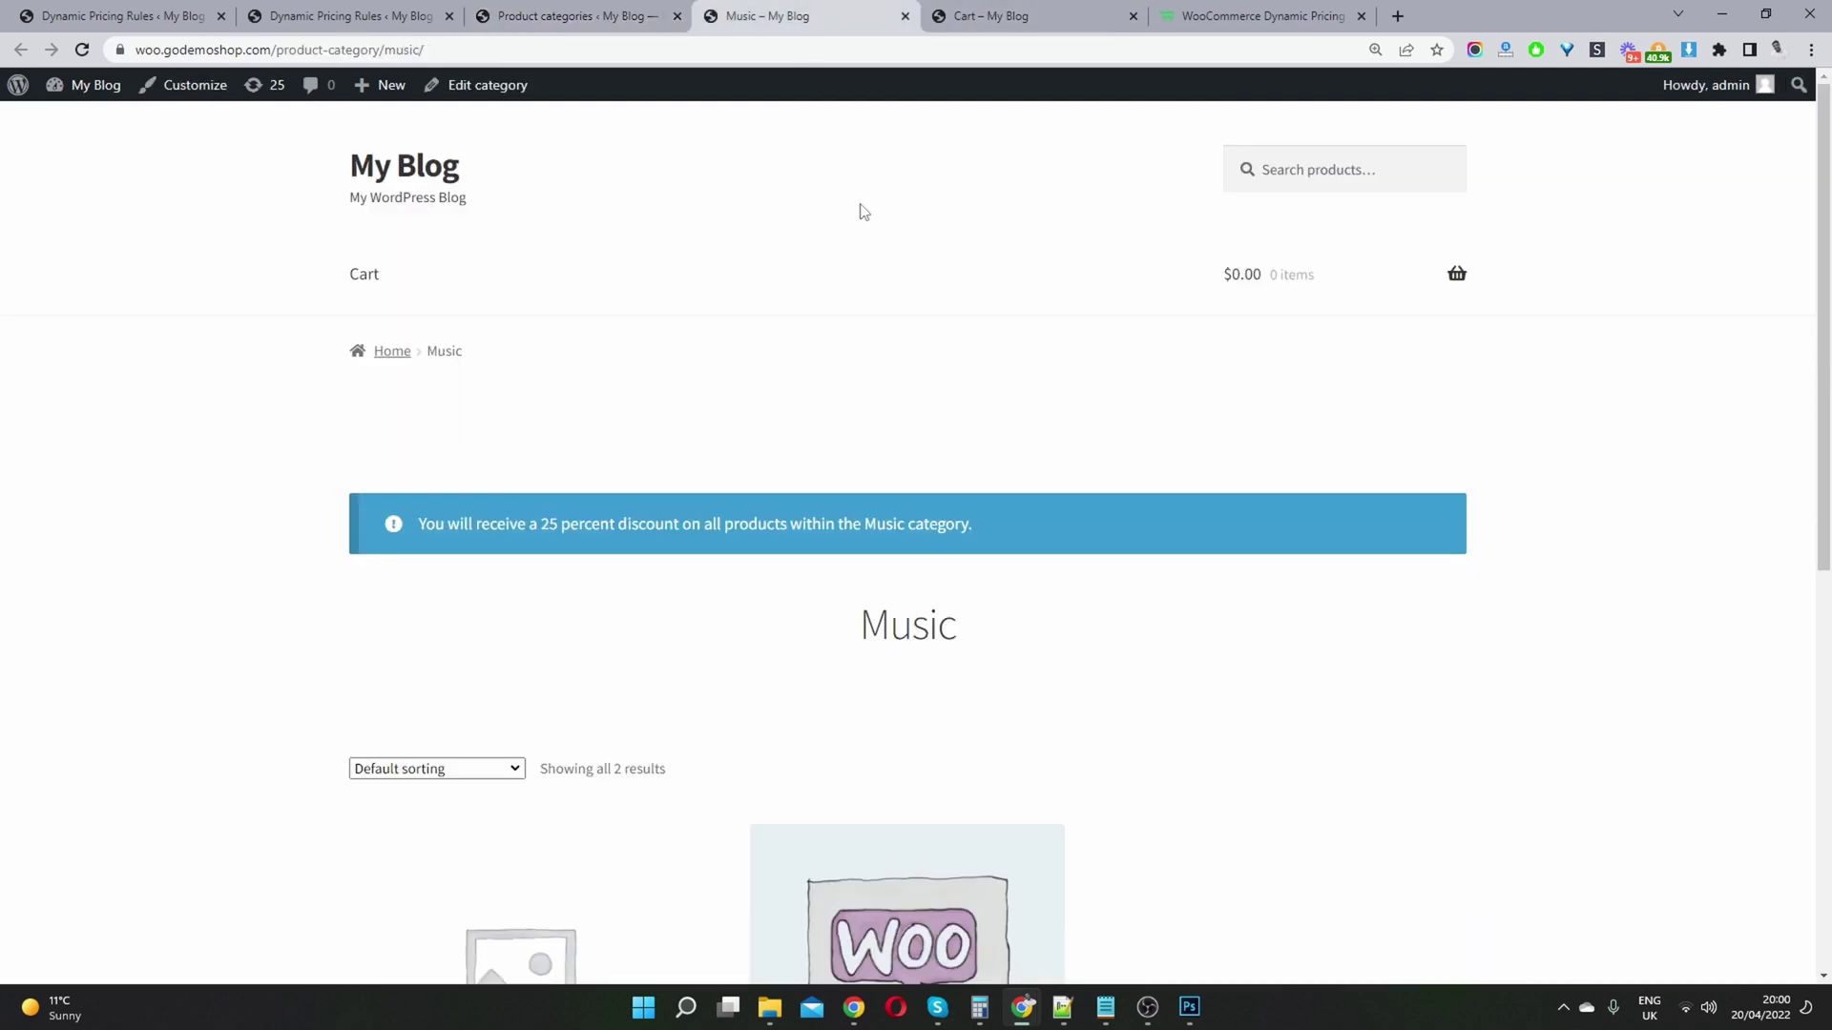
{"action": "scroll", "coordinate": [1014, 548], "scroll_direction": "down", "scroll_amount": 2}
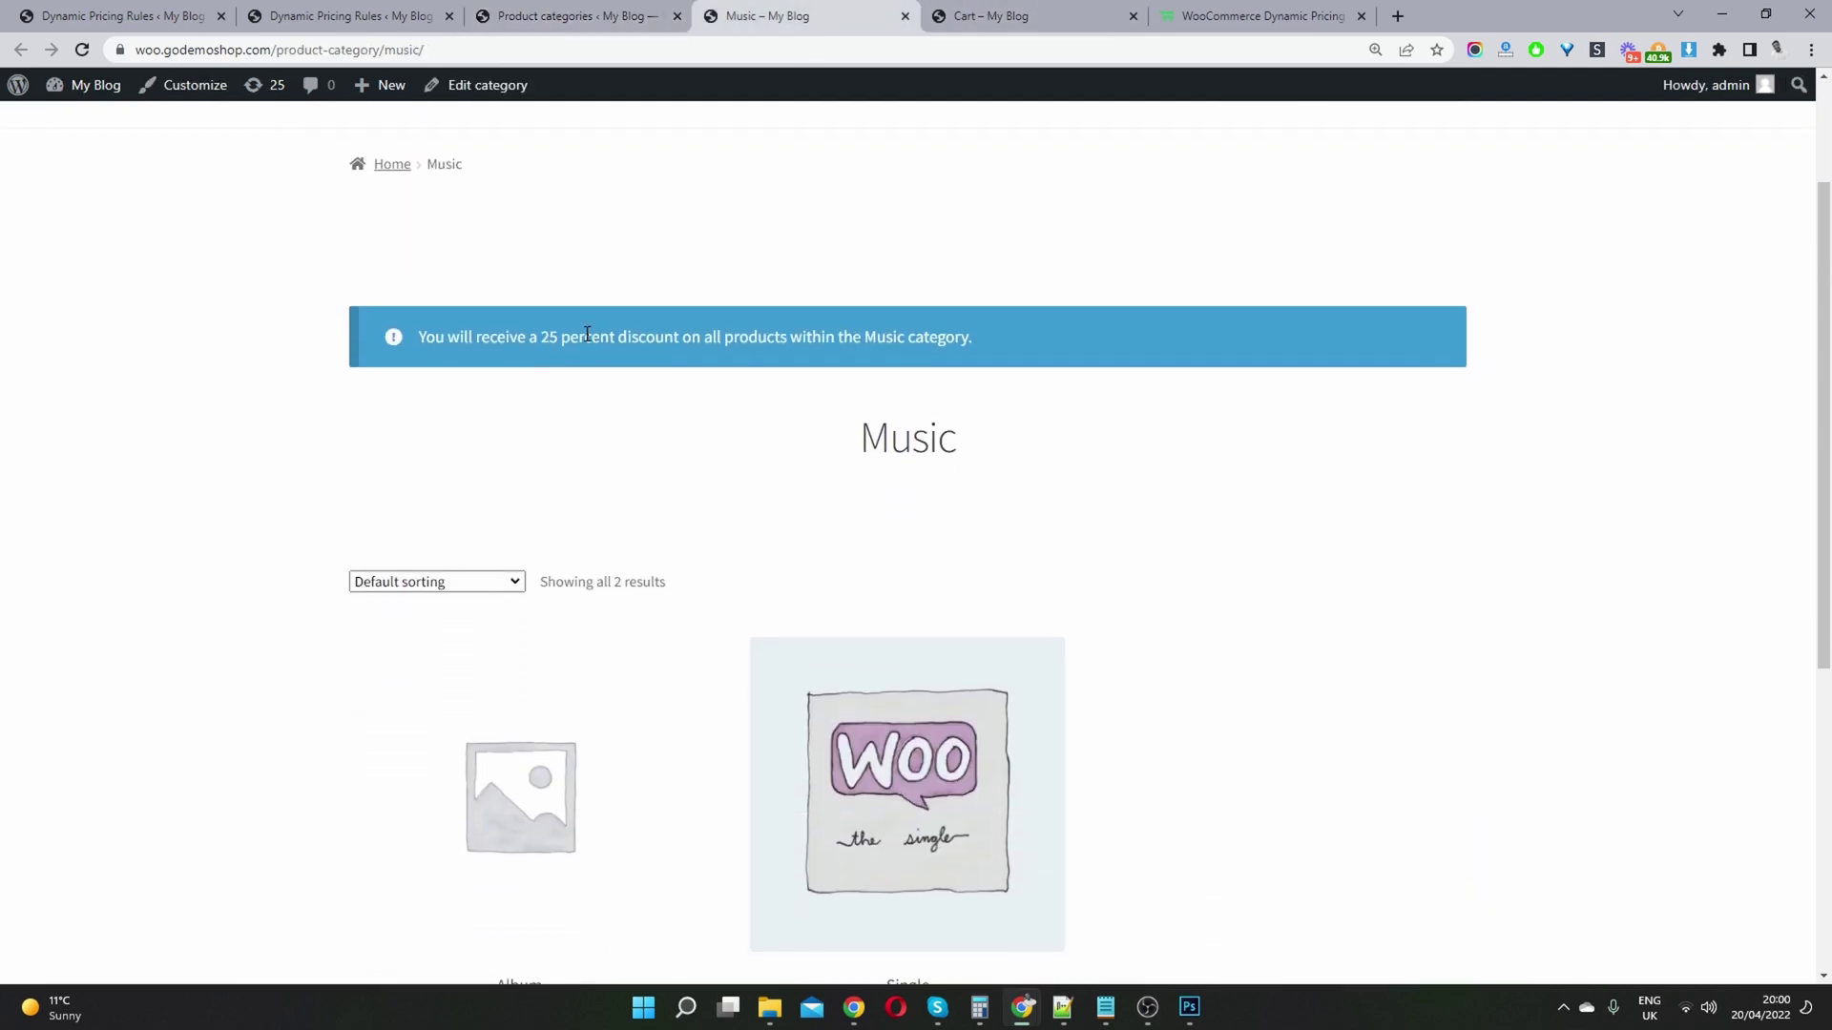
{"action": "left_click_drag", "start_coordinate": [541, 334], "coordinate": [797, 342]}
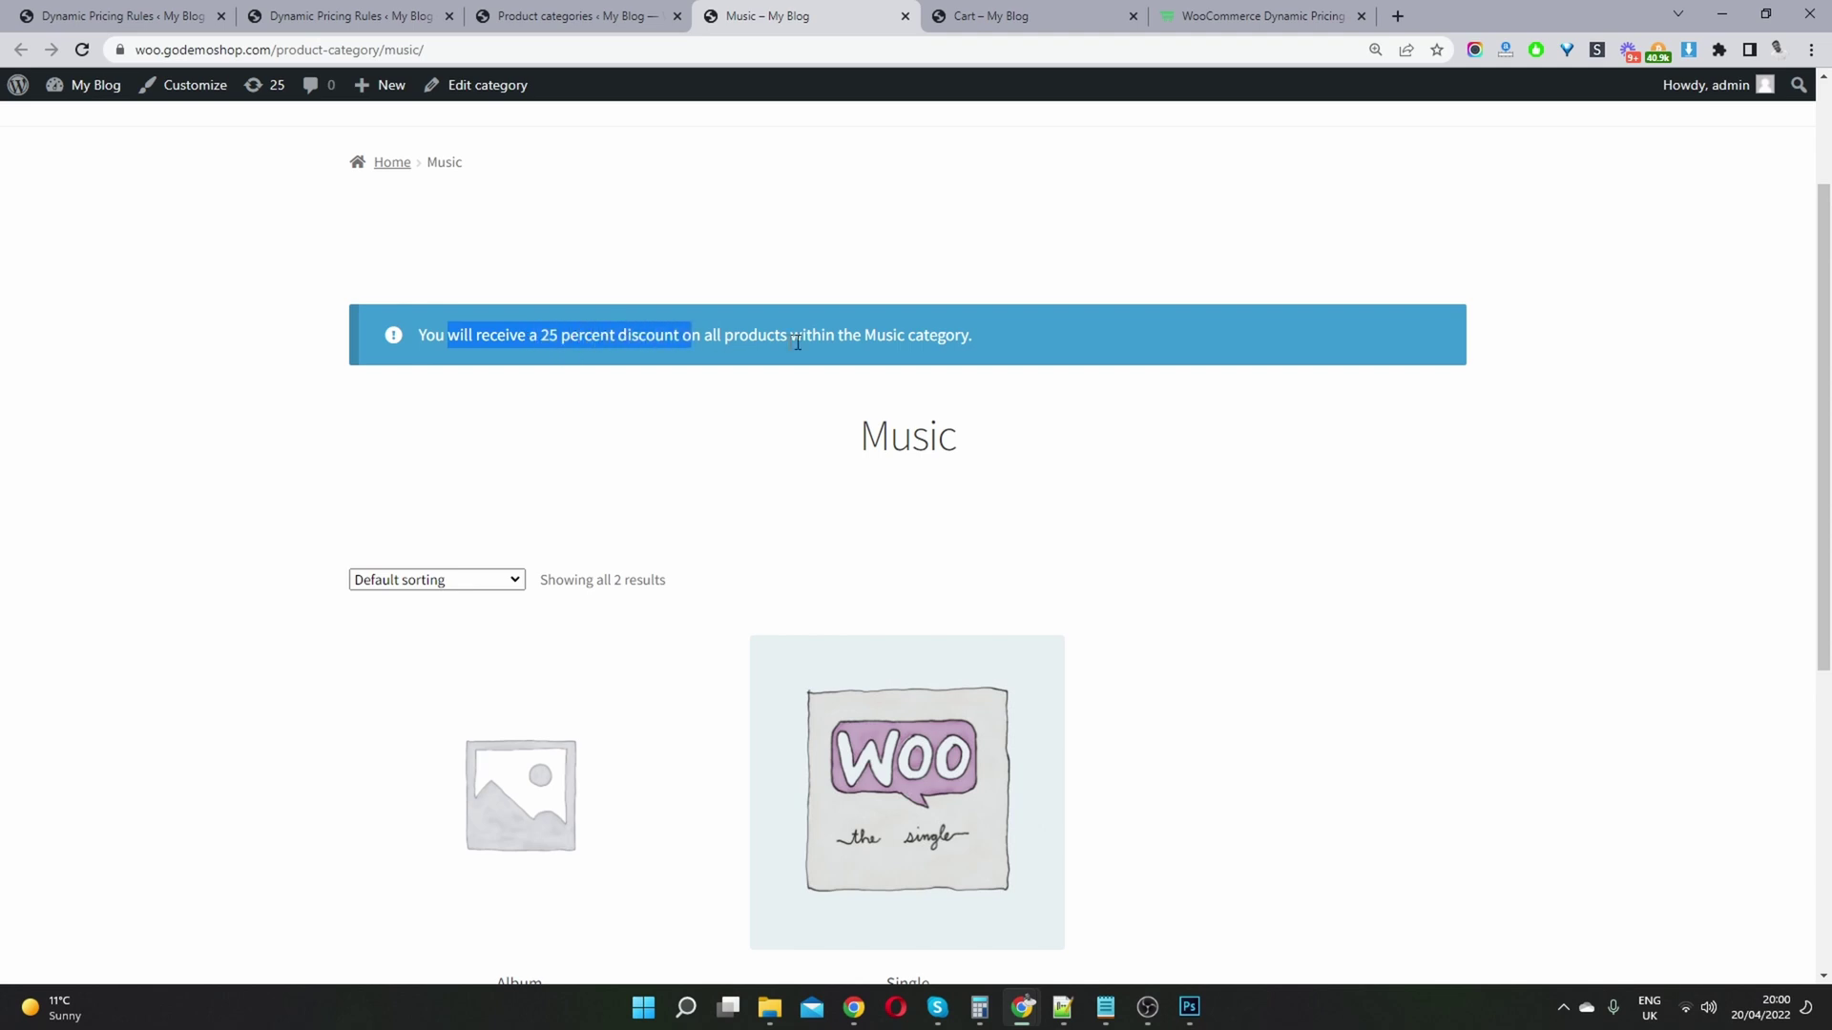
{"action": "scroll", "coordinate": [875, 499], "scroll_direction": "down", "scroll_amount": 5}
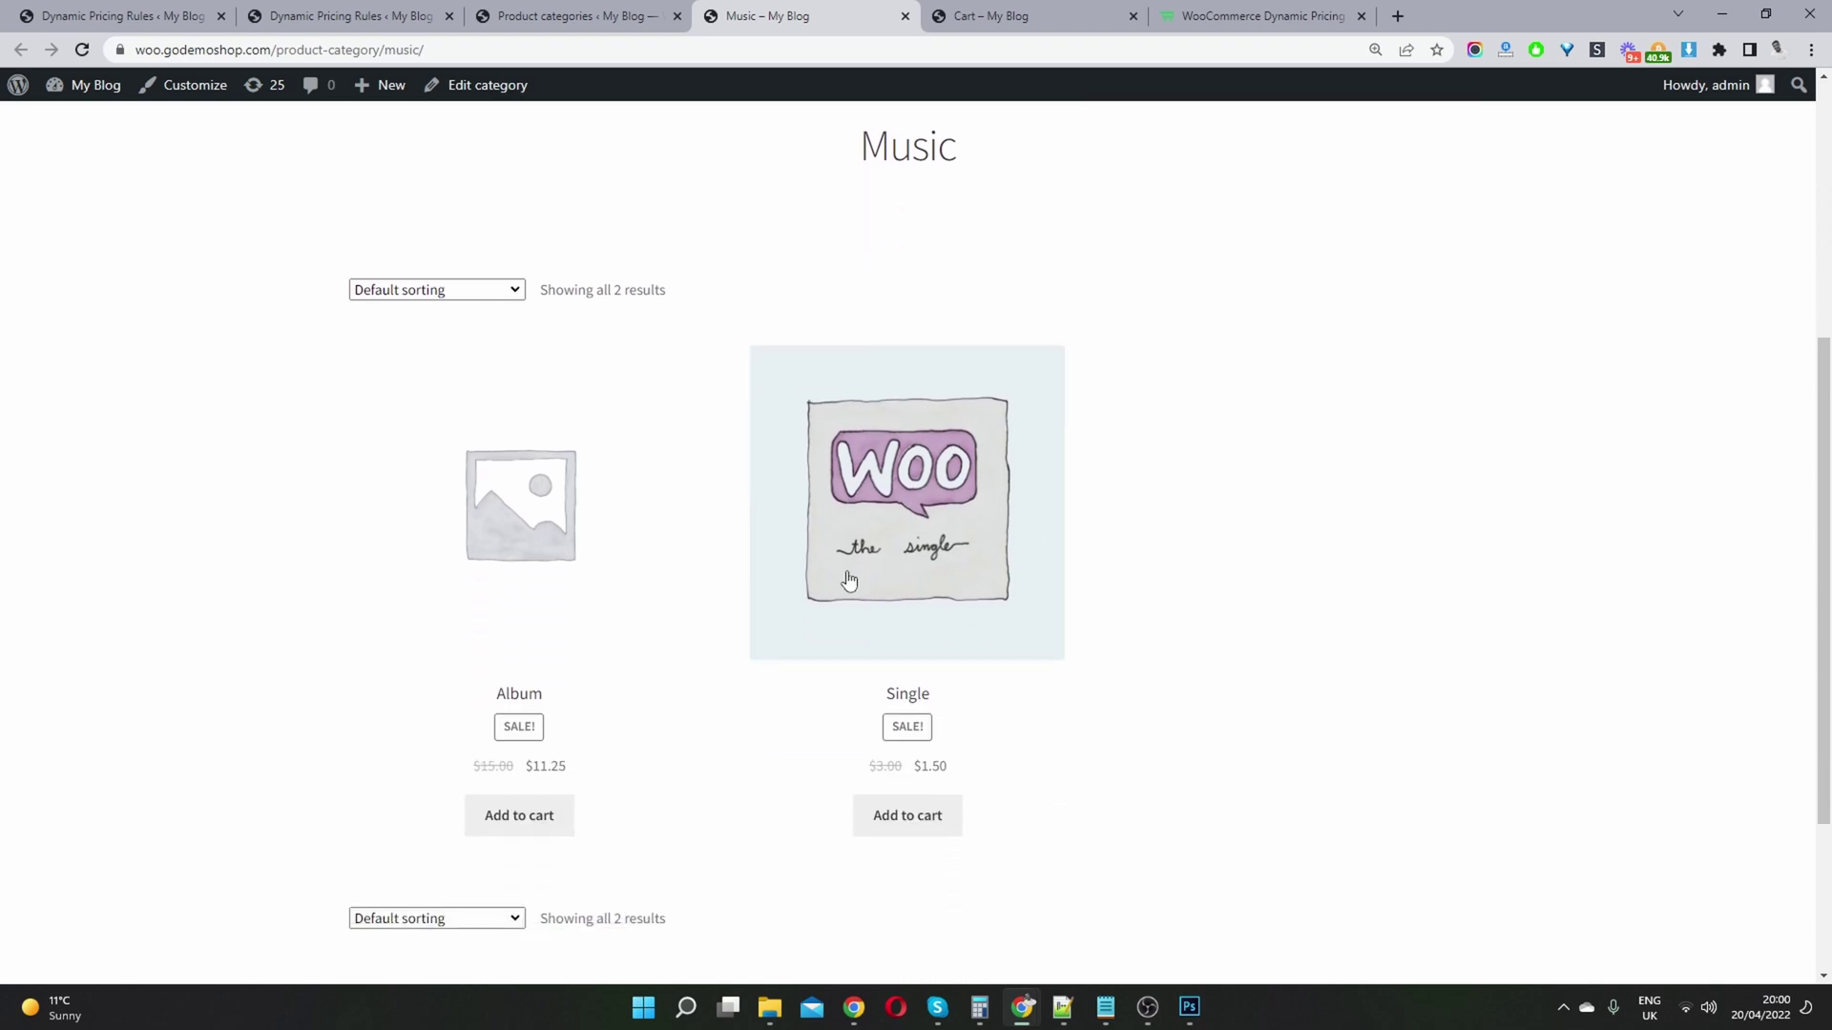
{"action": "scroll", "coordinate": [849, 578], "scroll_direction": "down", "scroll_amount": 1}
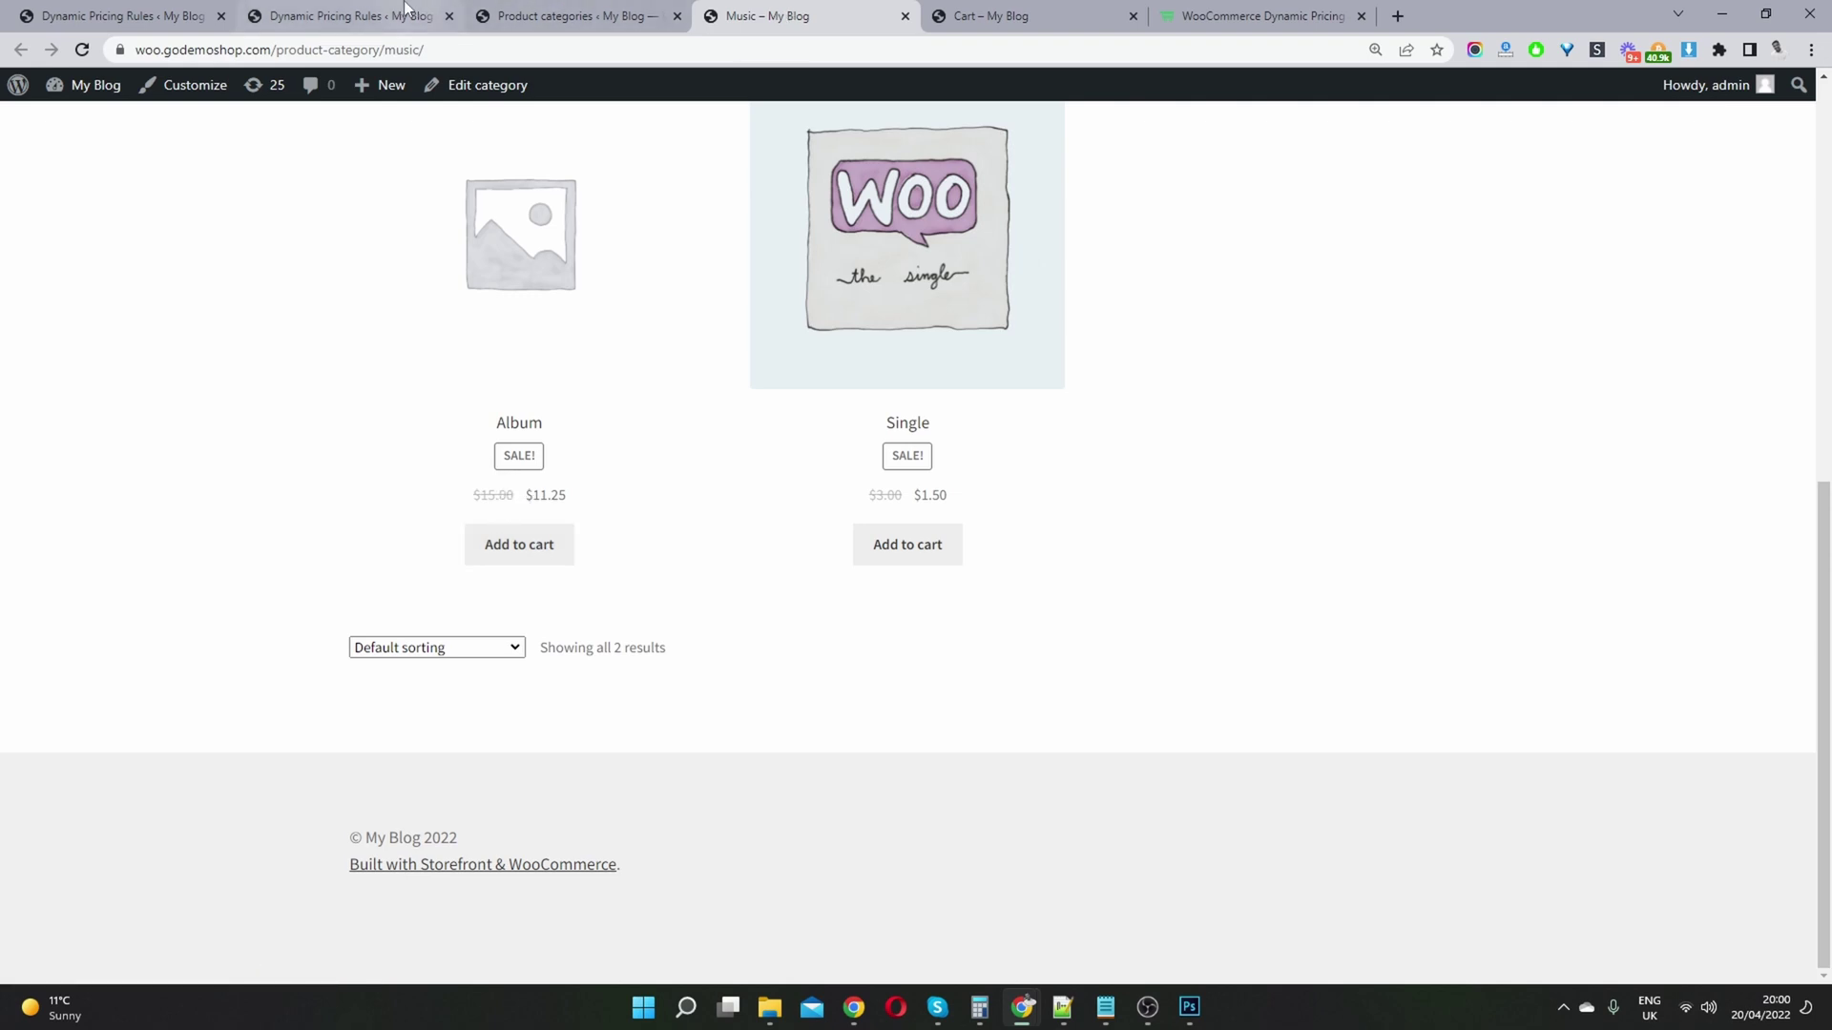
Set Music to NO, save, and reload the Music page showing Album at $15.00
{"action": "left_click", "coordinate": [404, 8]}
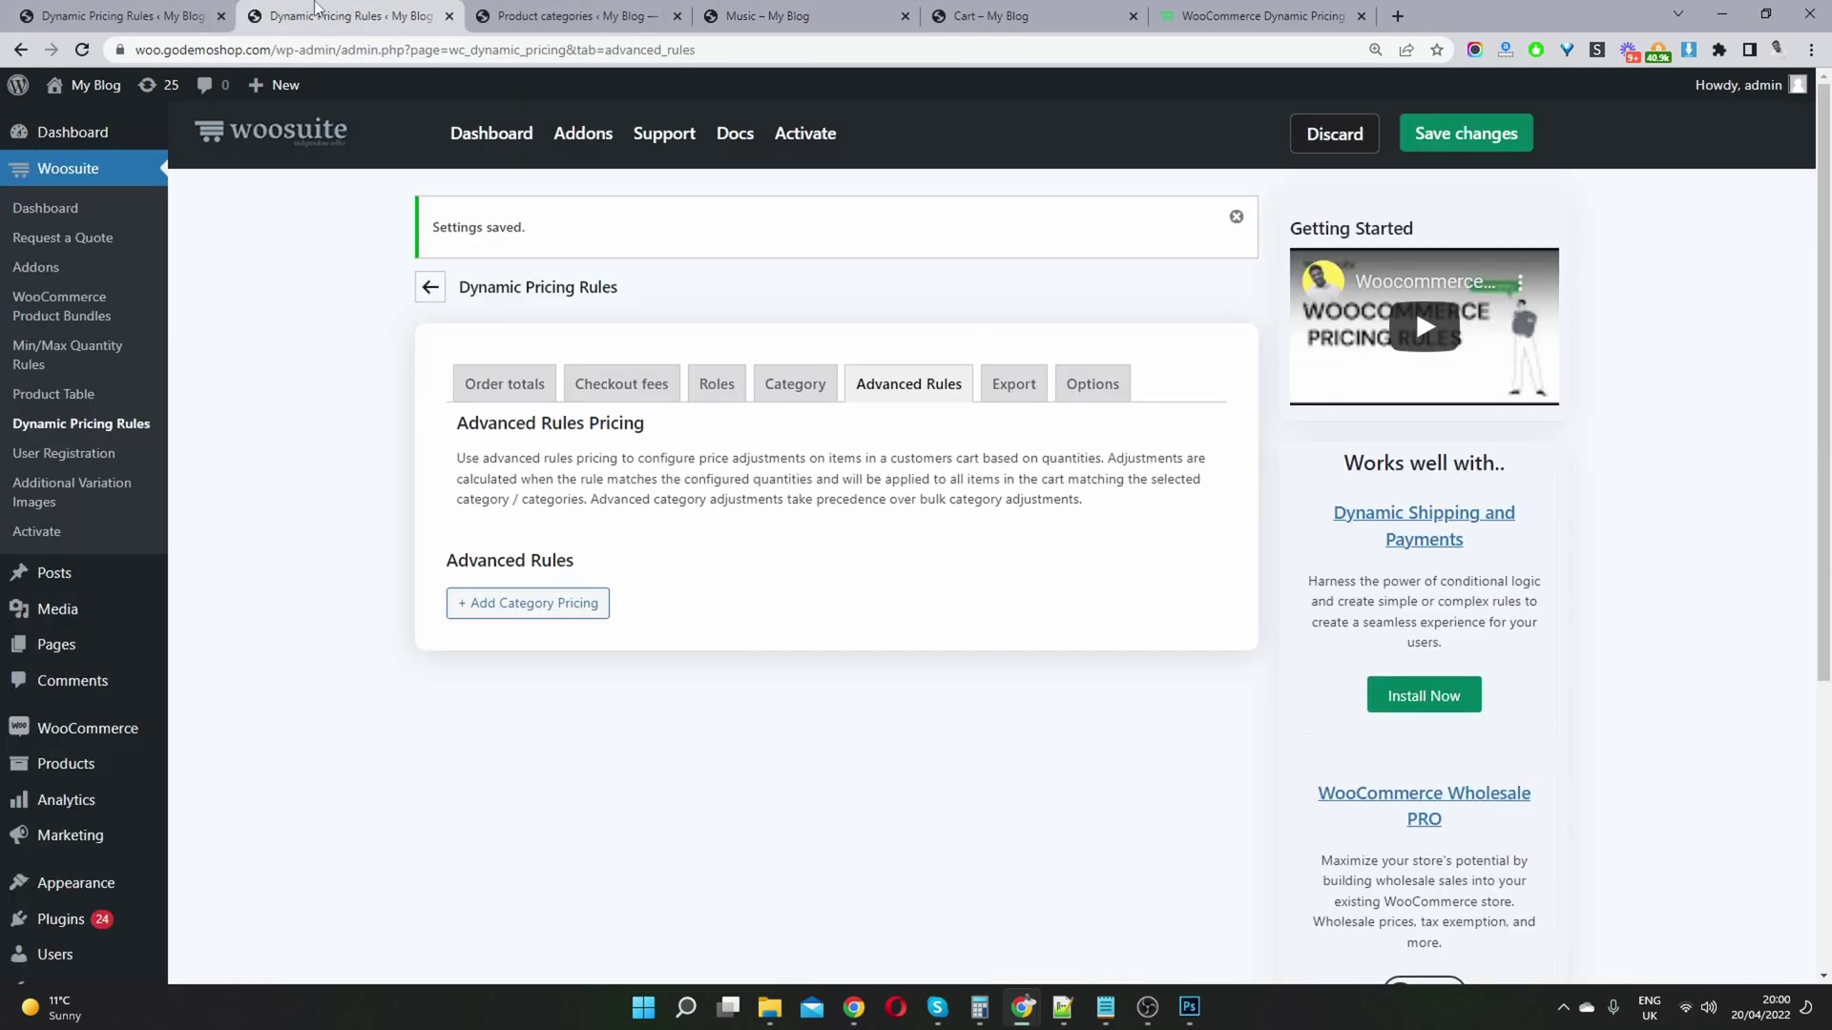
{"action": "middle_click", "coordinate": [318, 10]}
{"action": "left_click", "coordinate": [161, 16]}
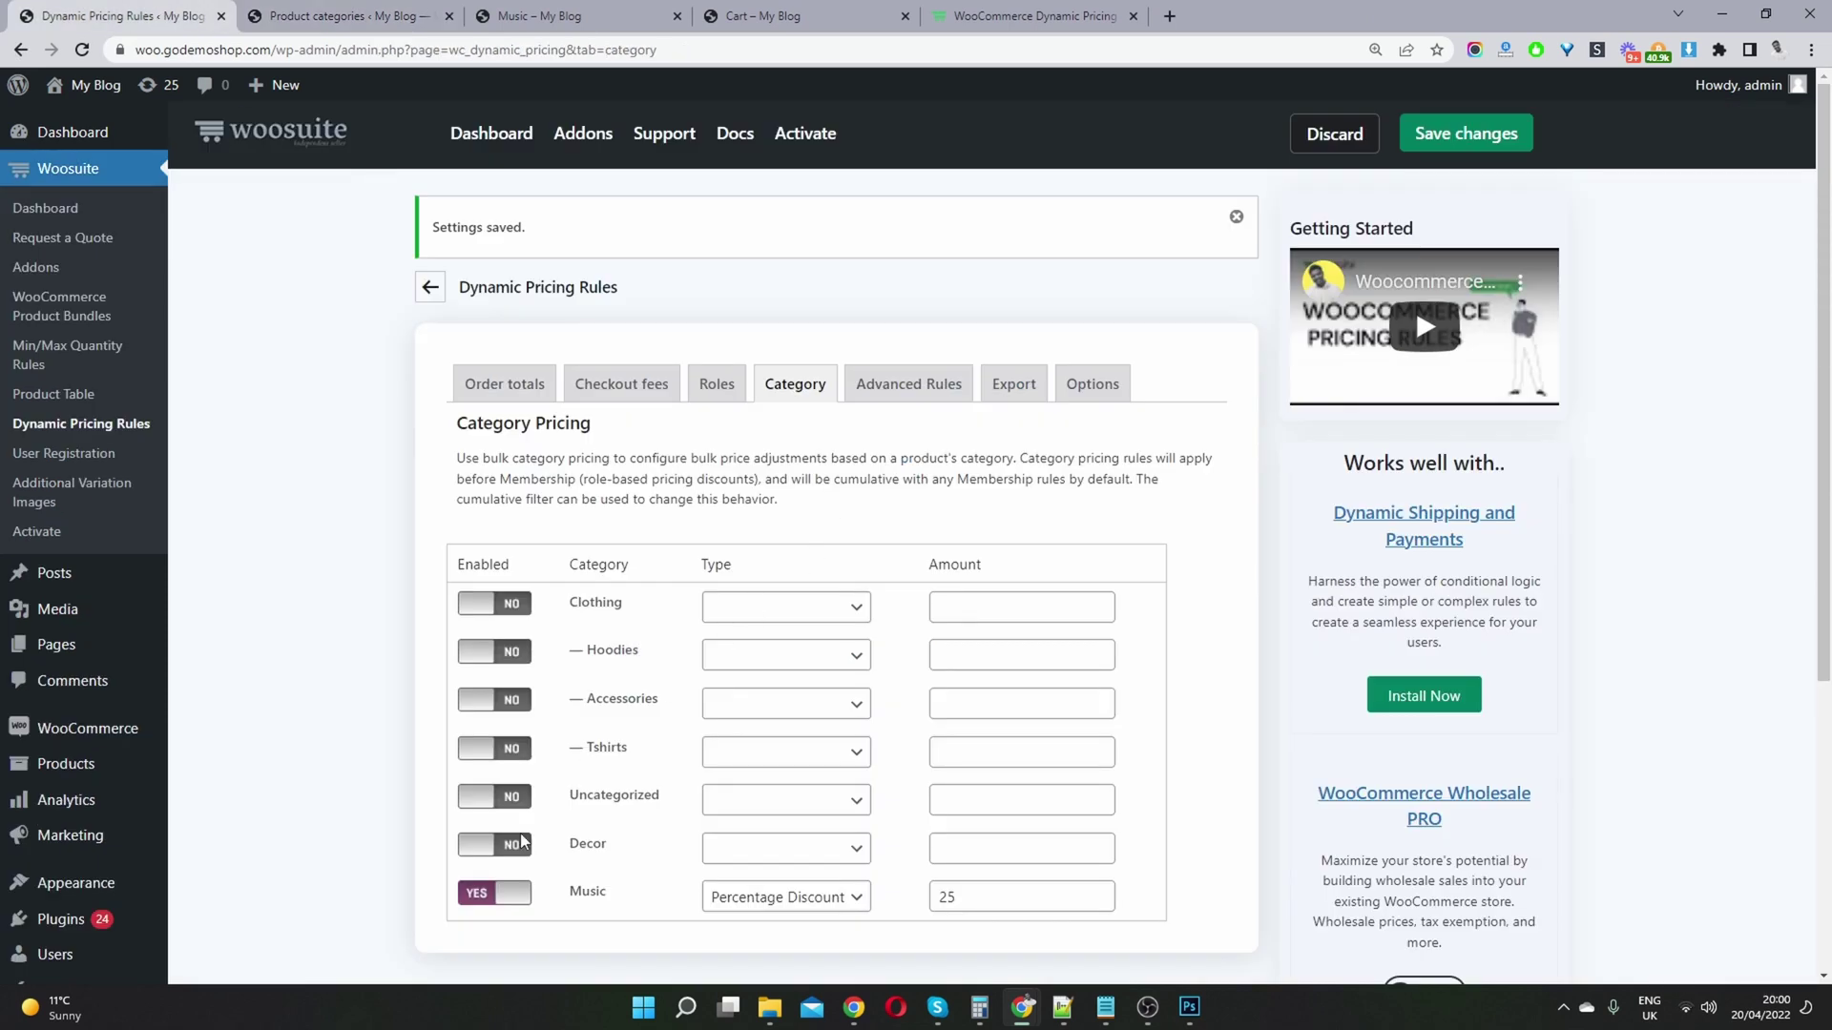
{"action": "left_click", "coordinate": [513, 895]}
{"action": "left_click", "coordinate": [1469, 133]}
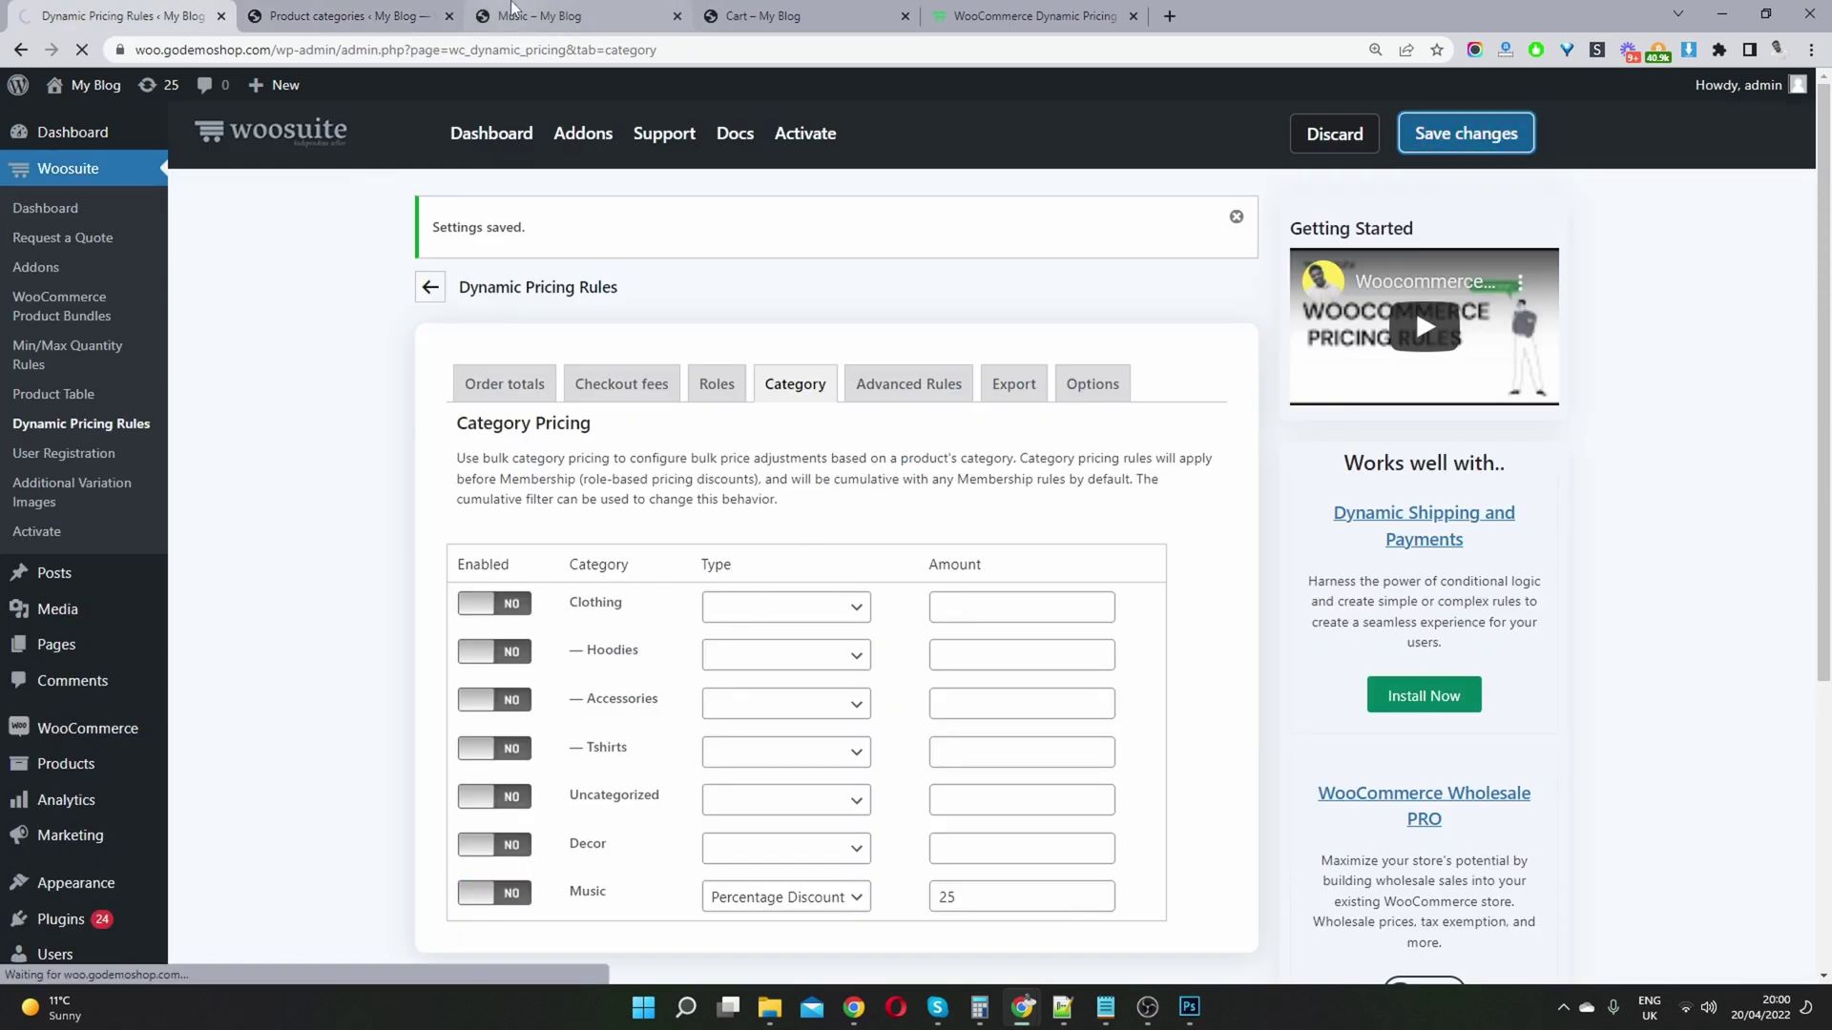
{"action": "left_click", "coordinate": [547, 15]}
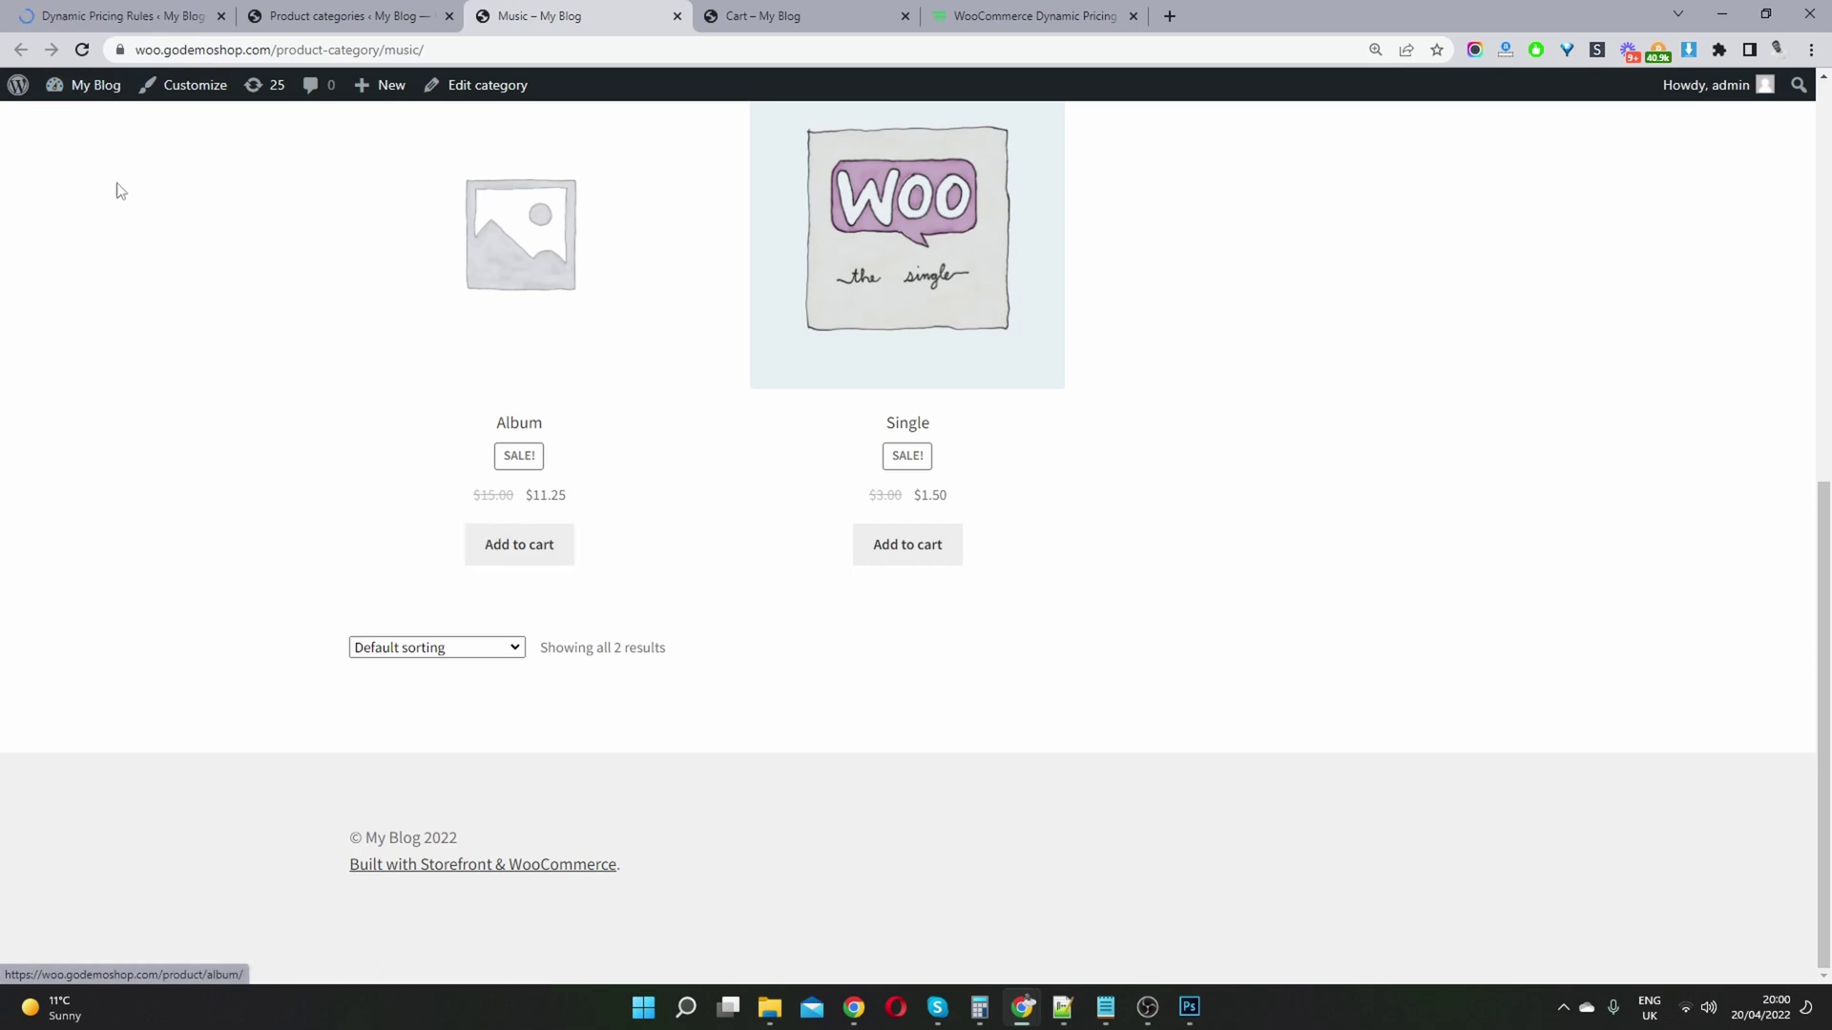
{"action": "left_click", "coordinate": [82, 49]}
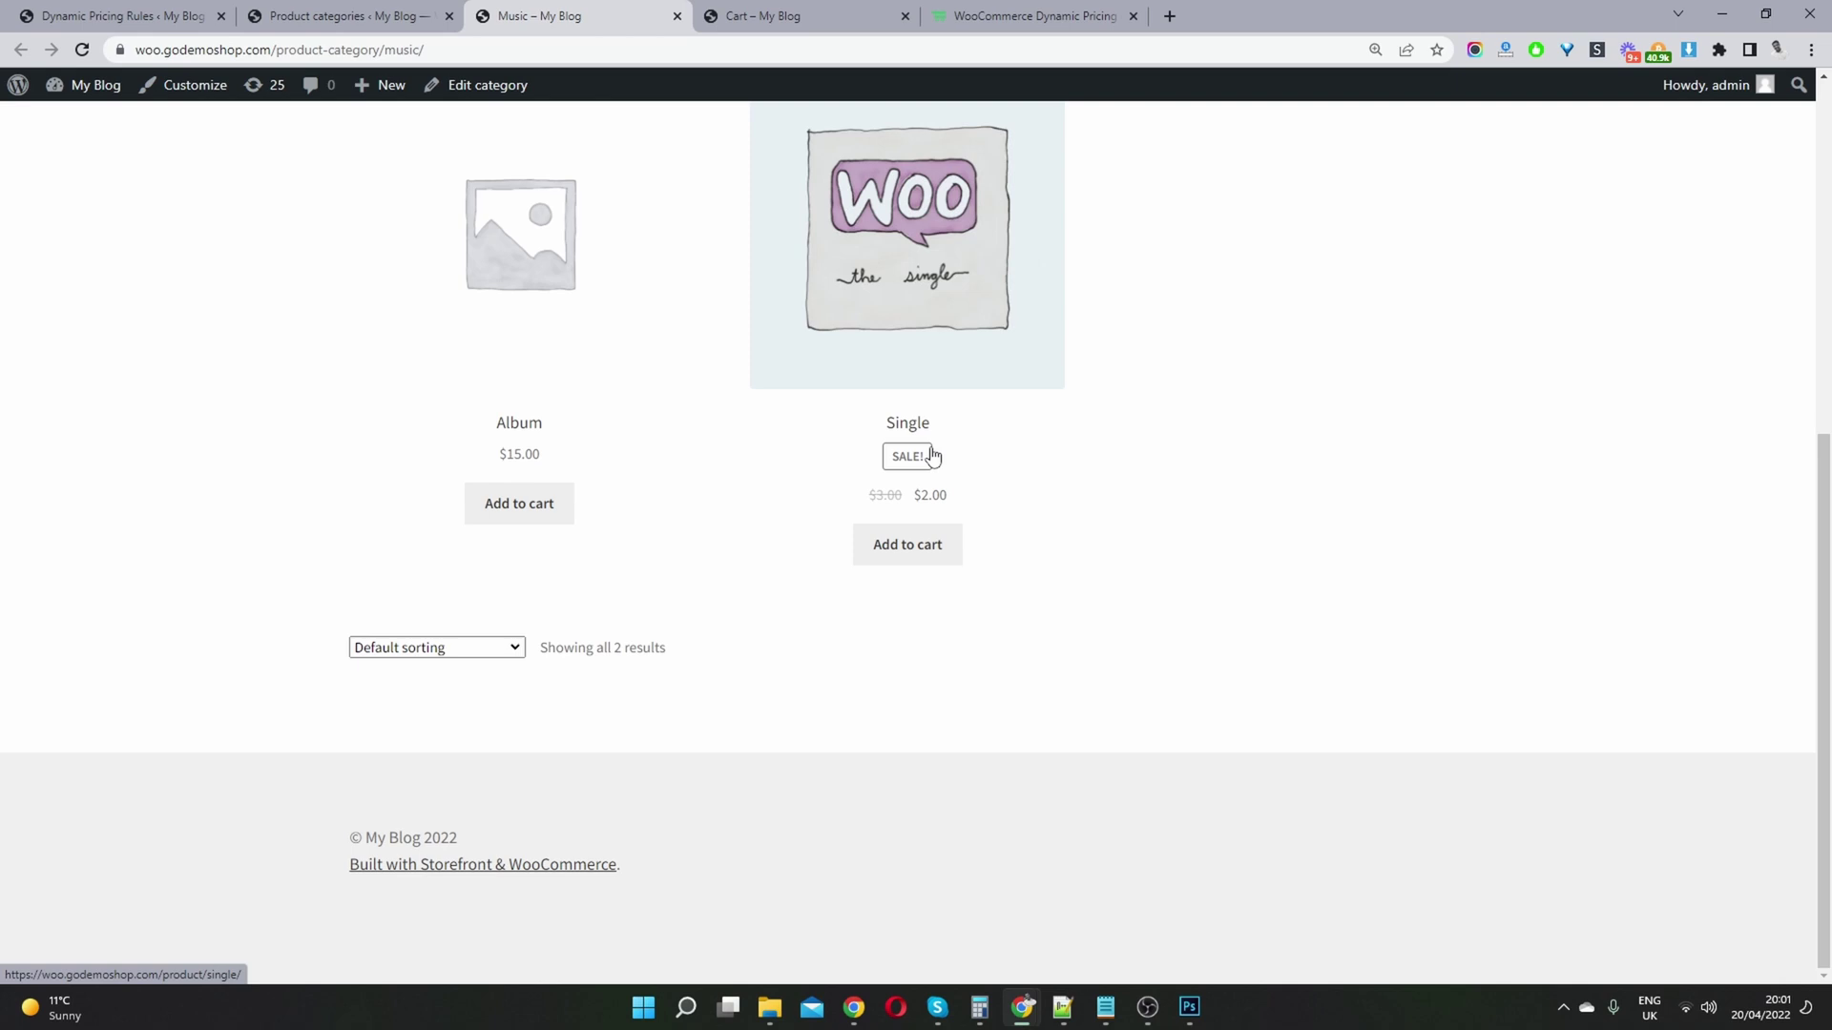
Add a new Category Pricing rule on the Advanced Rules tab
{"action": "left_click", "coordinate": [212, 14]}
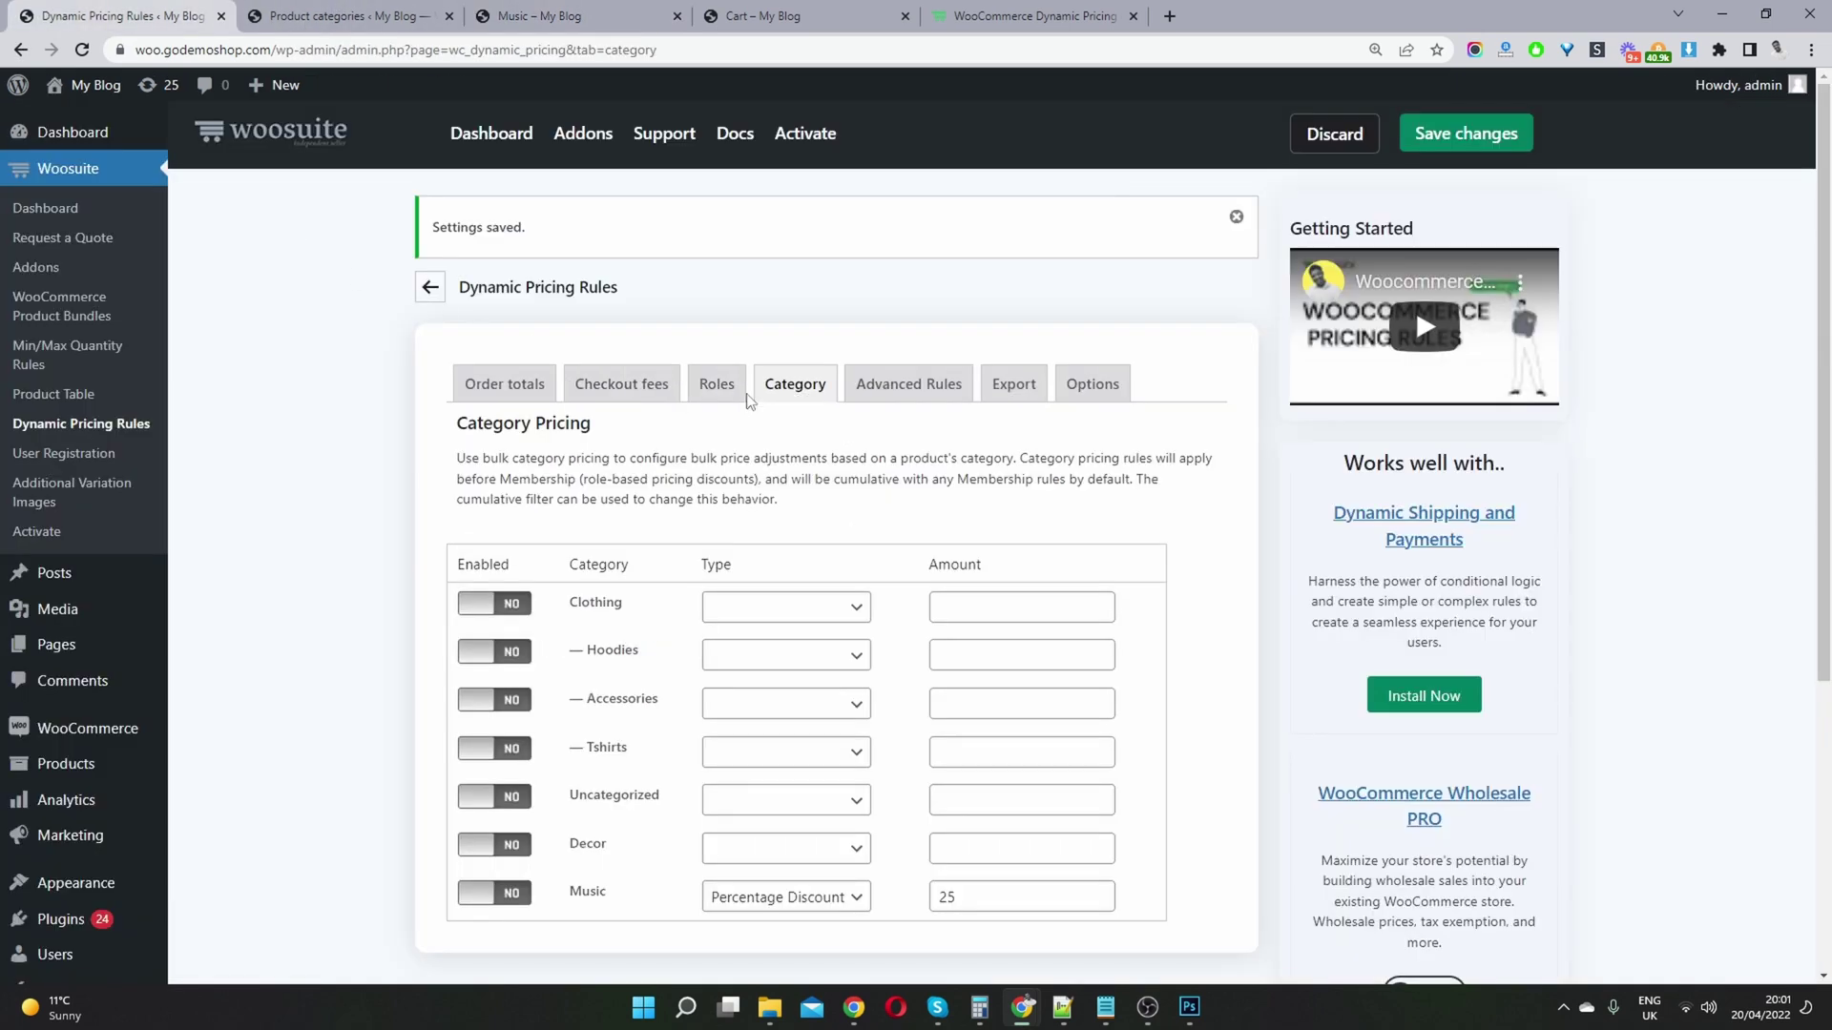
{"action": "scroll", "coordinate": [845, 455], "scroll_direction": "down", "scroll_amount": 2}
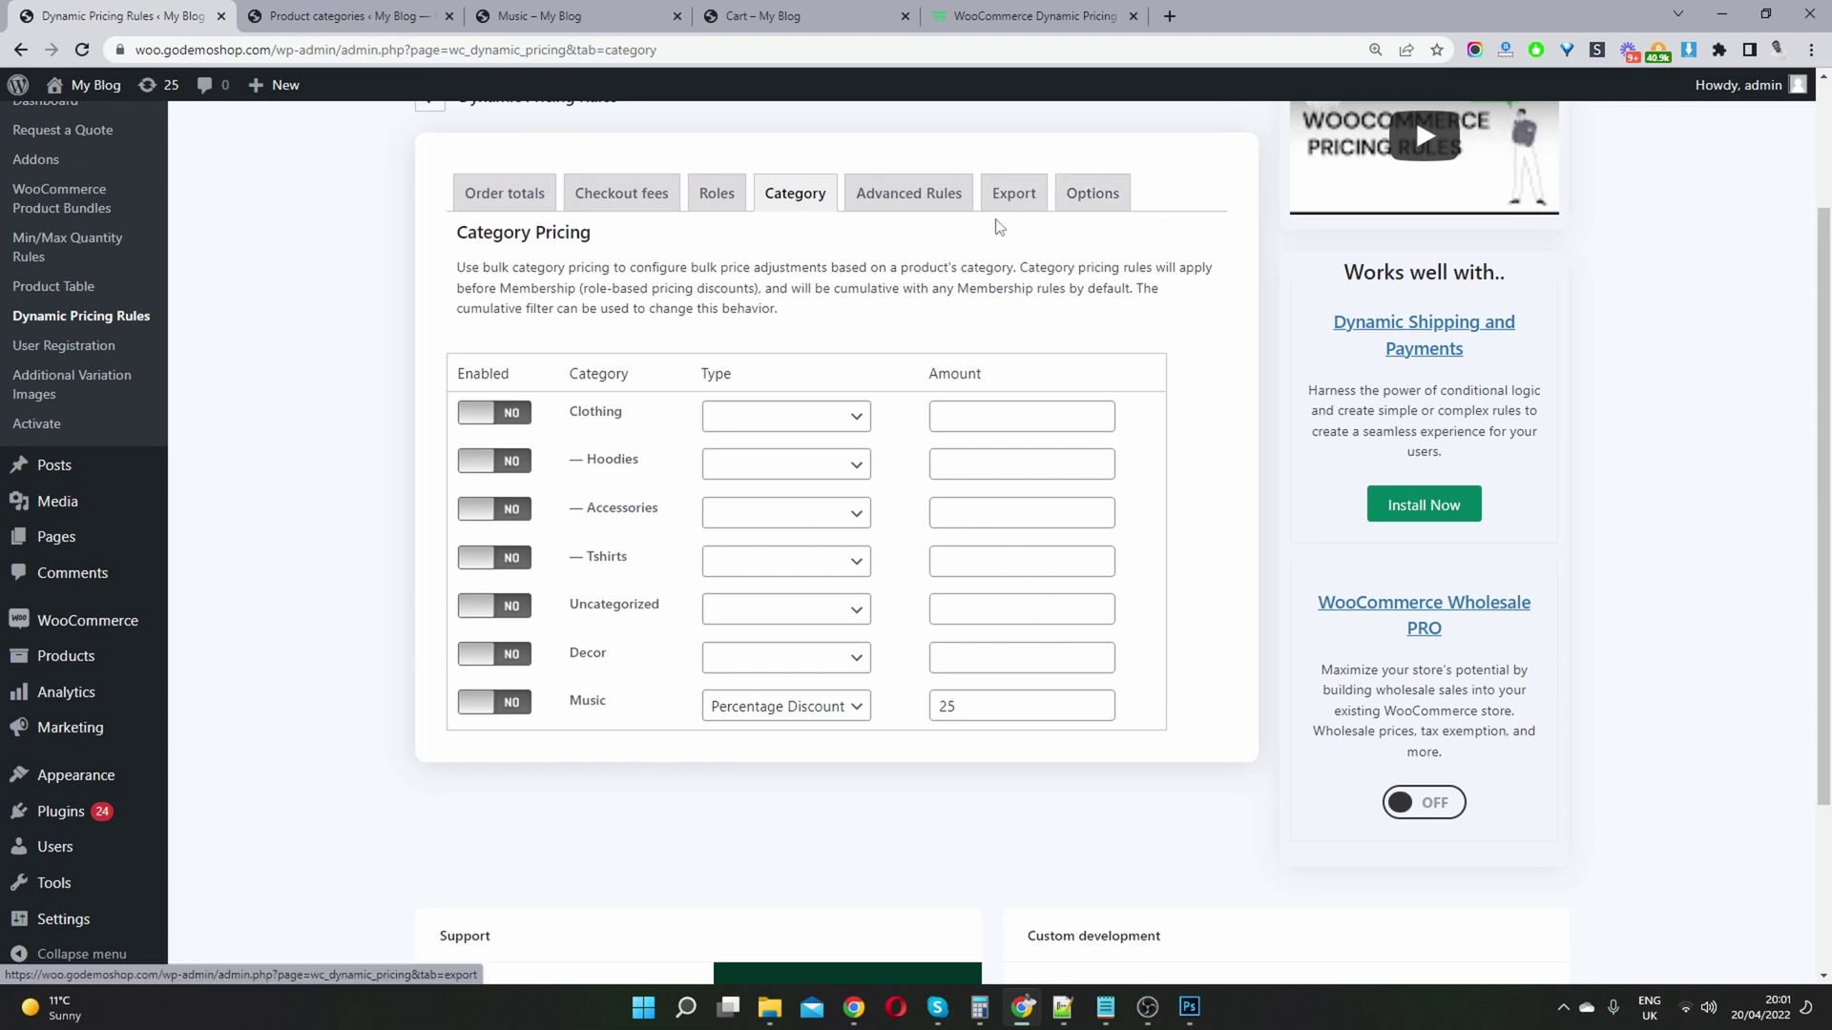
{"action": "left_click", "coordinate": [936, 214]}
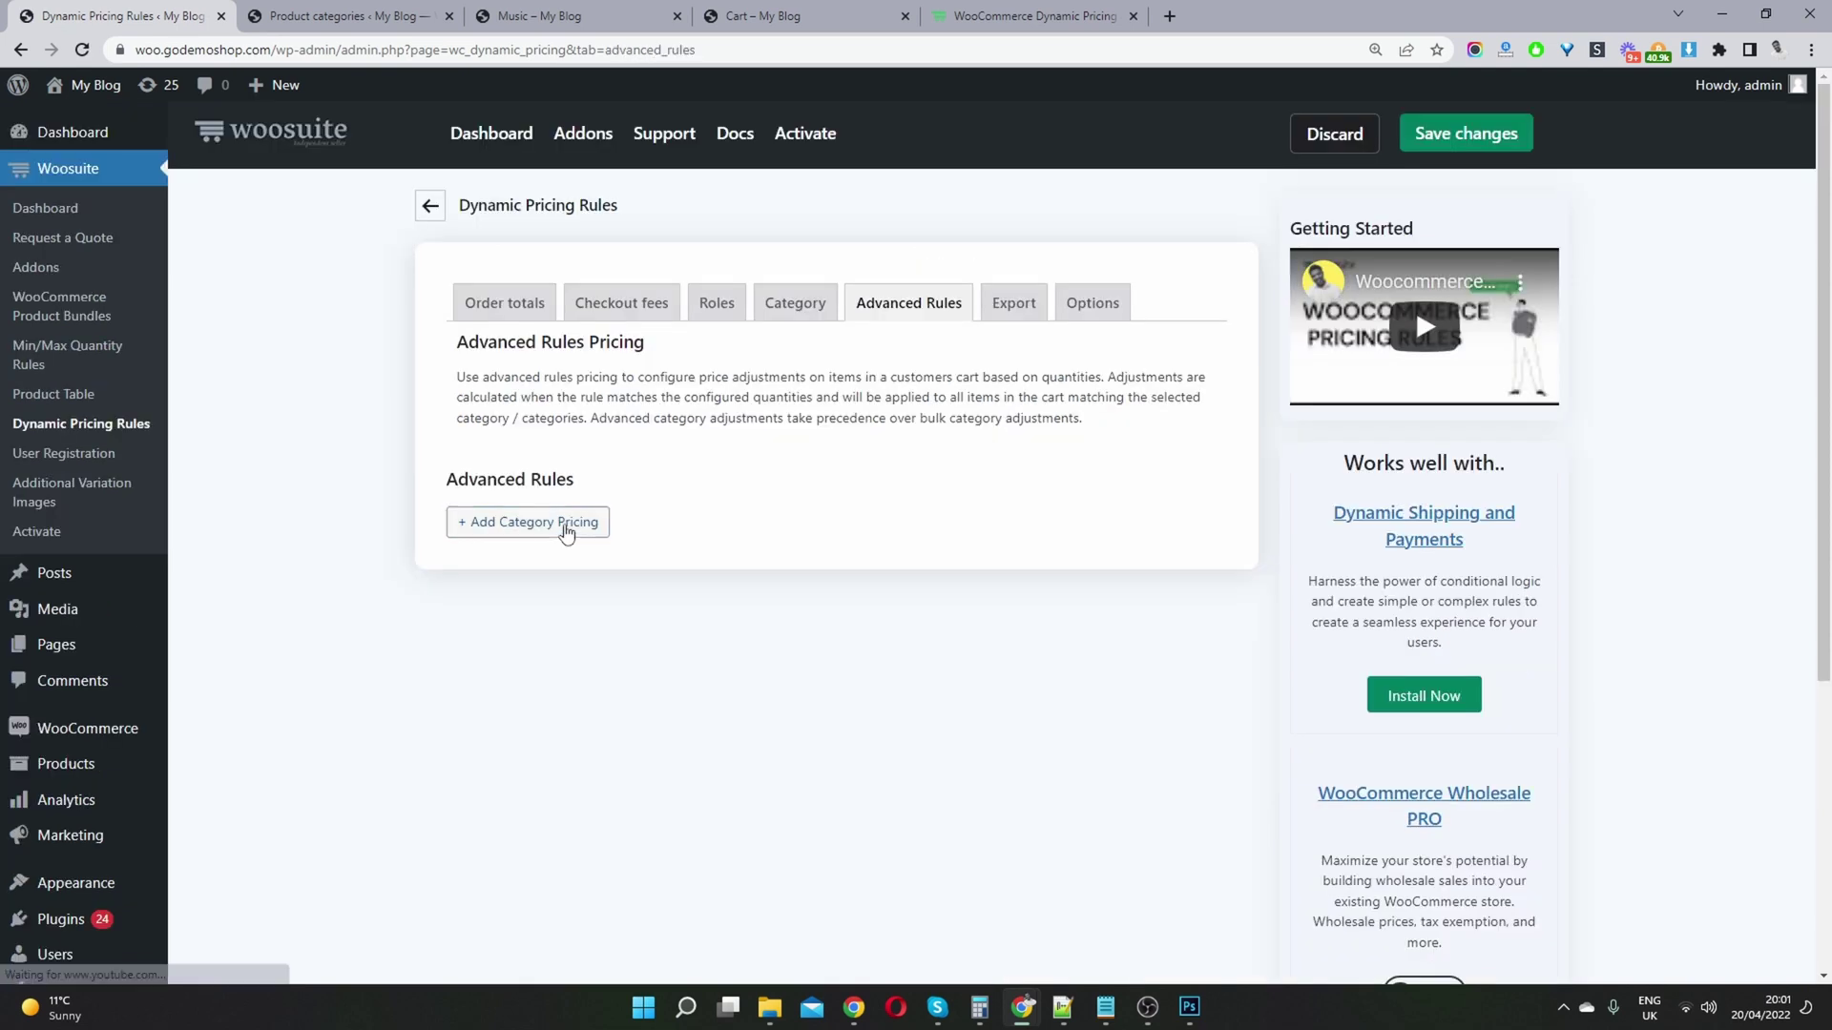
{"action": "left_click", "coordinate": [567, 524]}
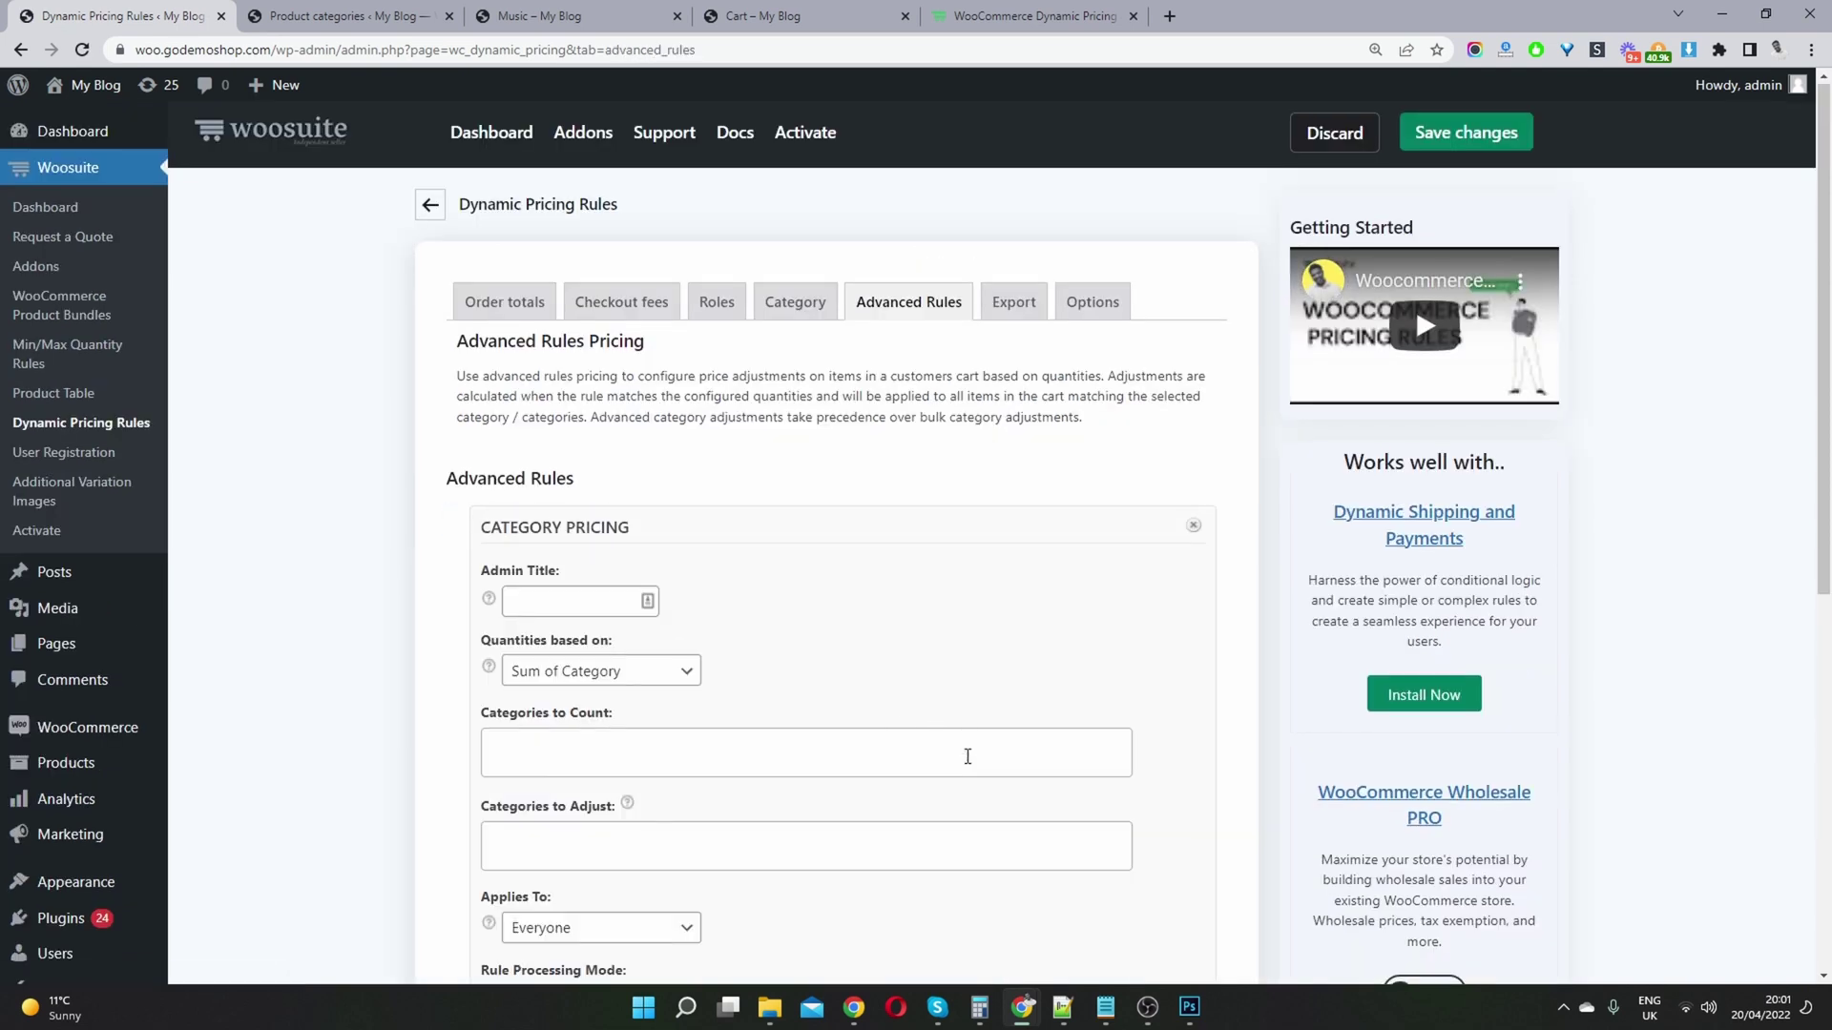
Set the new rule's quantities to be based on Sum of Category
{"action": "scroll", "coordinate": [965, 753], "scroll_direction": "down", "scroll_amount": 2}
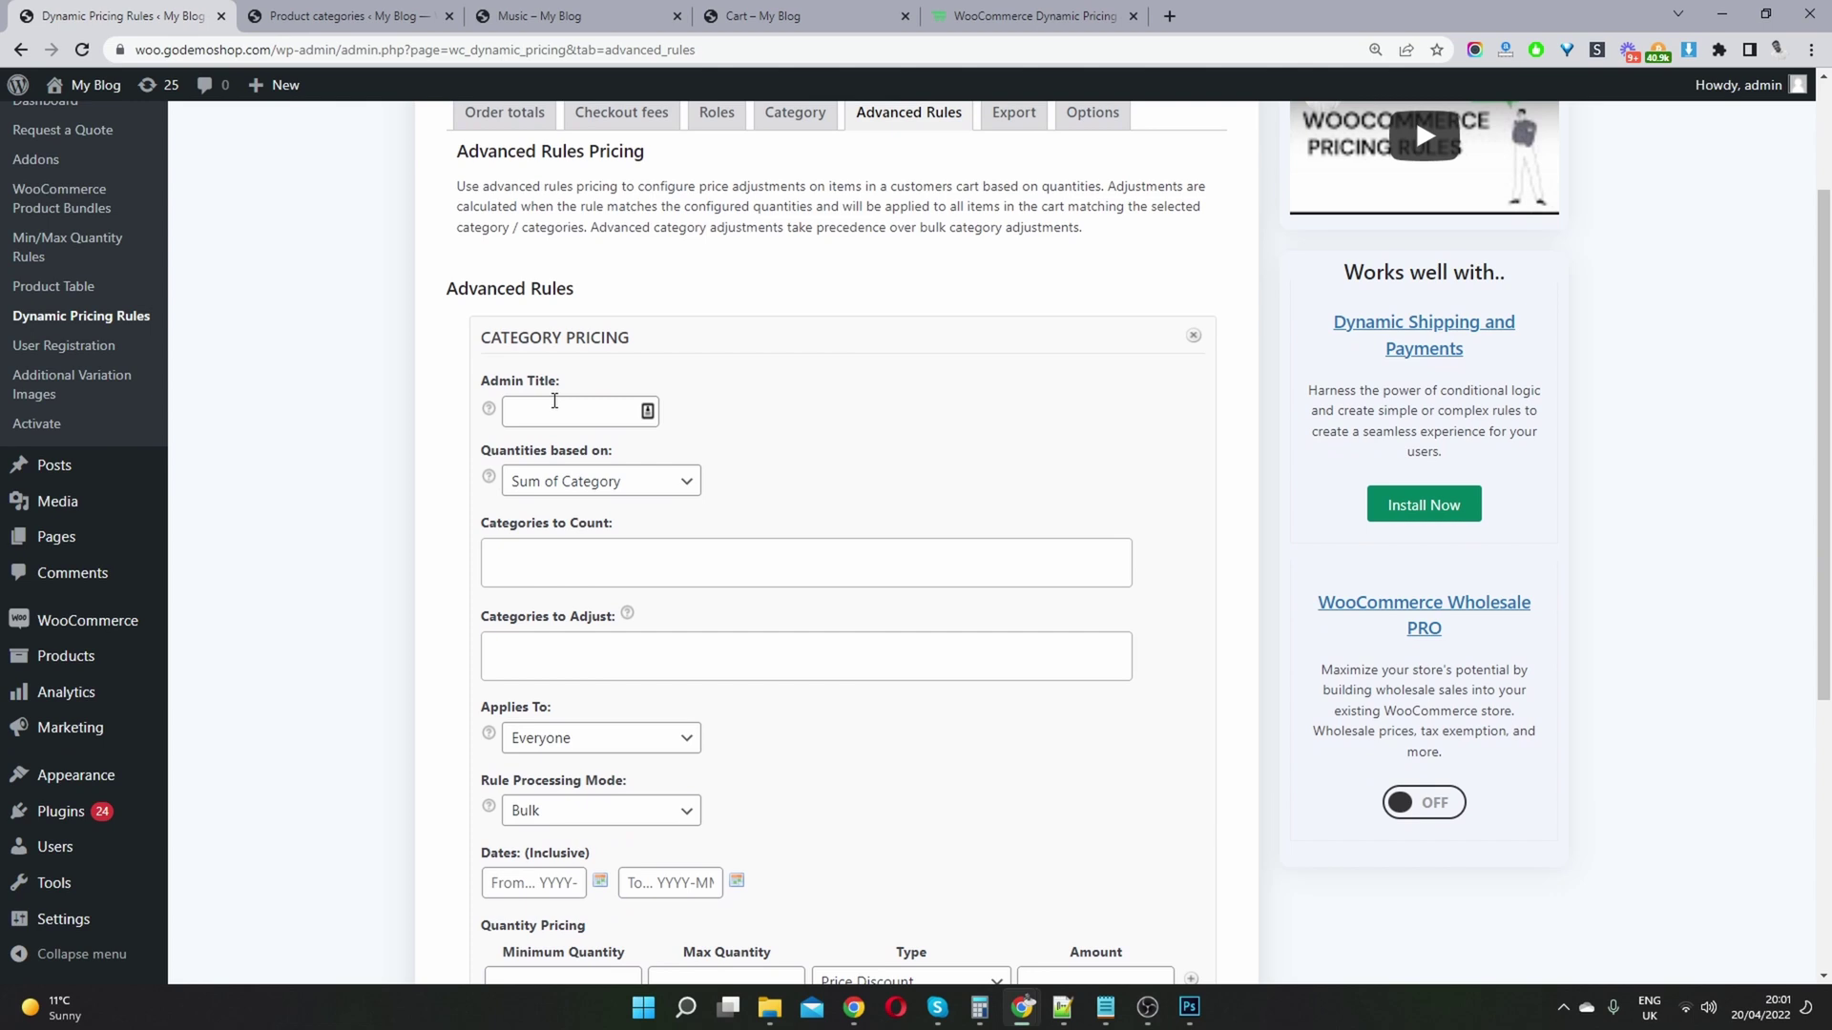
{"action": "left_click", "coordinate": [554, 401]}
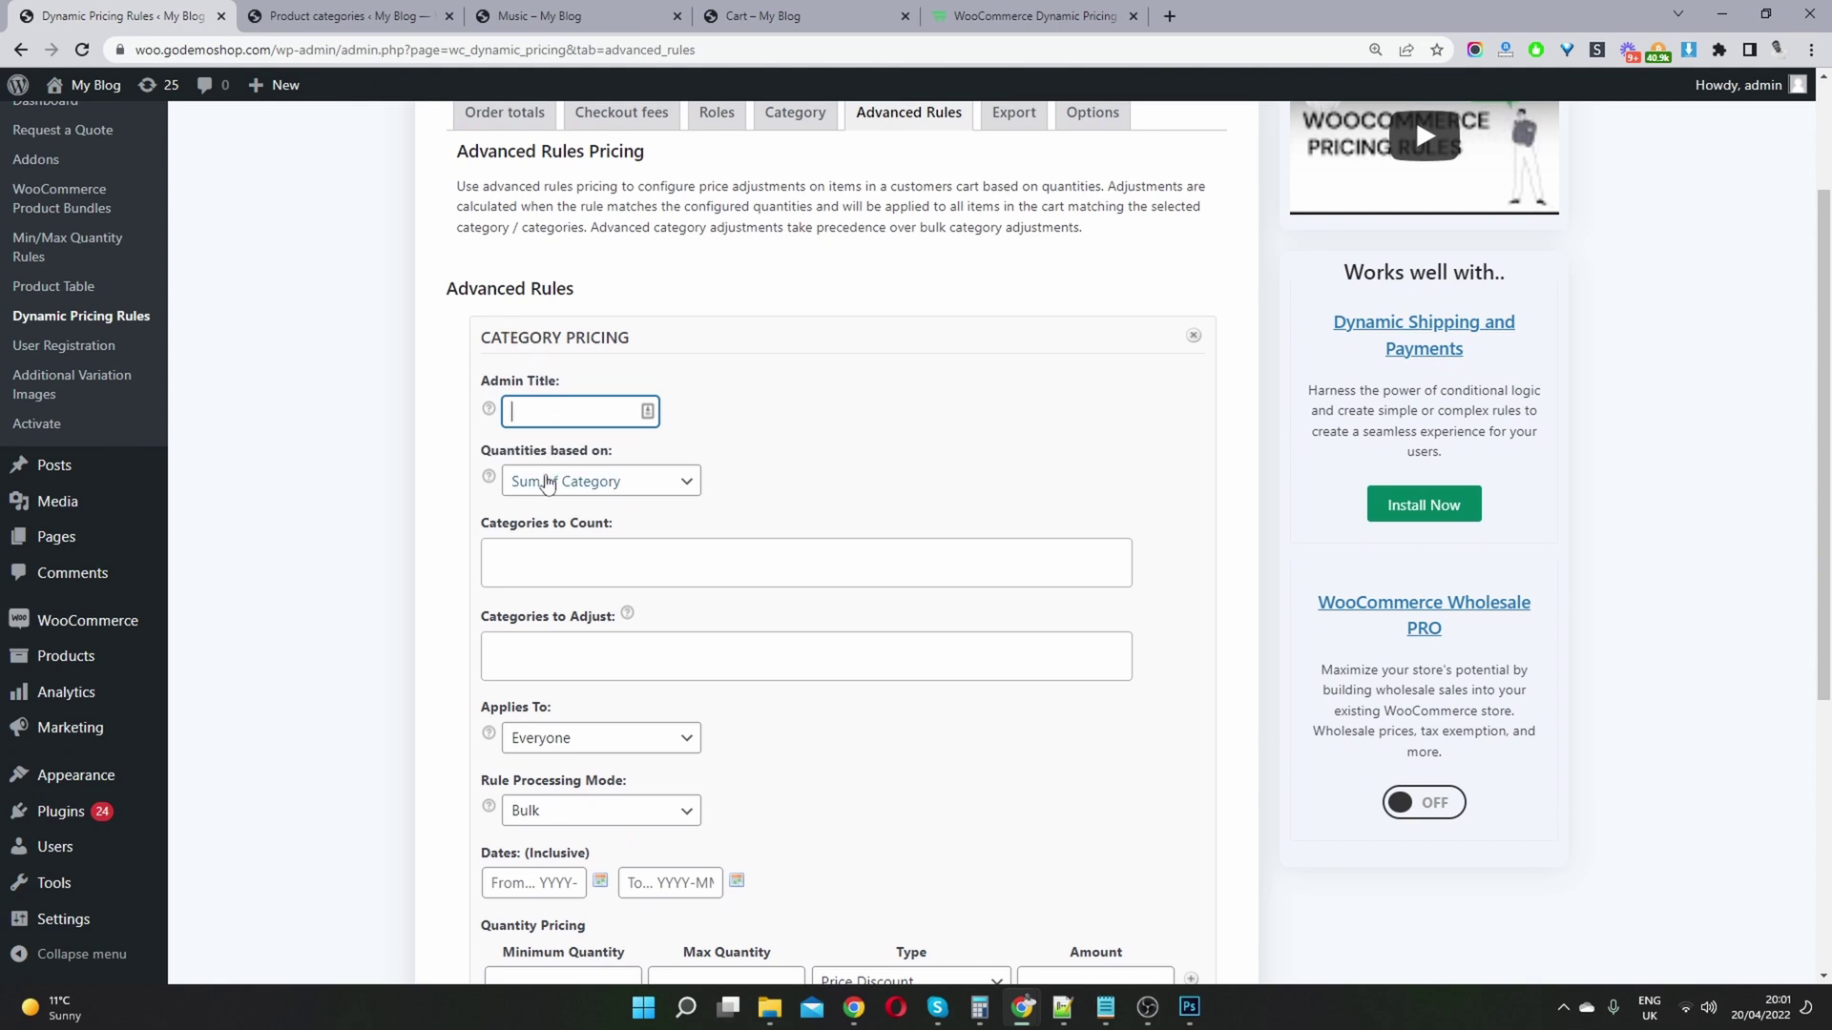
{"action": "left_click", "coordinate": [547, 484]}
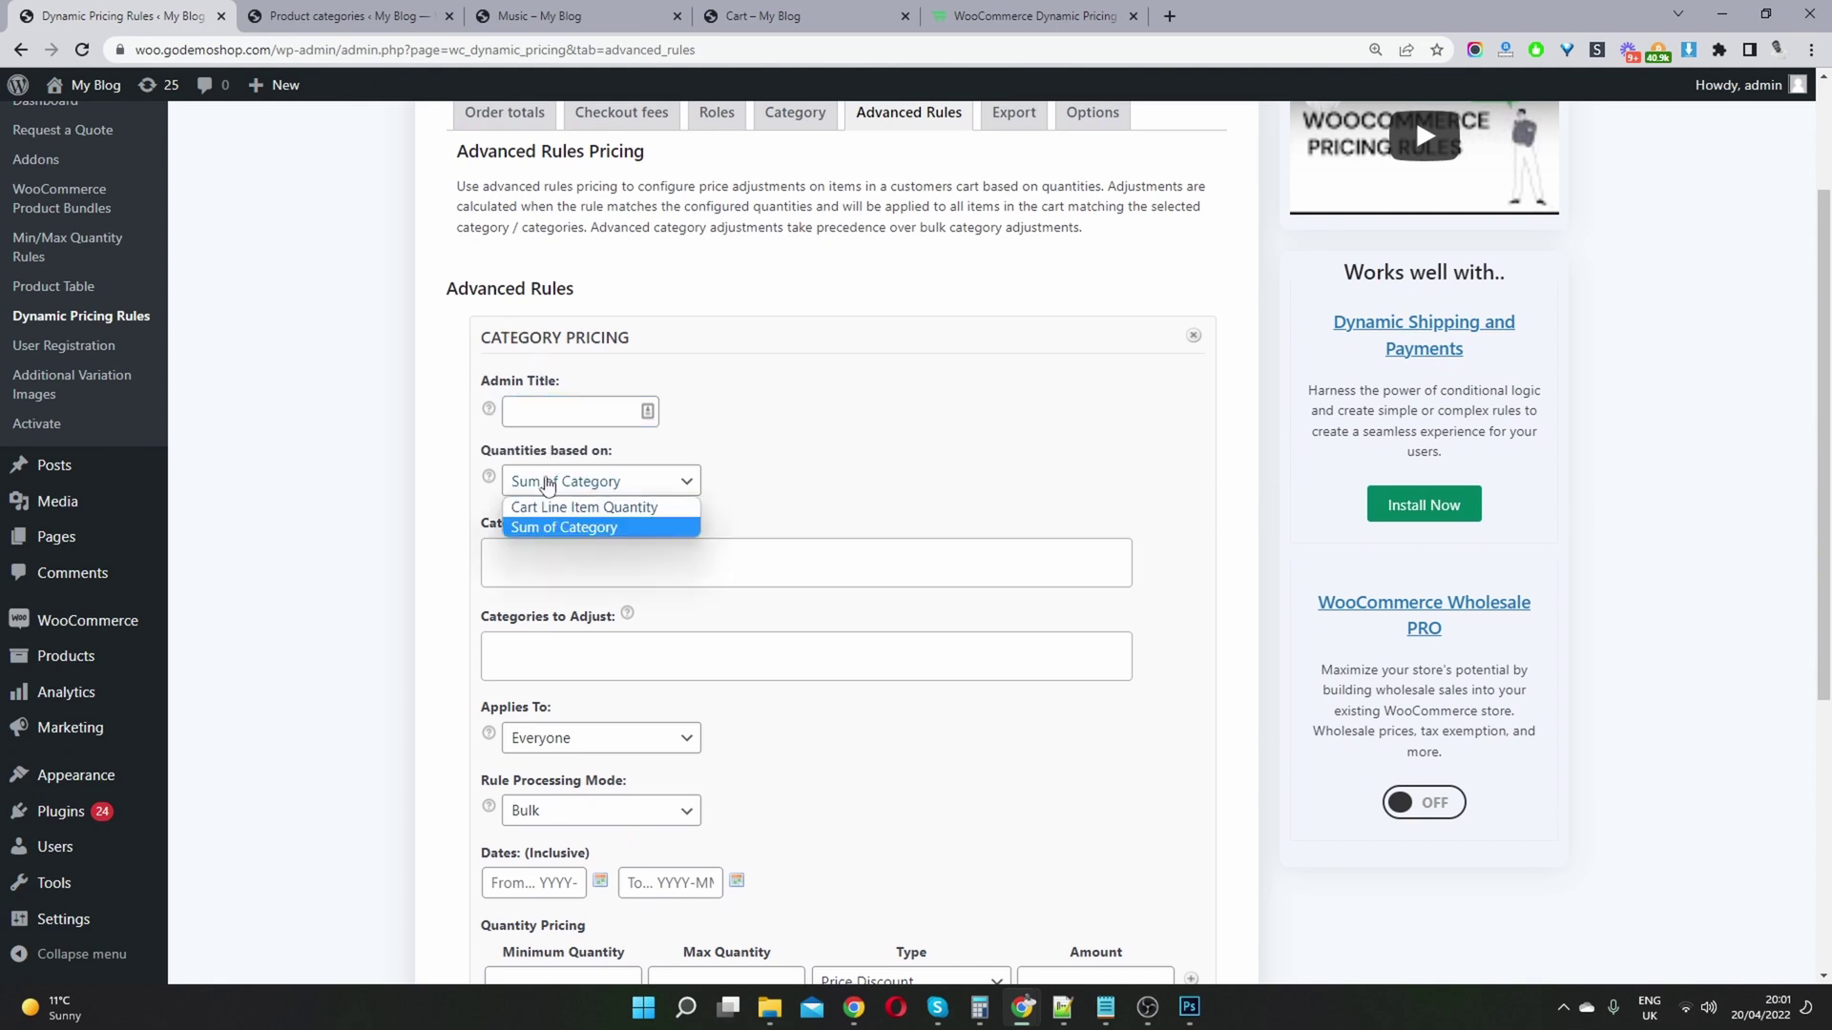
{"action": "left_click", "coordinate": [593, 528]}
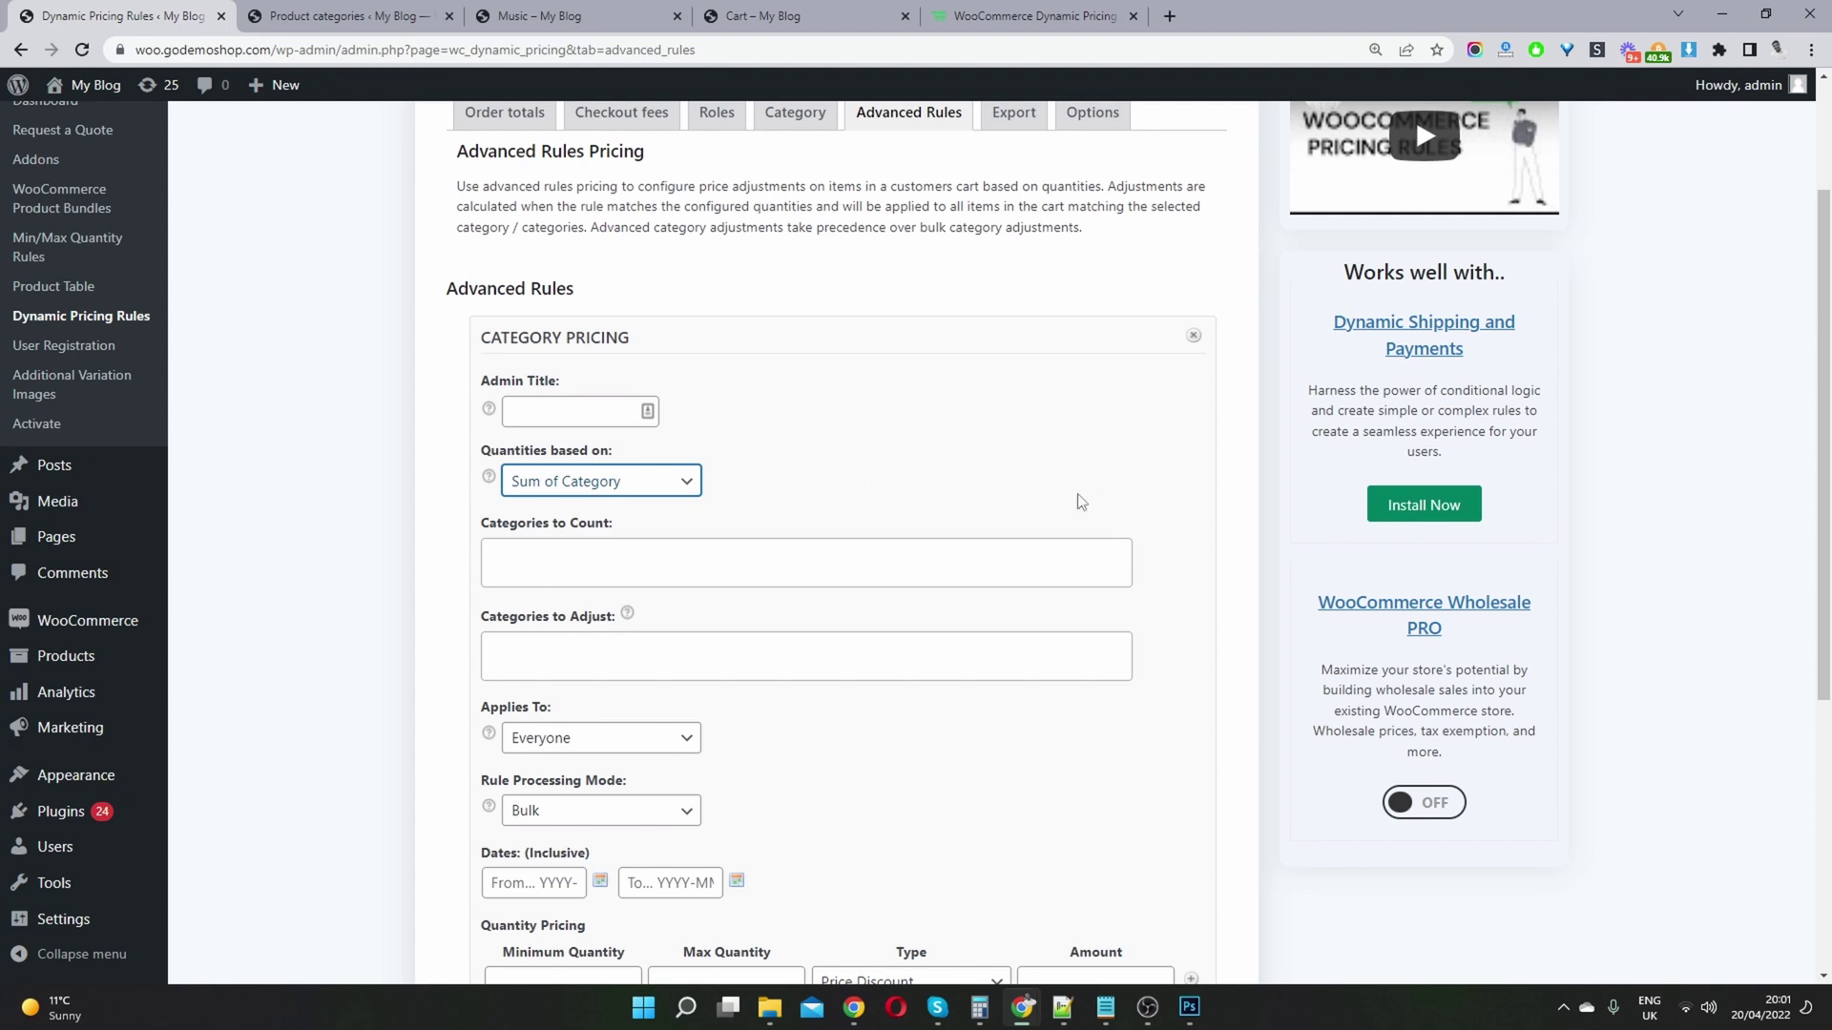
{"action": "left_click", "coordinate": [584, 548]}
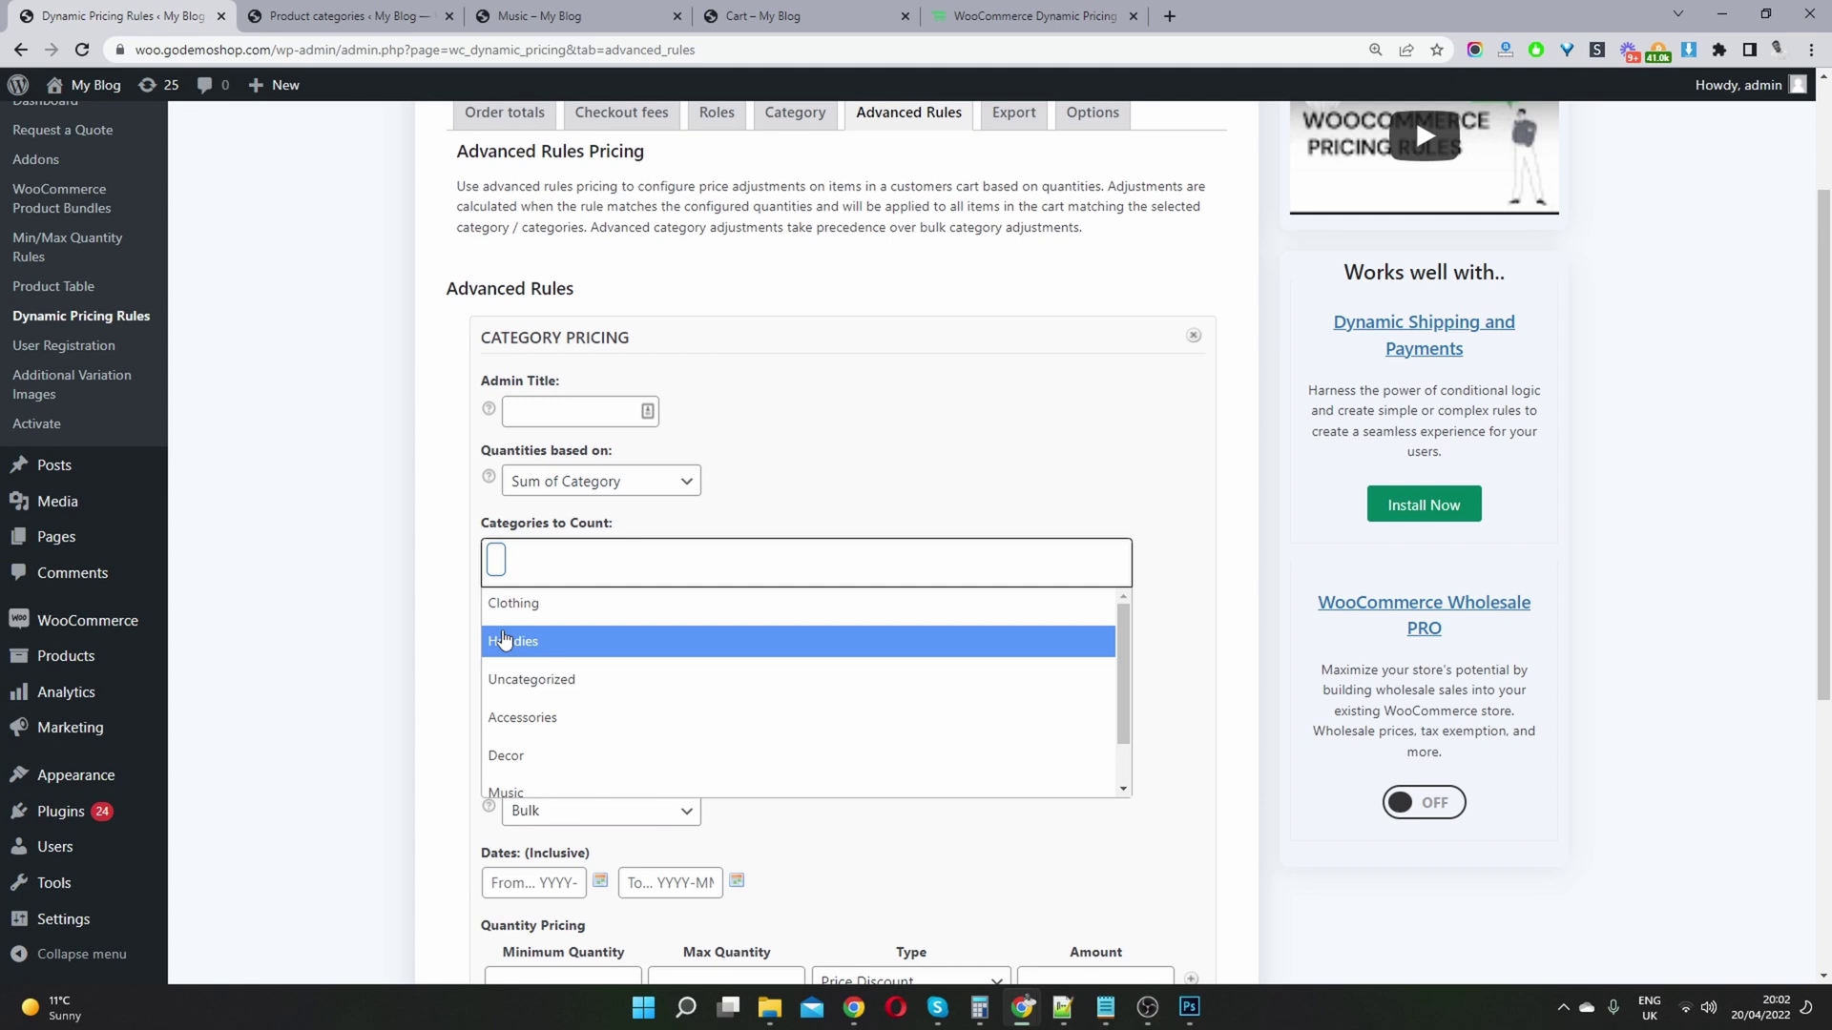
Select Hoodies in both the Categories to Count and Categories to Adjust boxes
{"action": "left_click", "coordinate": [500, 641]}
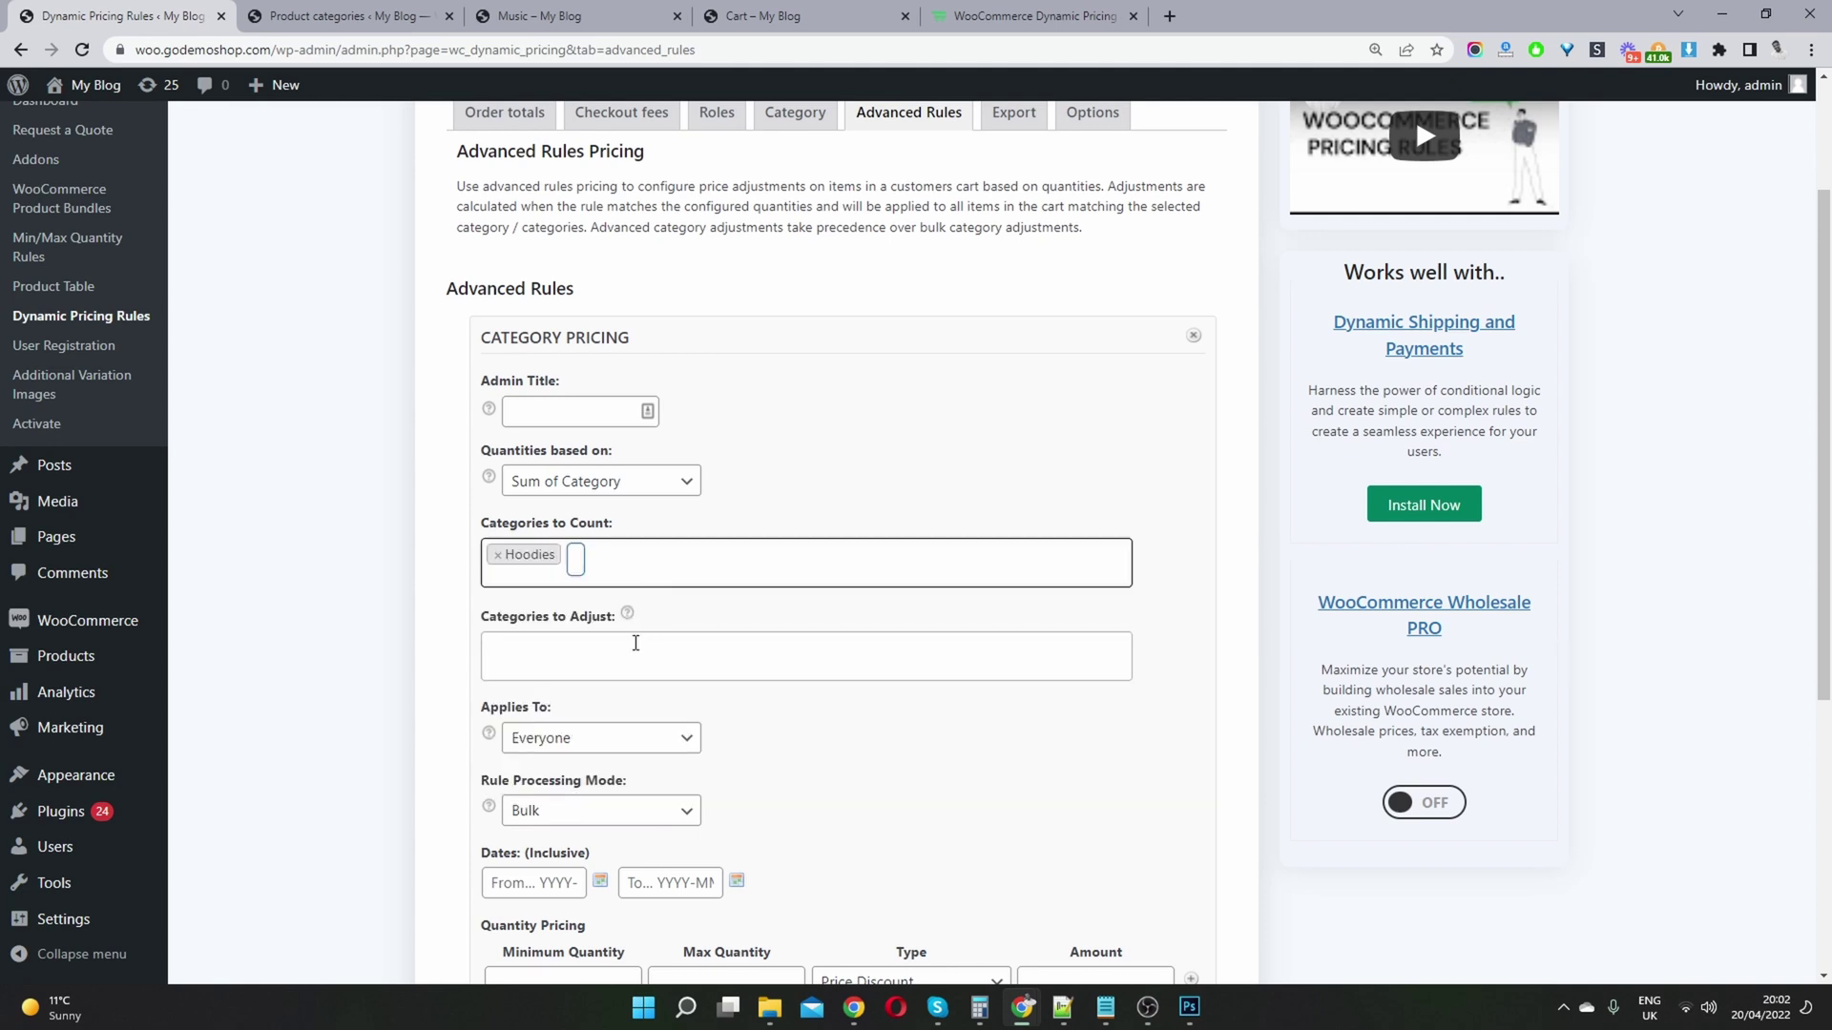
{"action": "left_click", "coordinate": [635, 641]}
{"action": "left_click", "coordinate": [607, 738]}
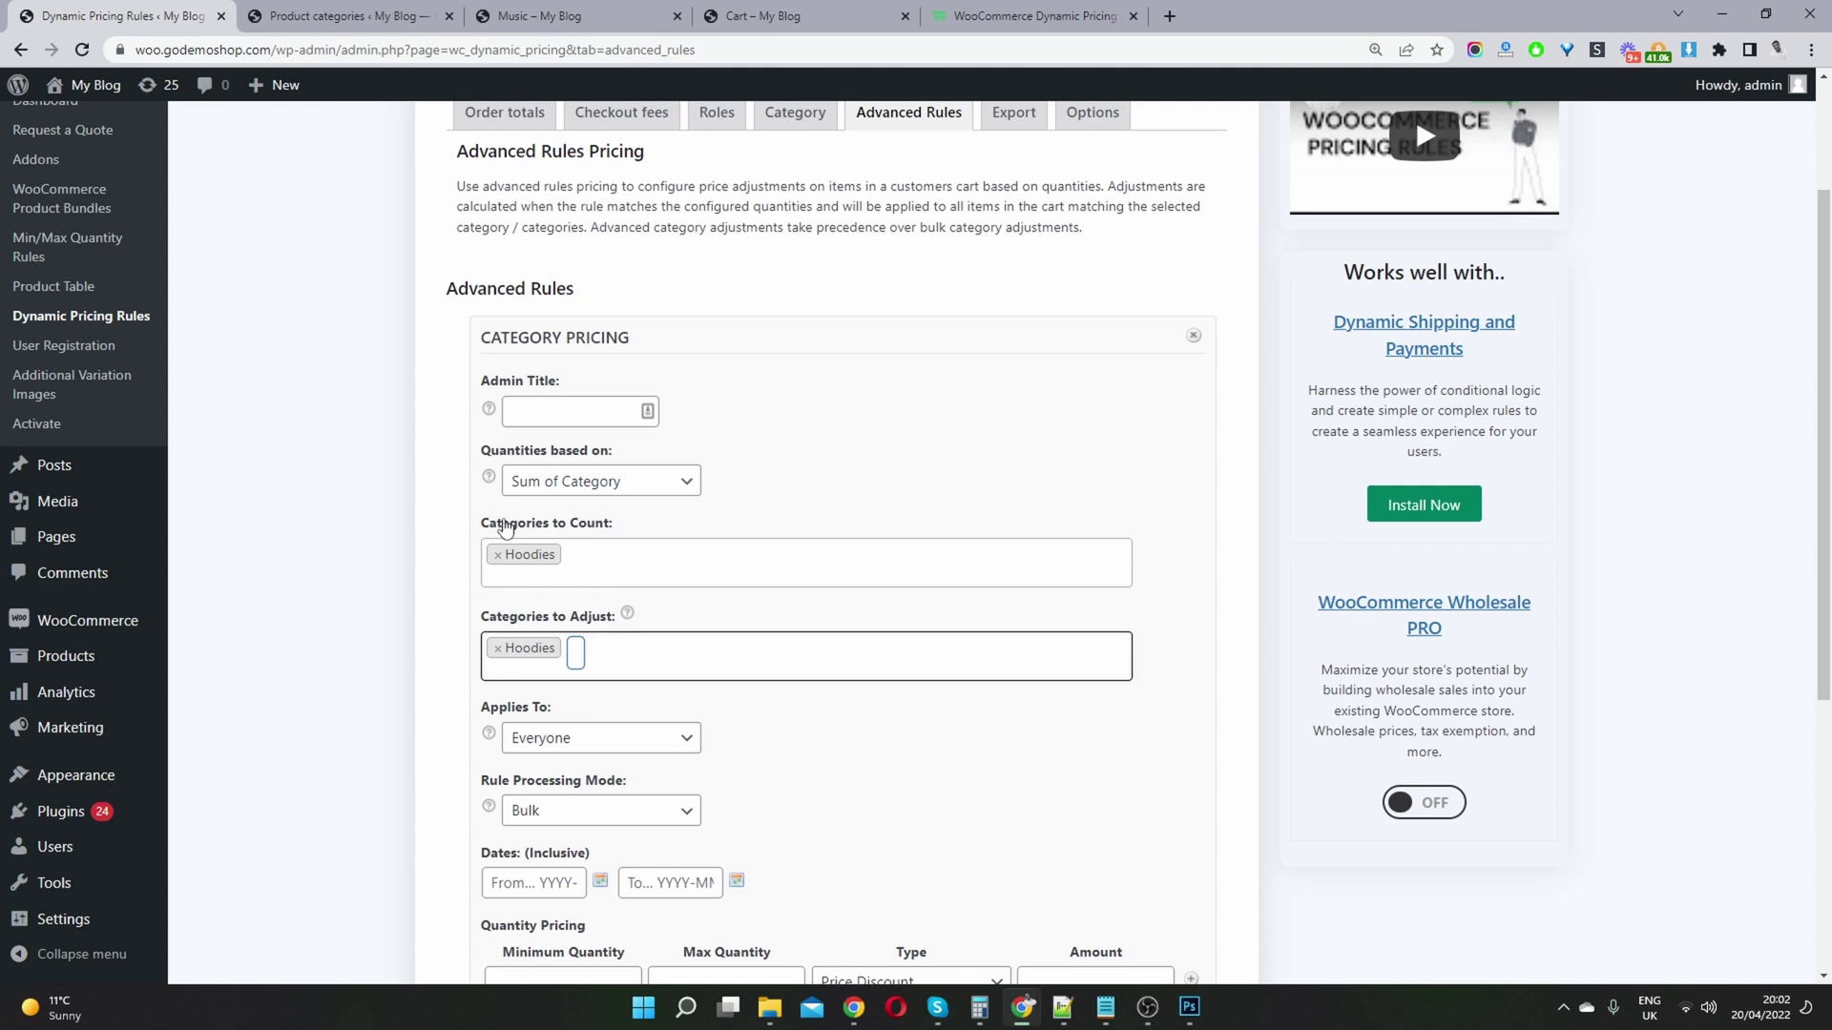
{"action": "left_click_drag", "start_coordinate": [504, 524], "coordinate": [614, 520]}
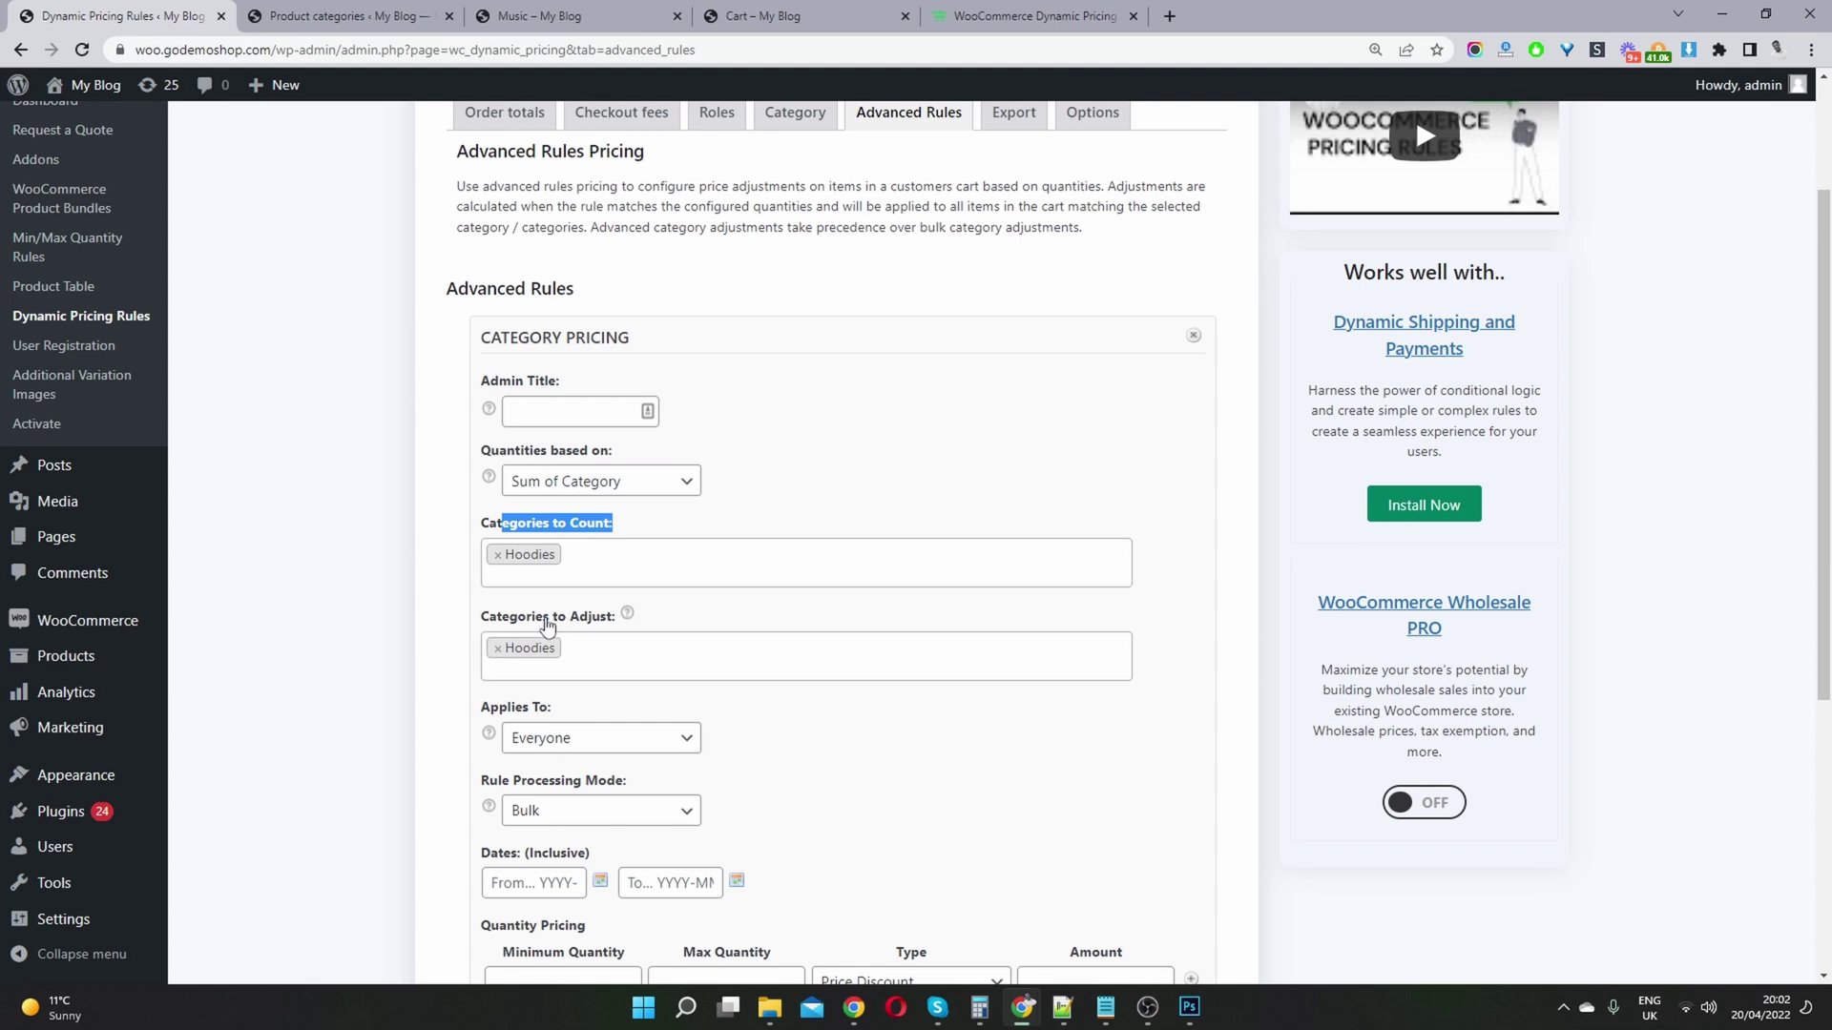
{"action": "left_click_drag", "start_coordinate": [544, 618], "coordinate": [589, 619]}
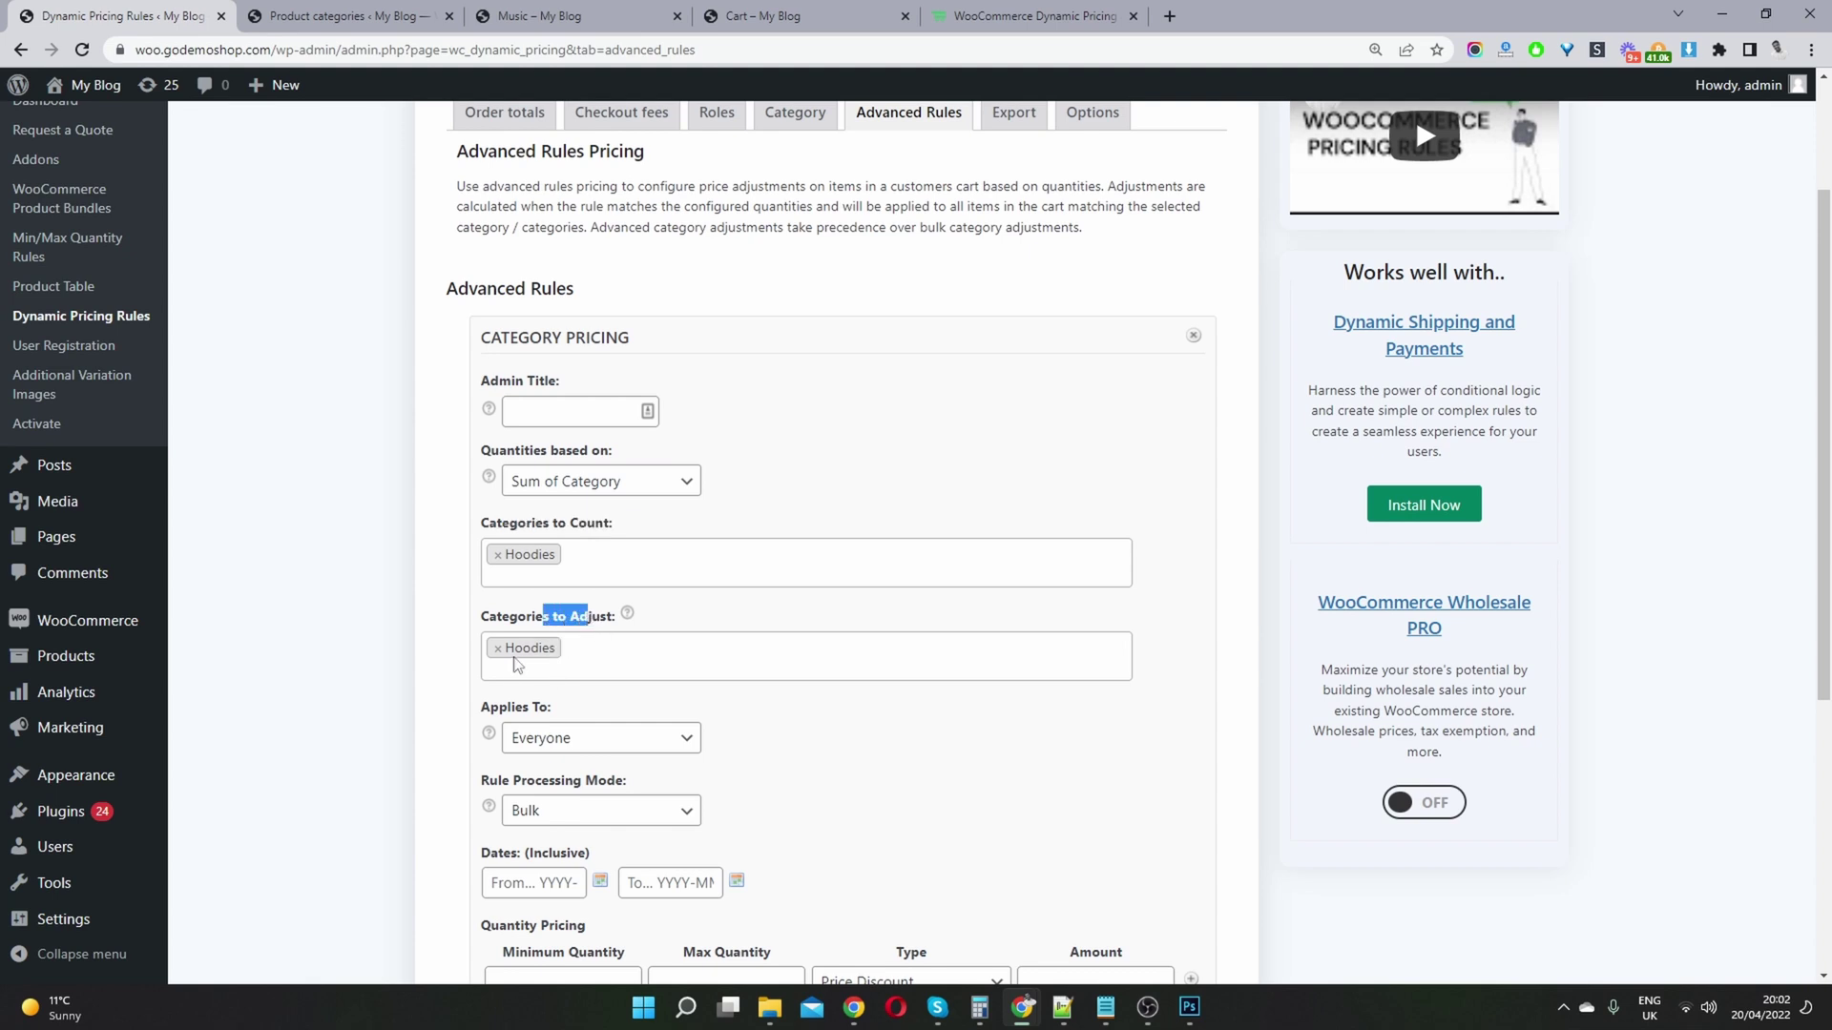
Keep the rule applying to Everyone with Bulk processing mode
{"action": "scroll", "coordinate": [615, 706], "scroll_direction": "down", "scroll_amount": 2}
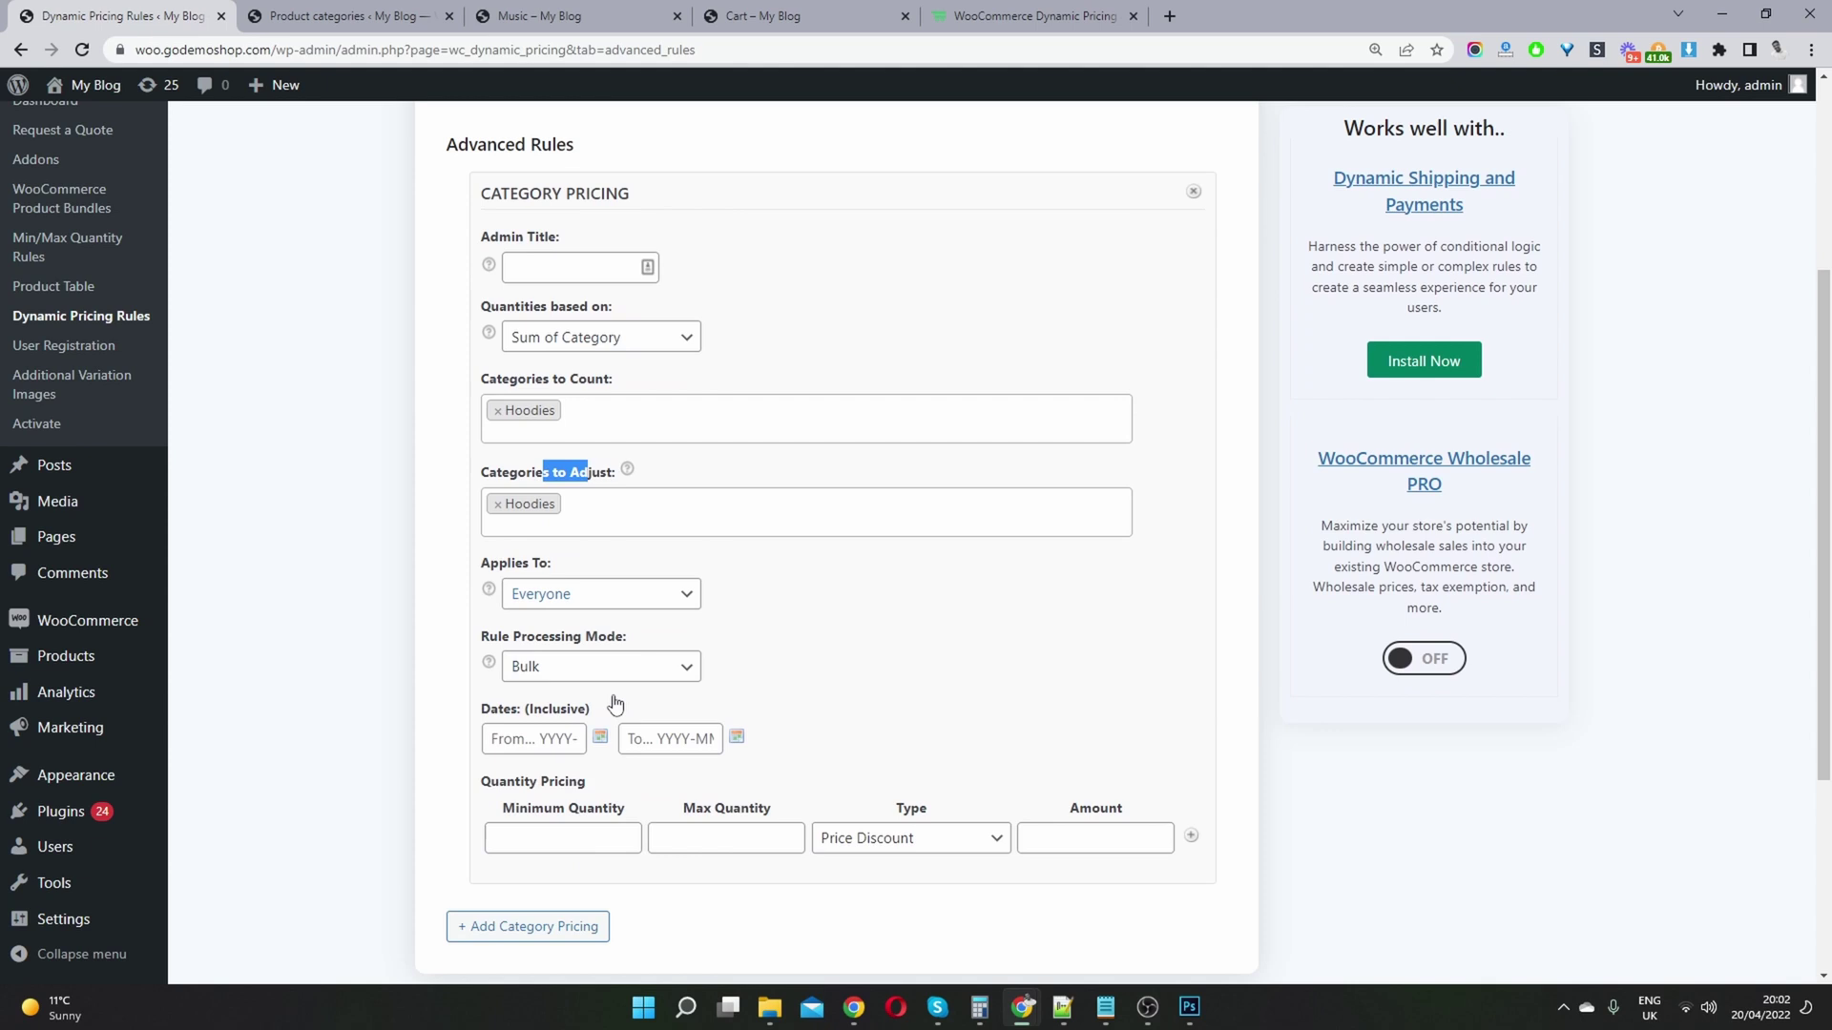
{"action": "scroll", "coordinate": [616, 706], "scroll_direction": "down", "scroll_amount": 2}
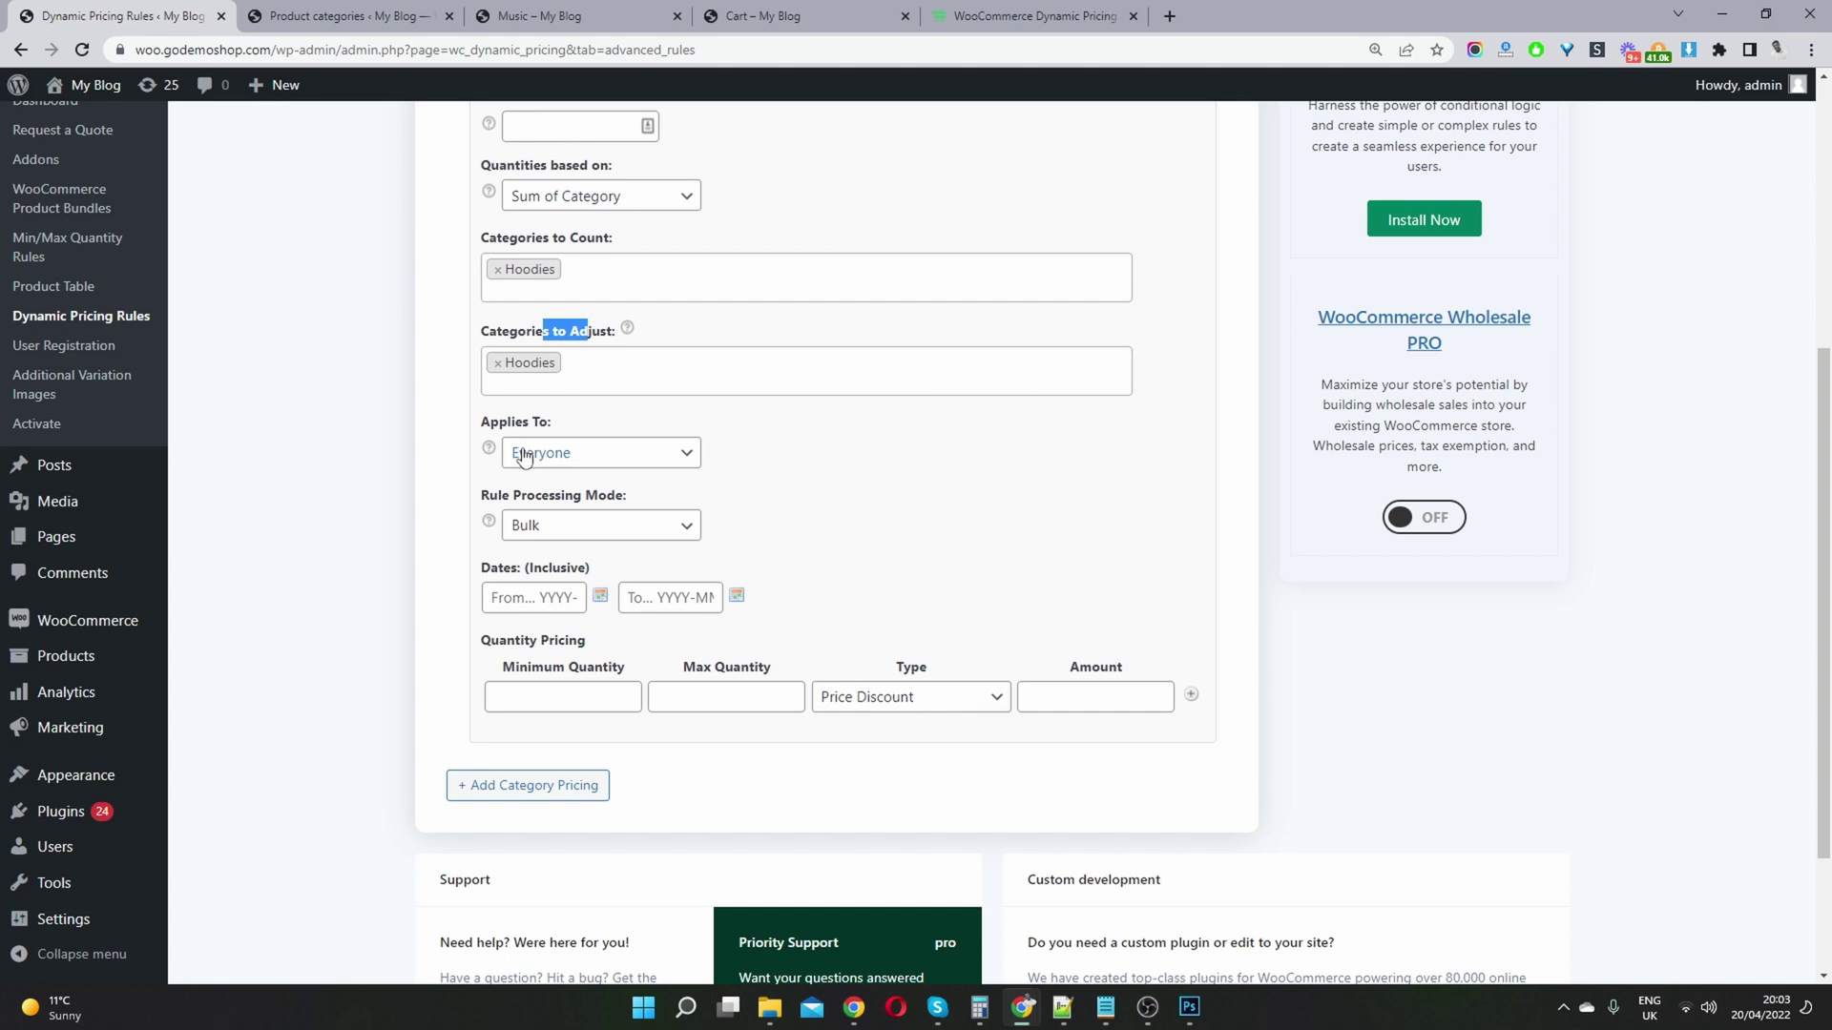
{"action": "left_click", "coordinate": [525, 458]}
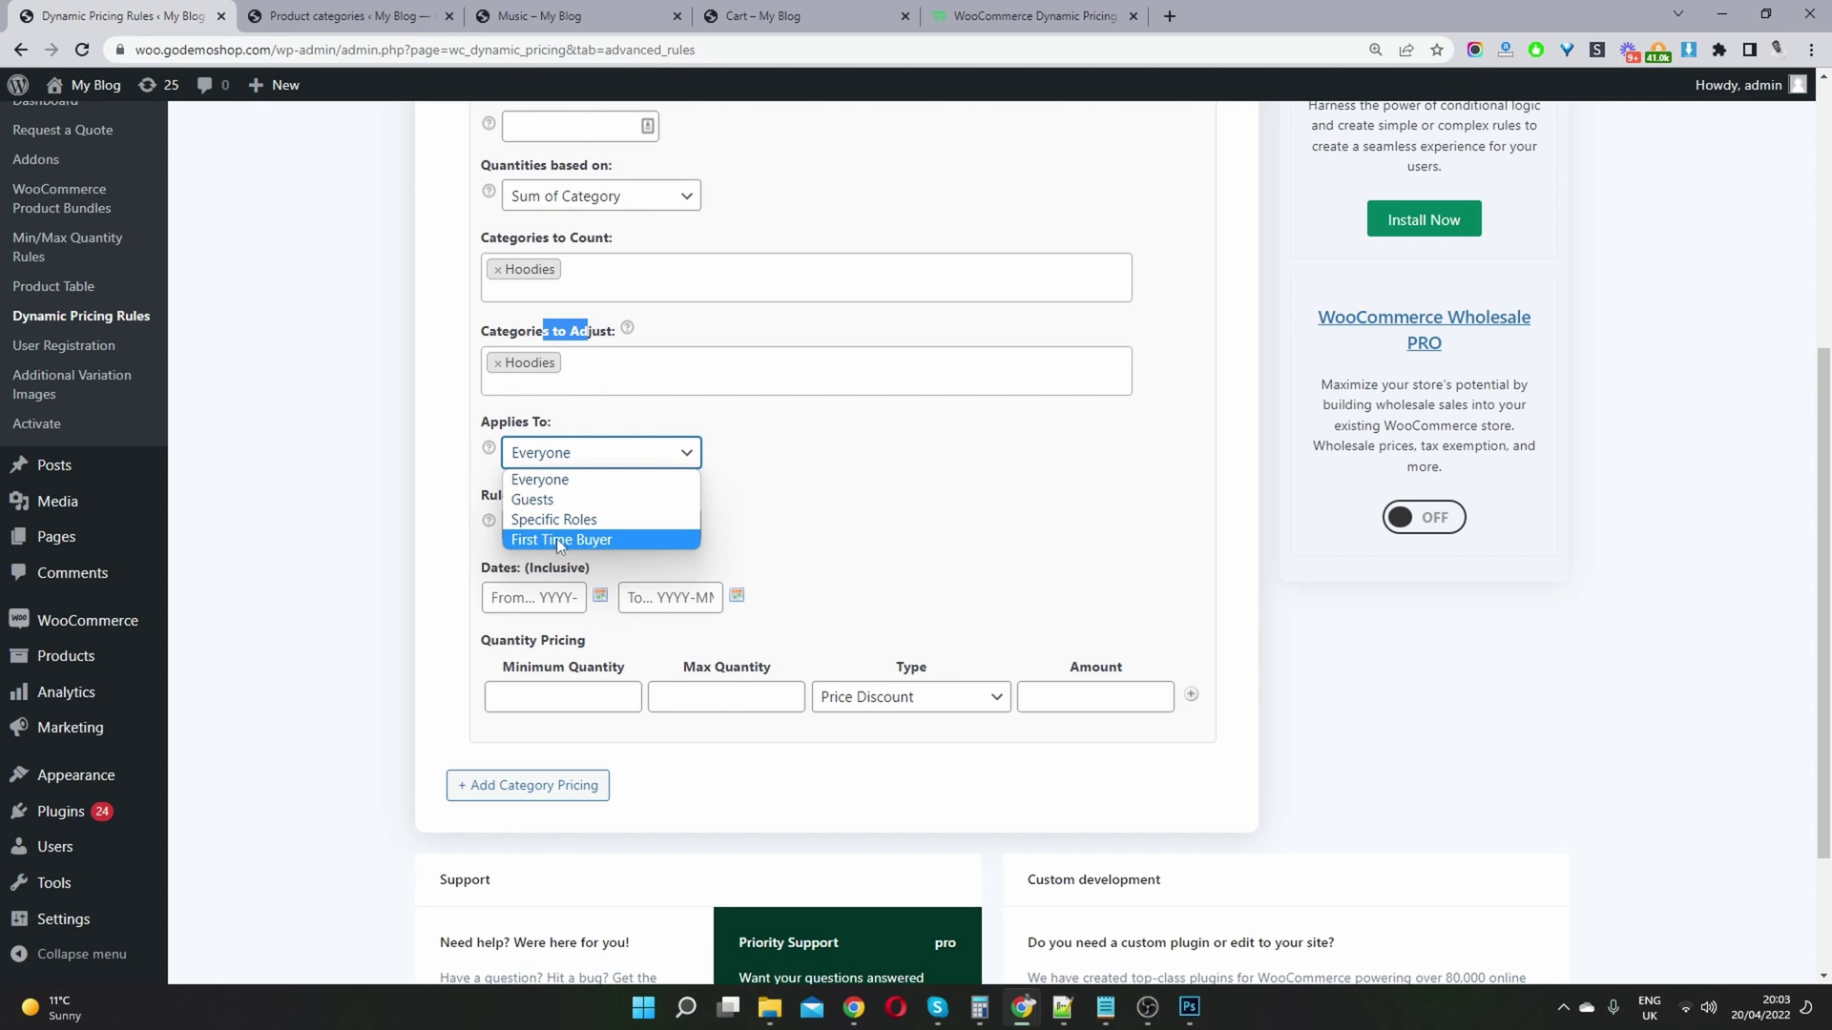
{"action": "left_click", "coordinate": [764, 449]}
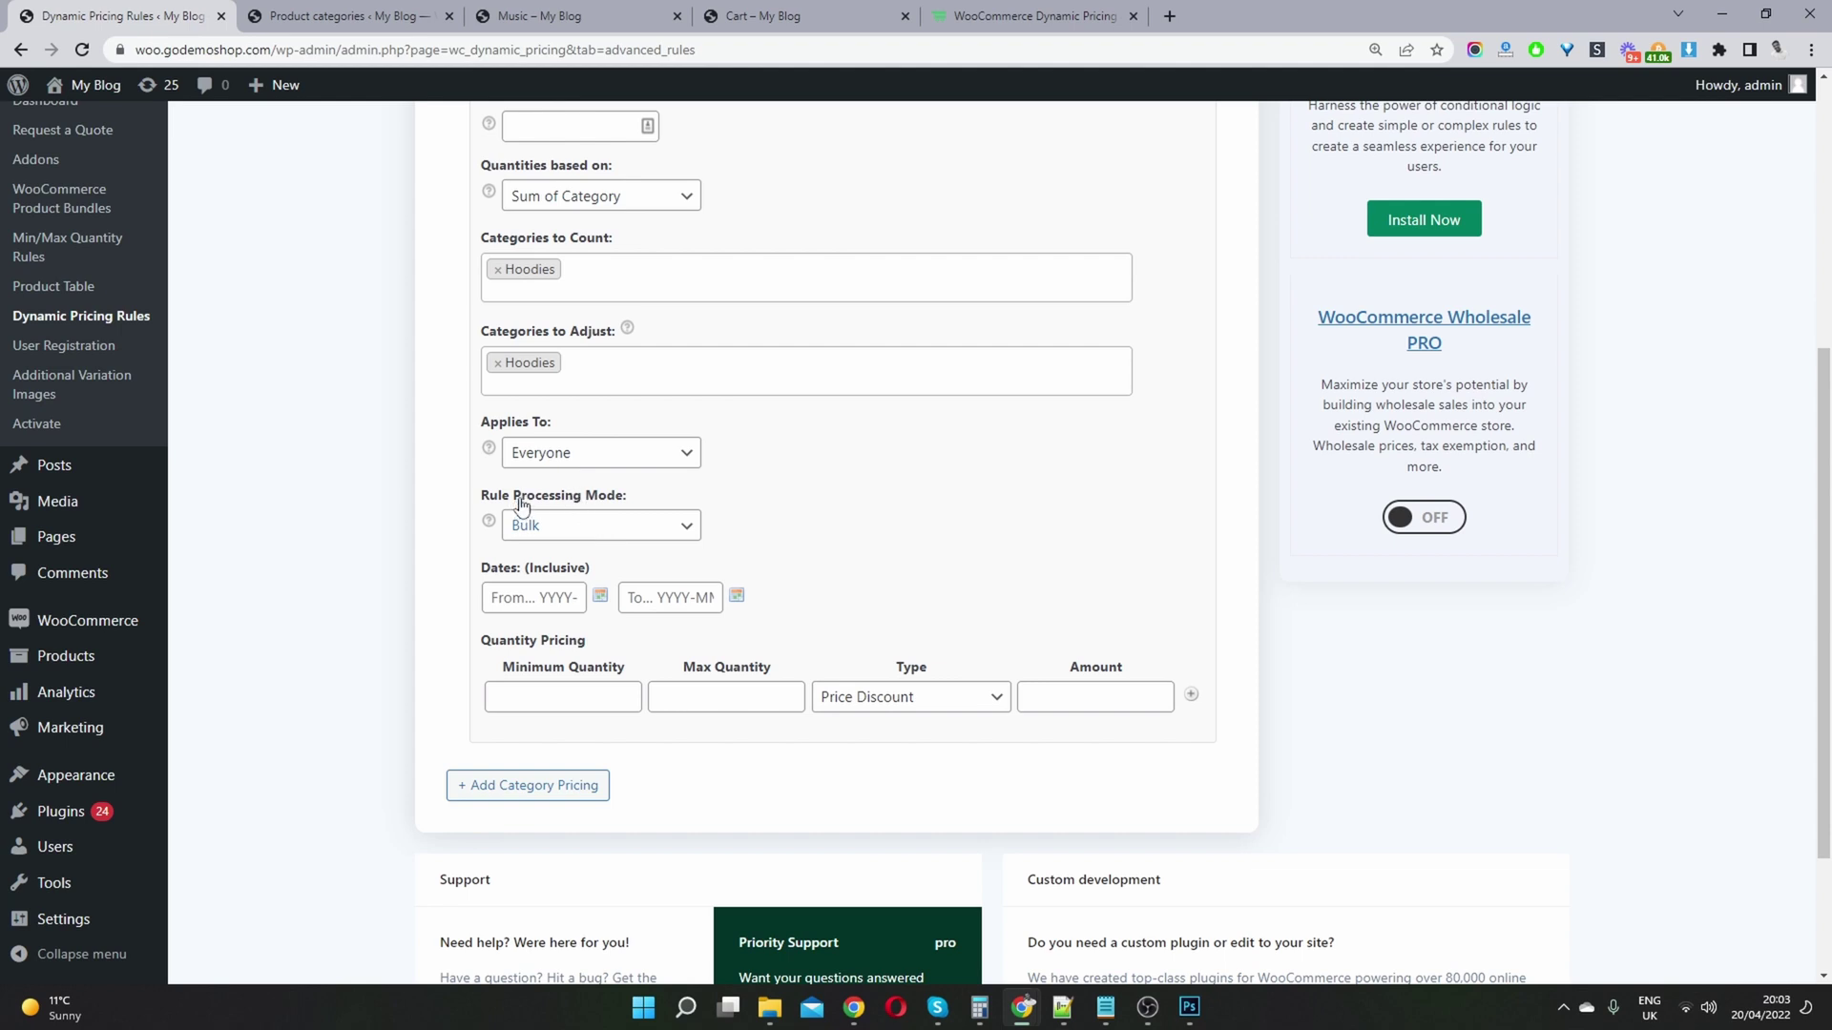
{"action": "left_click", "coordinate": [569, 532]}
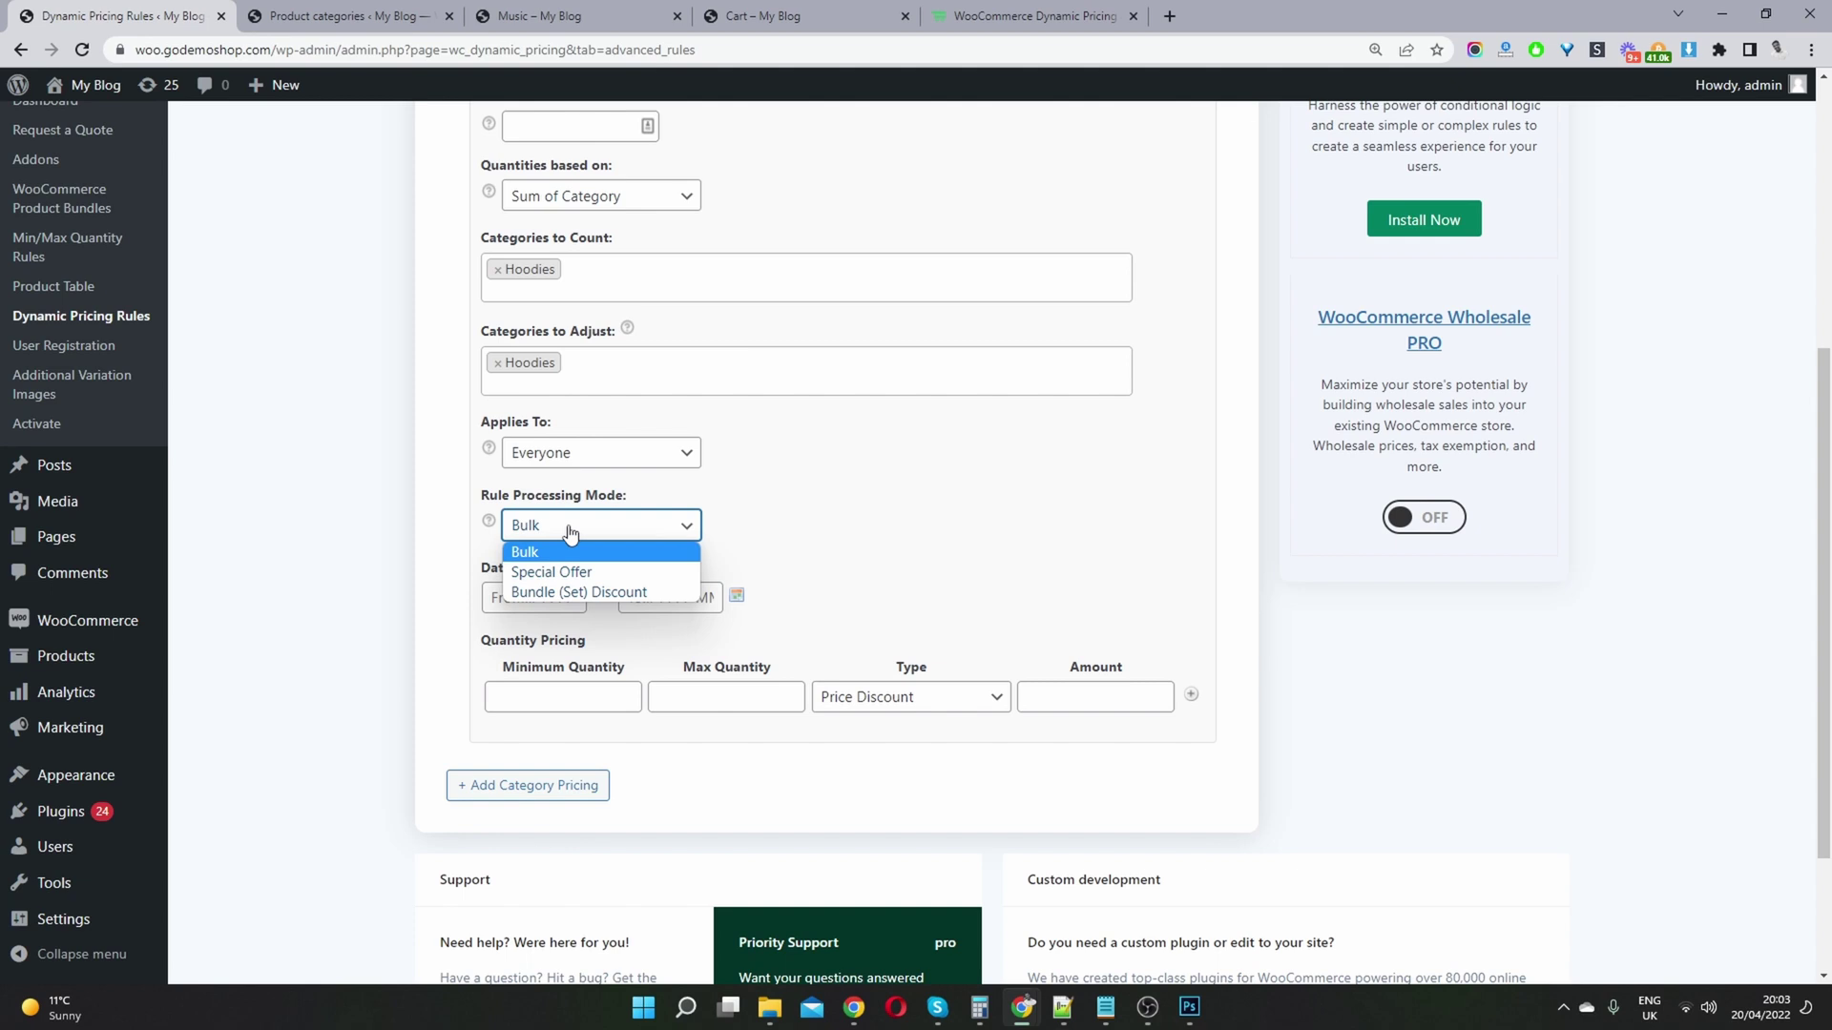
{"action": "left_click", "coordinate": [569, 531]}
Enter Min 2, Max *, Percentage Discount of 15, and save the rule
{"action": "left_click", "coordinate": [564, 686]}
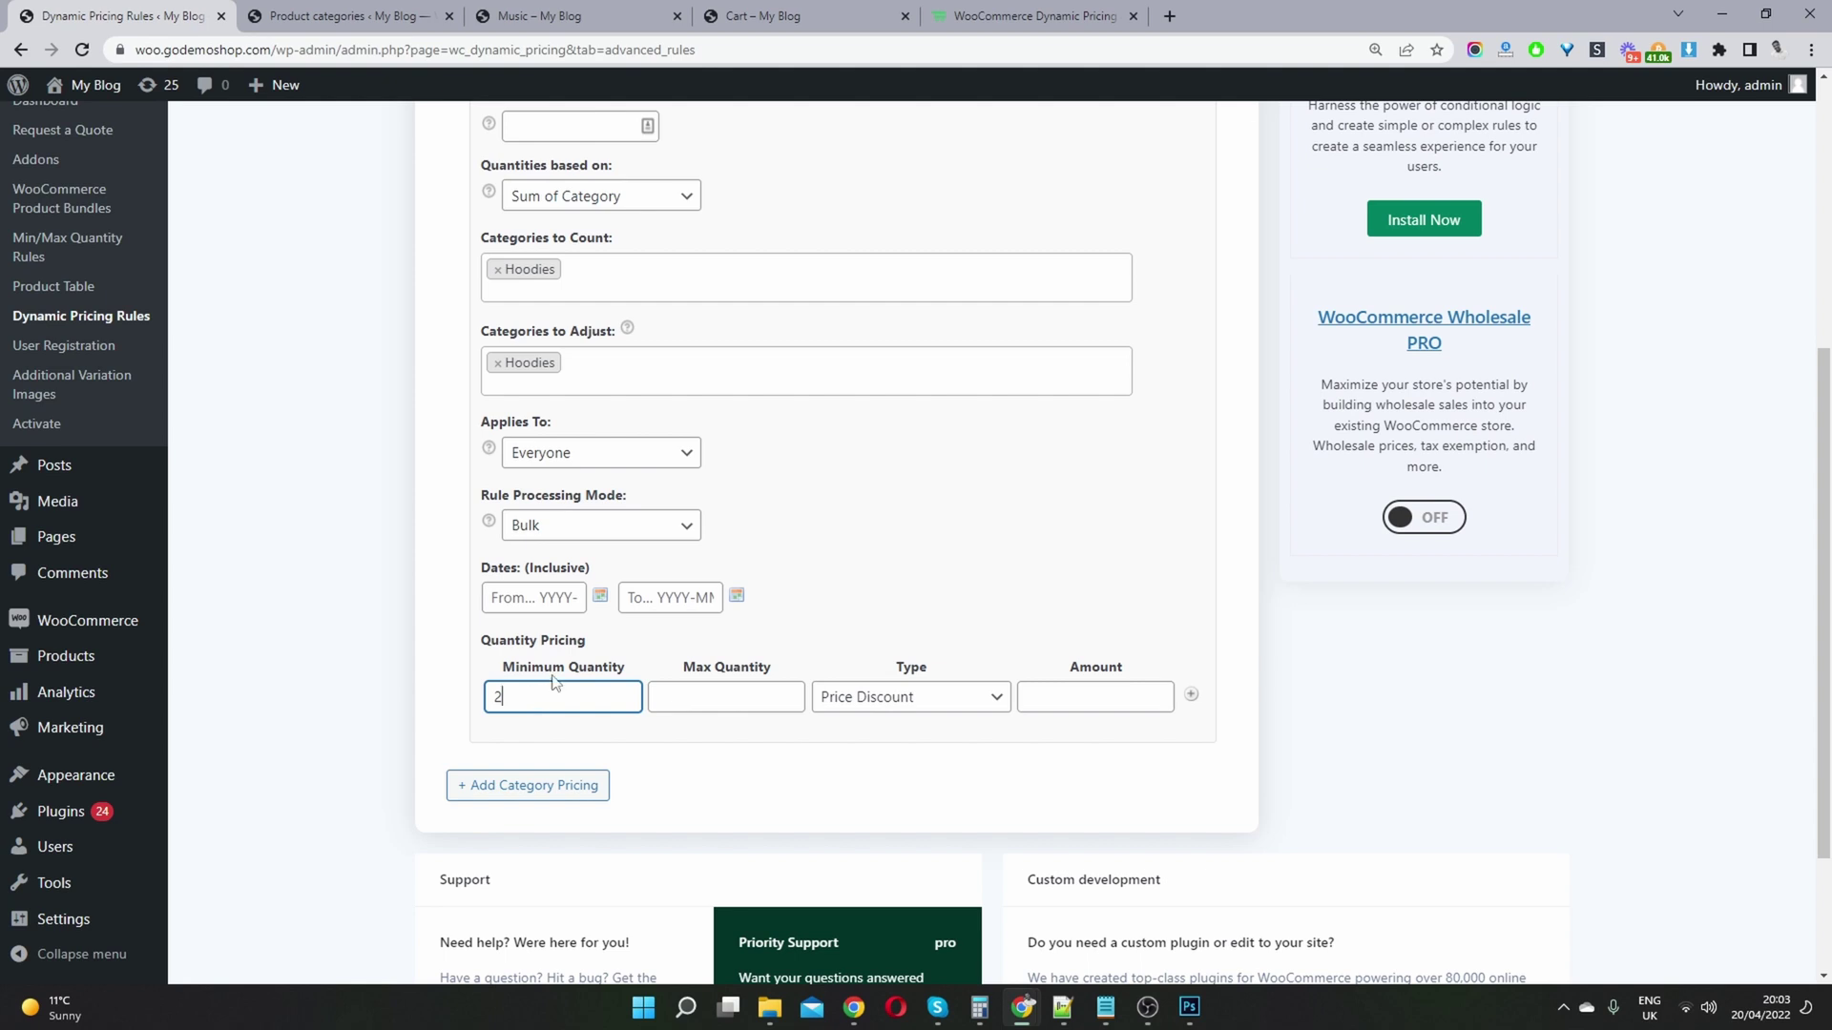
{"action": "left_click", "coordinate": [681, 695]}
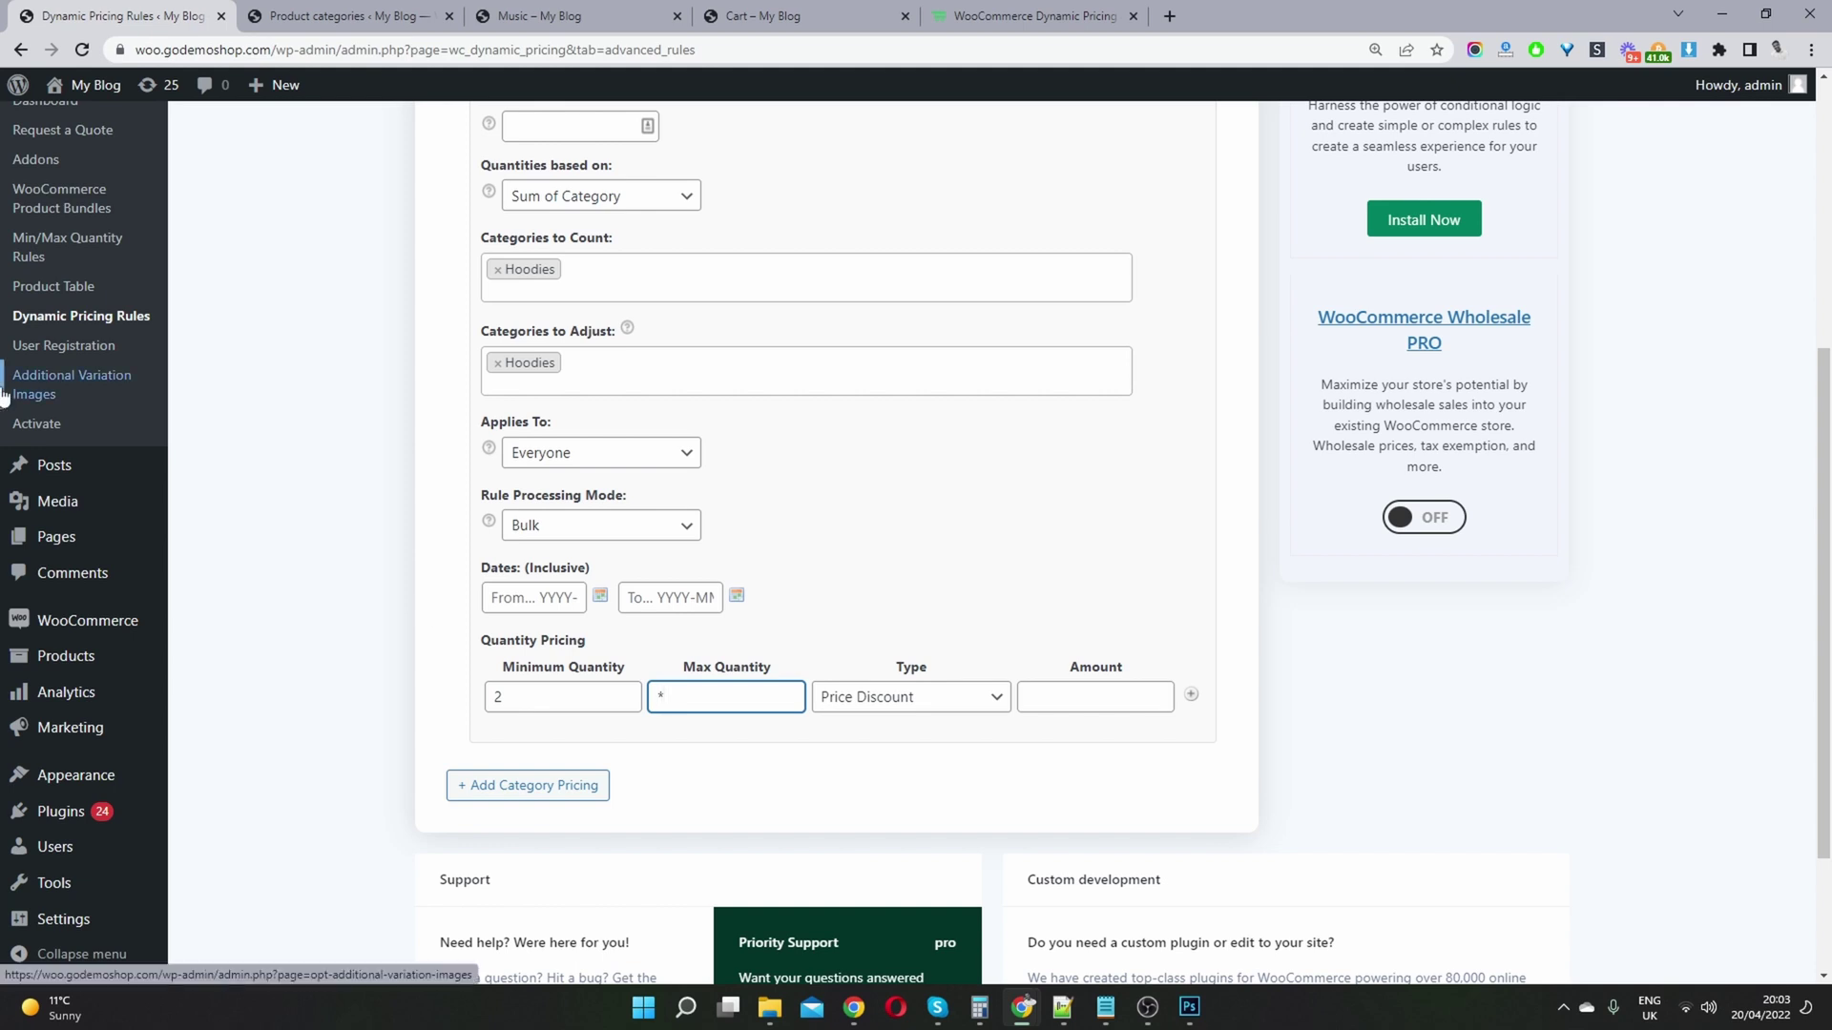
{"action": "left_click", "coordinate": [996, 696]}
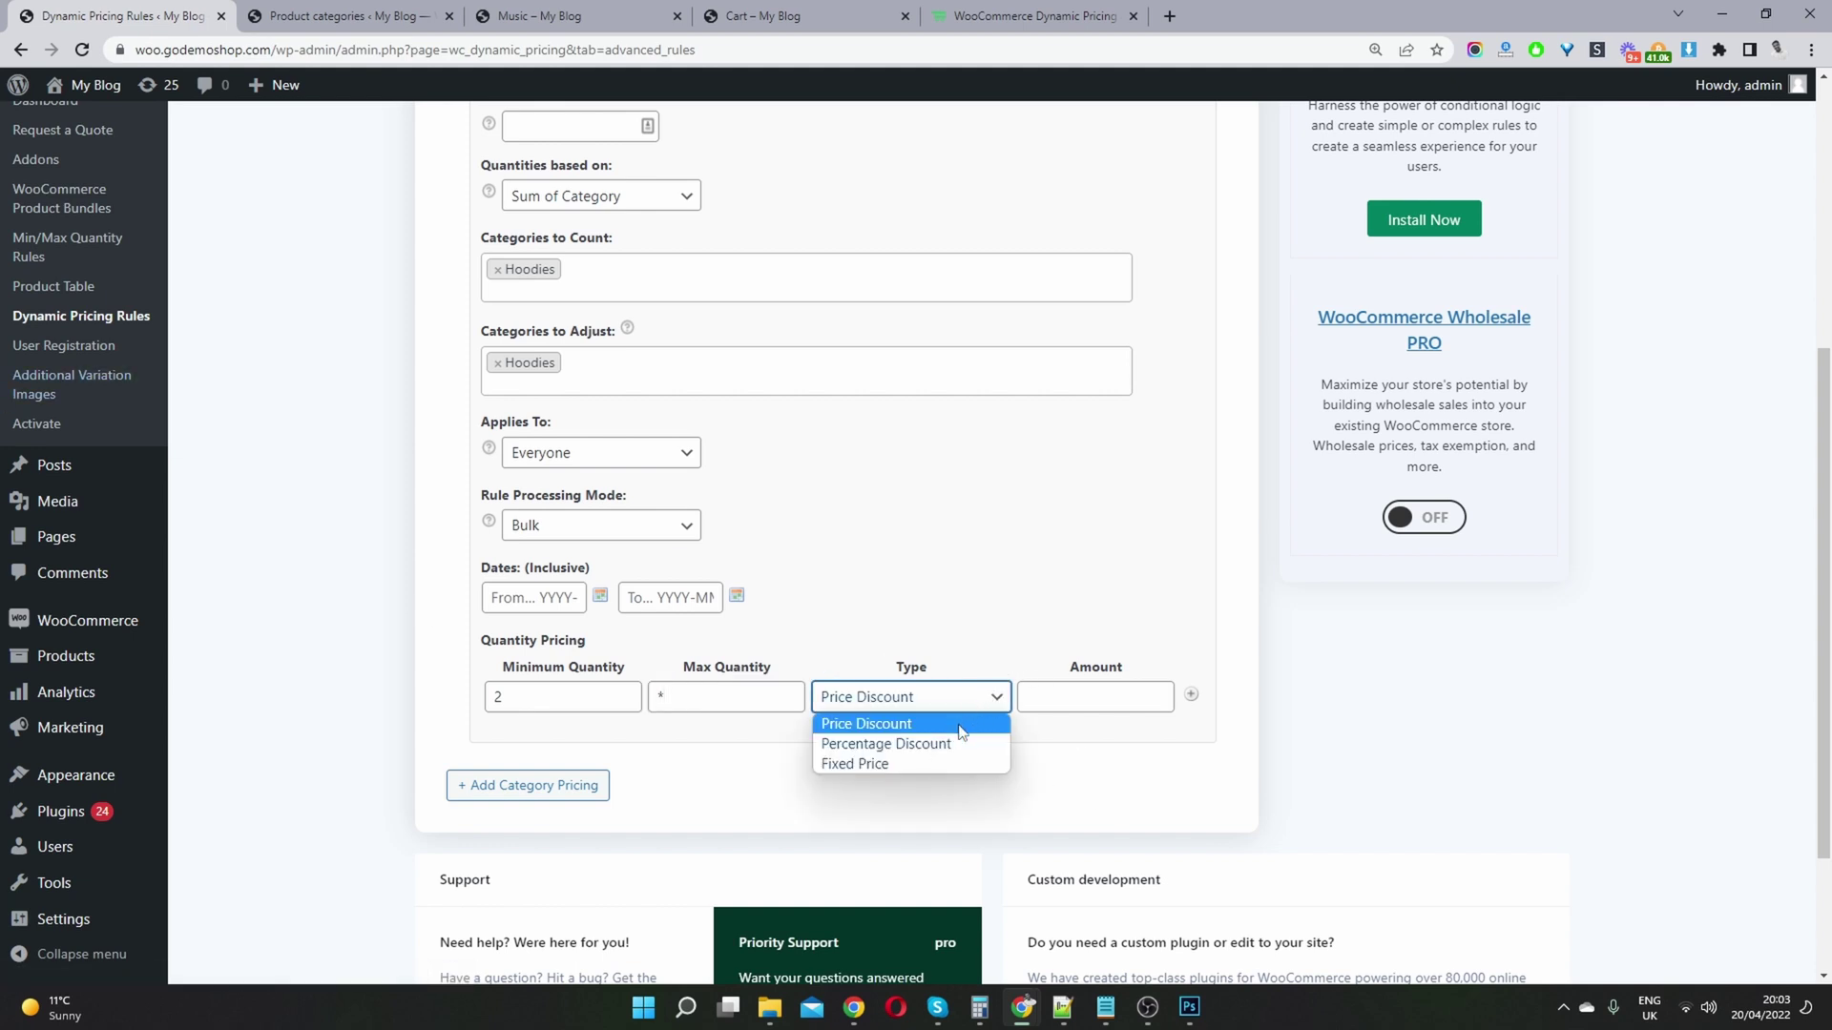
{"action": "left_click", "coordinate": [957, 744]}
{"action": "left_click", "coordinate": [1033, 703]}
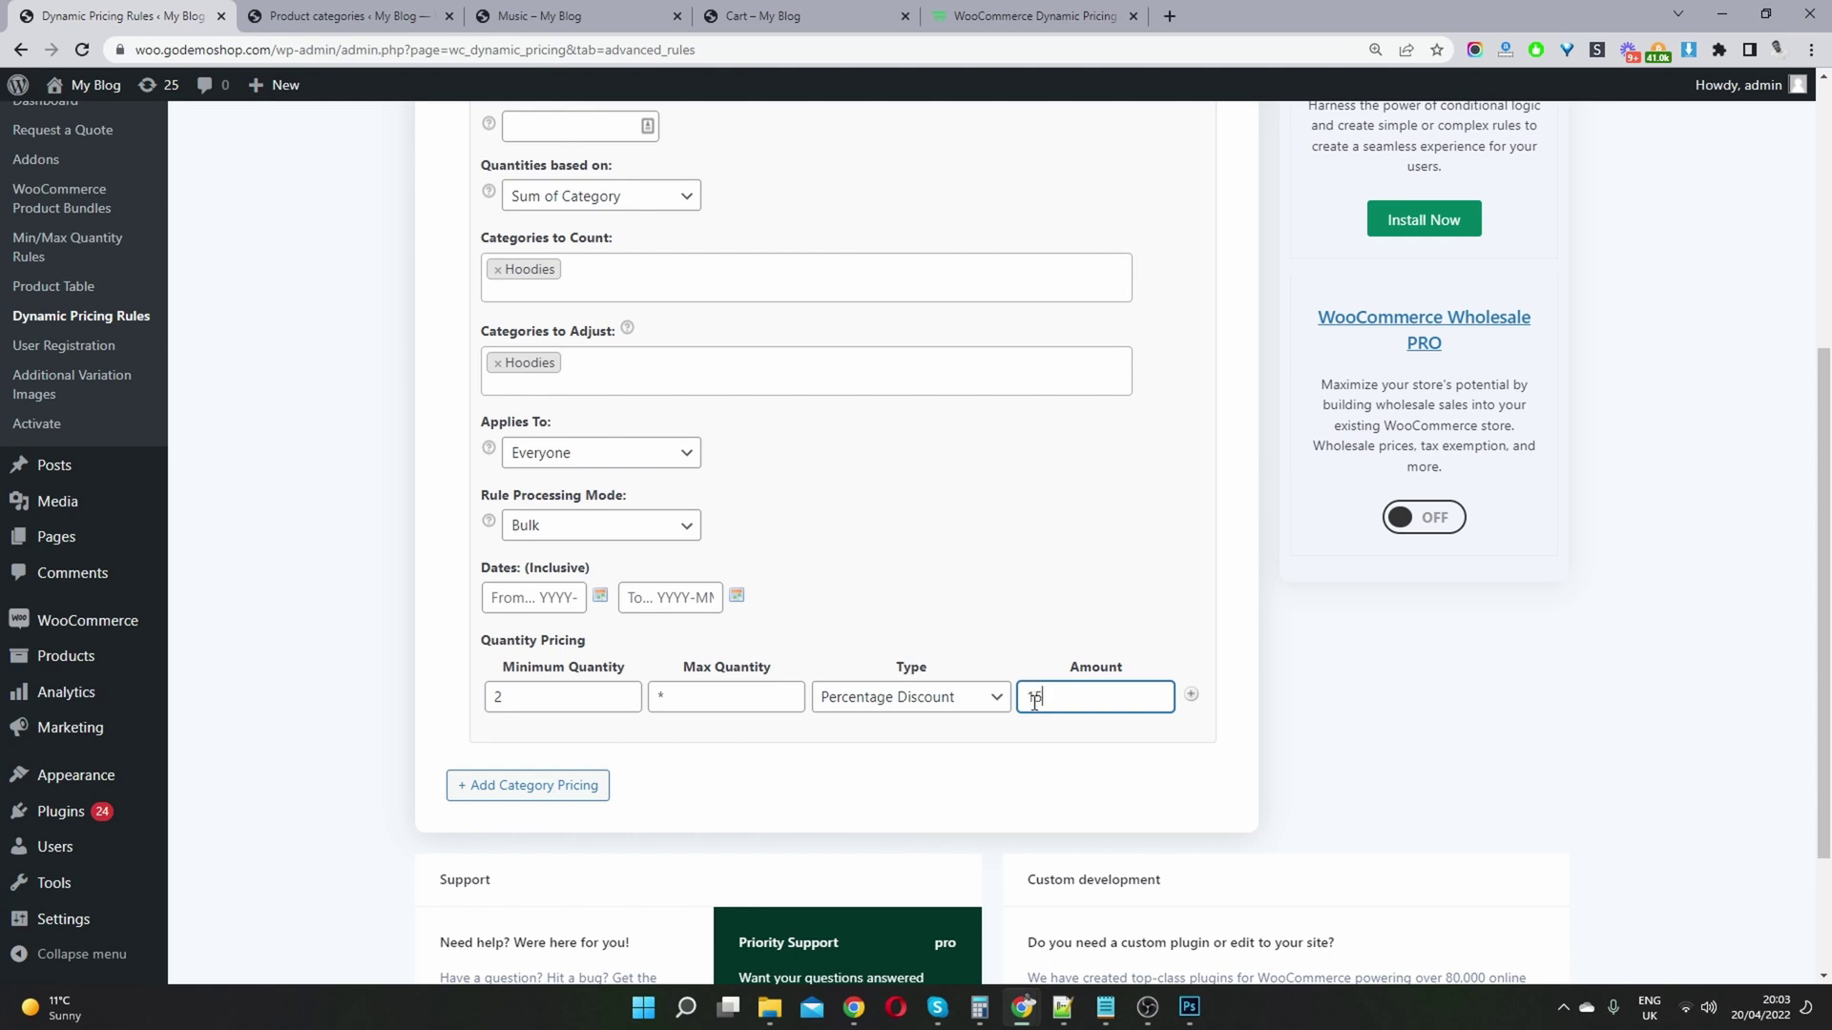
{"action": "left_click", "coordinate": [977, 701]}
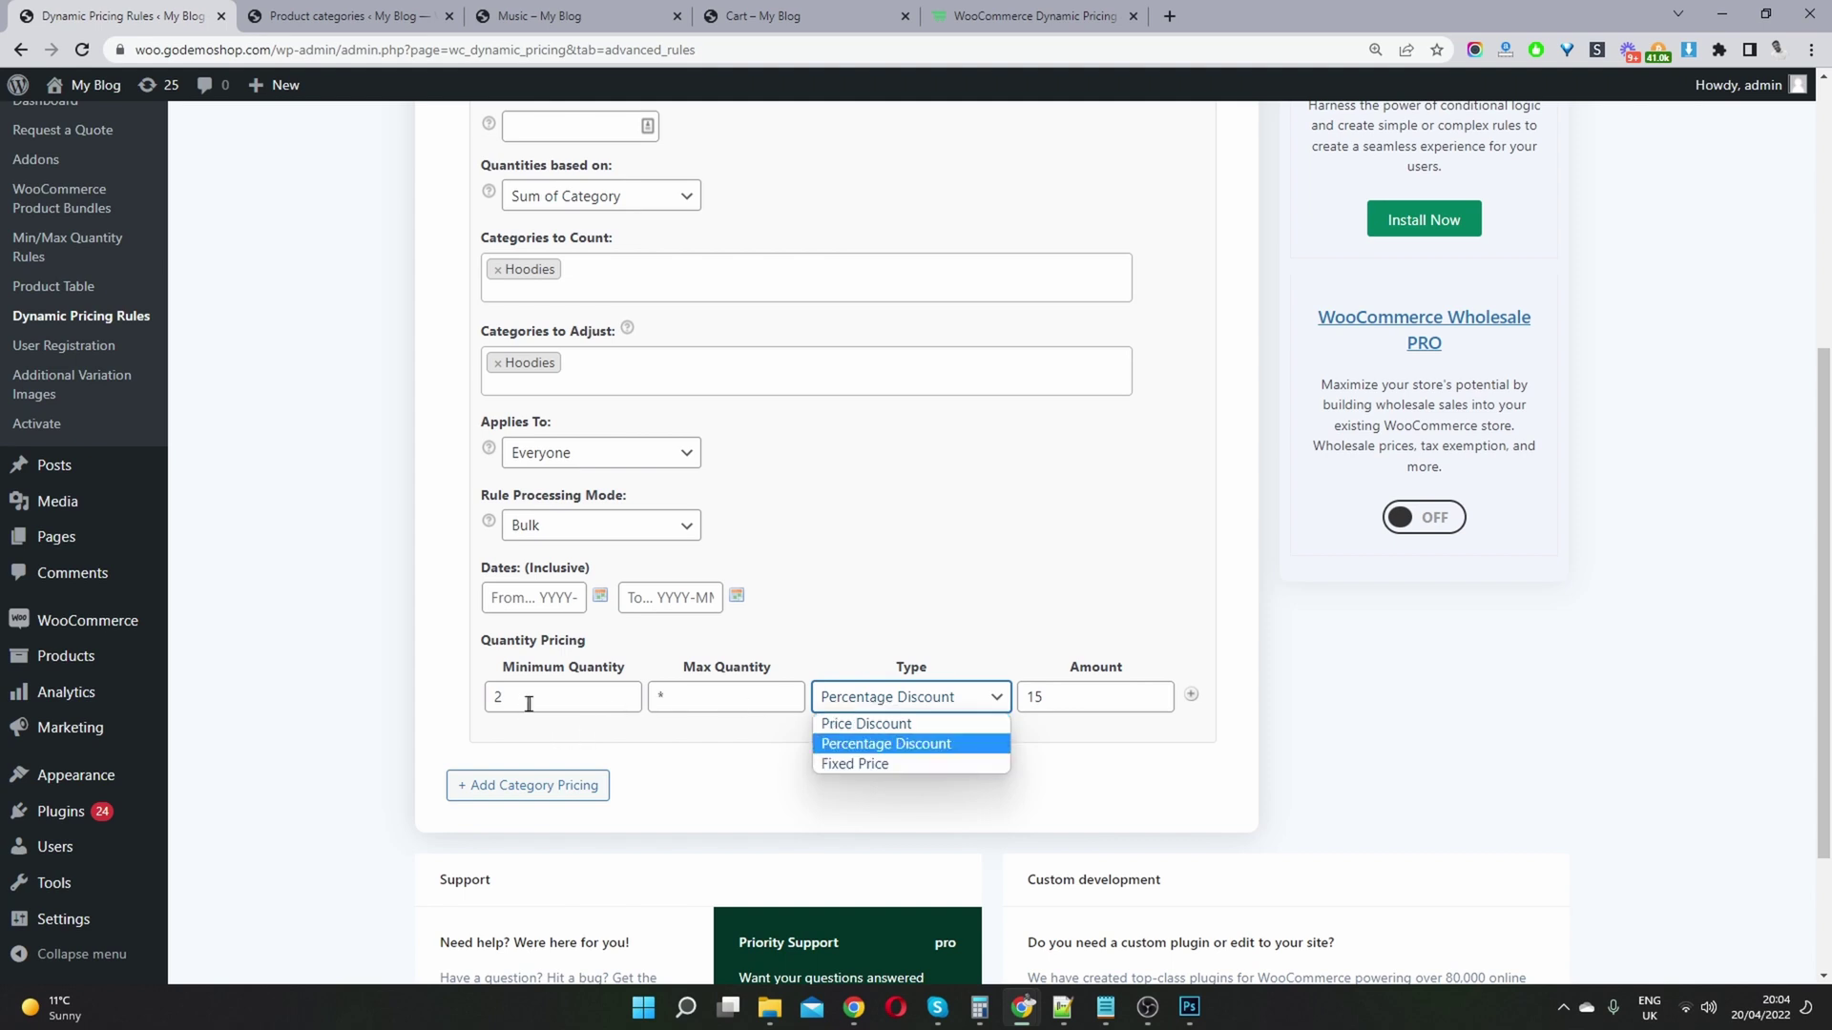
{"action": "left_click", "coordinate": [902, 584]}
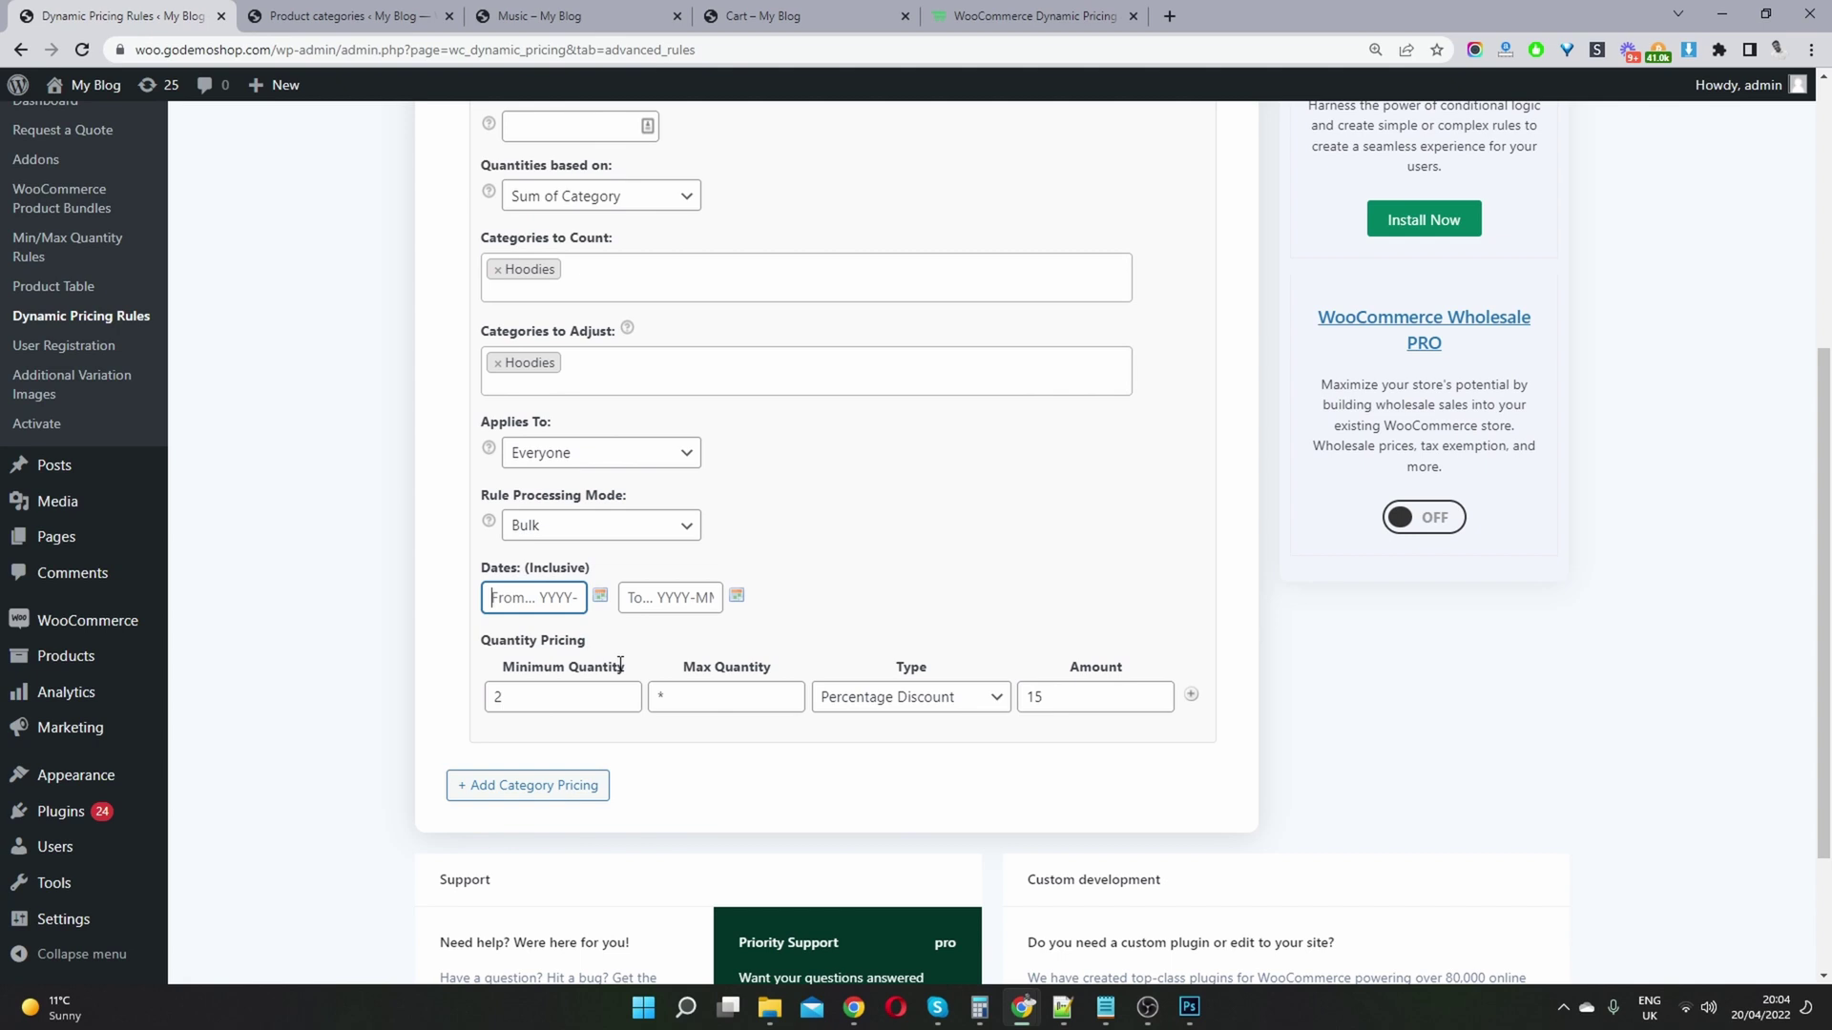
{"action": "scroll", "coordinate": [803, 704], "scroll_direction": "up", "scroll_amount": 5}
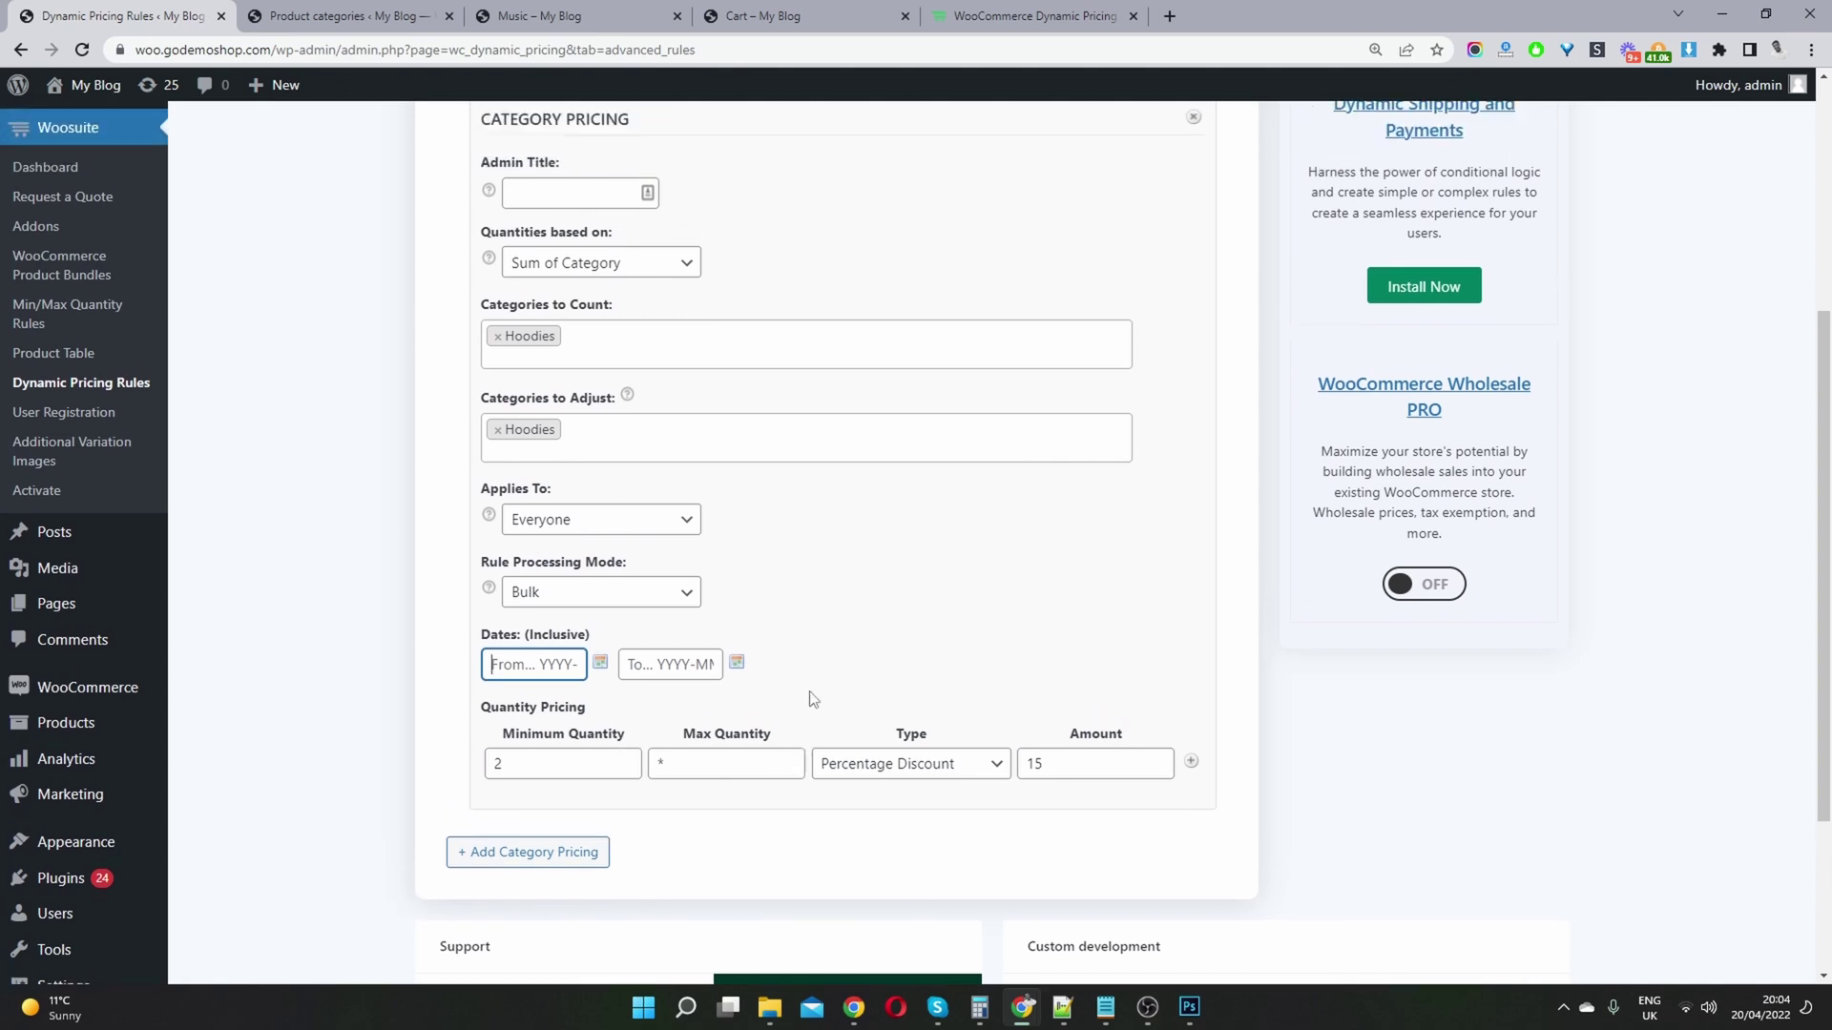
{"action": "left_click", "coordinate": [1466, 132]}
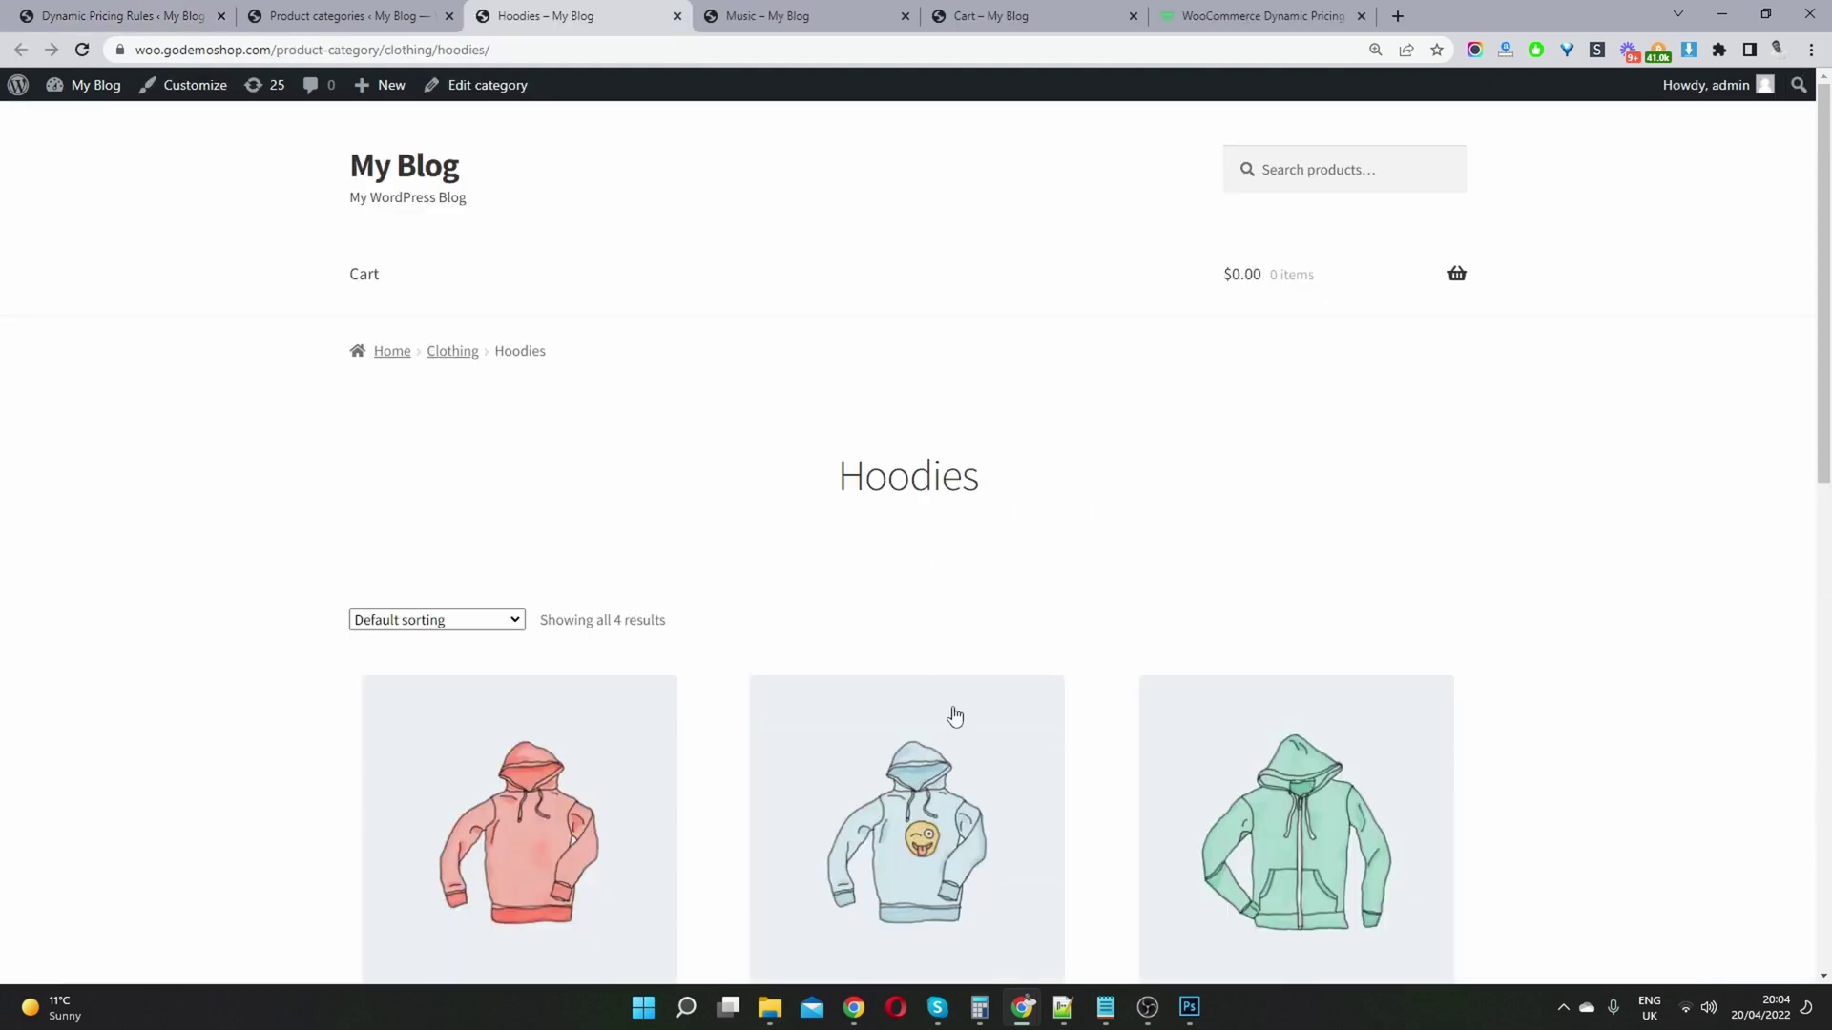
Add Hoodie with Logo to the cart twice from the Hoodies category page
{"action": "scroll", "coordinate": [952, 715], "scroll_direction": "down", "scroll_amount": 5}
{"action": "scroll", "coordinate": [950, 694], "scroll_direction": "down", "scroll_amount": 2}
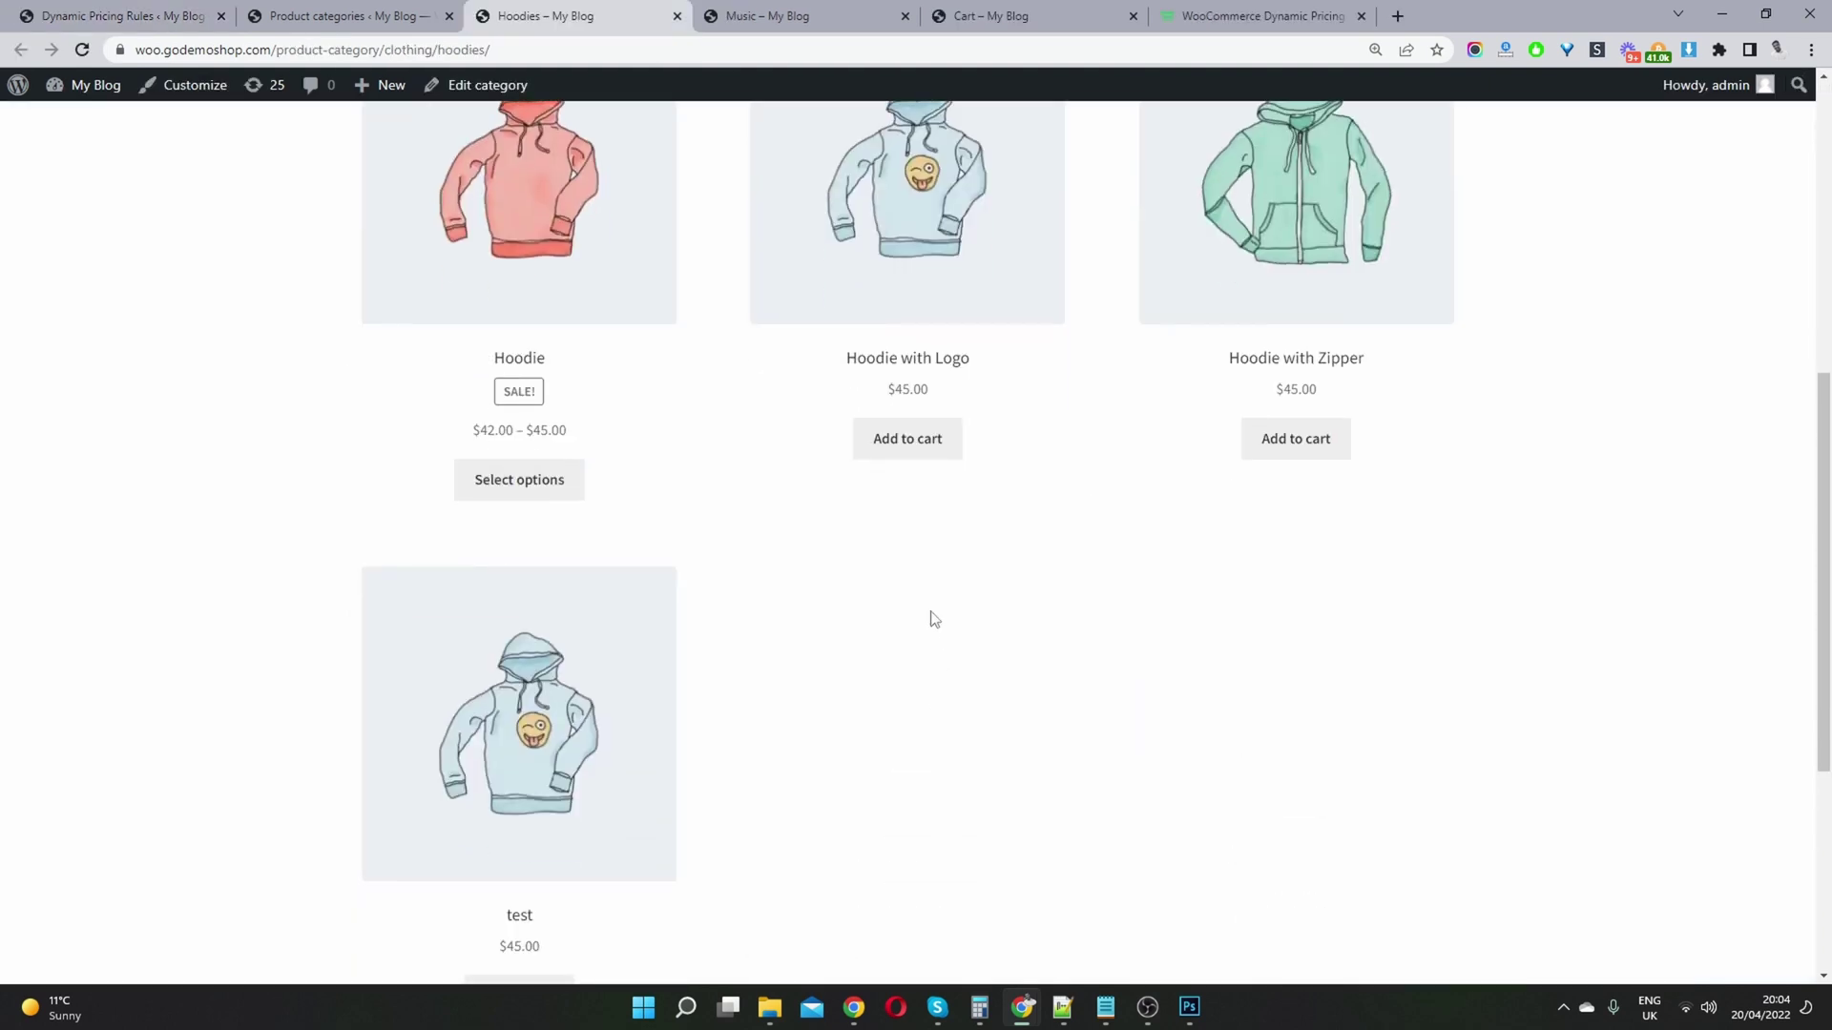
{"action": "left_click", "coordinate": [914, 441]}
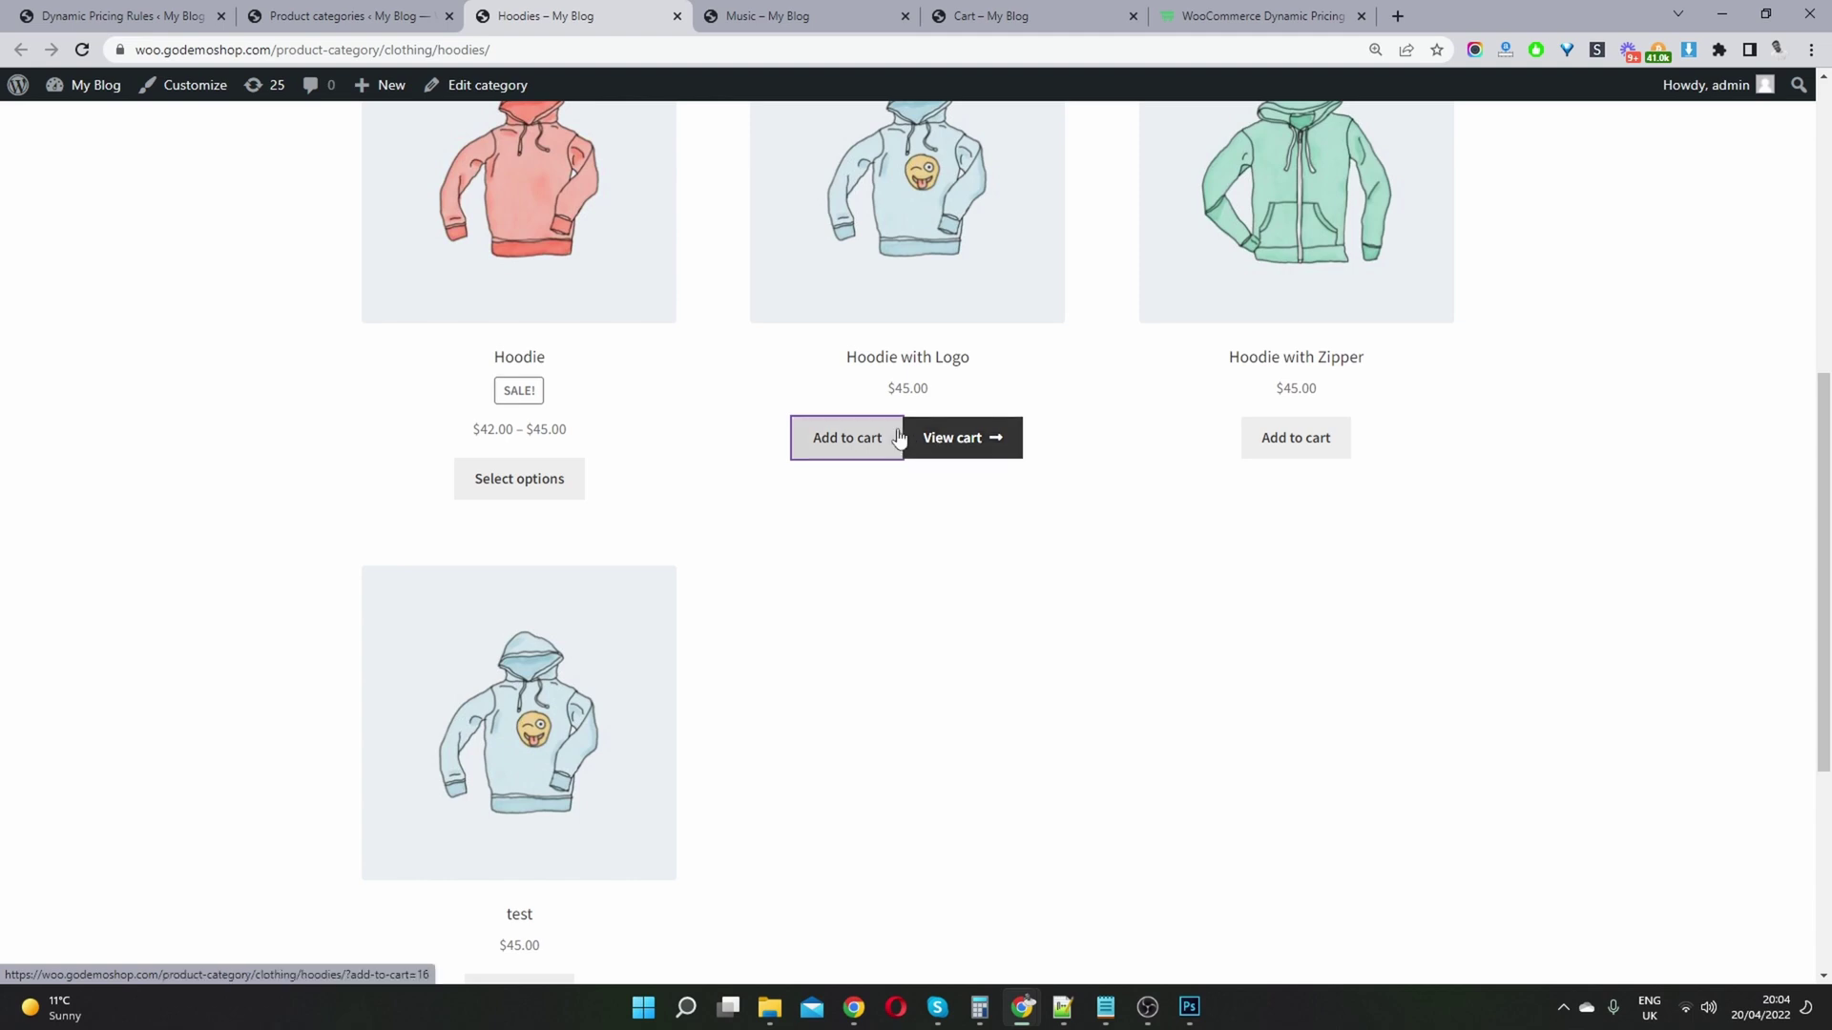
{"action": "left_click", "coordinate": [839, 435]}
Check the header cart shows 2 items totalling $76.50, then return to Product categories
{"action": "scroll", "coordinate": [919, 409], "scroll_direction": "up", "scroll_amount": 7}
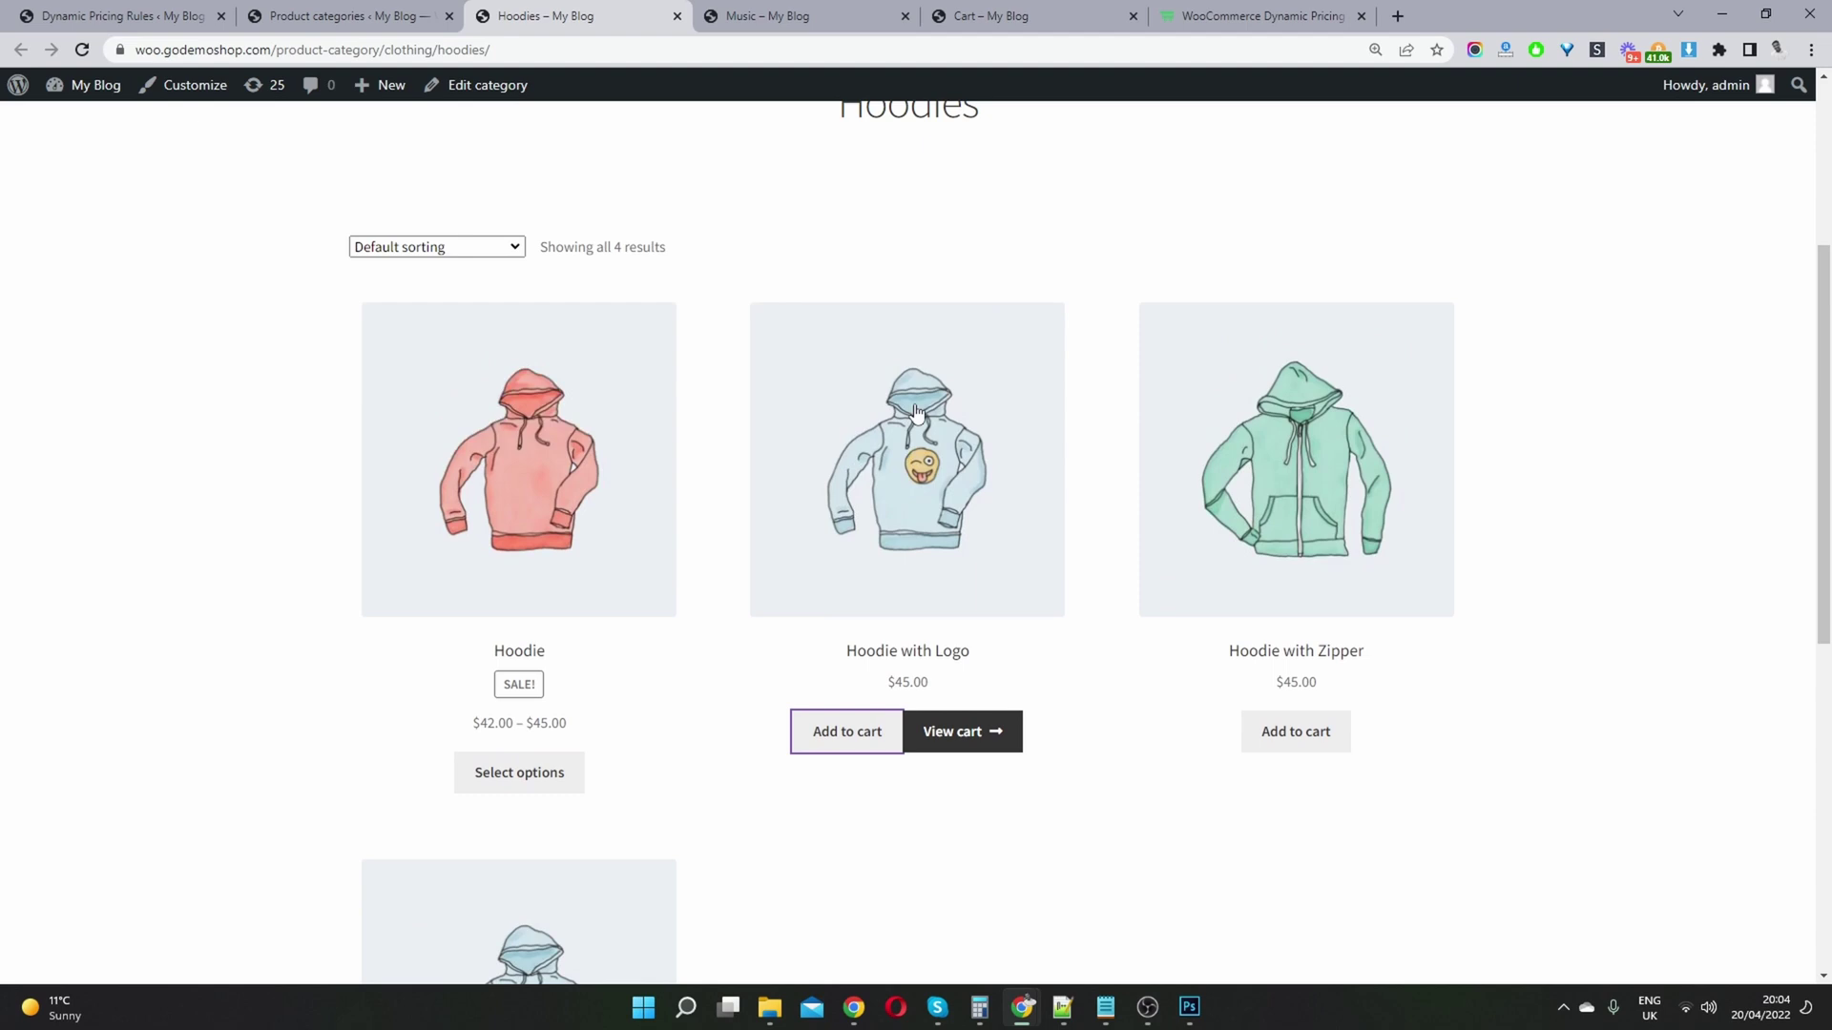
{"action": "mouse_move", "coordinate": [1281, 262]}
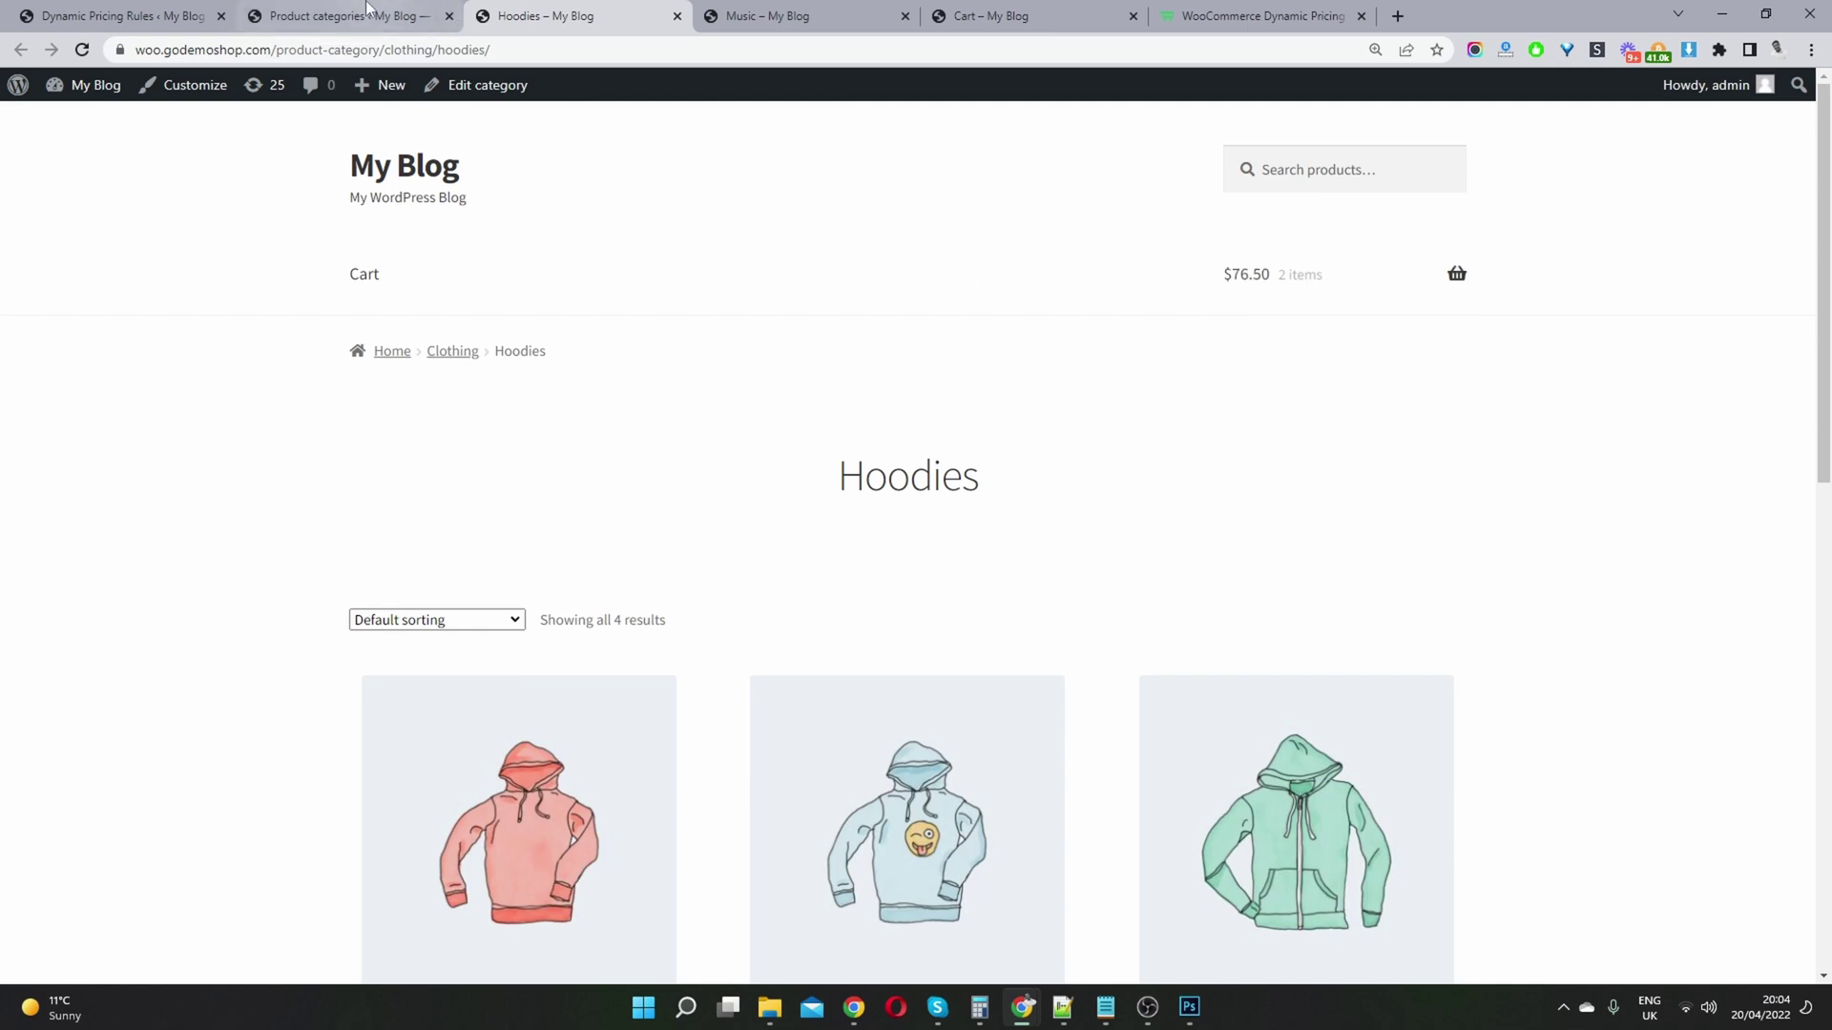
{"action": "left_click", "coordinate": [1249, 345]}
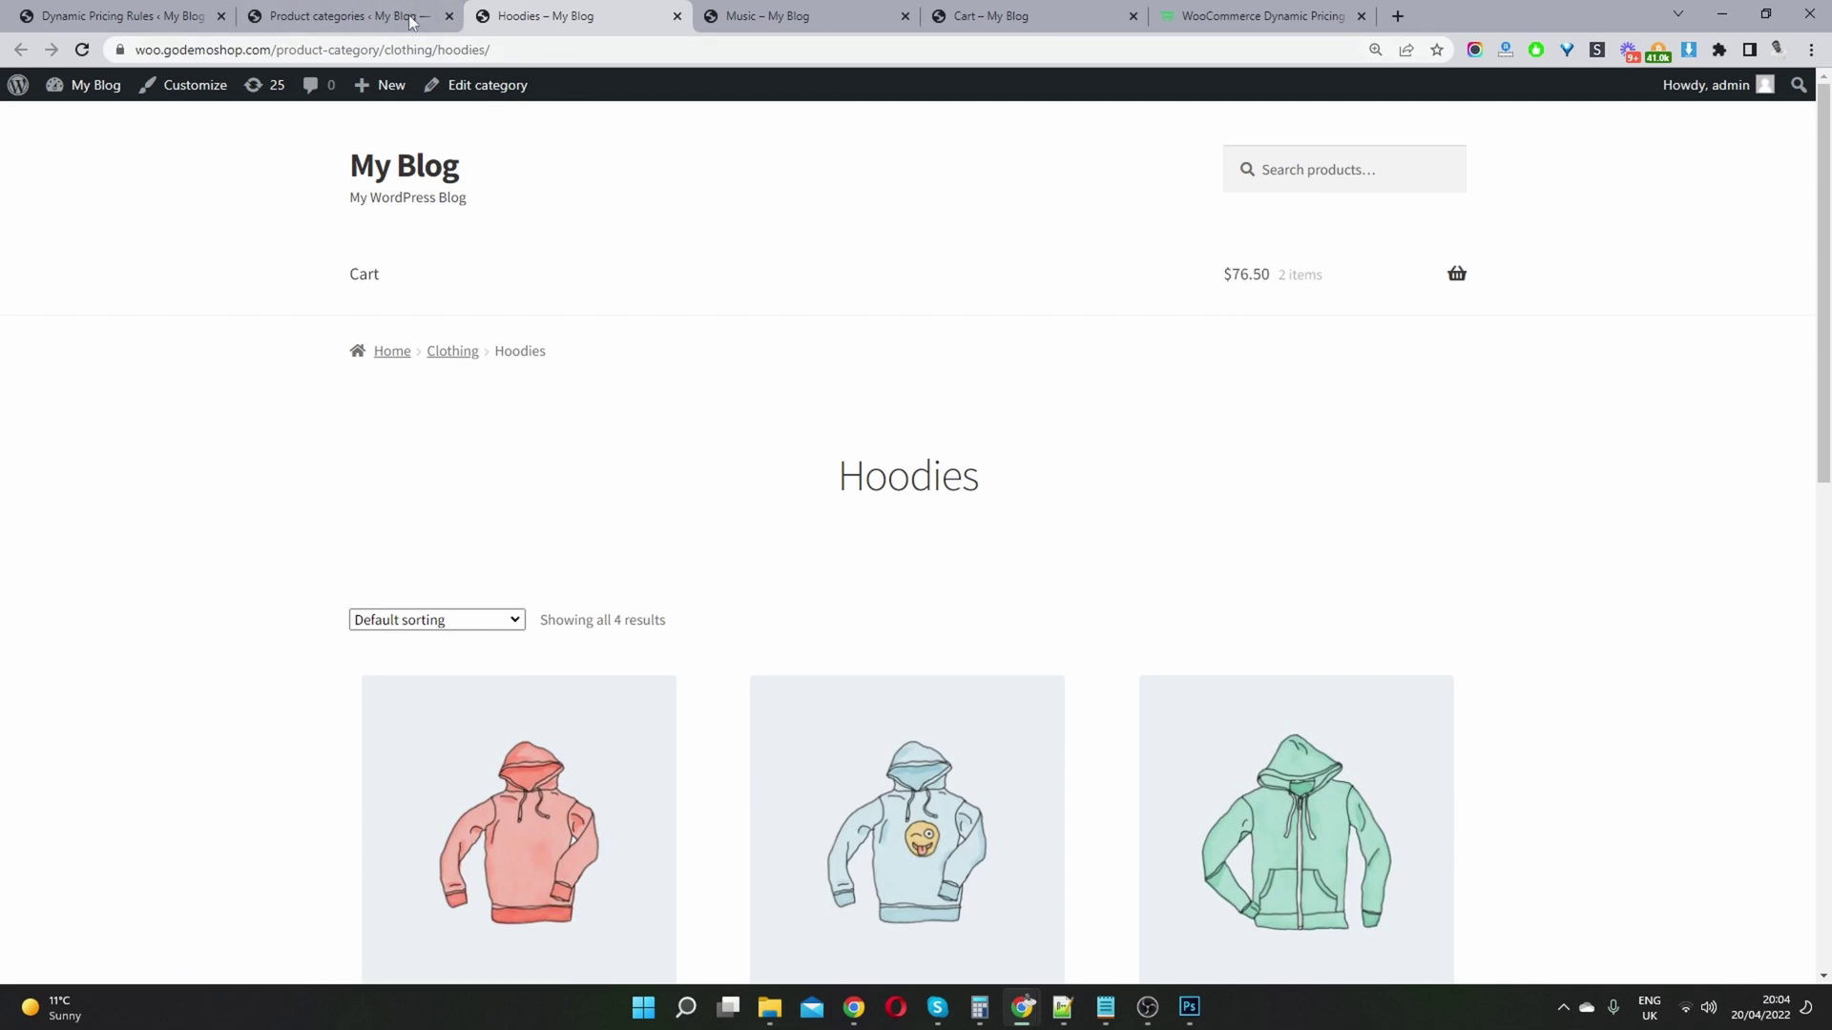
{"action": "left_click", "coordinate": [308, 16]}
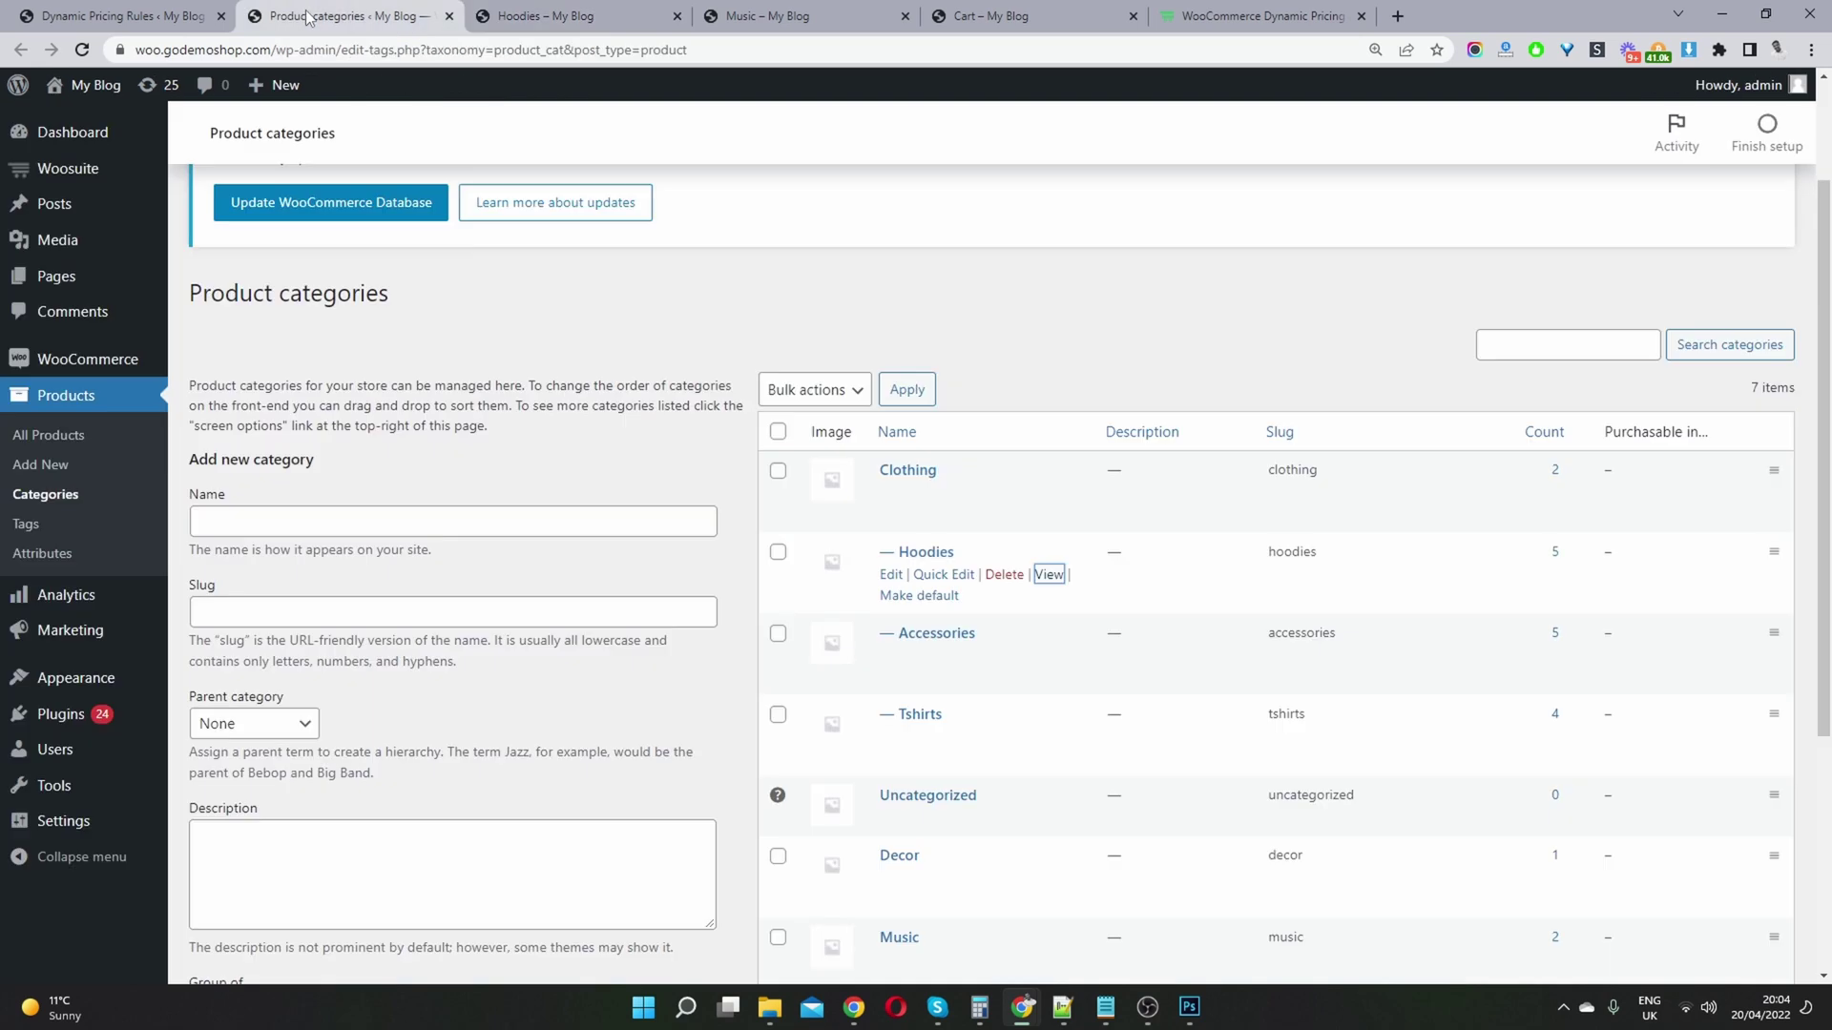
Change the rule's Categories to Adjust from Hoodies to Accessories
{"action": "left_click", "coordinate": [181, 16]}
{"action": "scroll", "coordinate": [801, 556], "scroll_direction": "down", "scroll_amount": 2}
{"action": "scroll", "coordinate": [801, 556], "scroll_direction": "down", "scroll_amount": 3}
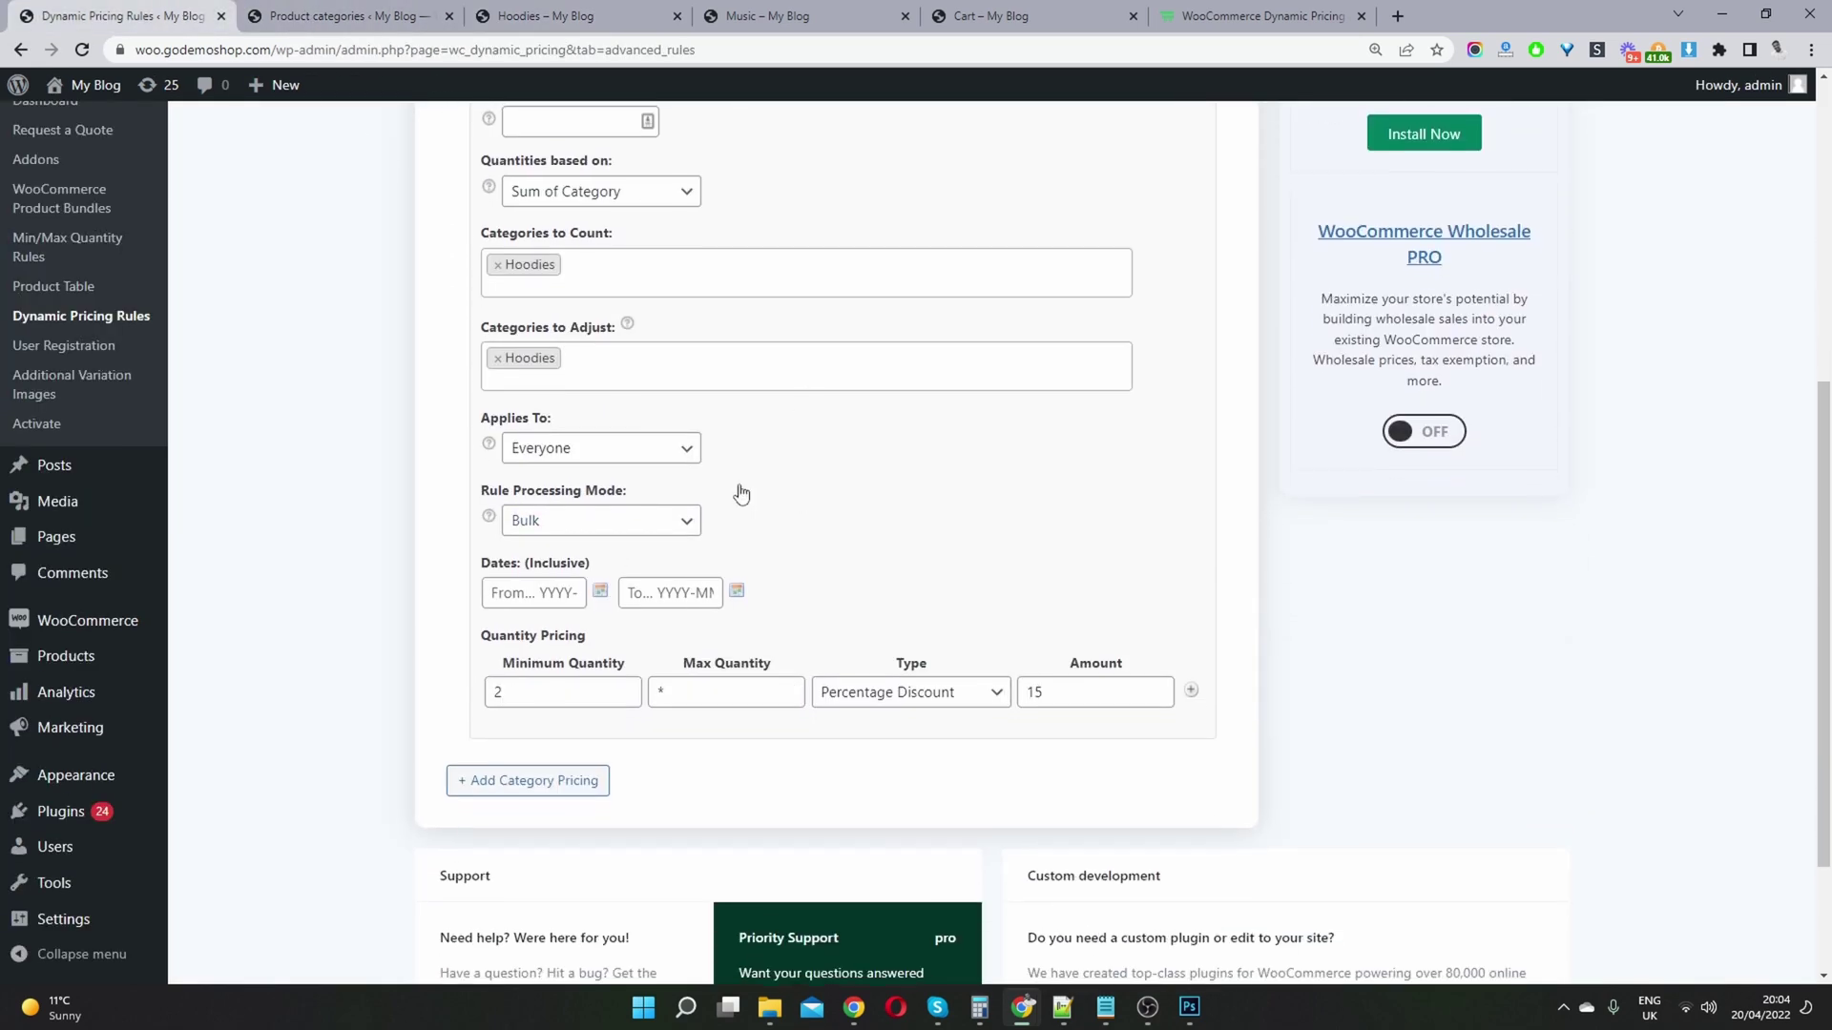
{"action": "left_click", "coordinate": [611, 359]}
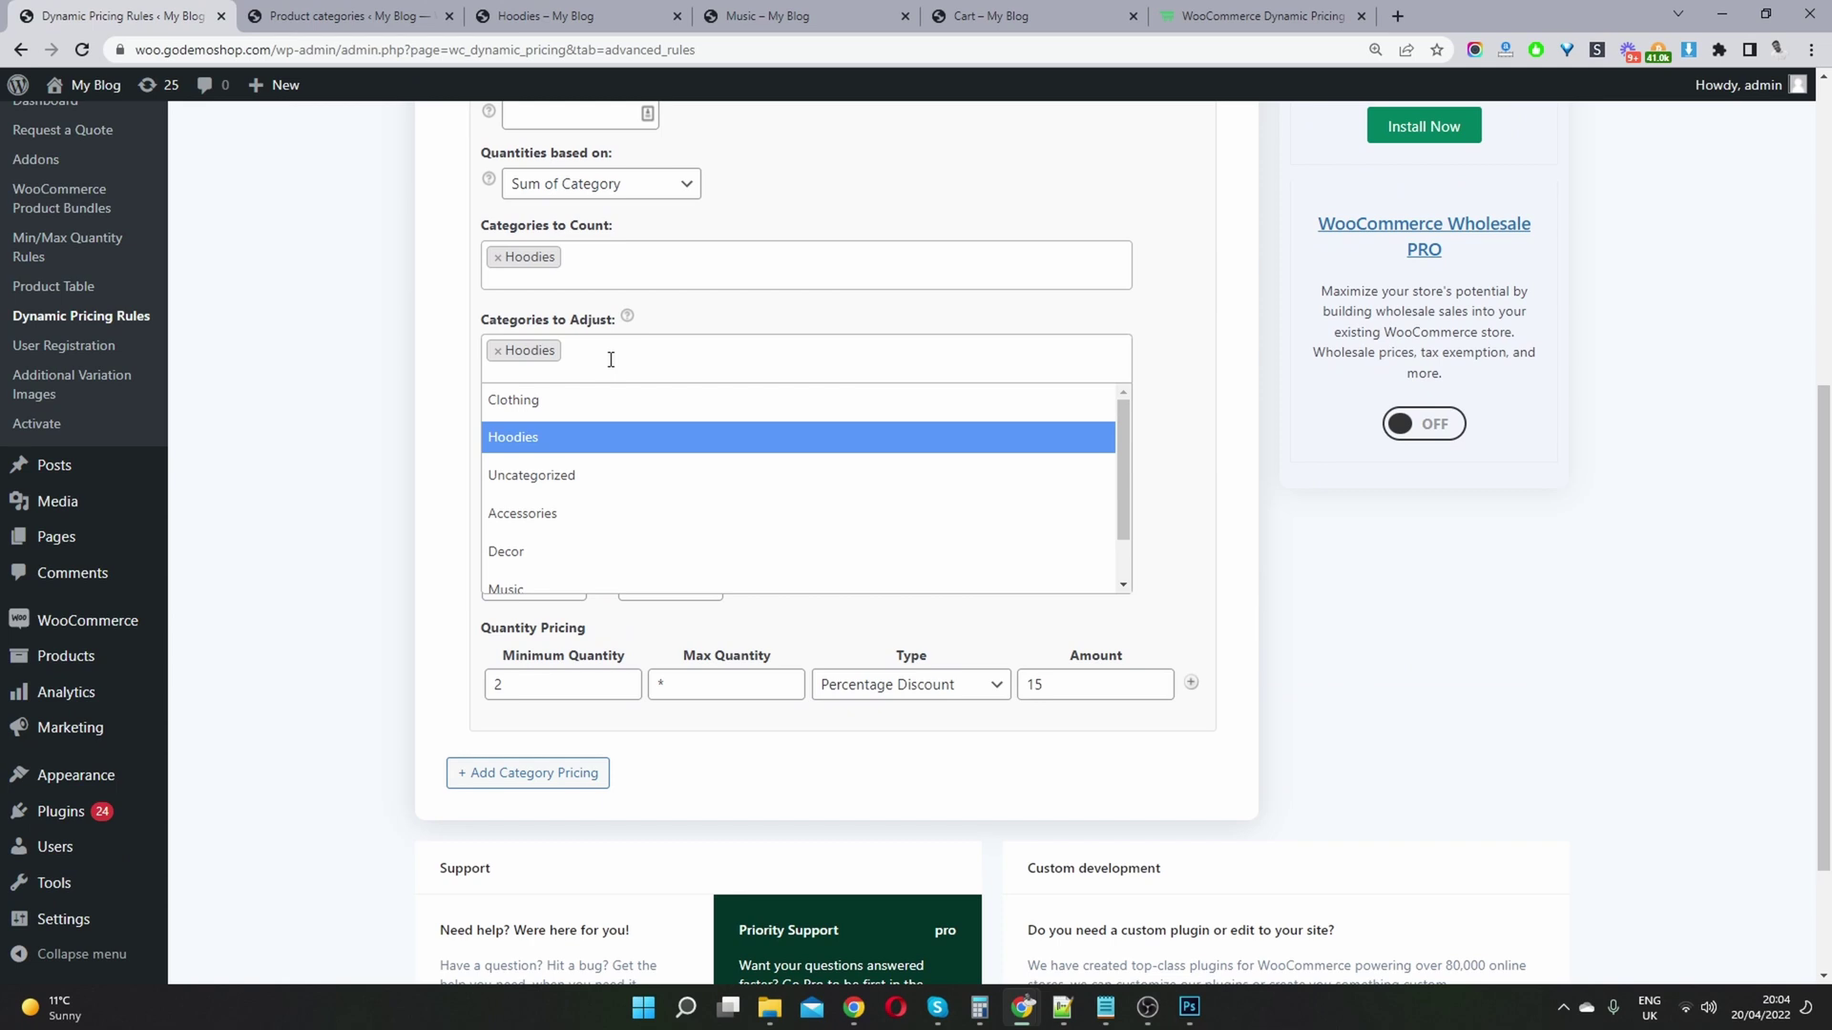
{"action": "left_click", "coordinate": [499, 352]}
{"action": "left_click", "coordinate": [498, 351]}
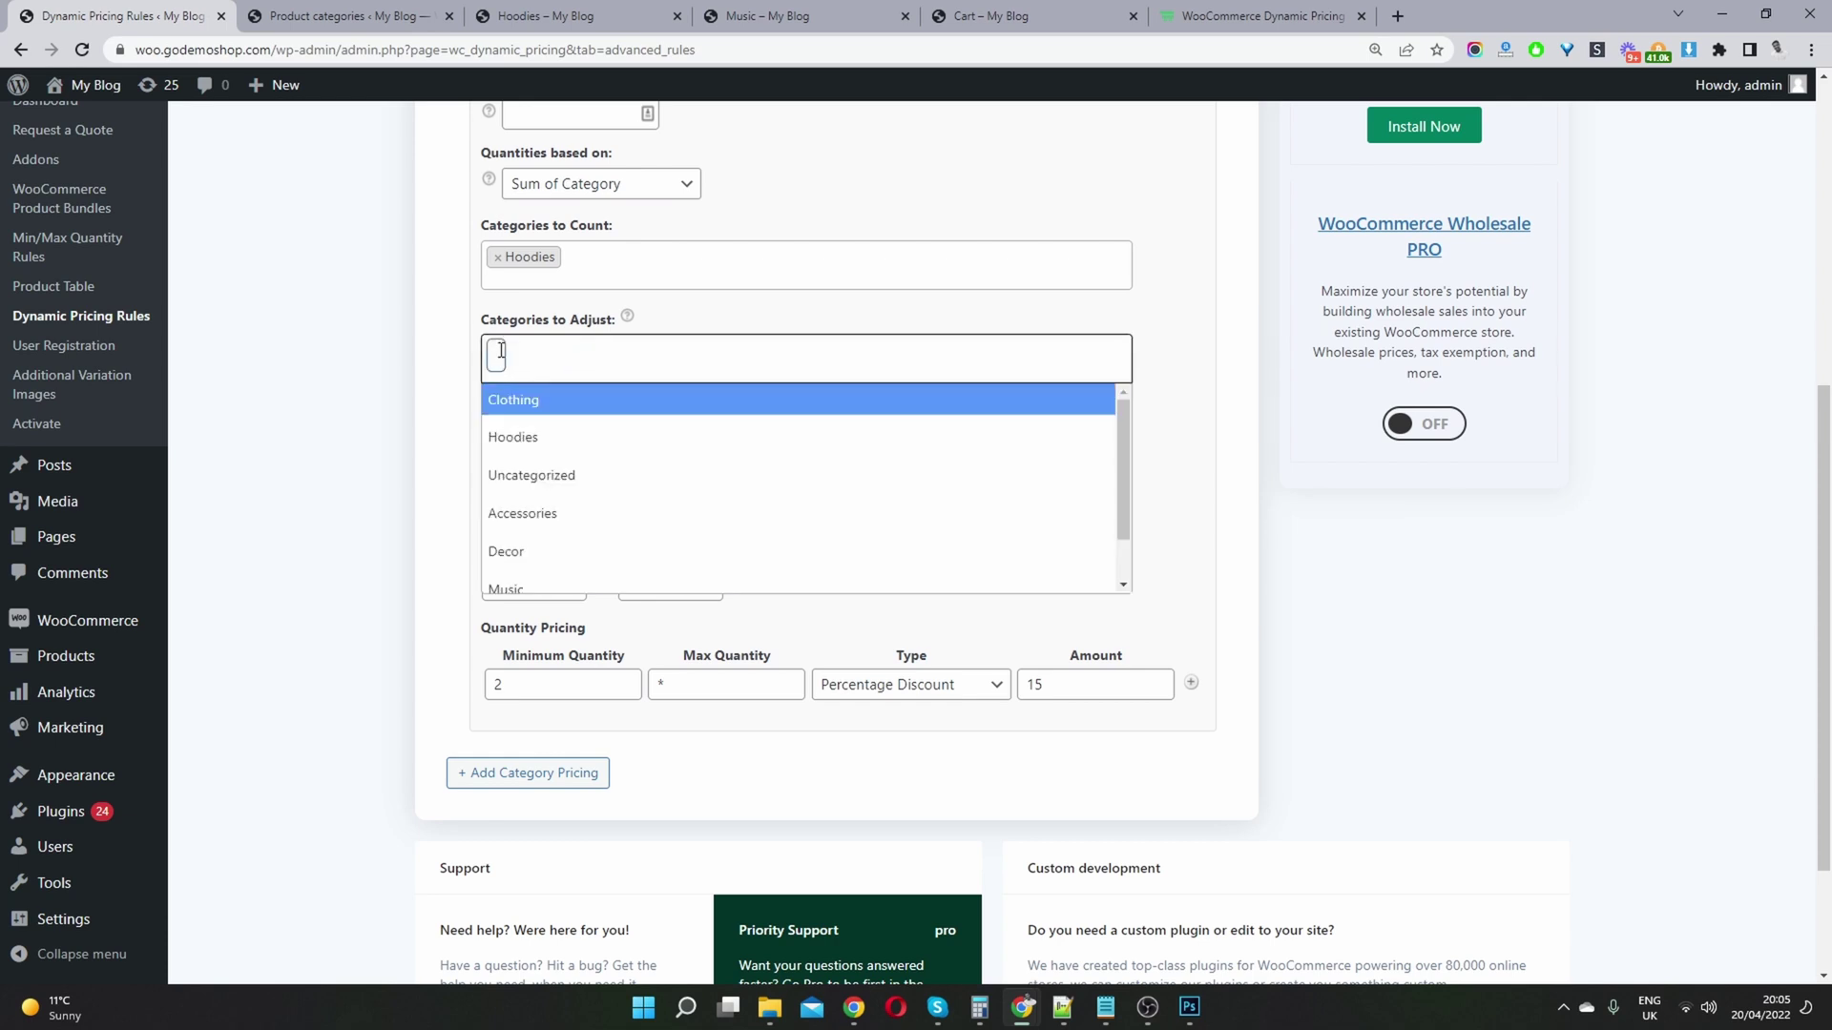
{"action": "left_click", "coordinate": [511, 514]}
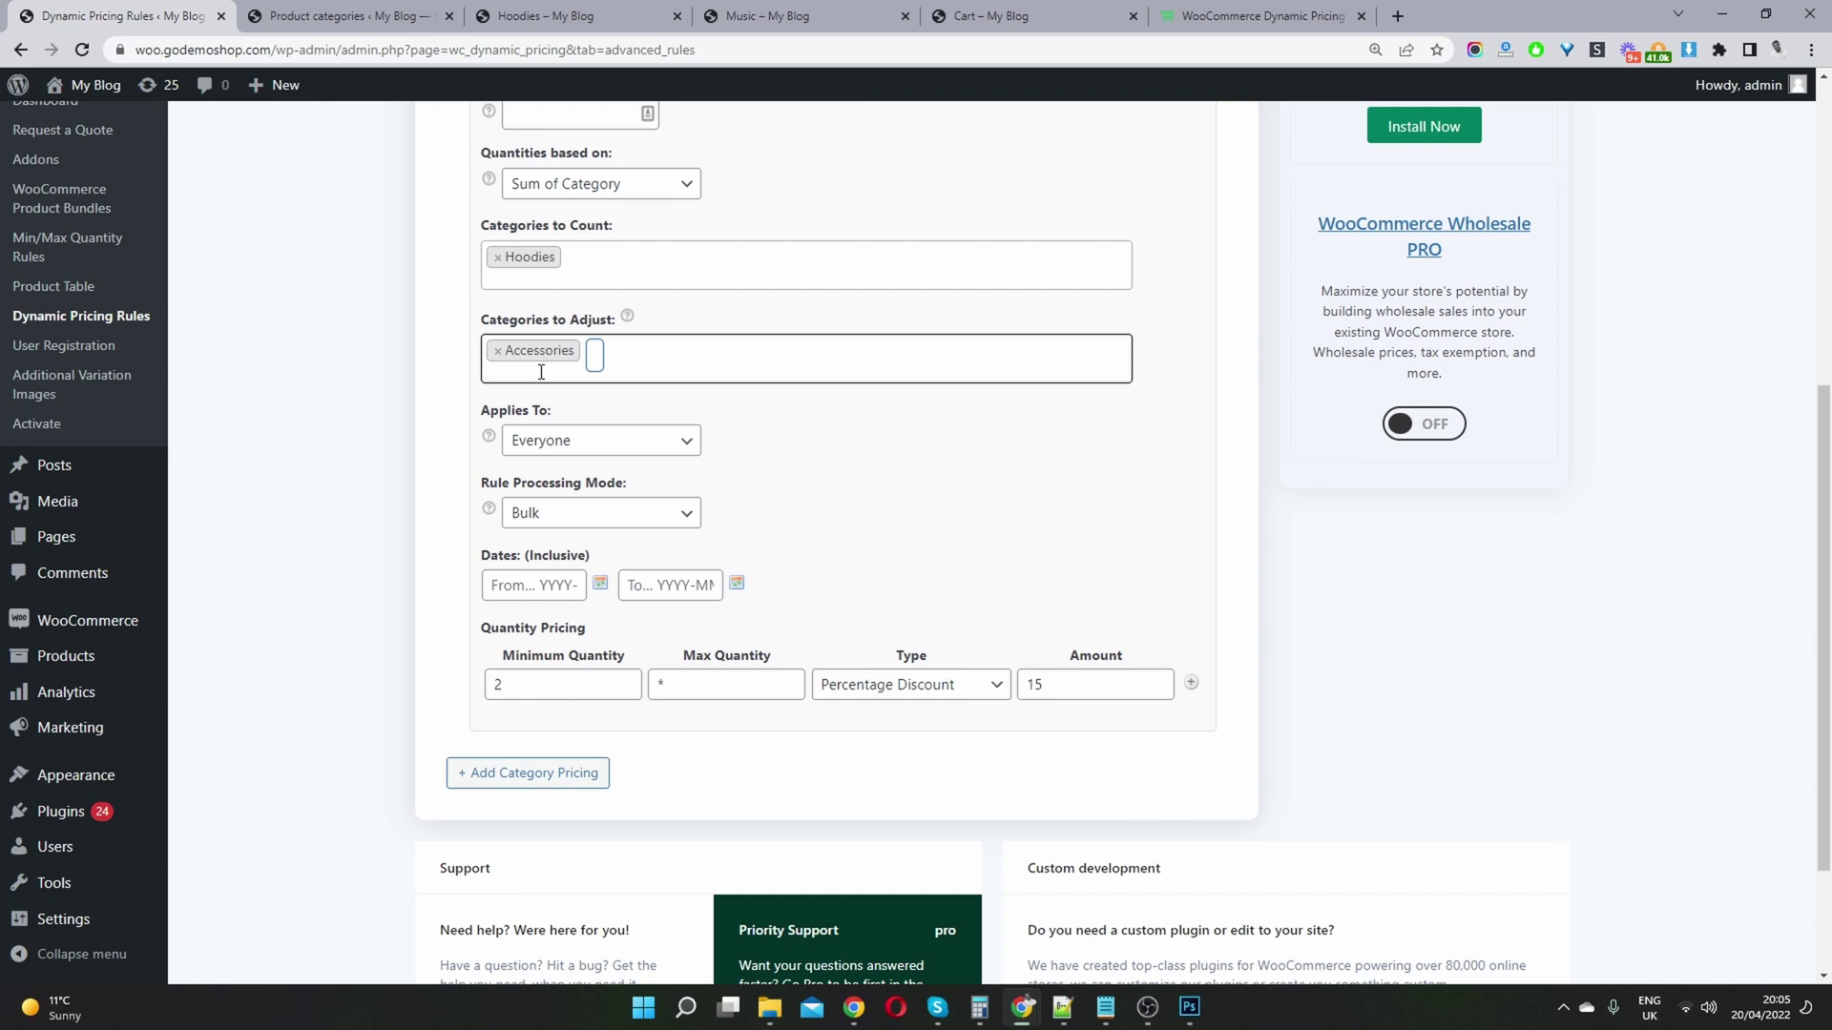
Title the rule 'buy 2 get 1 discounted at 50%' and count by Cart Line Item Quantity
{"action": "scroll", "coordinate": [540, 286], "scroll_direction": "up", "scroll_amount": 1}
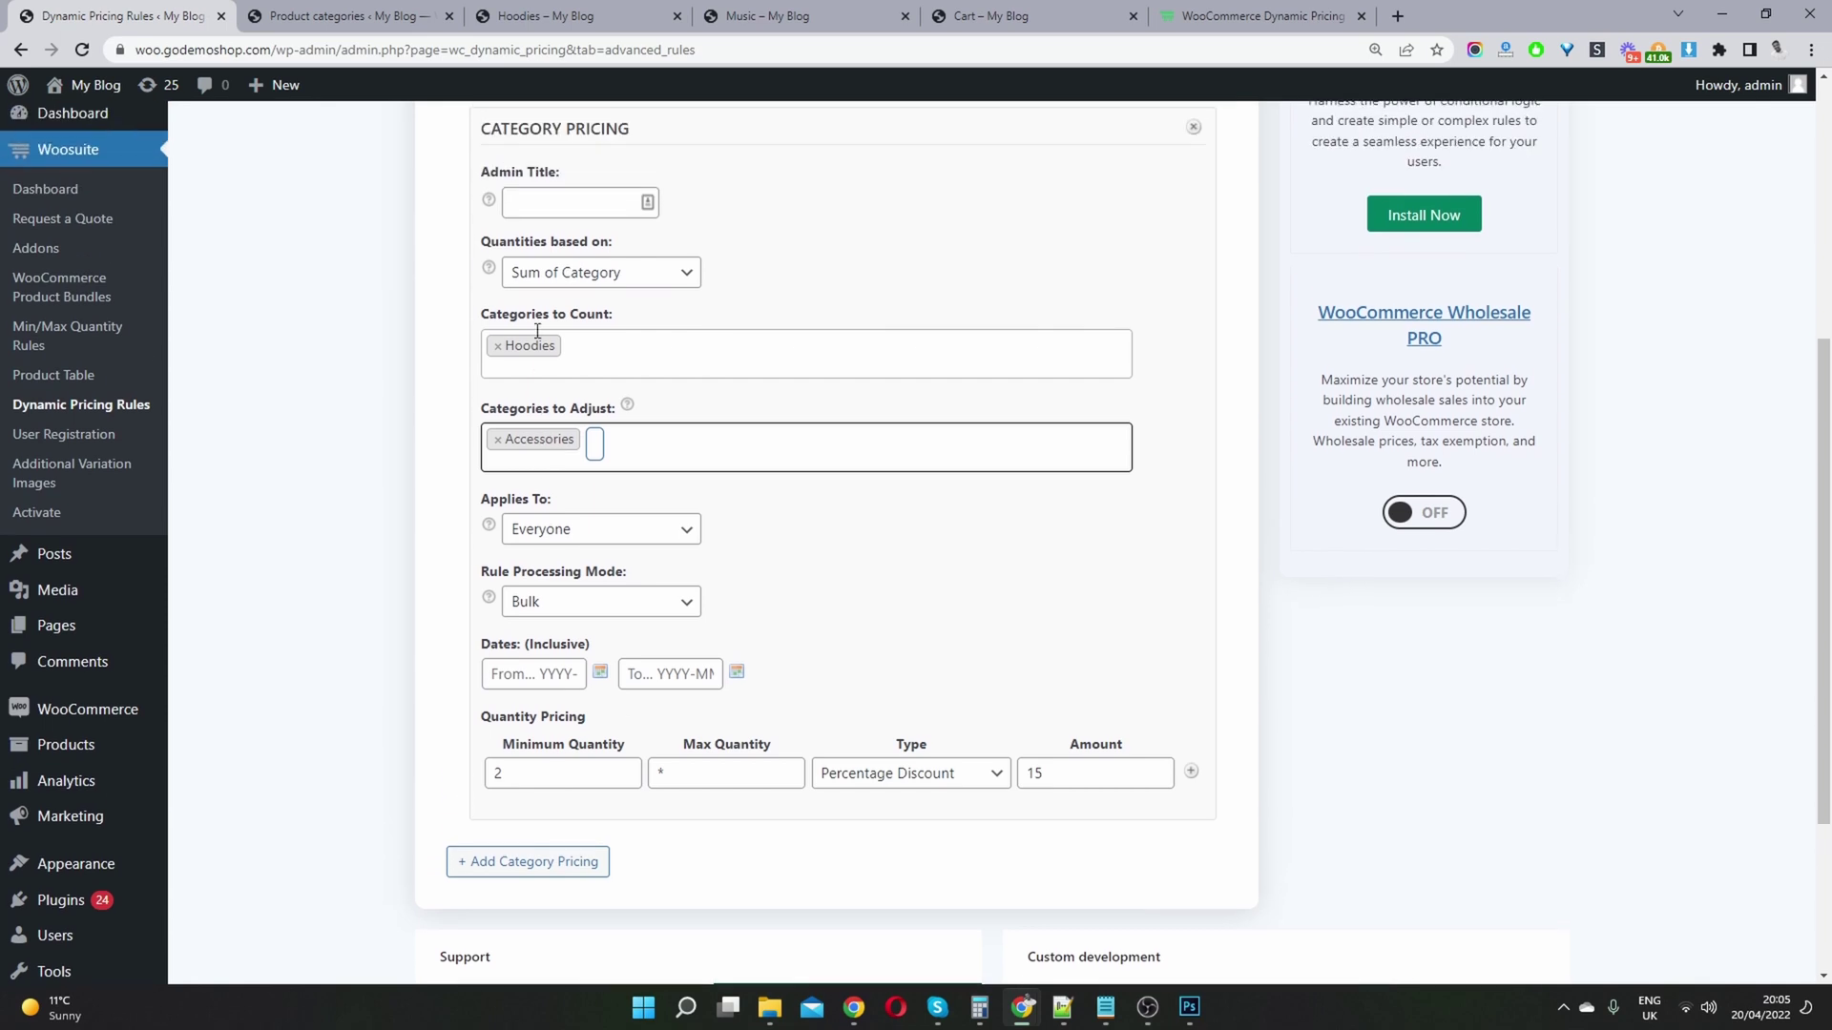
{"action": "left_click", "coordinate": [540, 210]}
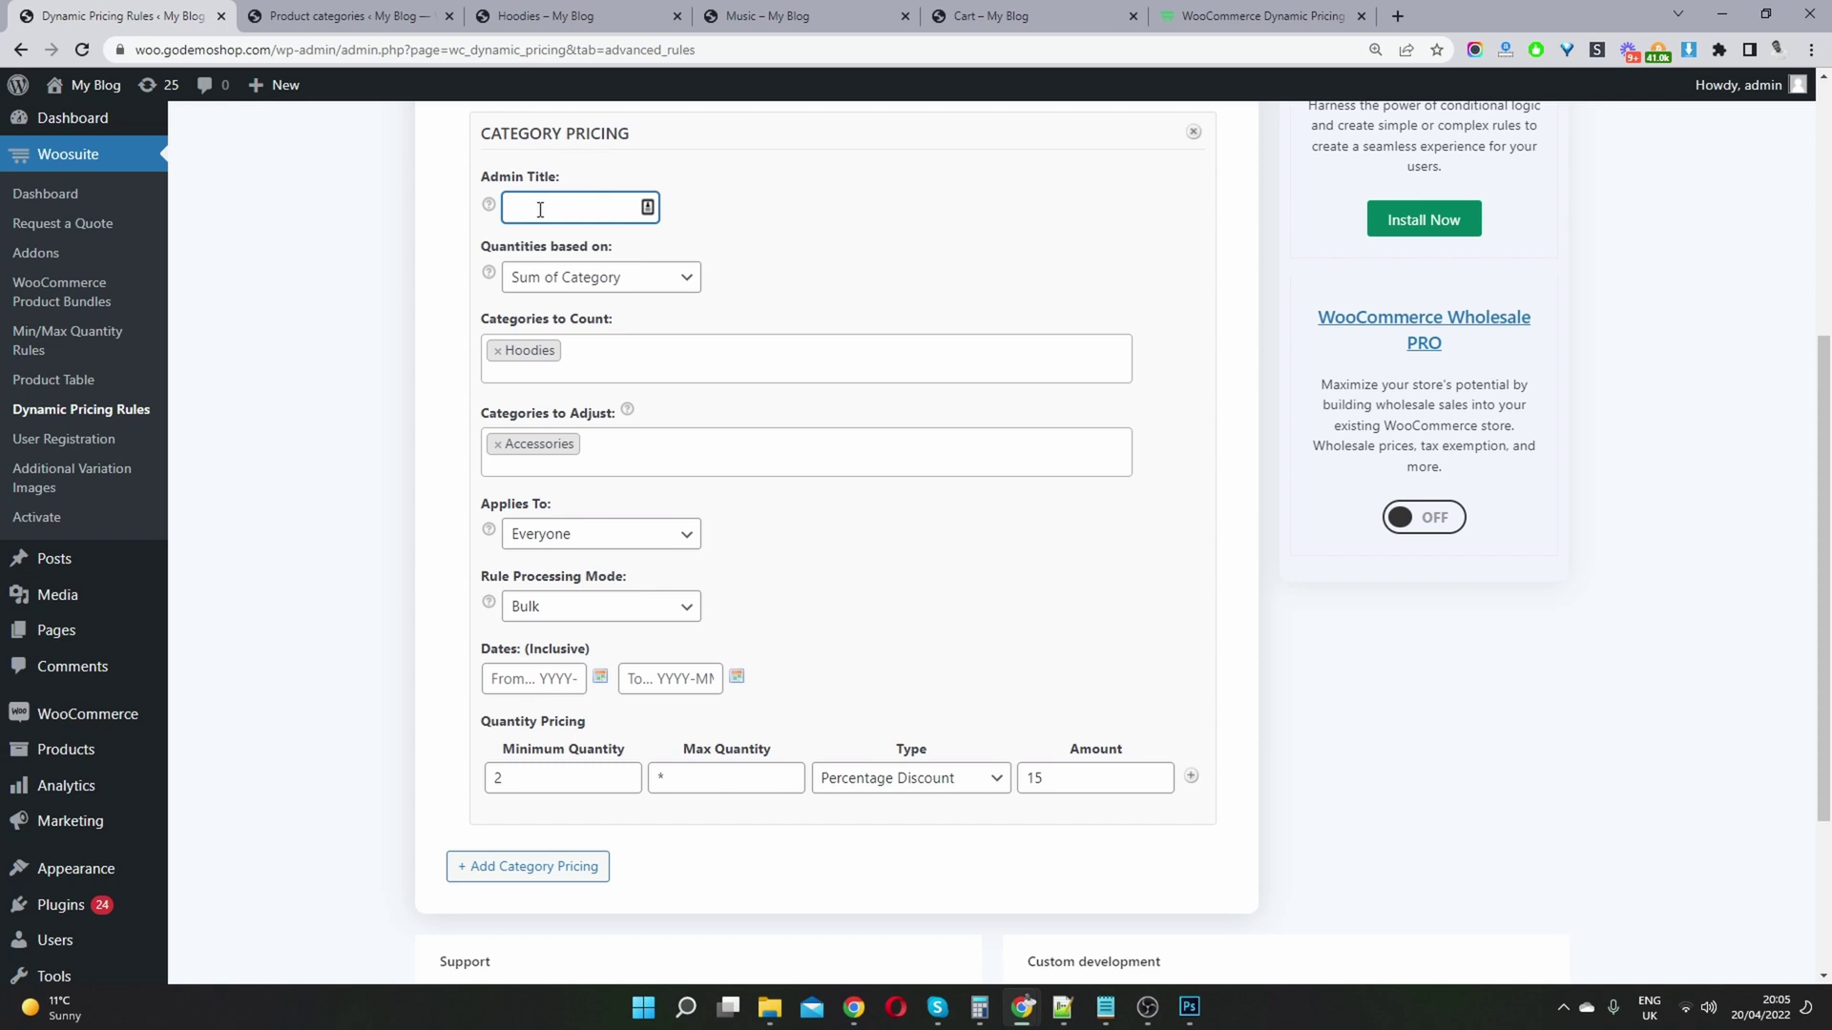
{"action": "type", "text": "buy"}
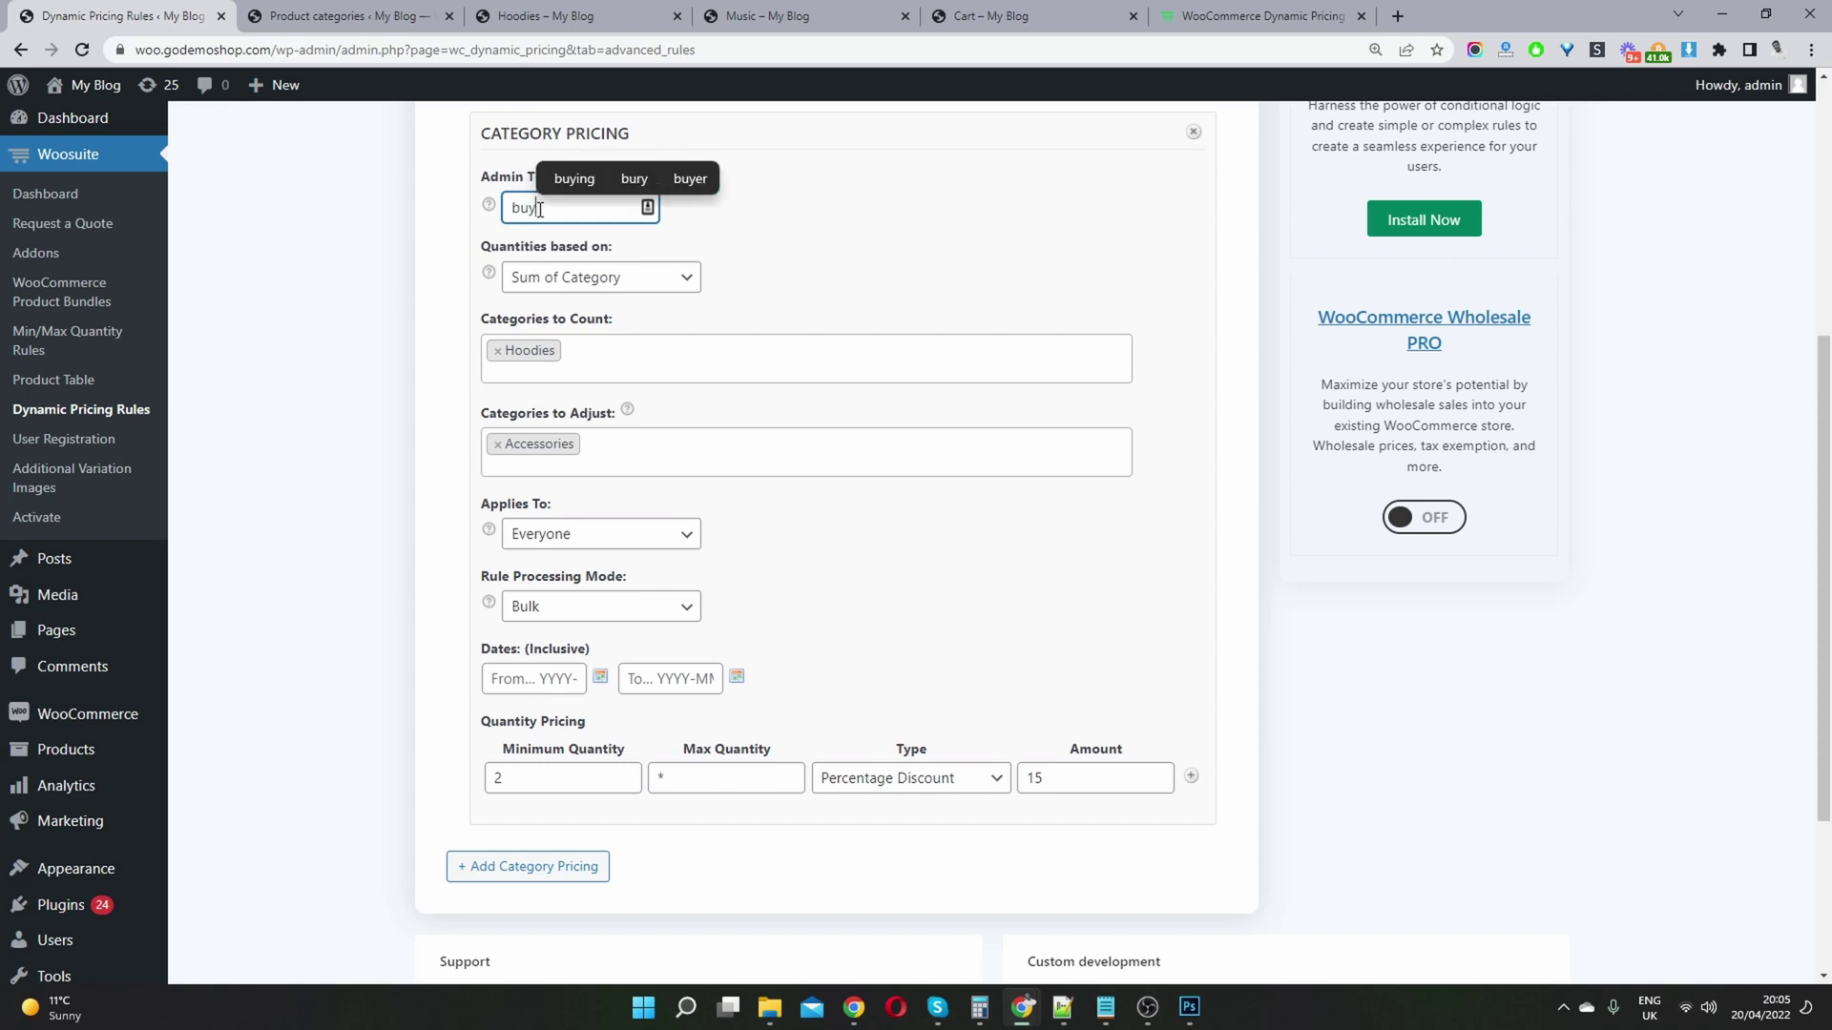
{"action": "type", "text": " 2 get "}
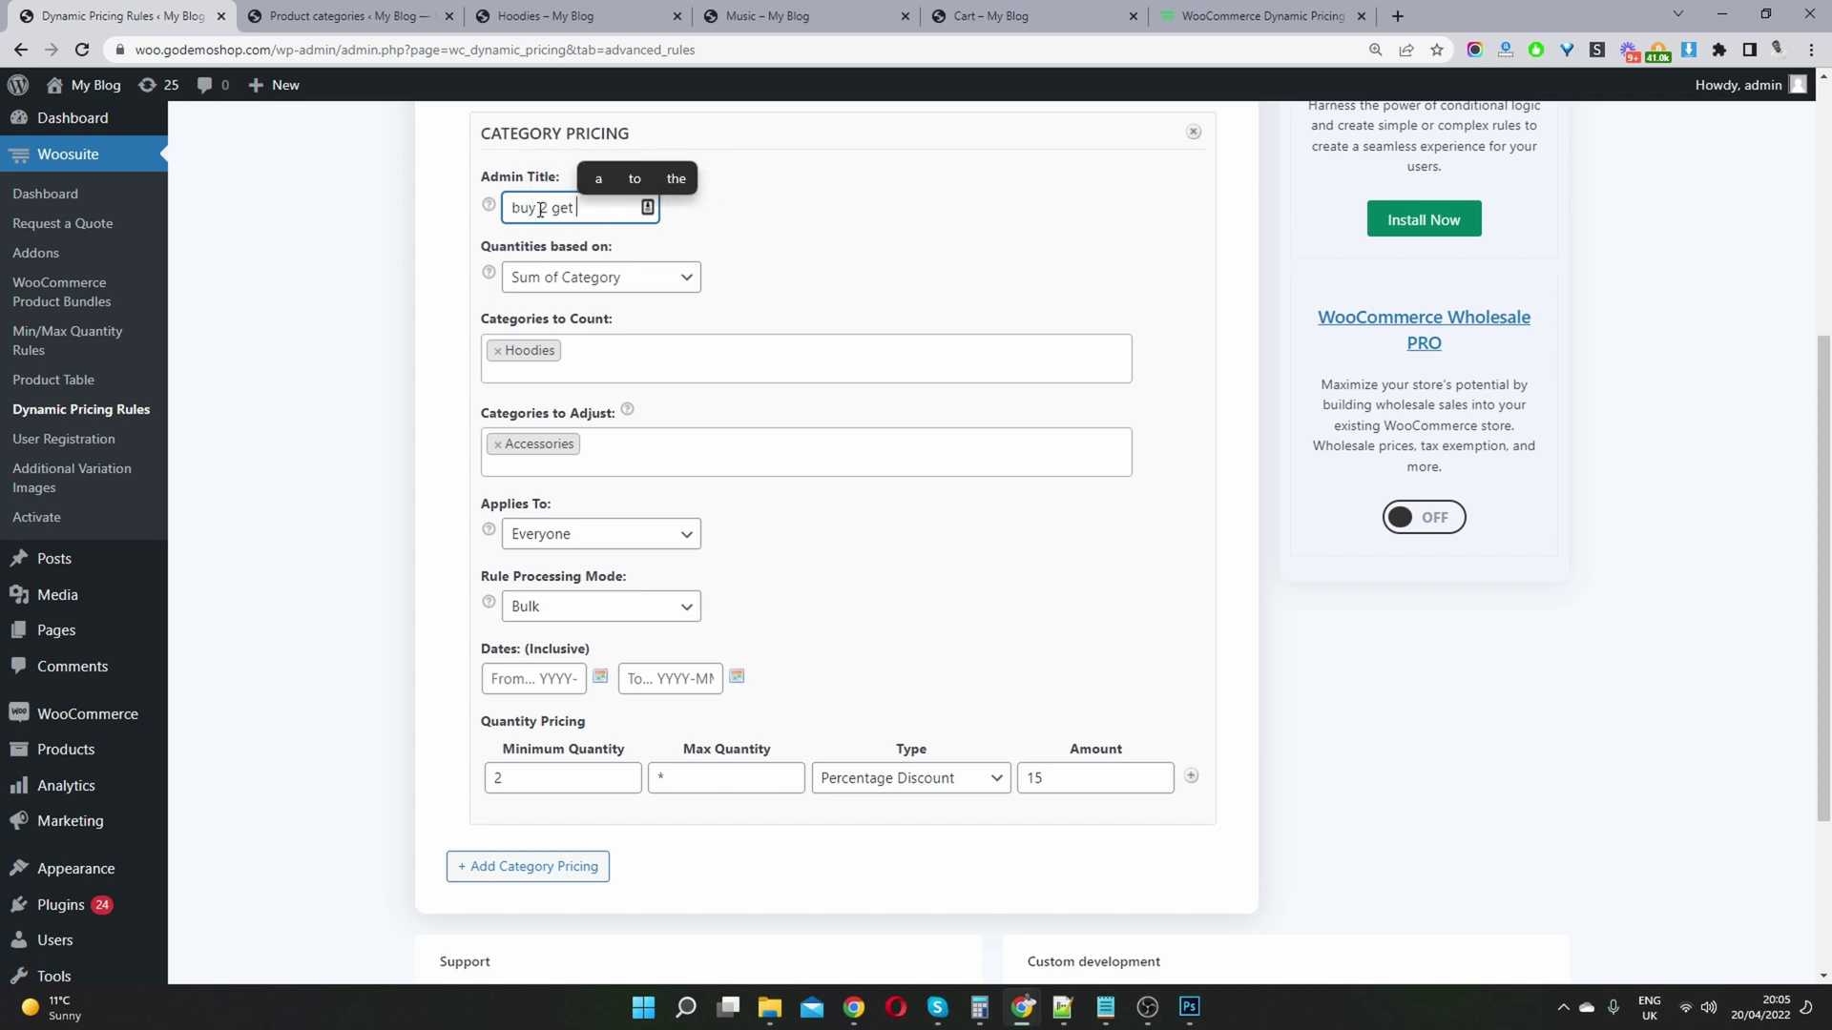
{"action": "type", "text": "1 discounted"}
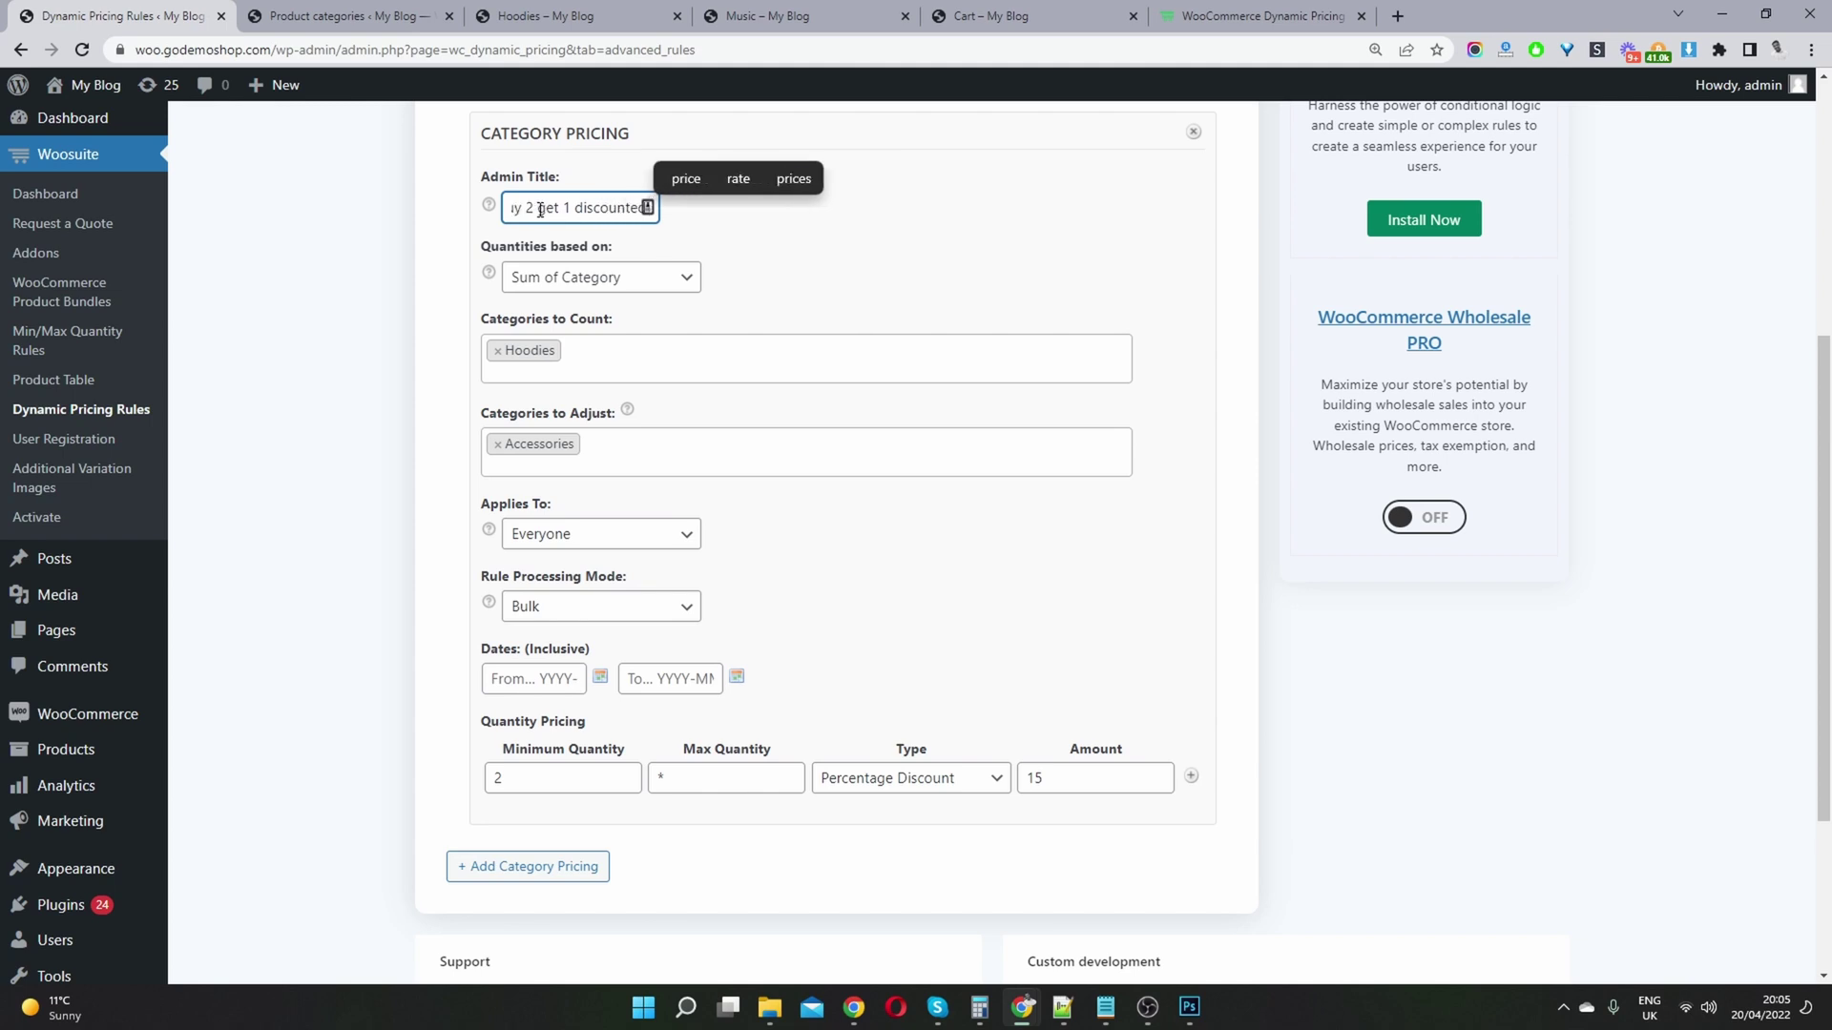
{"action": "type", "text": " at 50%"}
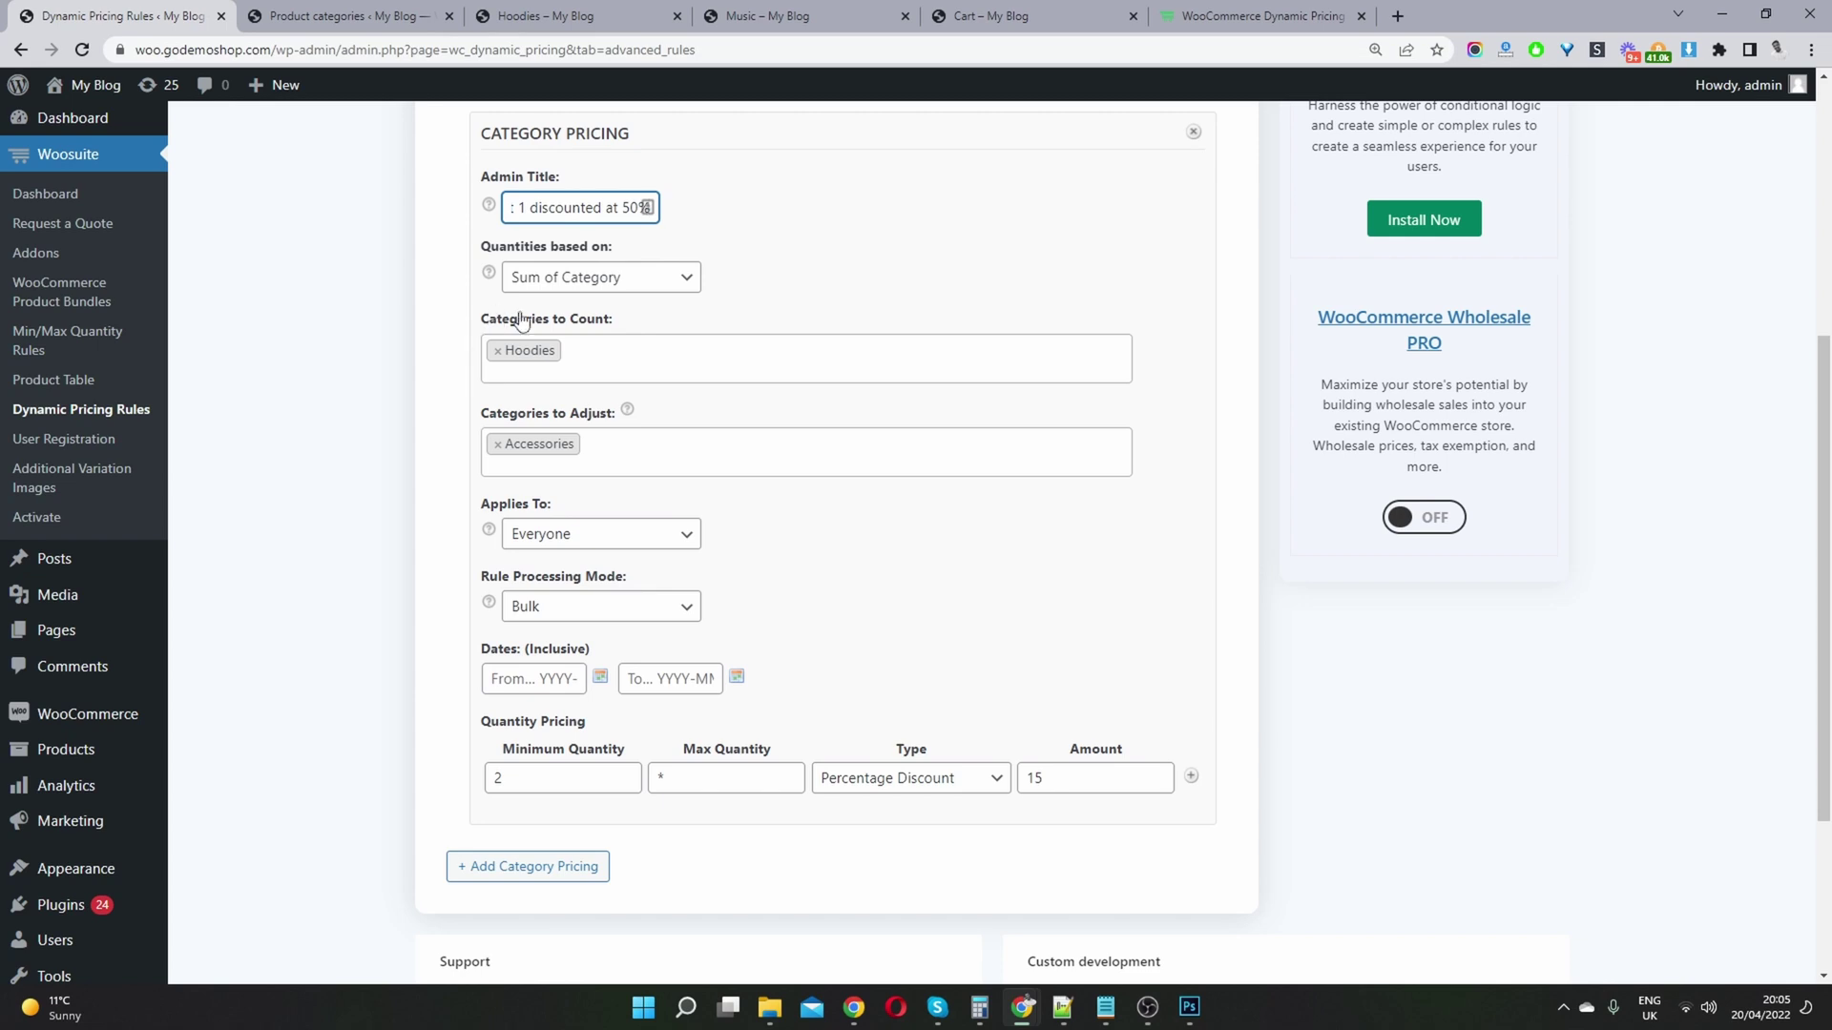
{"action": "left_click", "coordinate": [545, 286]}
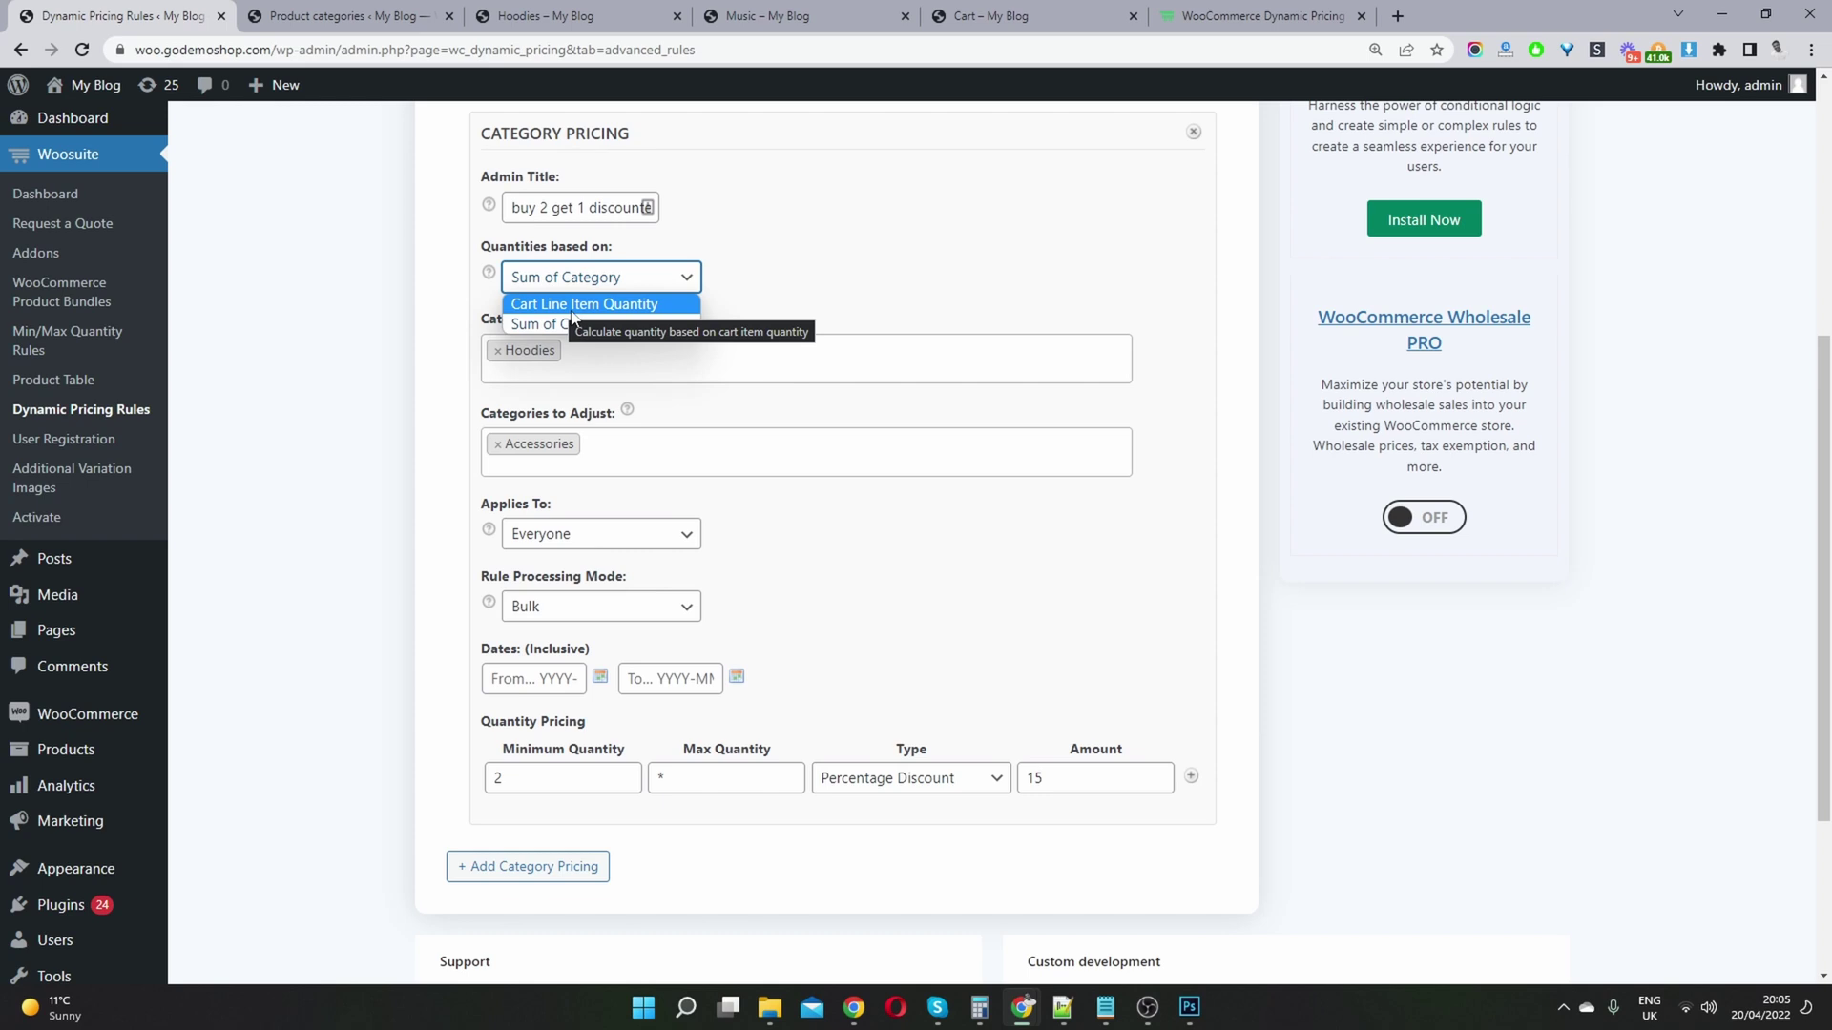
{"action": "left_click", "coordinate": [574, 305]}
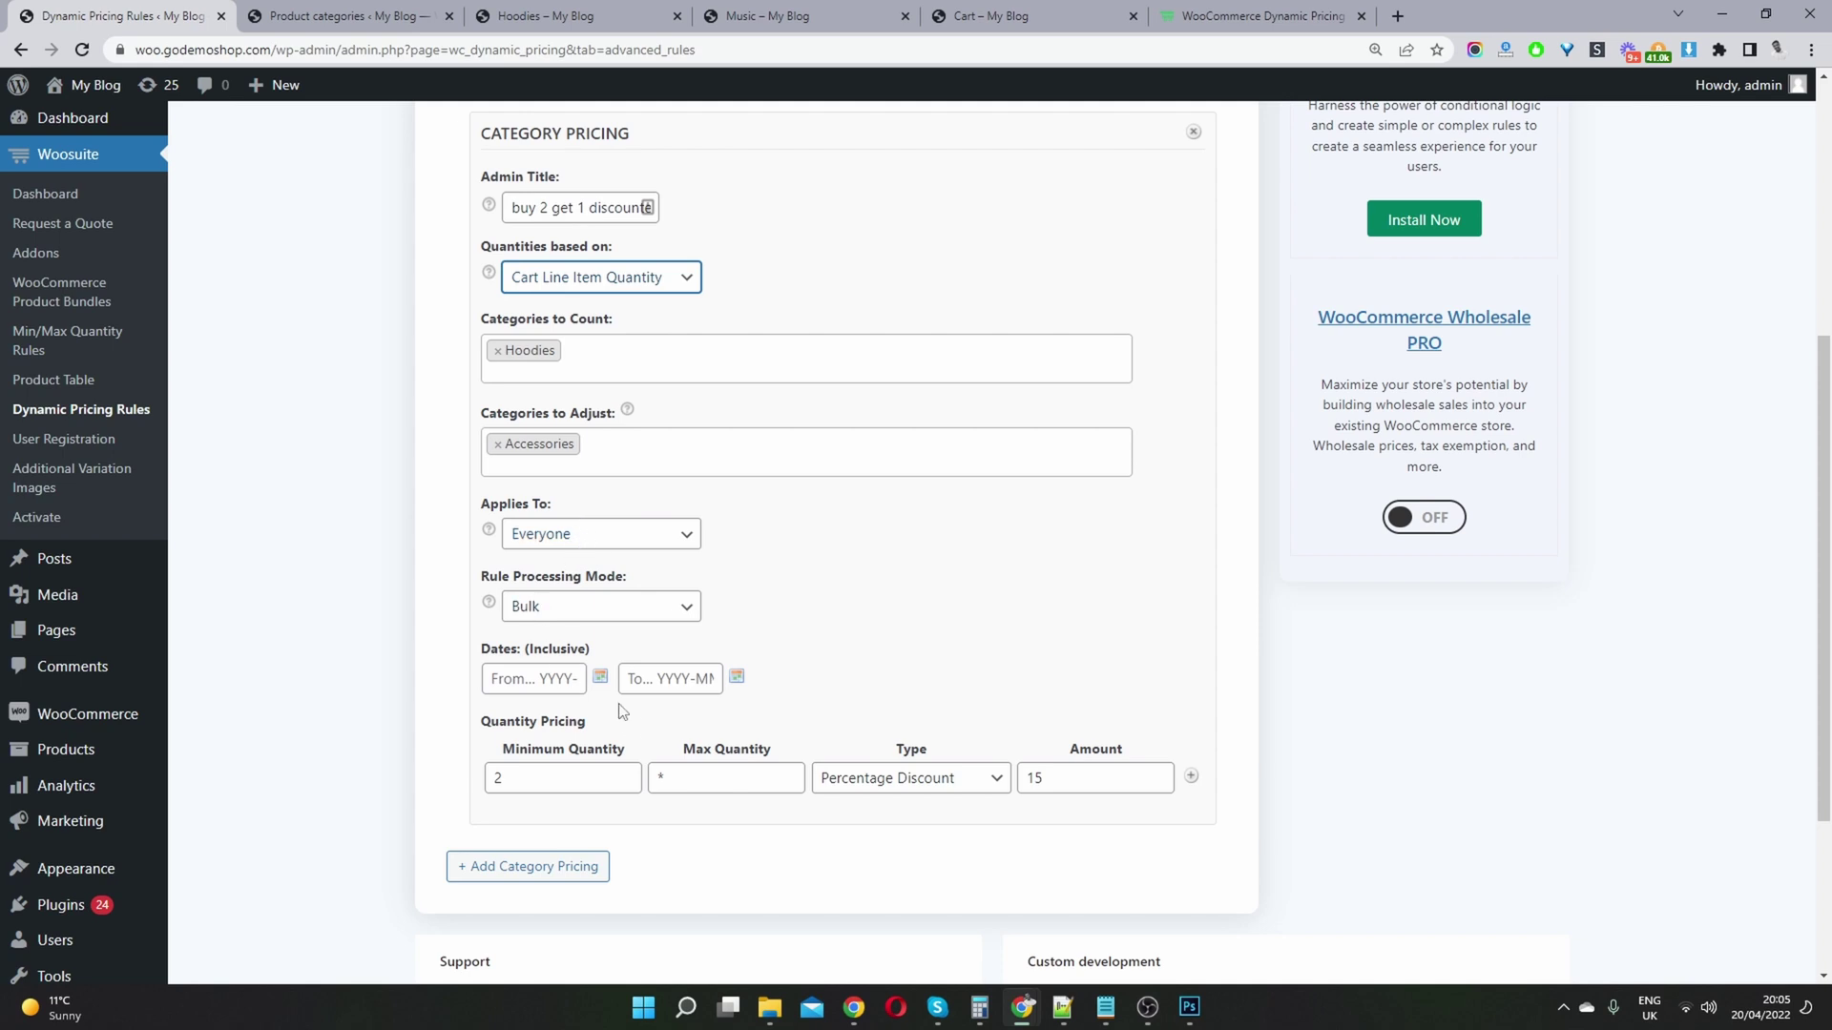
Switch the Rule Processing Mode to Special Offer
{"action": "left_click", "coordinate": [622, 609]}
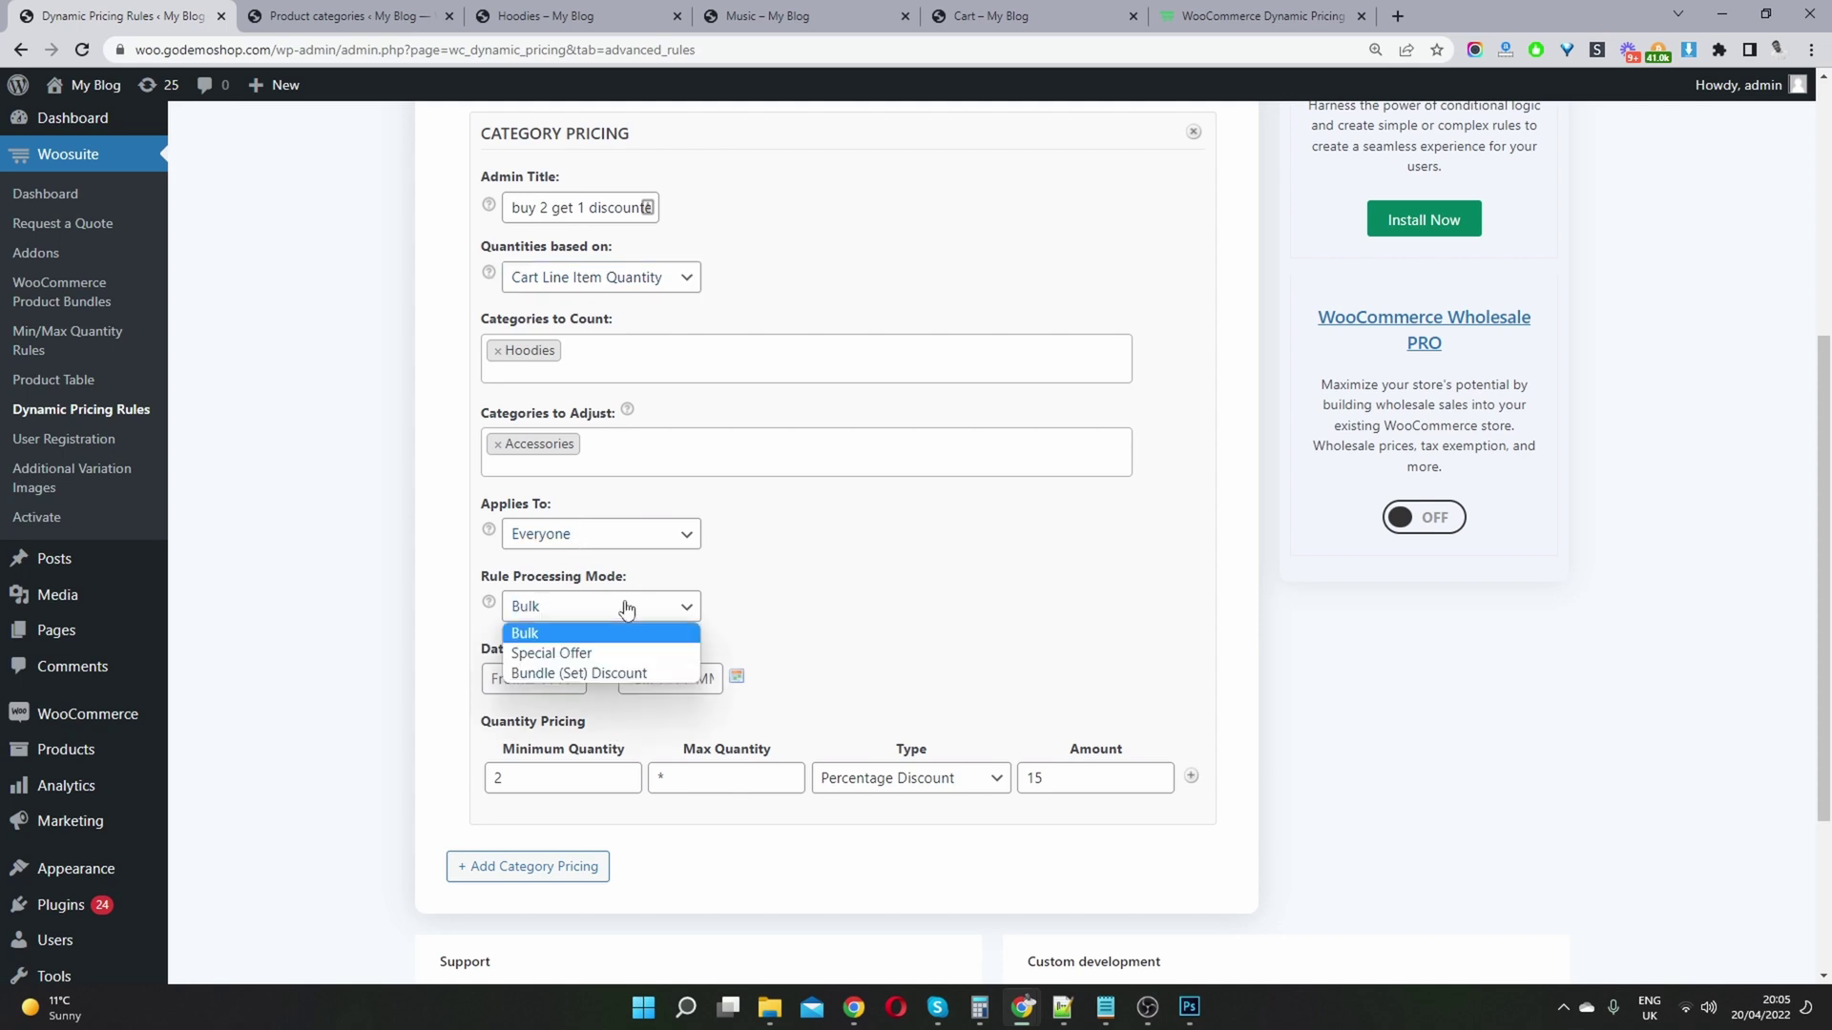
{"action": "left_click", "coordinate": [602, 656]}
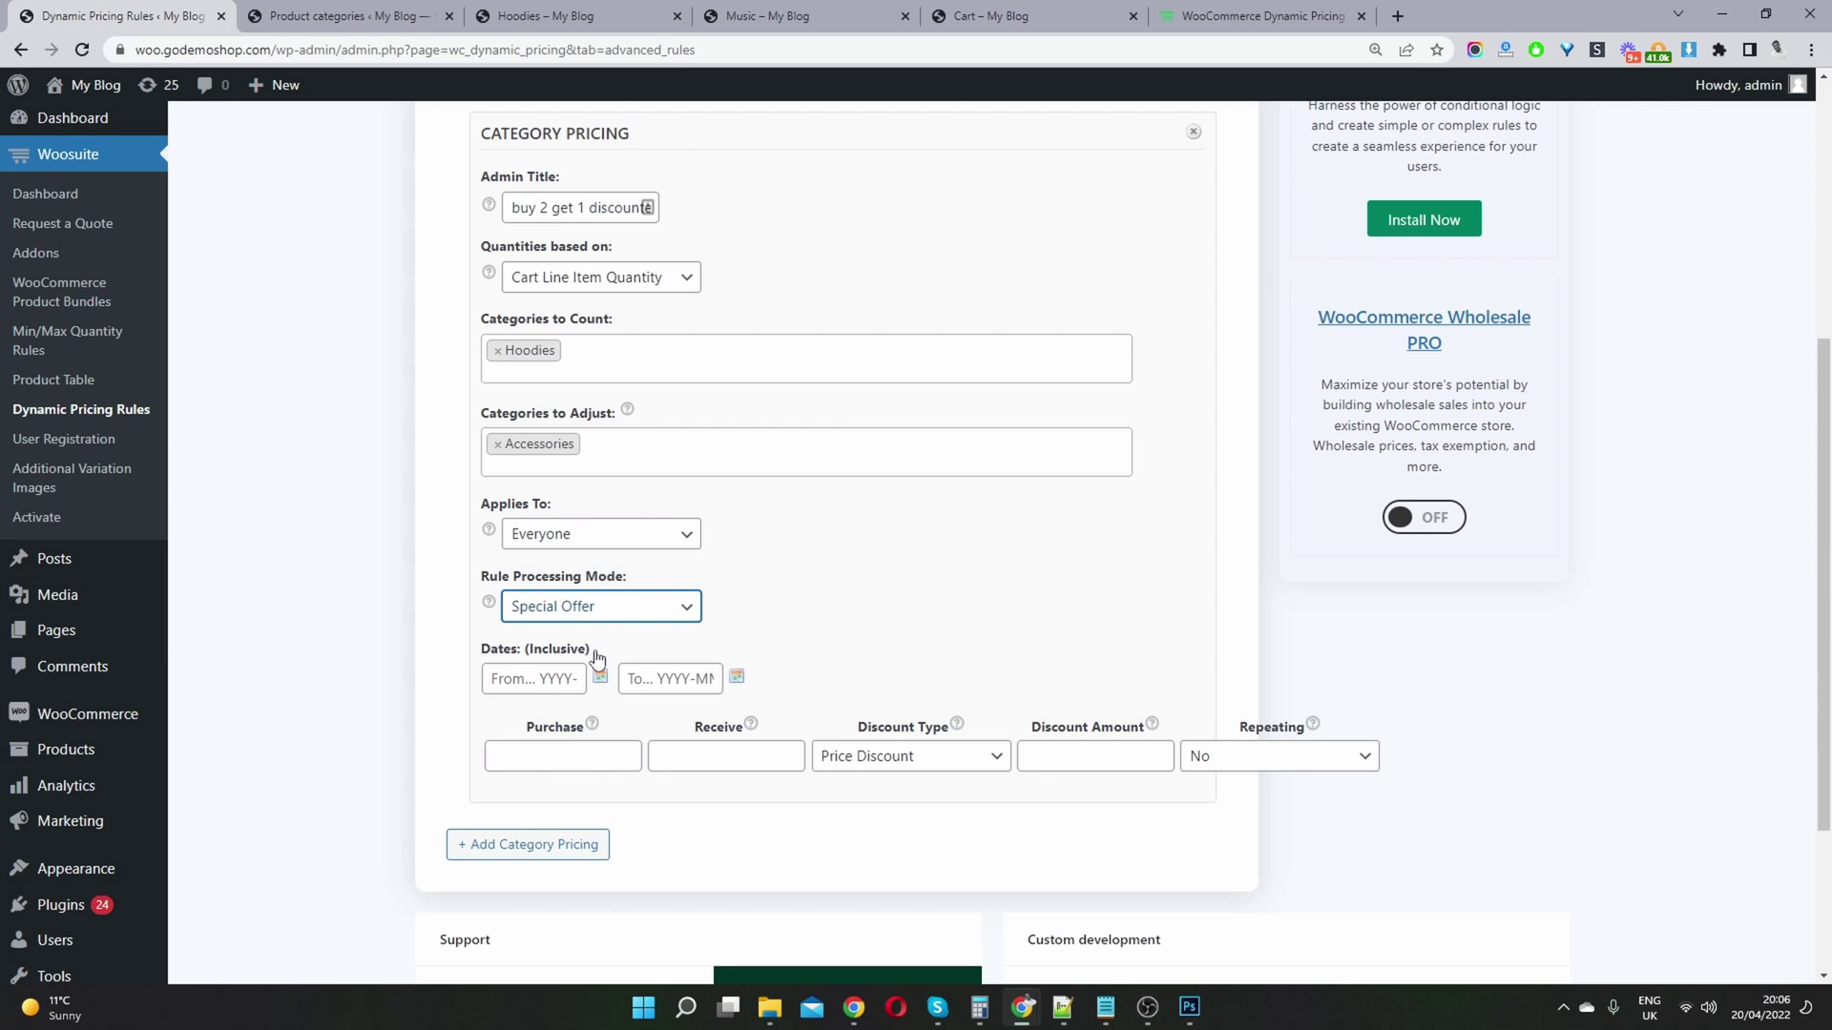
{"action": "left_click", "coordinate": [566, 681]}
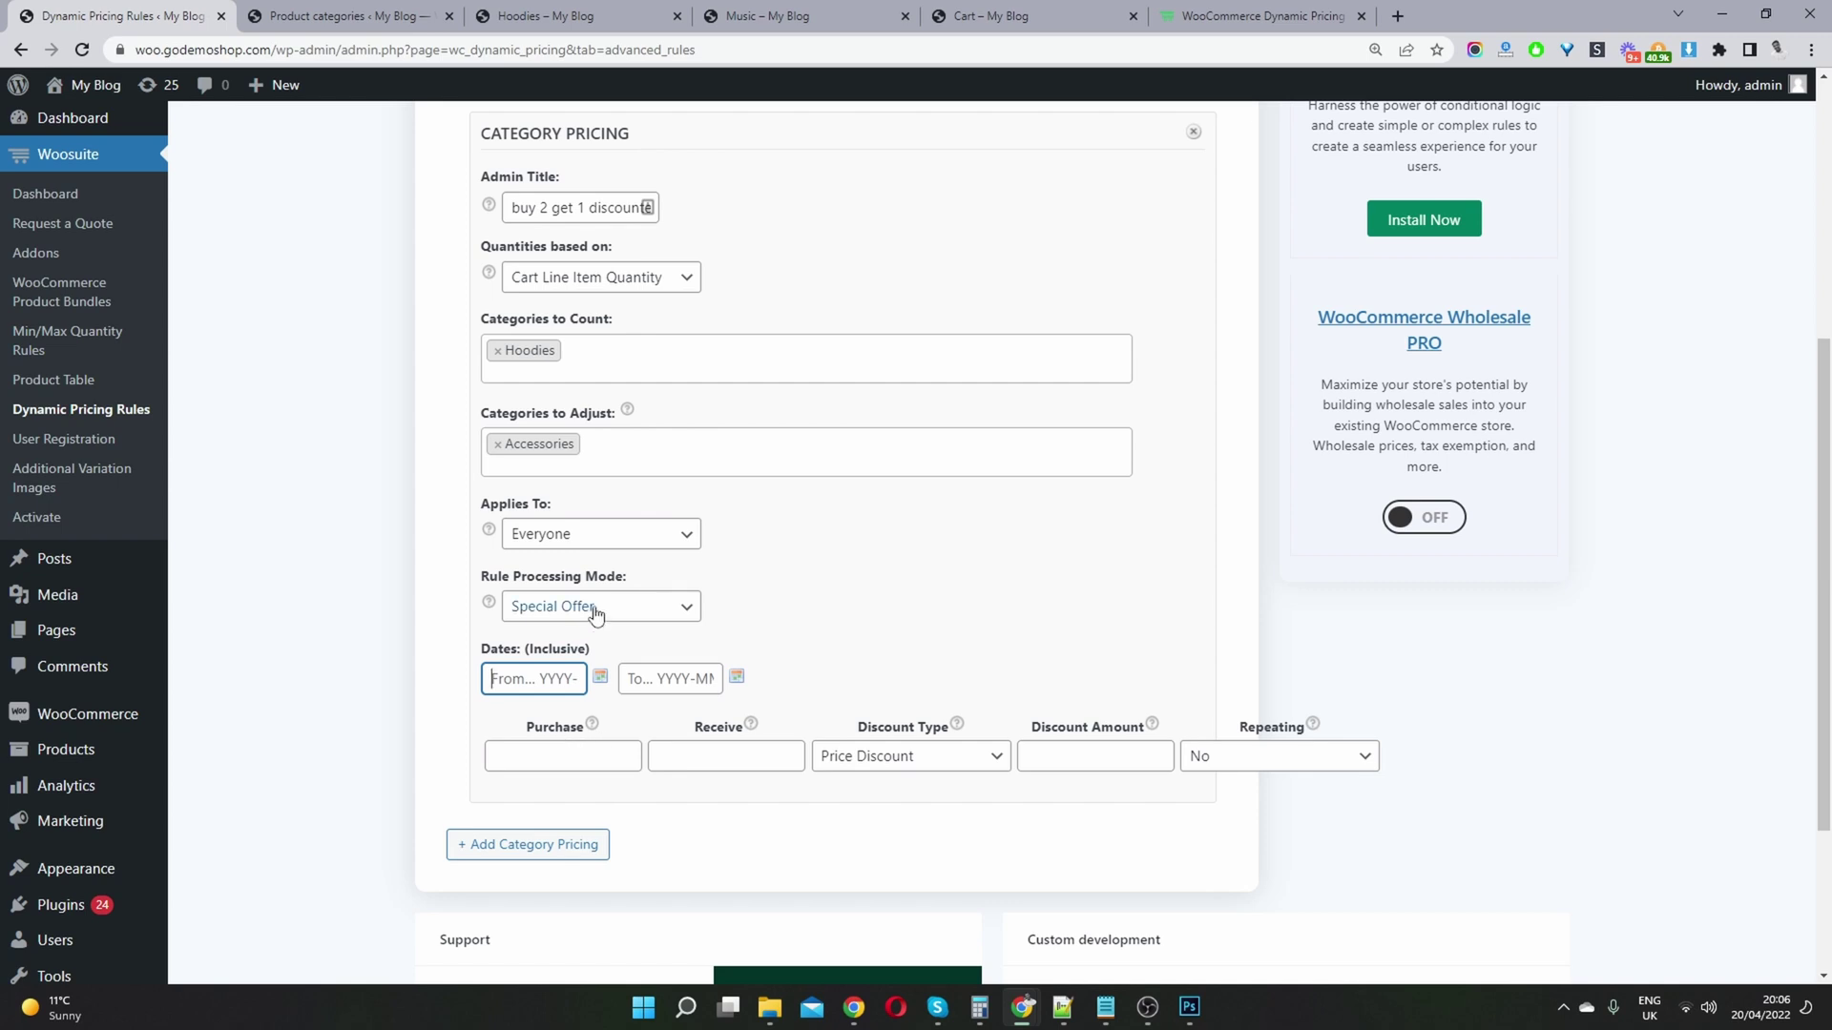
Set Purchase 2, Receive 1, Percentage Discount with amount 50
{"action": "left_click", "coordinate": [552, 759]}
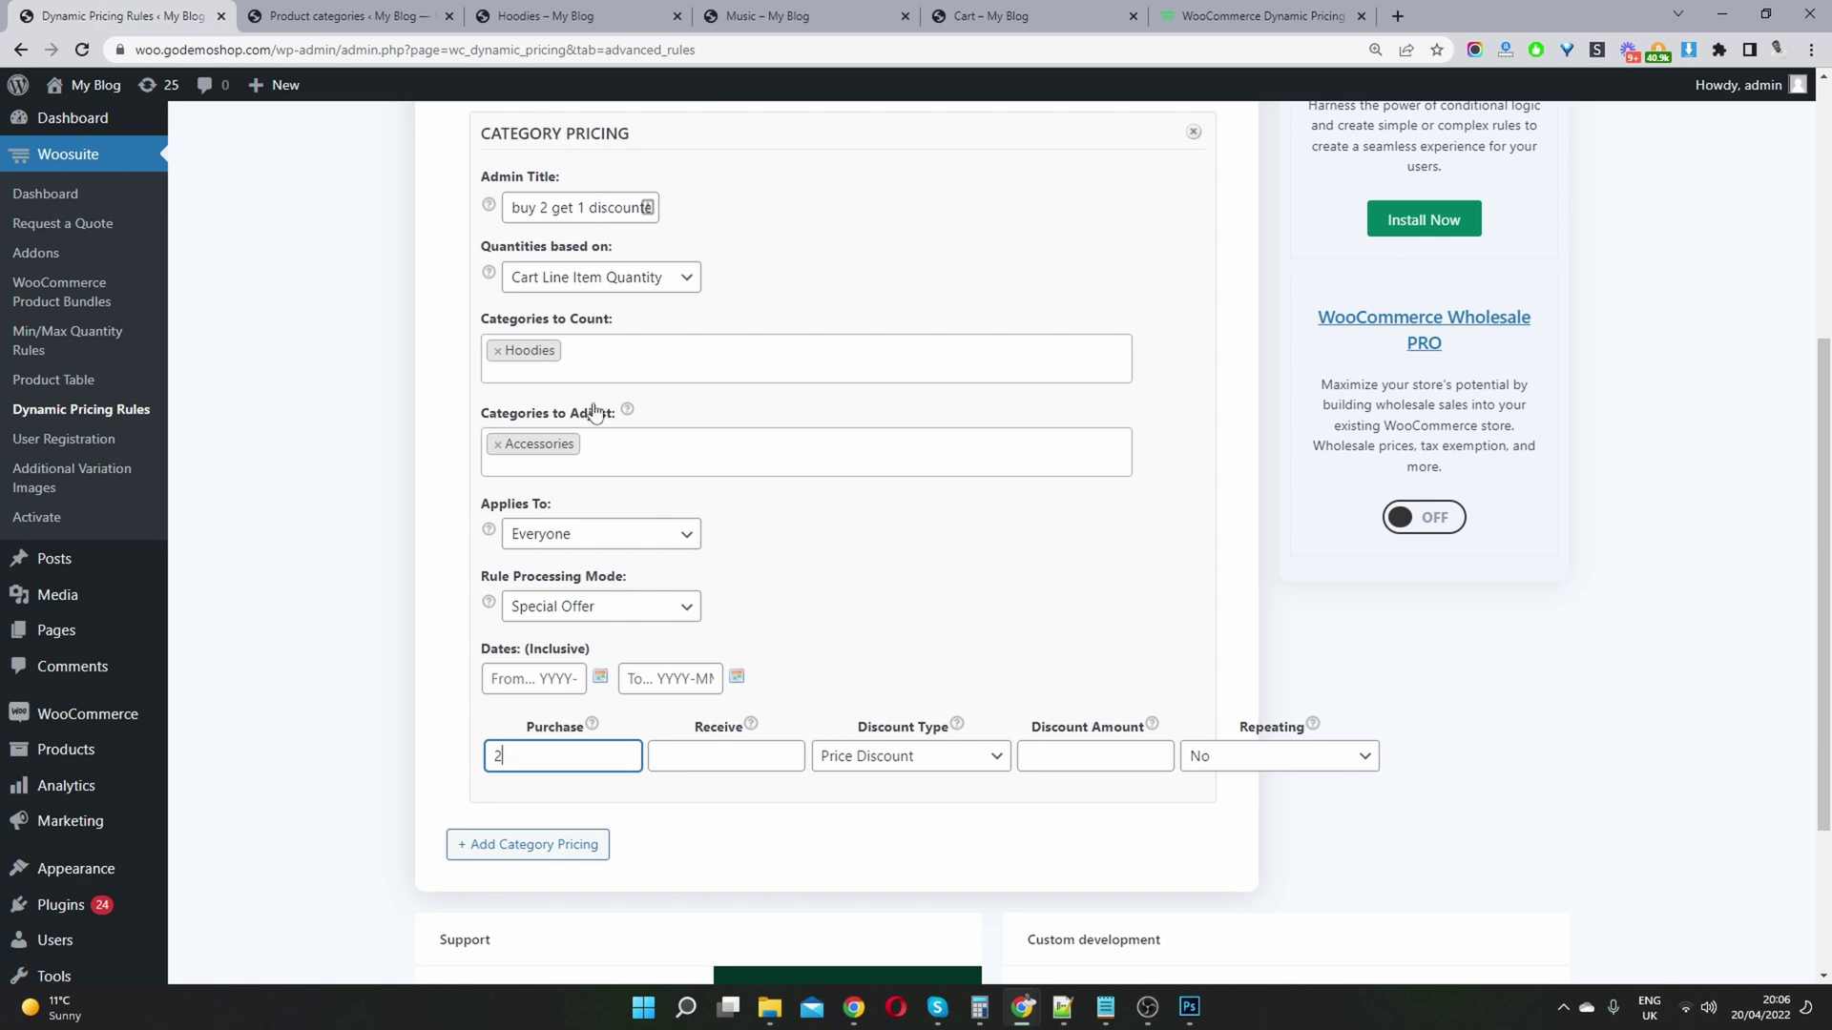
{"action": "left_click", "coordinate": [749, 753]}
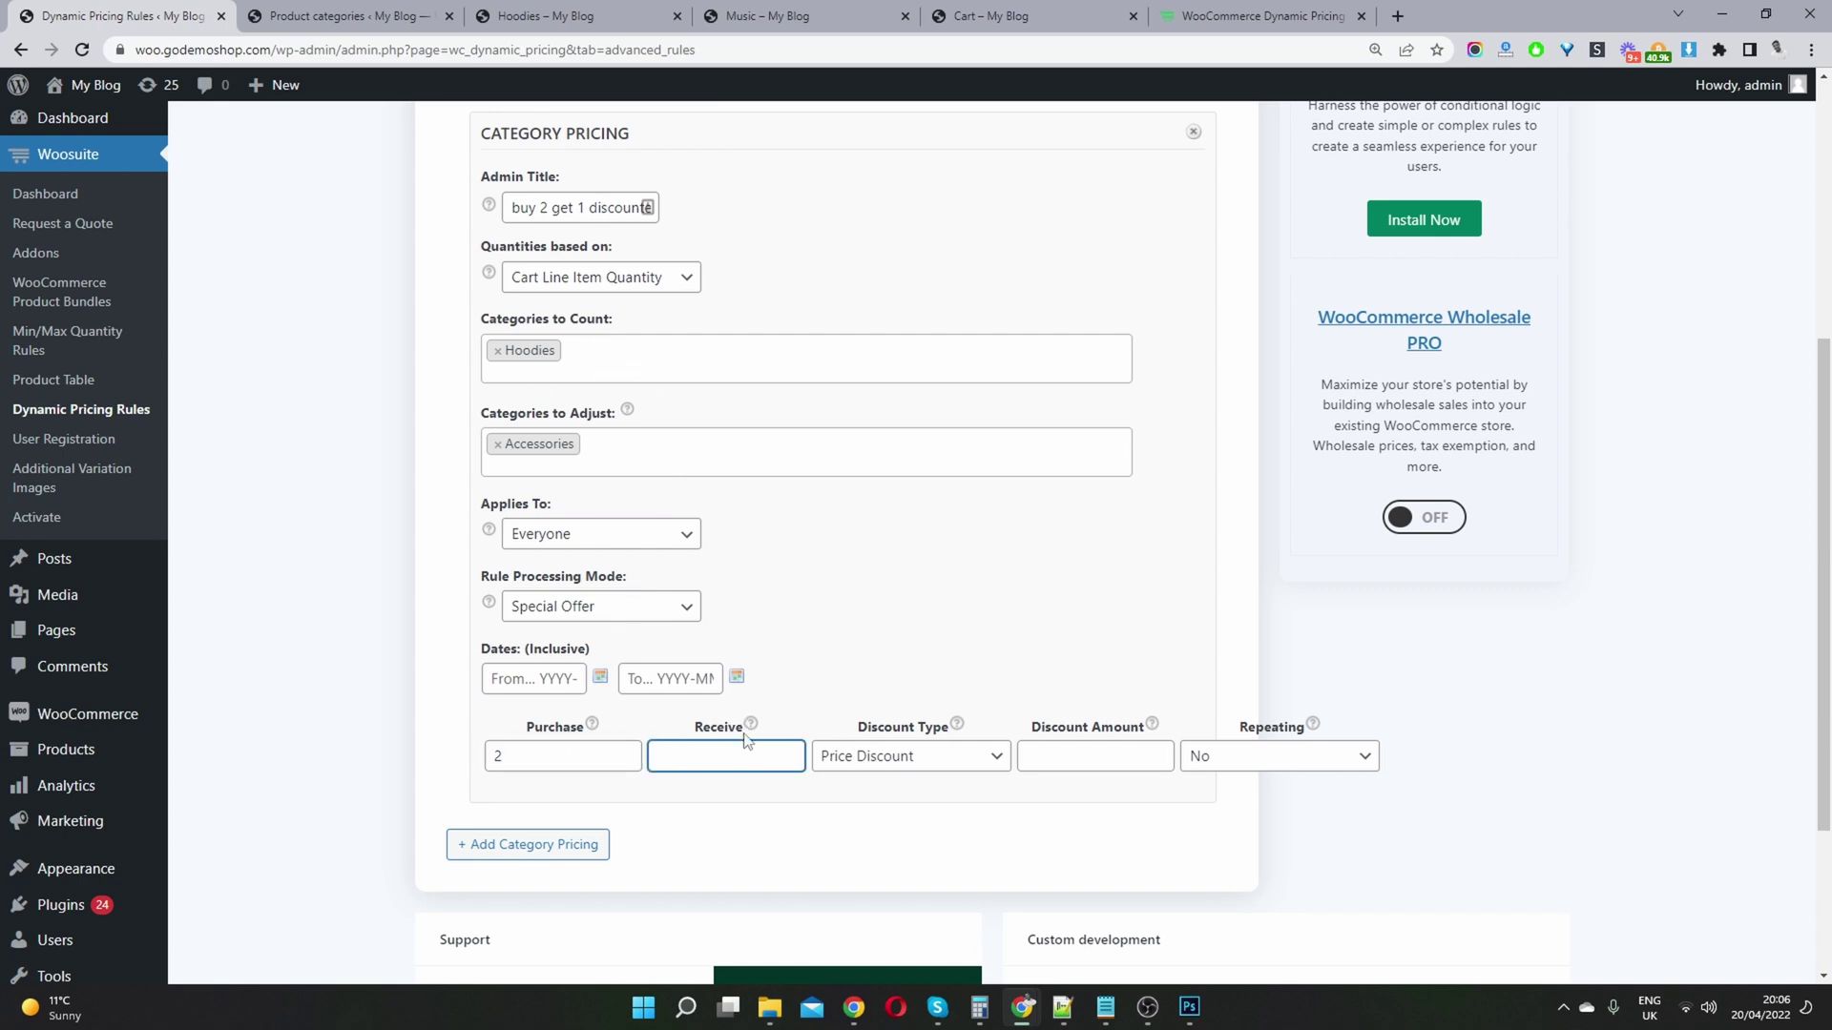
{"action": "left_click", "coordinate": [865, 756]}
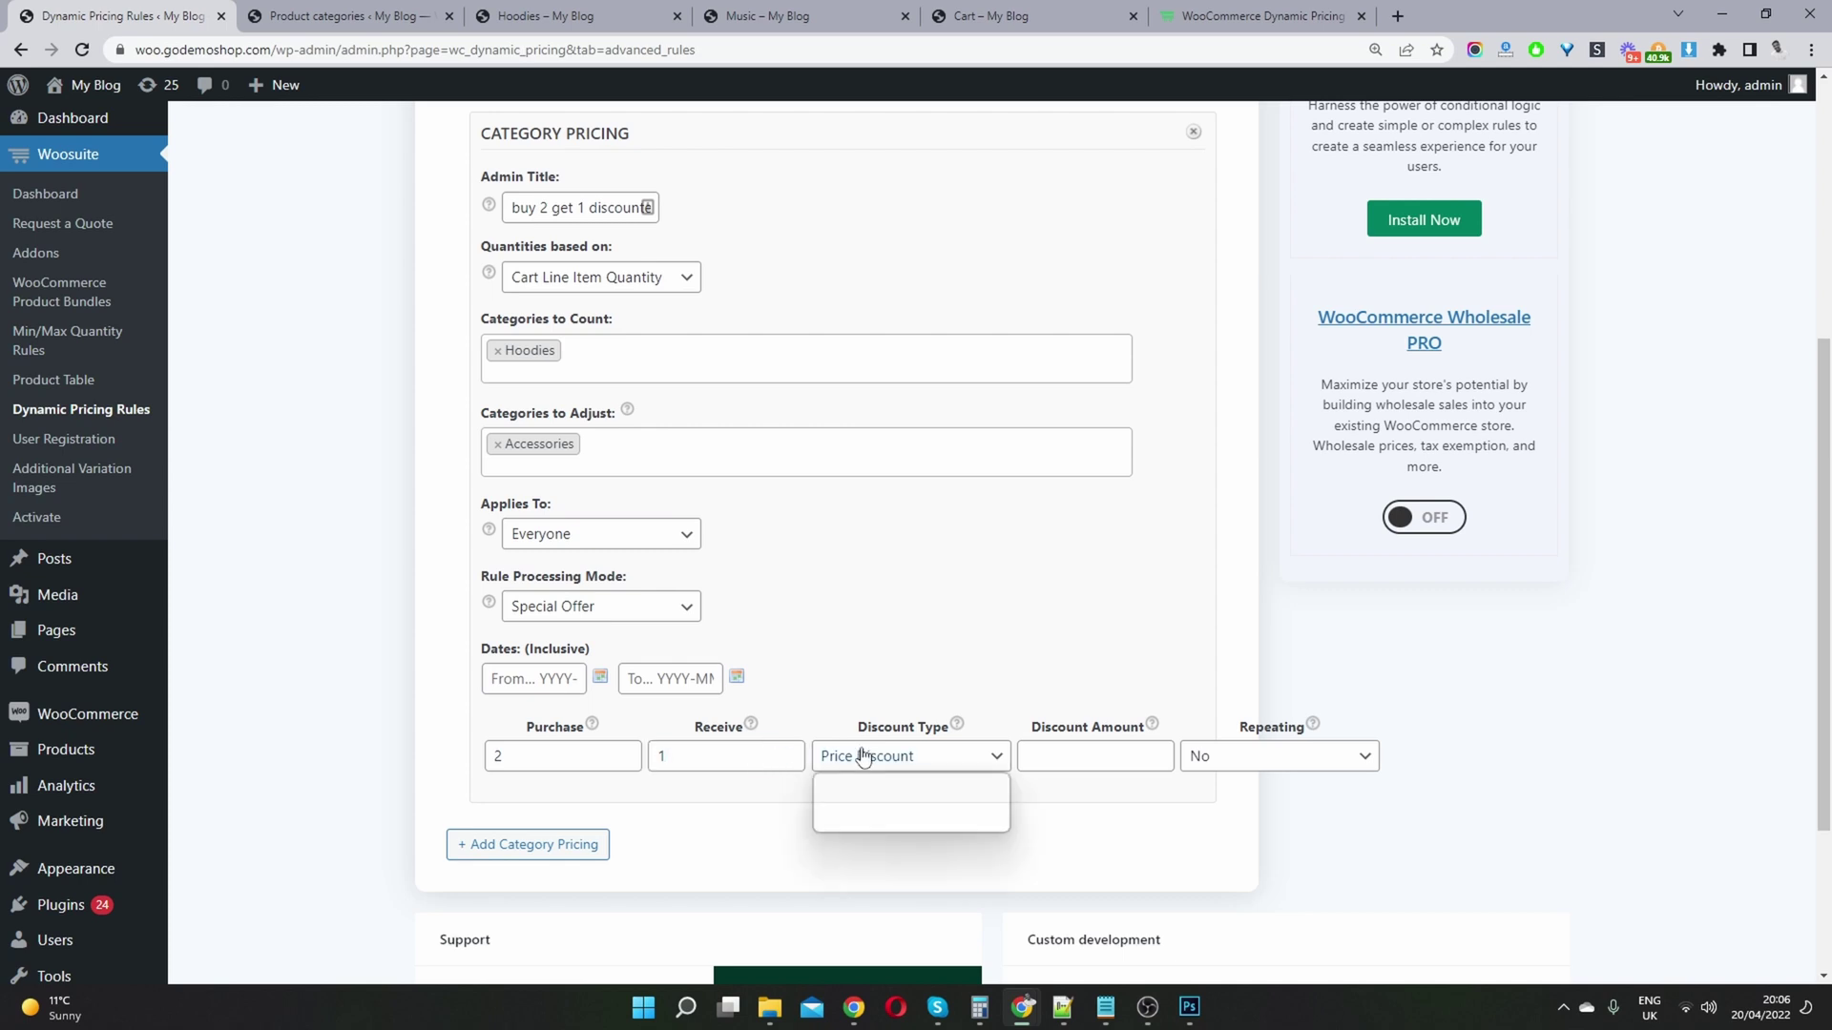
{"action": "left_click", "coordinate": [878, 805]}
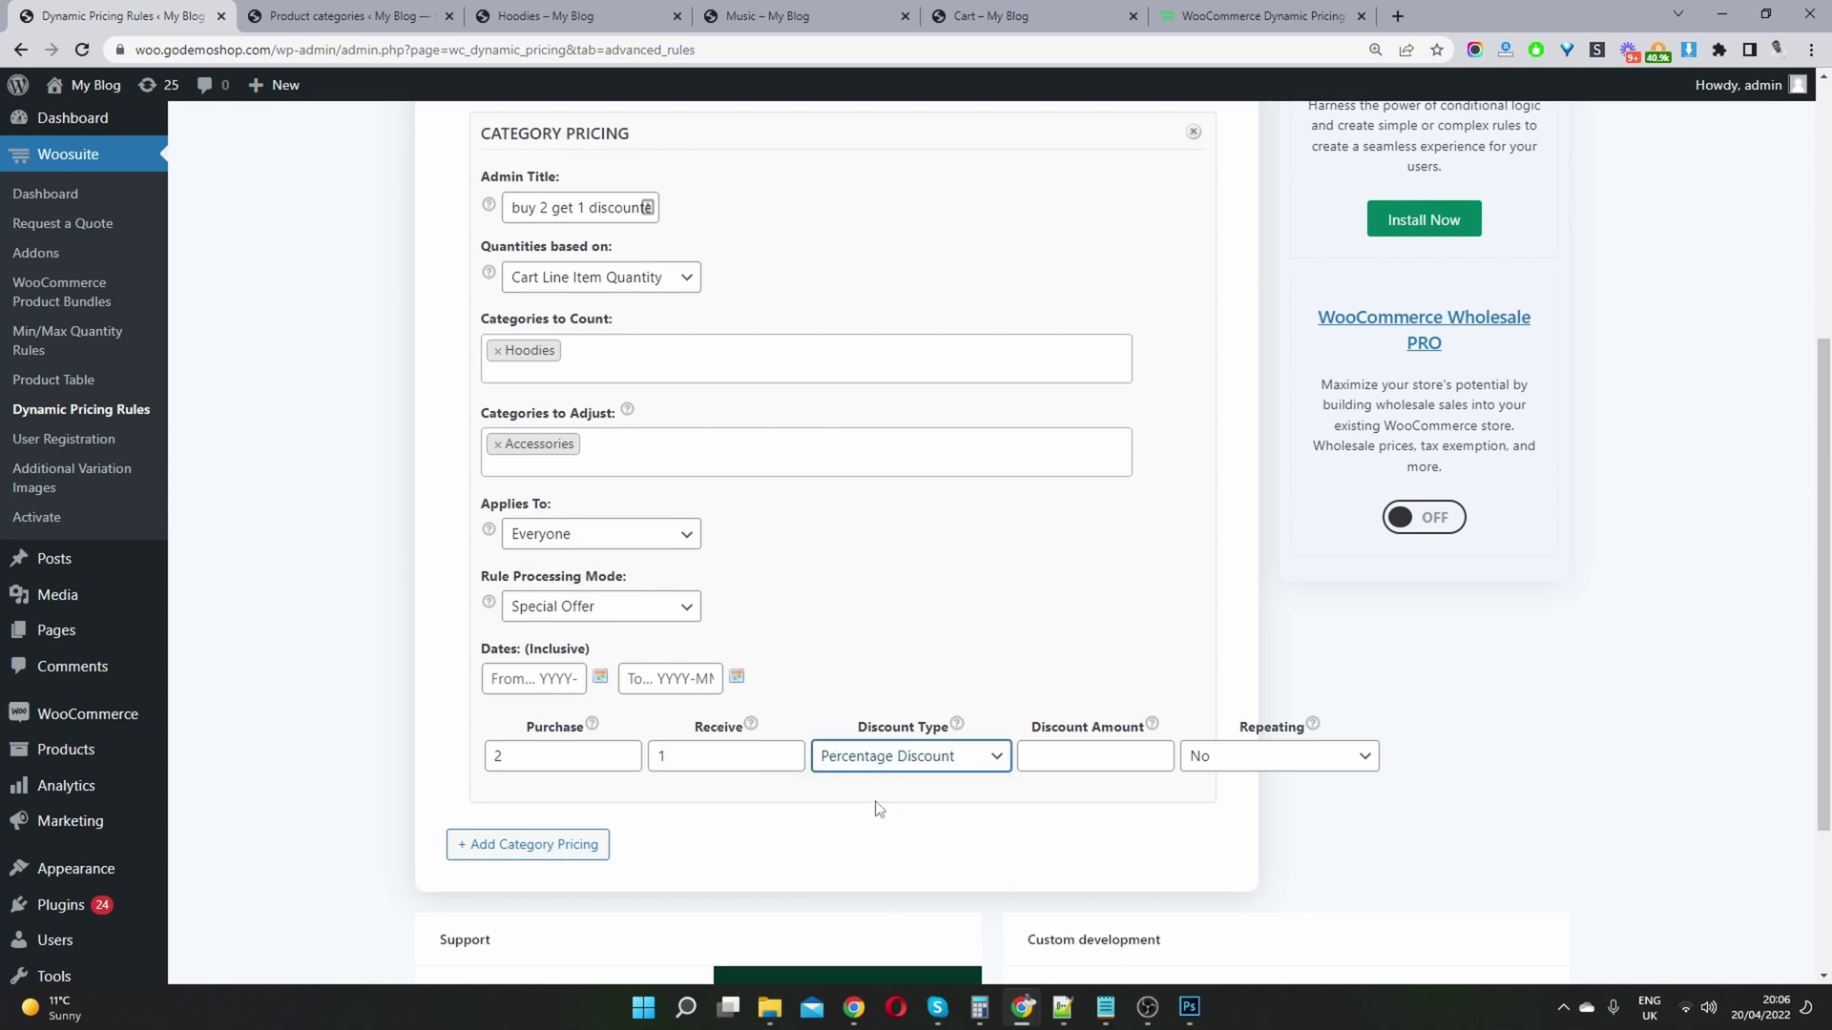
{"action": "left_click", "coordinate": [1091, 755]}
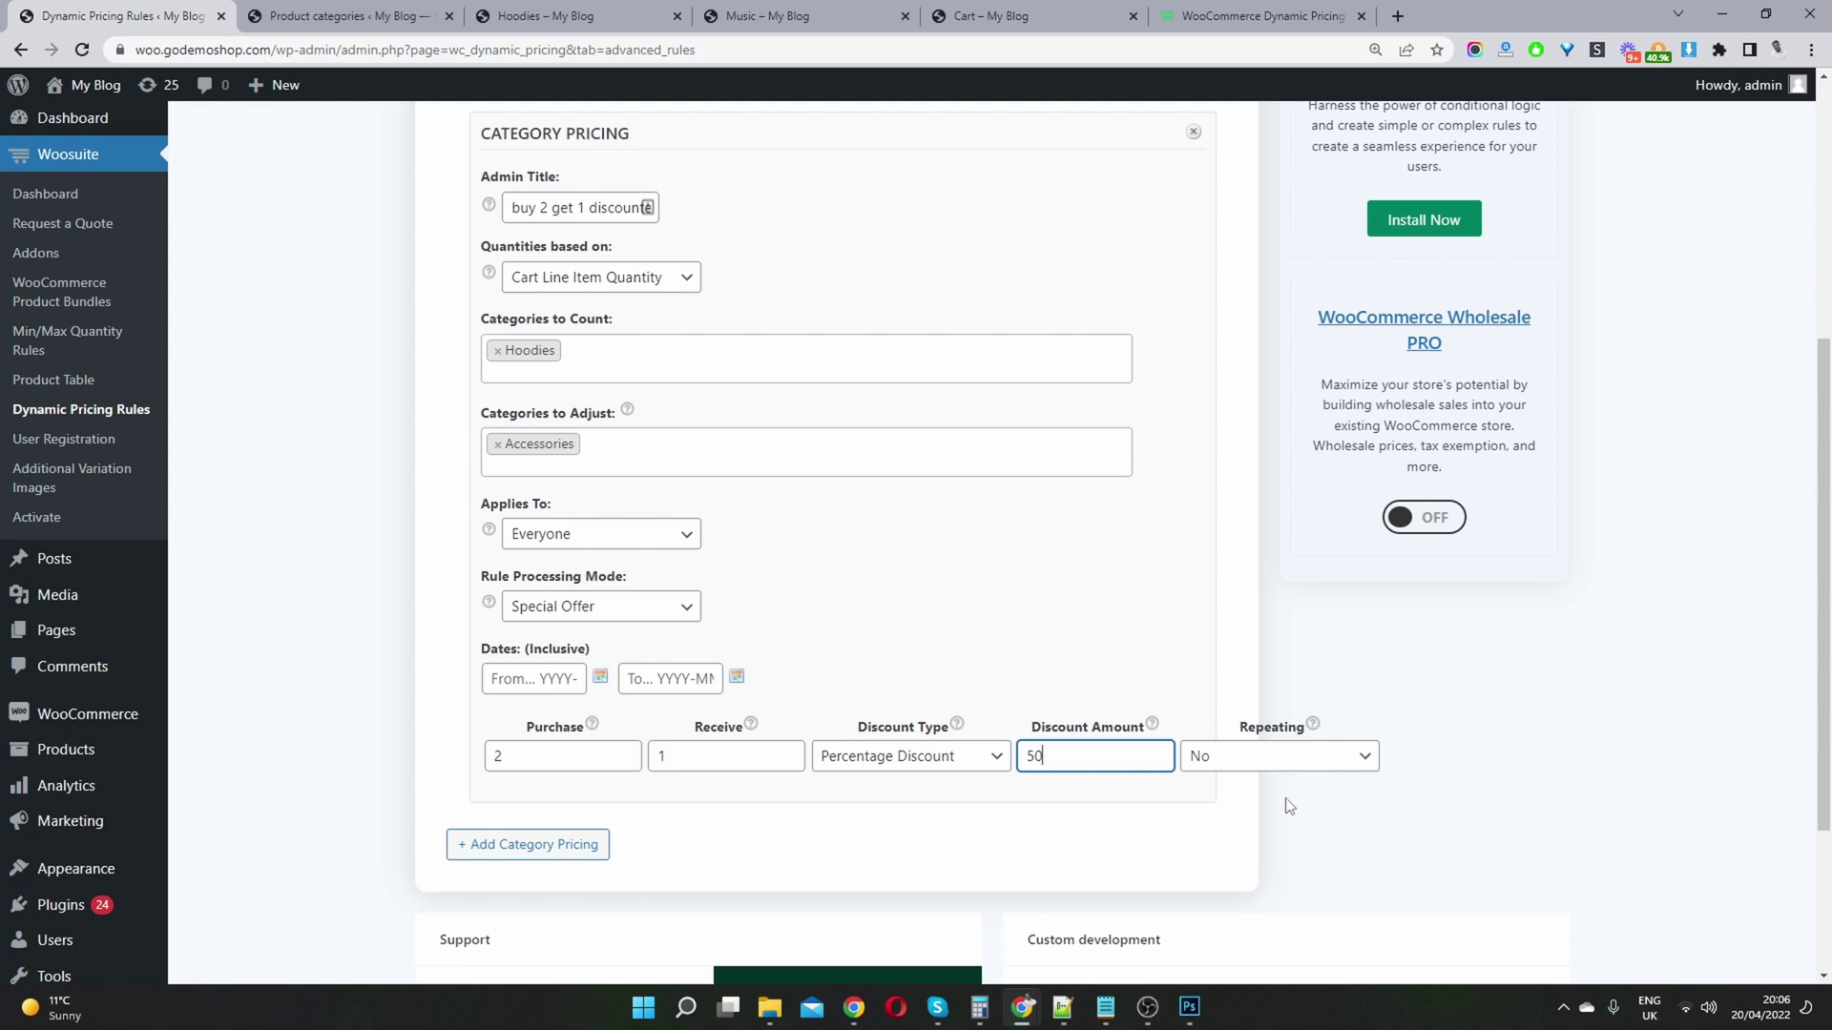
{"action": "left_click", "coordinate": [659, 756]}
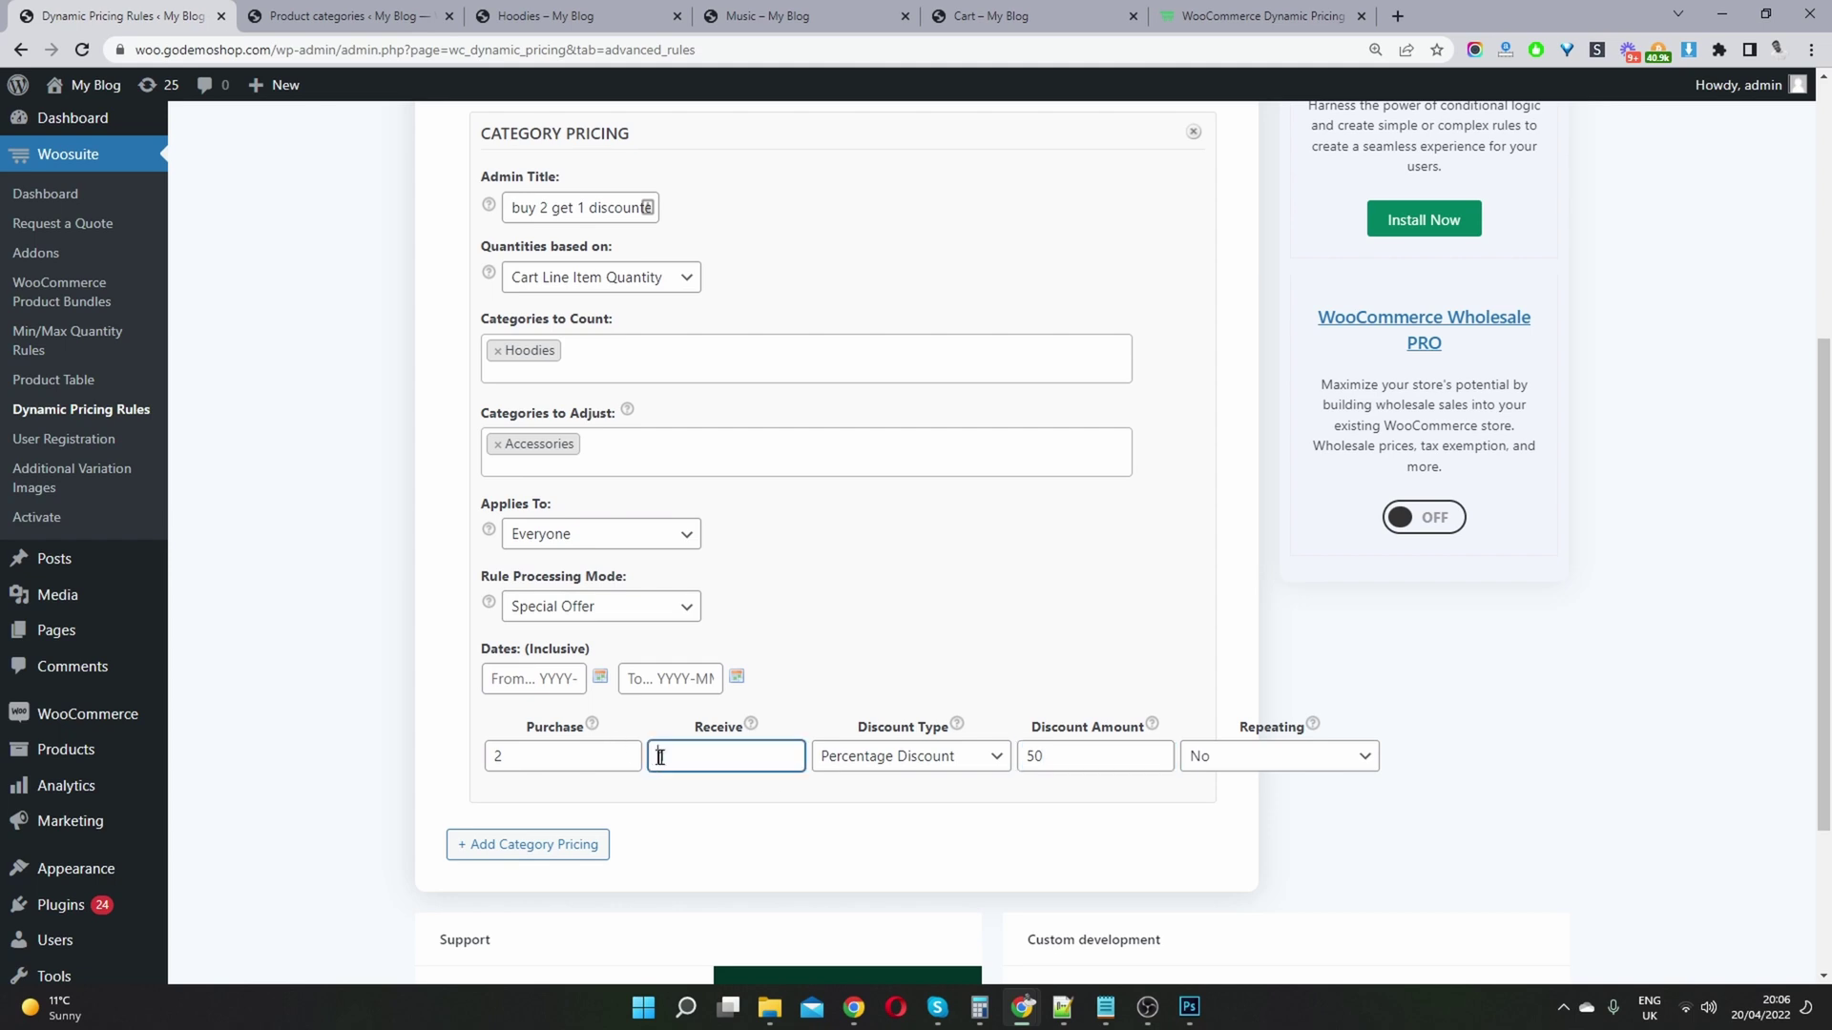
{"action": "left_click_drag", "start_coordinate": [659, 756], "coordinate": [753, 763]}
Save the special-offer rule and return to the Product categories list
{"action": "scroll", "coordinate": [1290, 441], "scroll_direction": "up", "scroll_amount": 5}
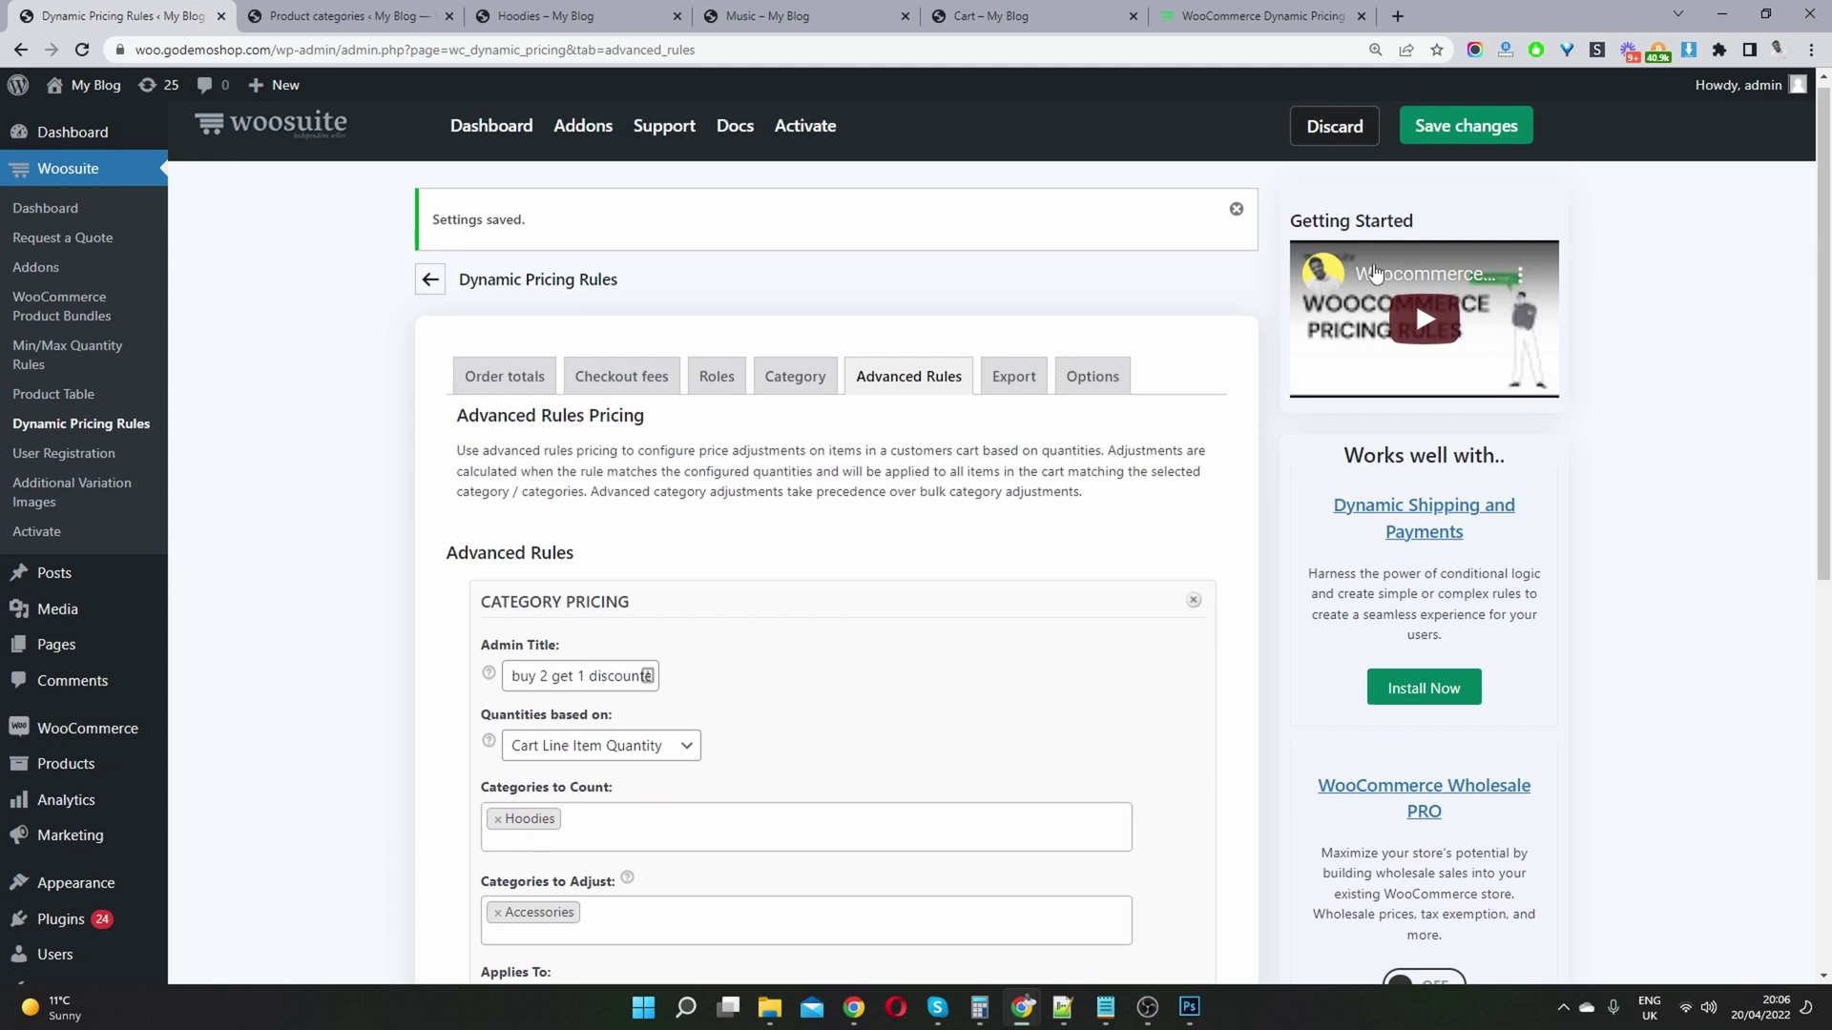
{"action": "left_click", "coordinate": [1438, 152]}
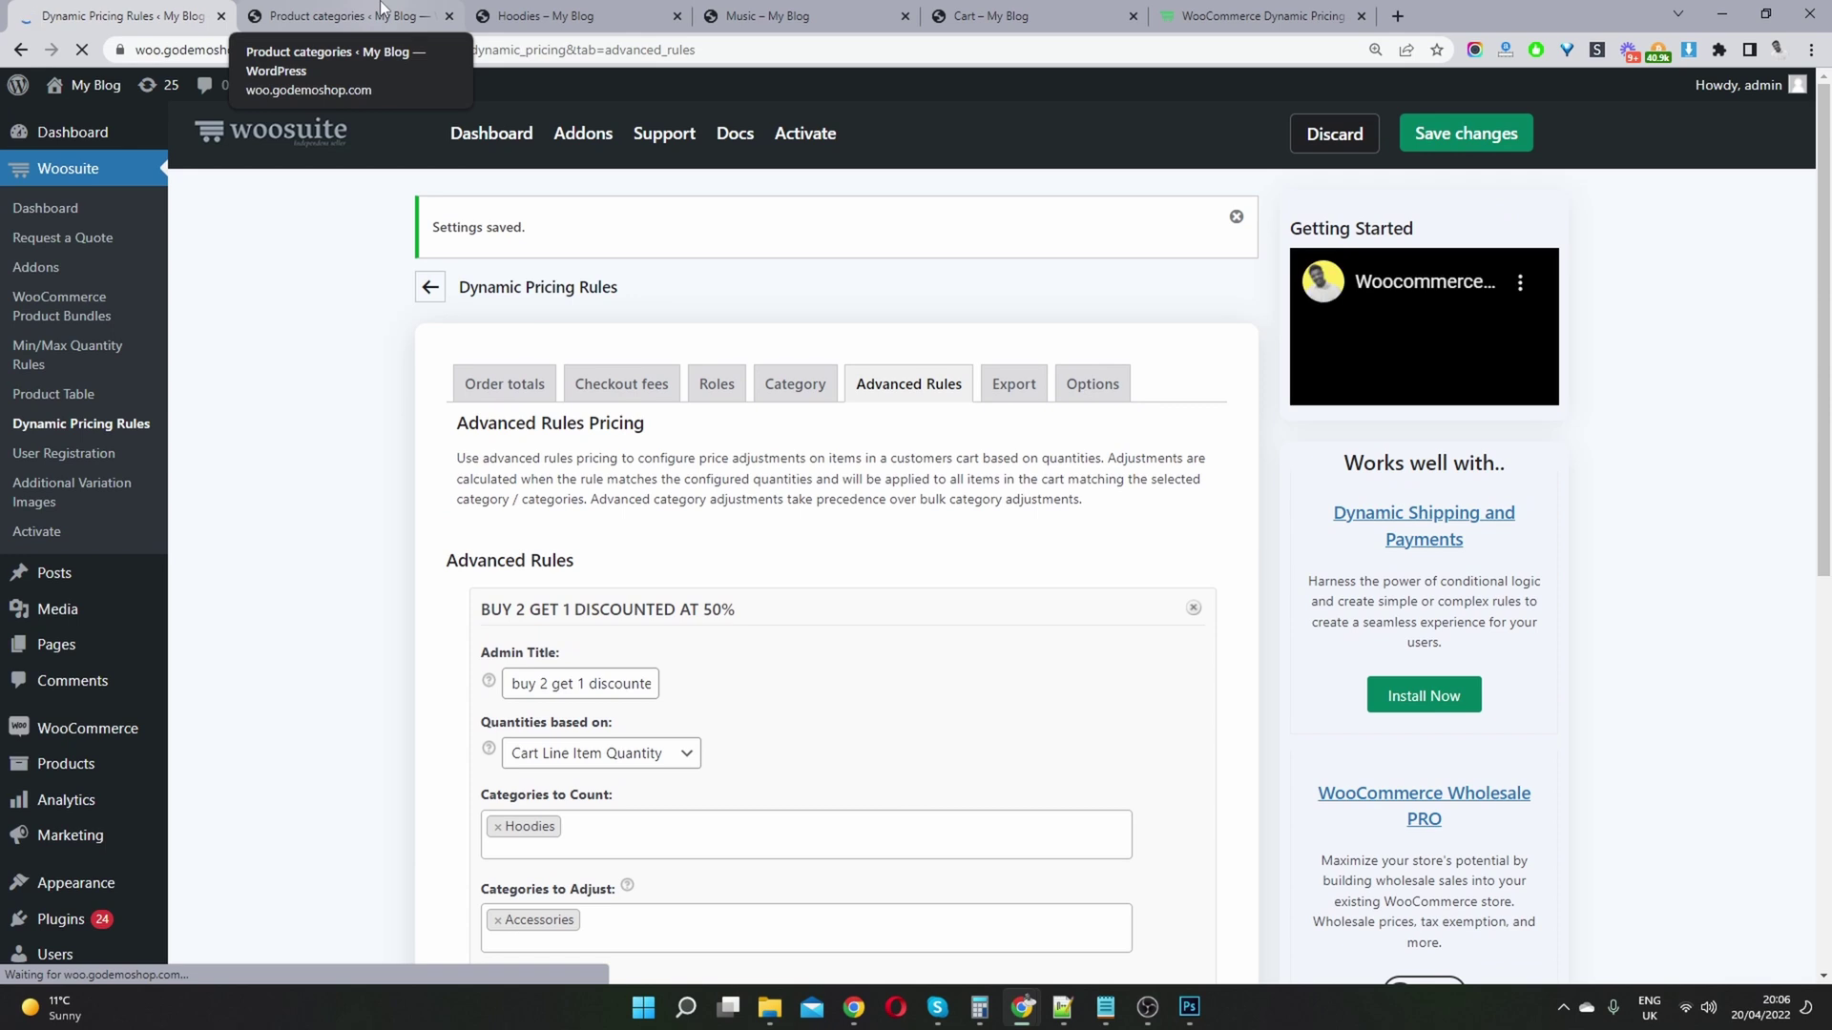
{"action": "left_click", "coordinate": [381, 10]}
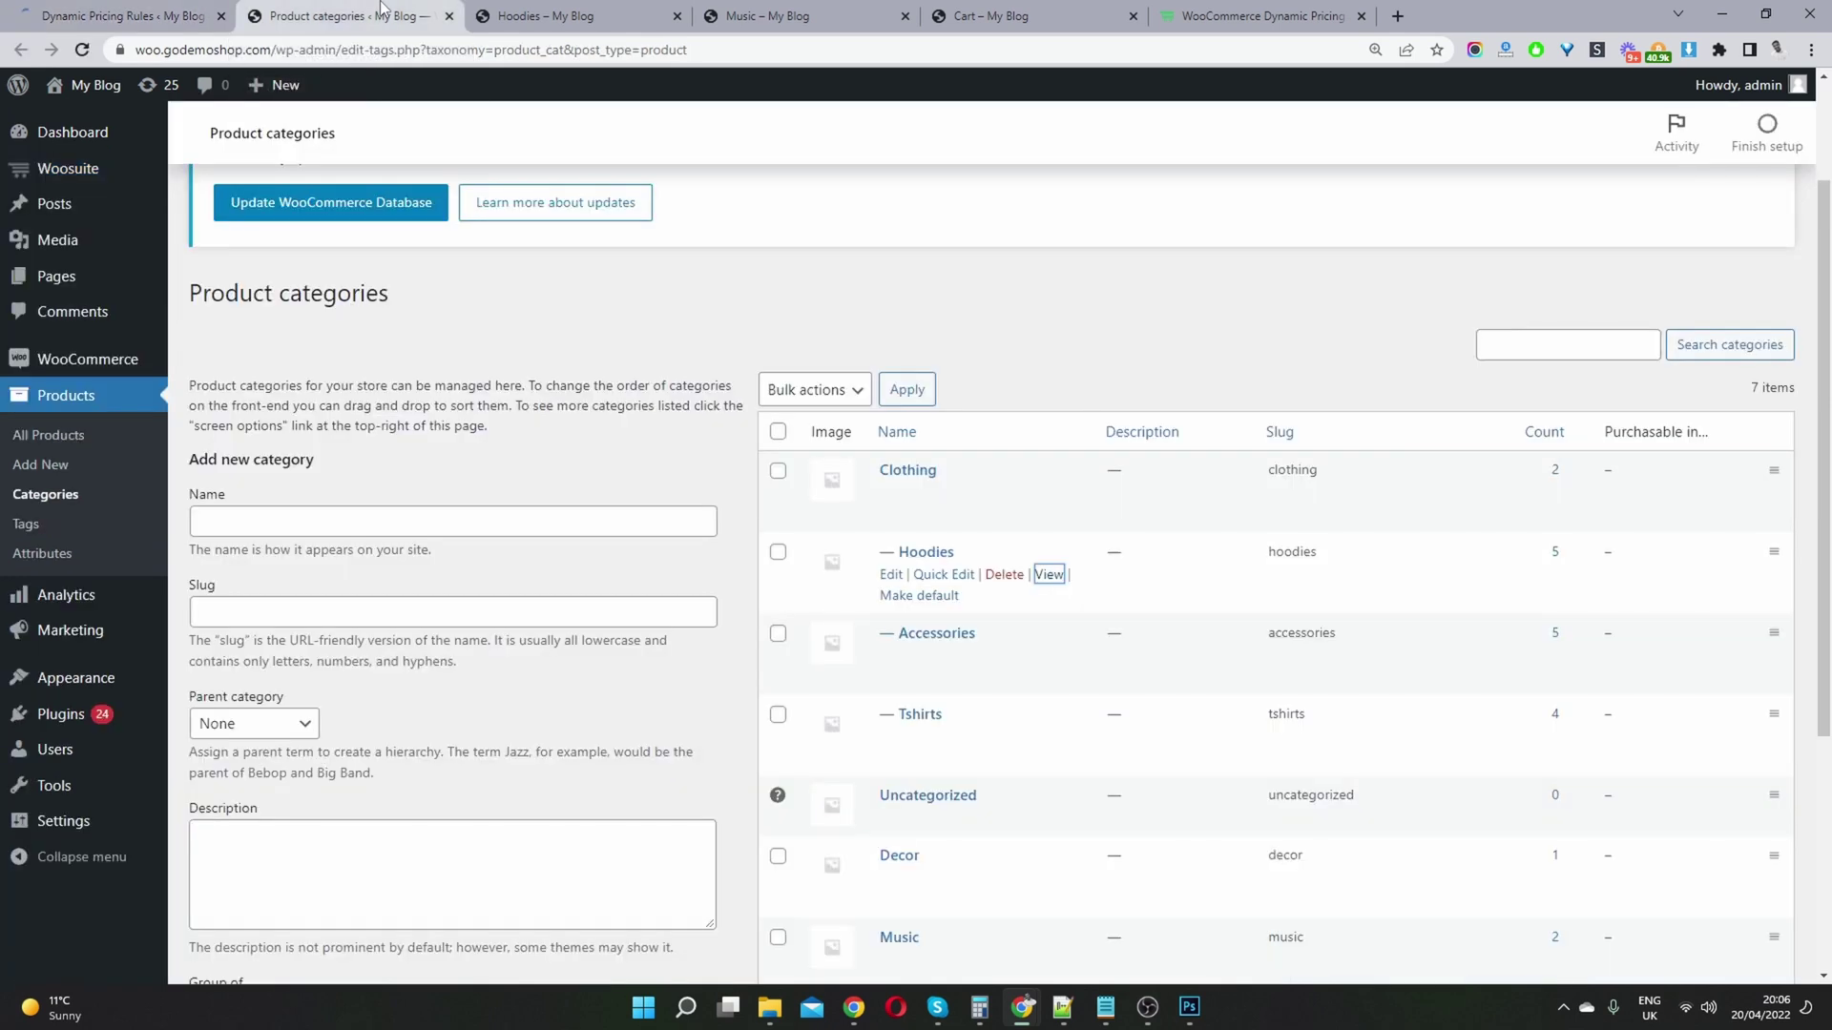
{"action": "scroll", "coordinate": [954, 411], "scroll_direction": "down", "scroll_amount": 3}
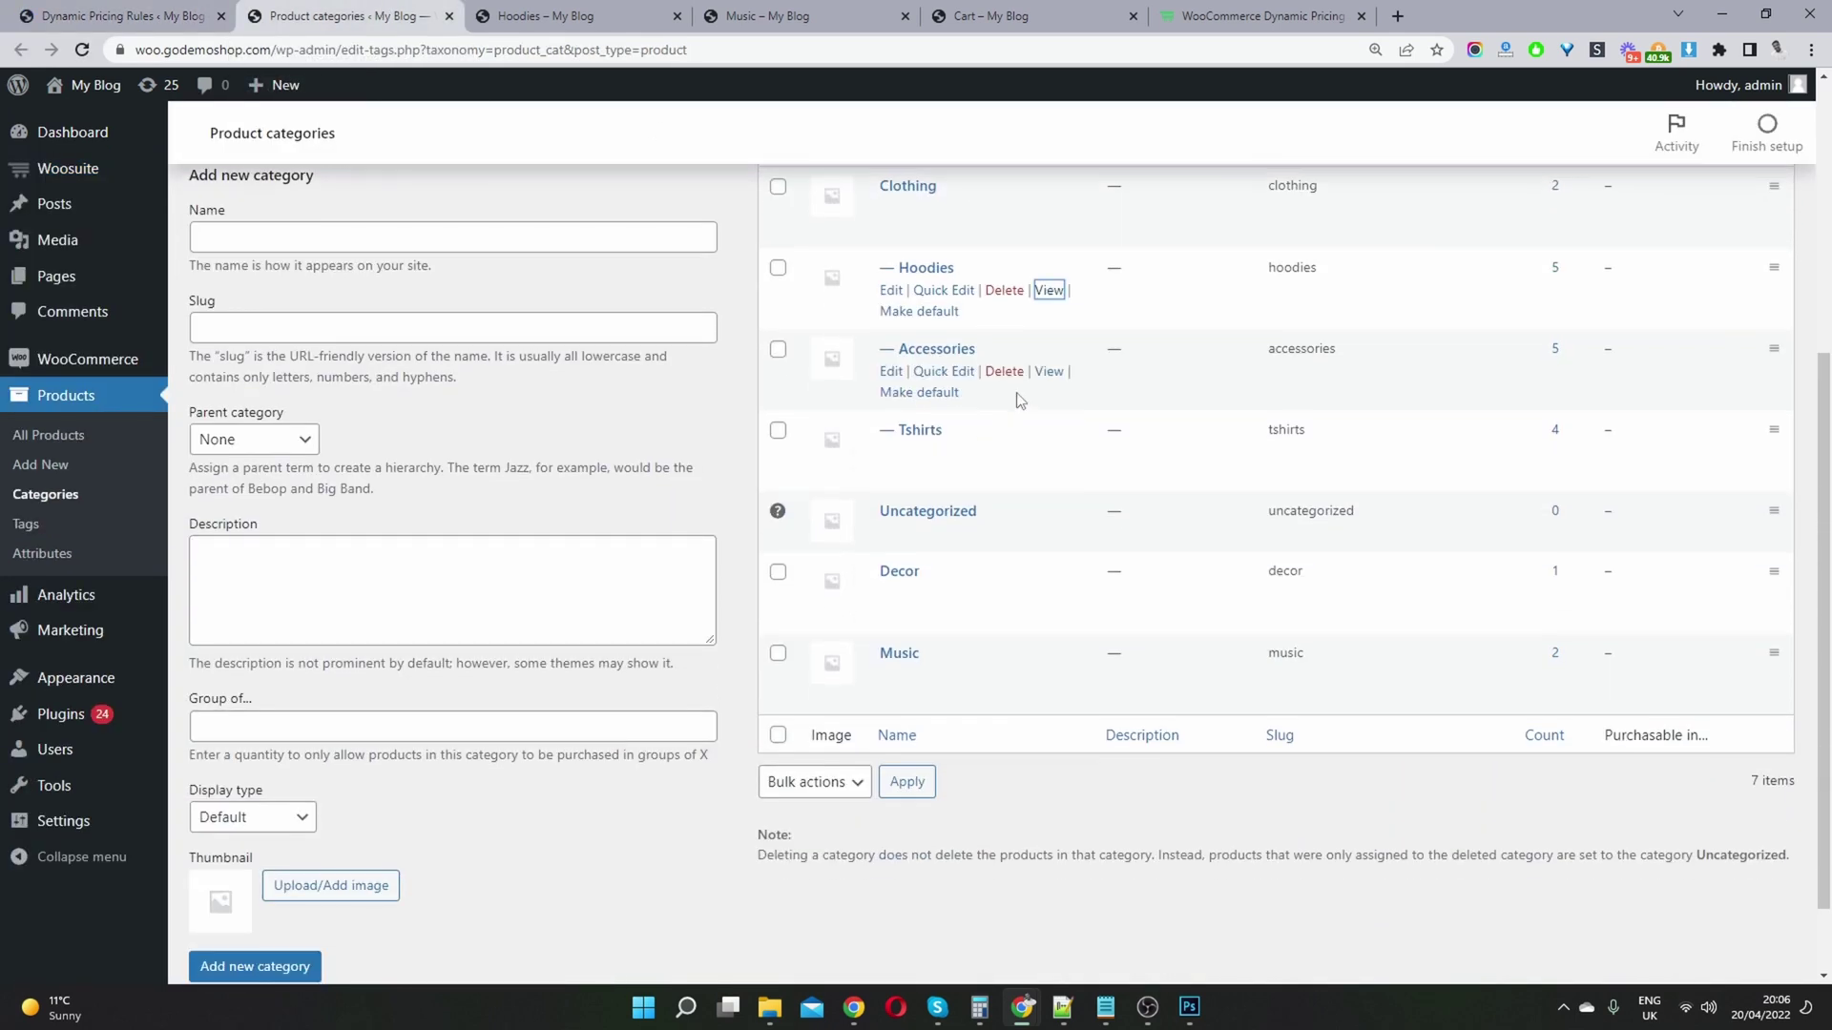
Add two Hoodie with Logo to the cart from the Hoodies category page
{"action": "left_click", "coordinate": [1048, 371], "text": "ctrl"}
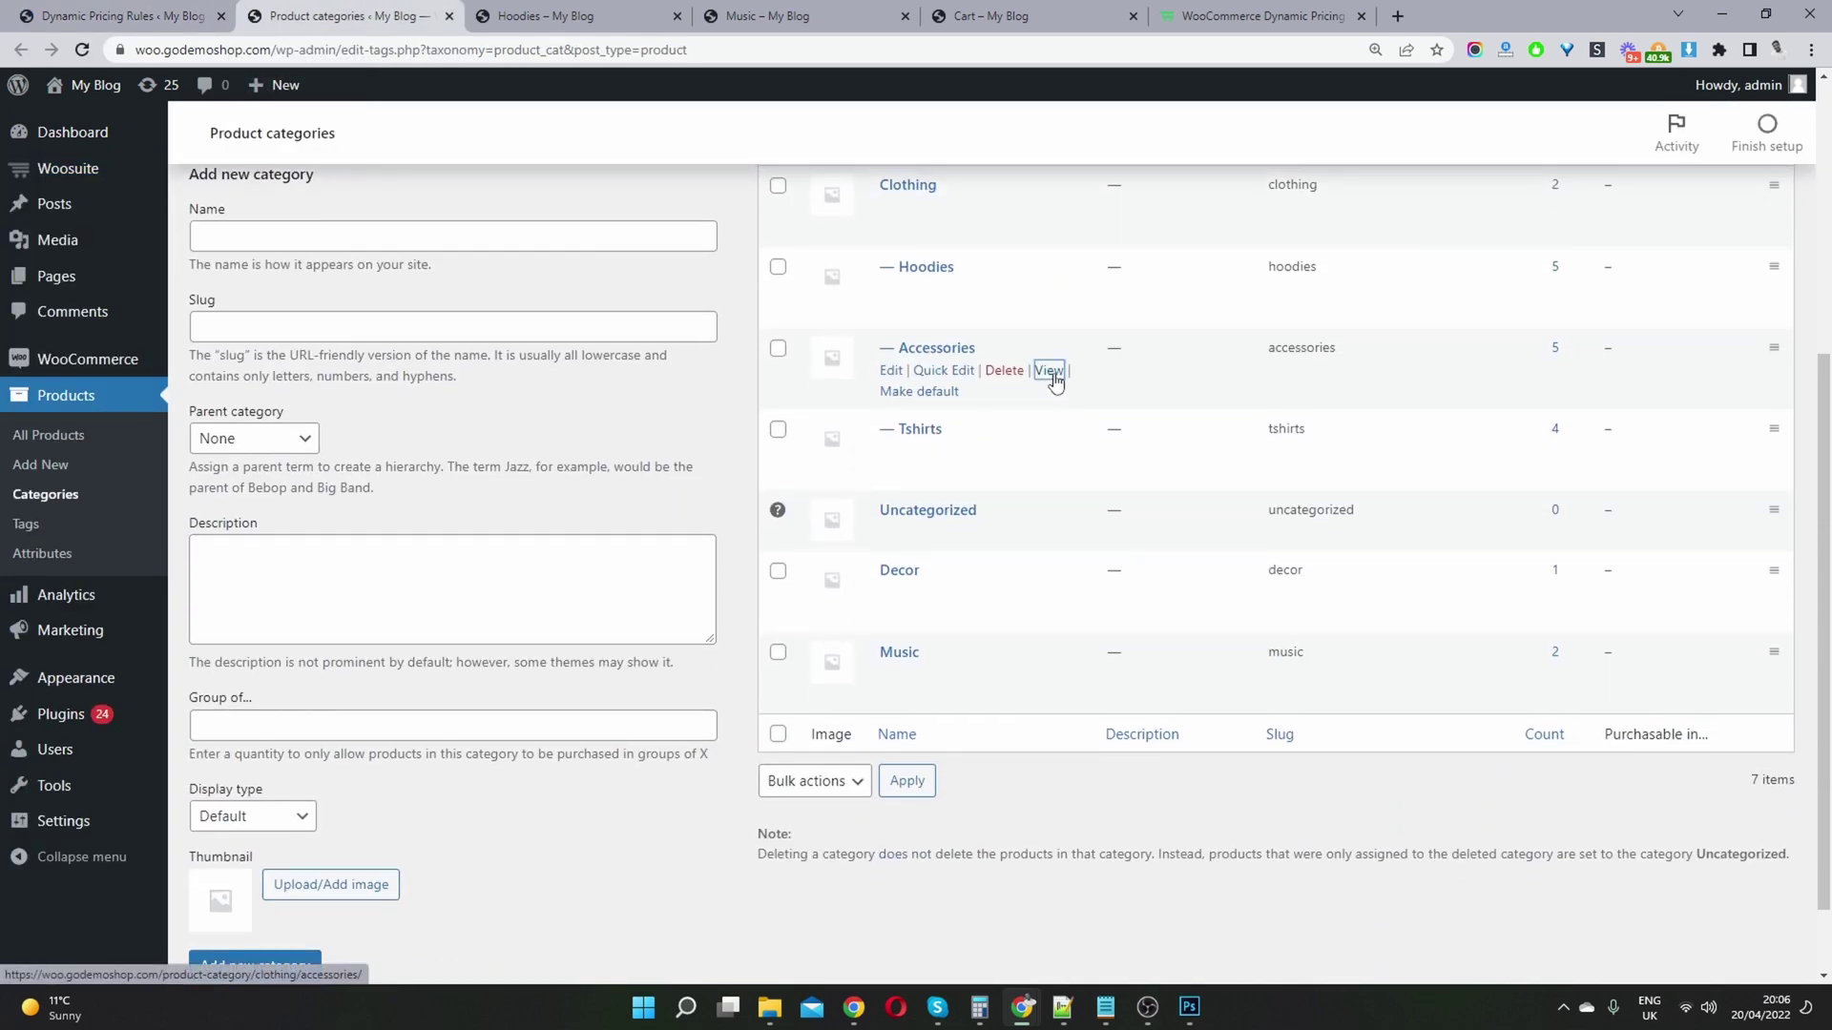
{"action": "left_click", "coordinate": [586, 13]}
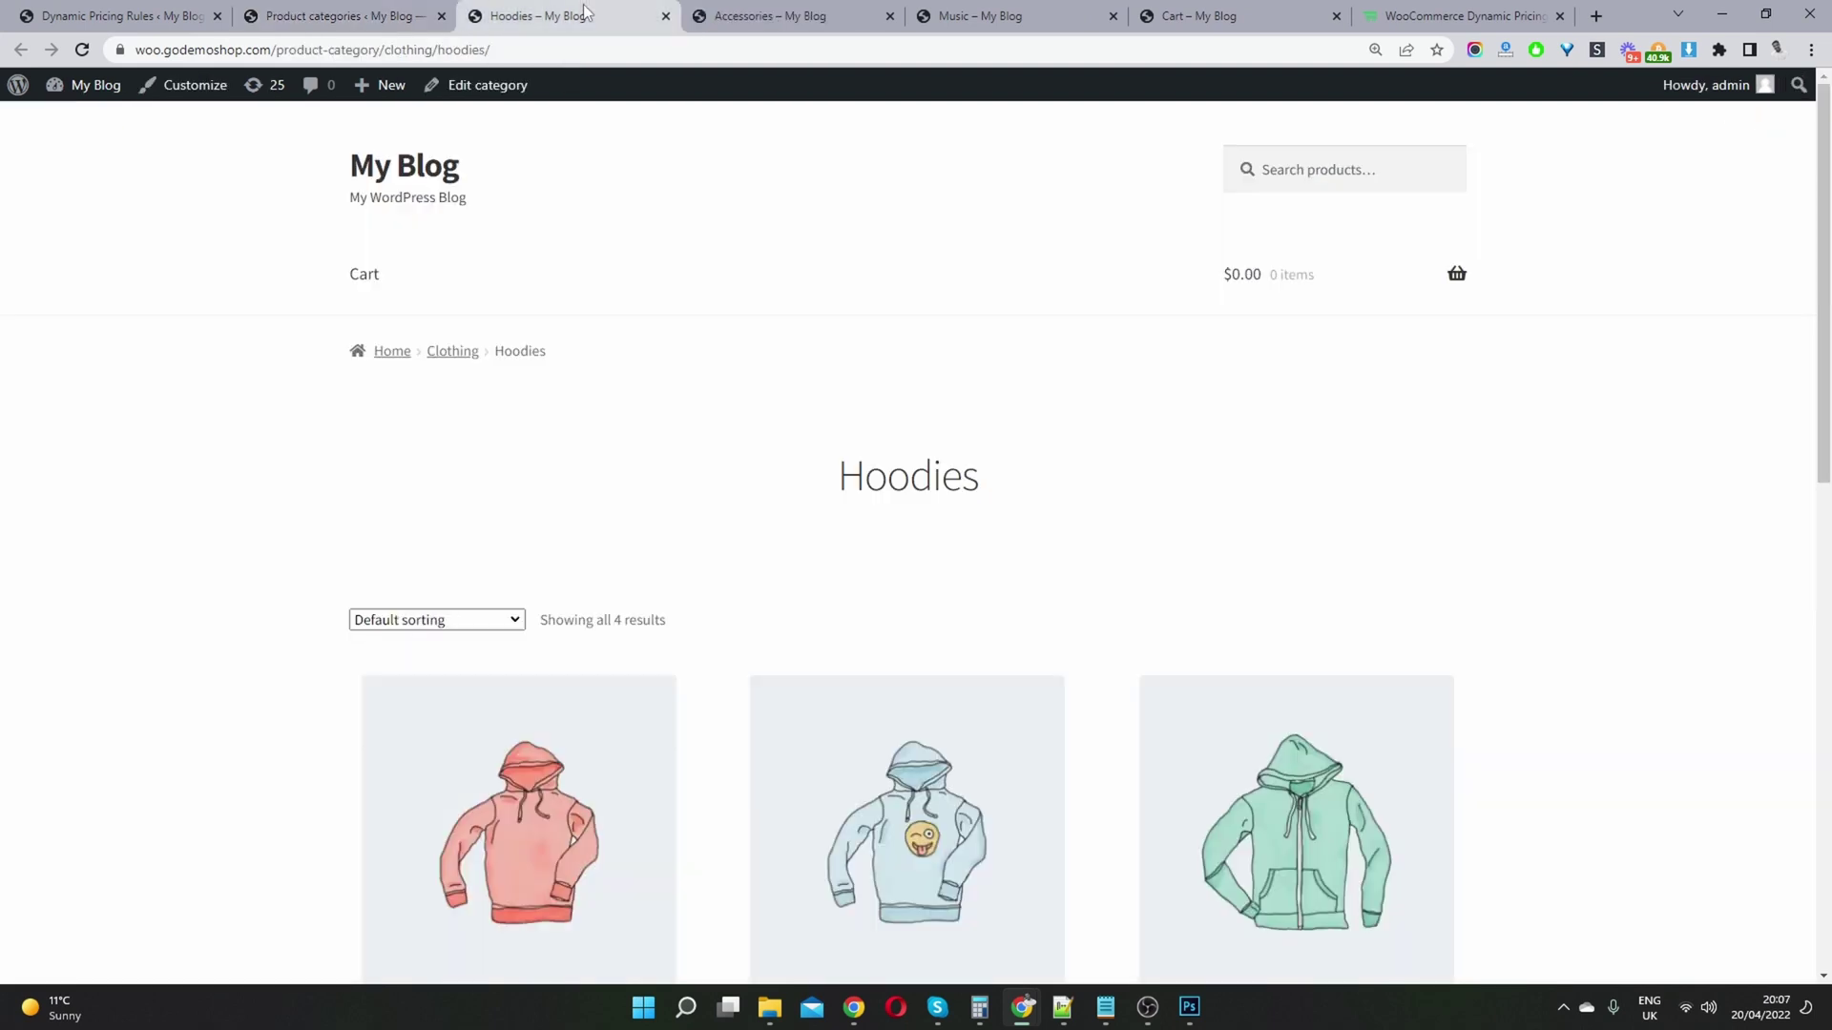
{"action": "scroll", "coordinate": [1133, 311], "scroll_direction": "down", "scroll_amount": 4}
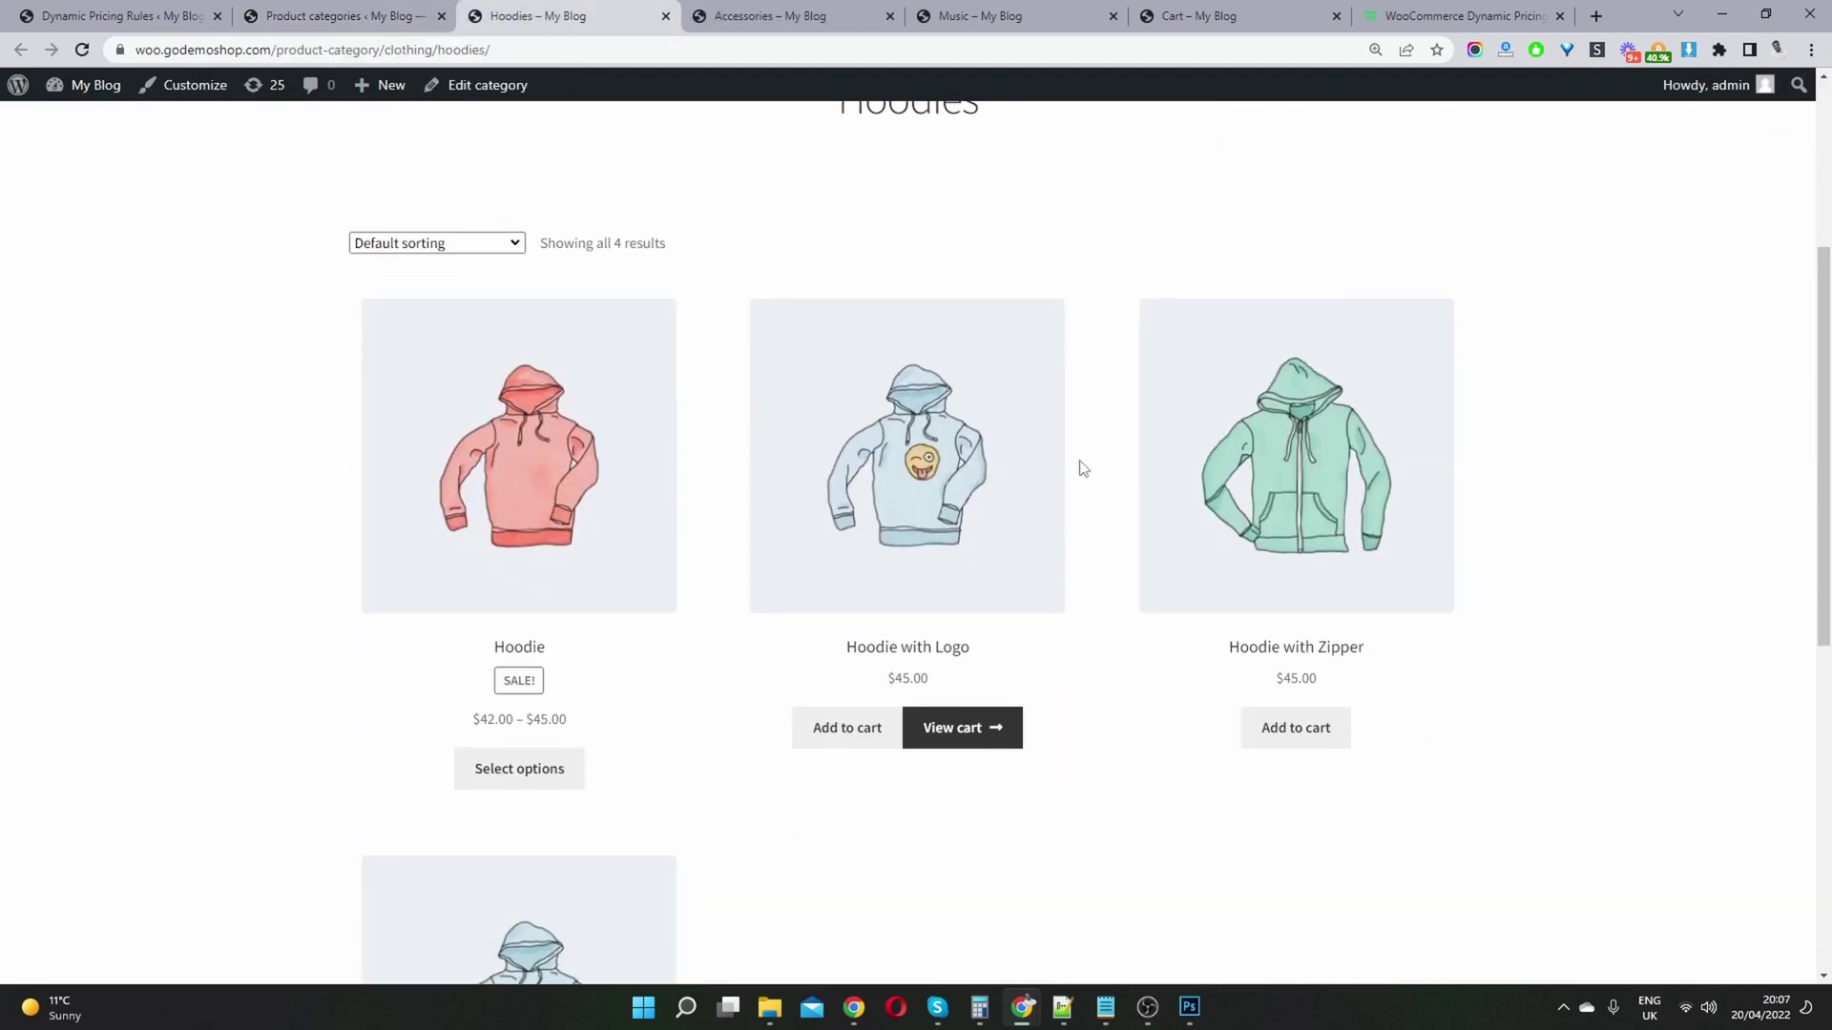
{"action": "left_click", "coordinate": [854, 727]}
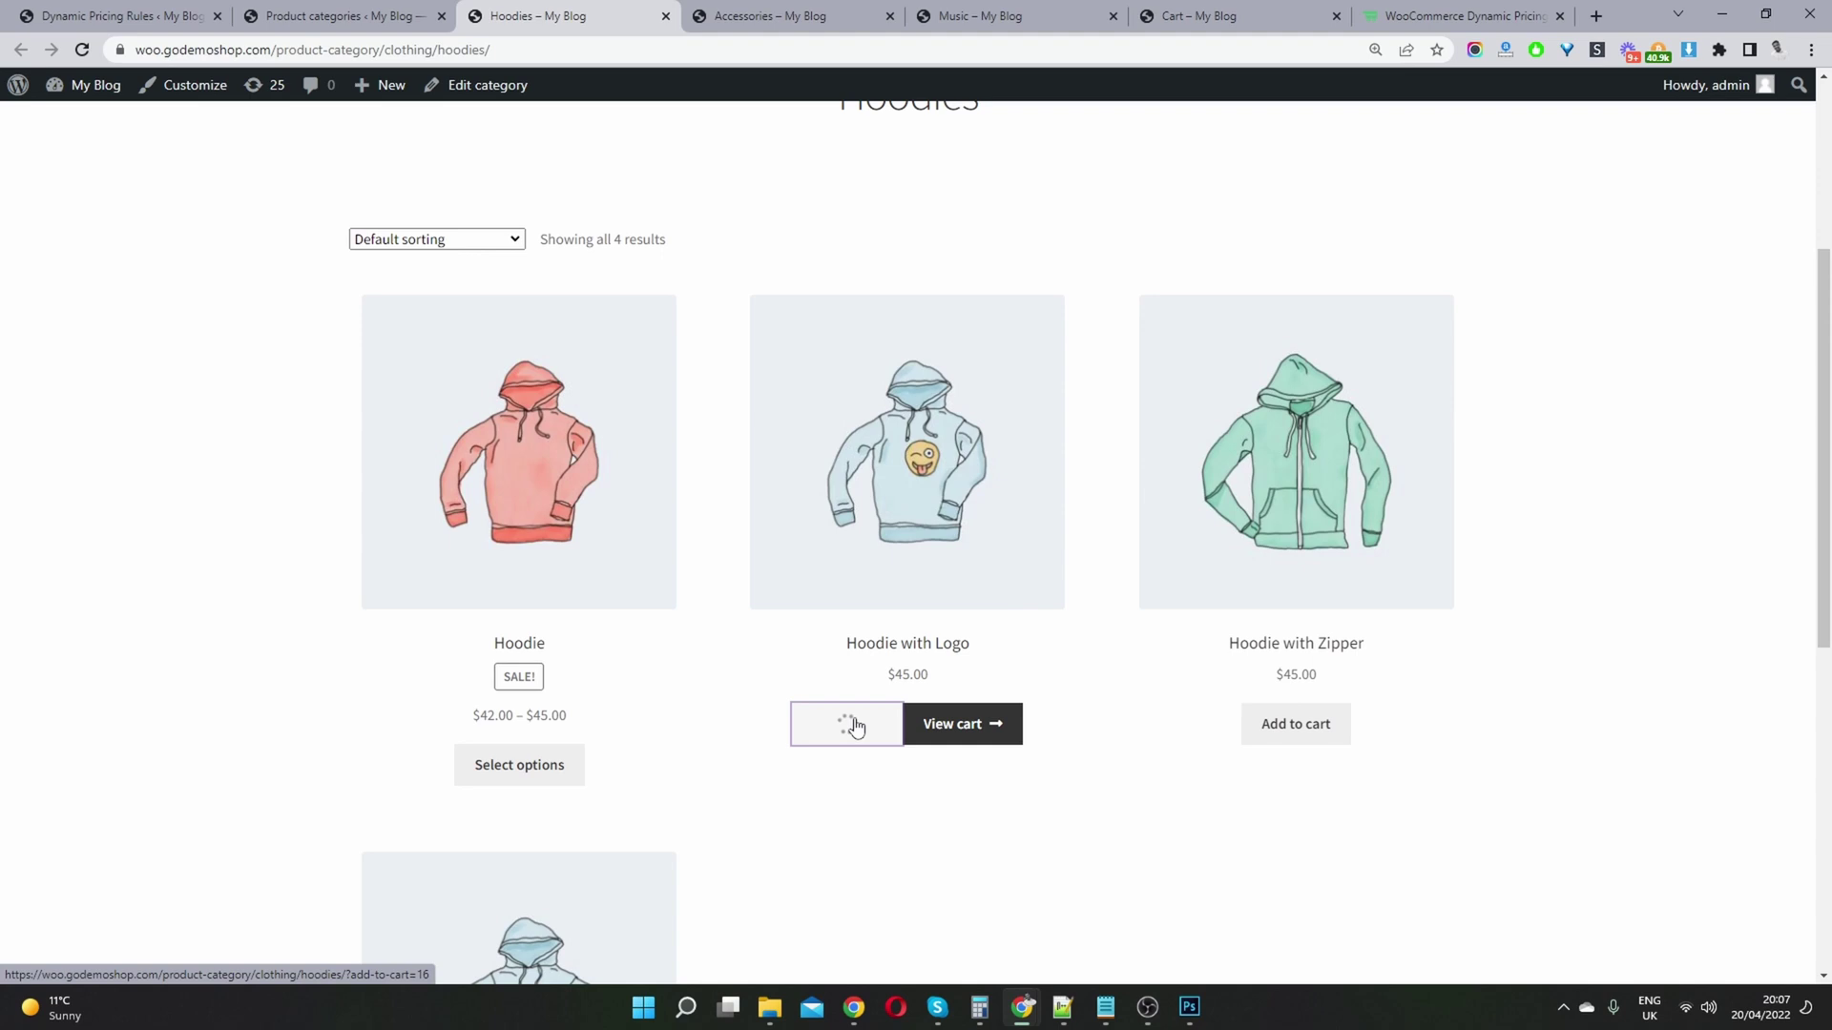
{"action": "left_click", "coordinate": [856, 727]}
Check the mini-cart shows both hoodies at full $45.00, a $90.00 subtotal
{"action": "scroll", "coordinate": [993, 576], "scroll_direction": "up", "scroll_amount": 4}
{"action": "mouse_move", "coordinate": [1457, 276]}
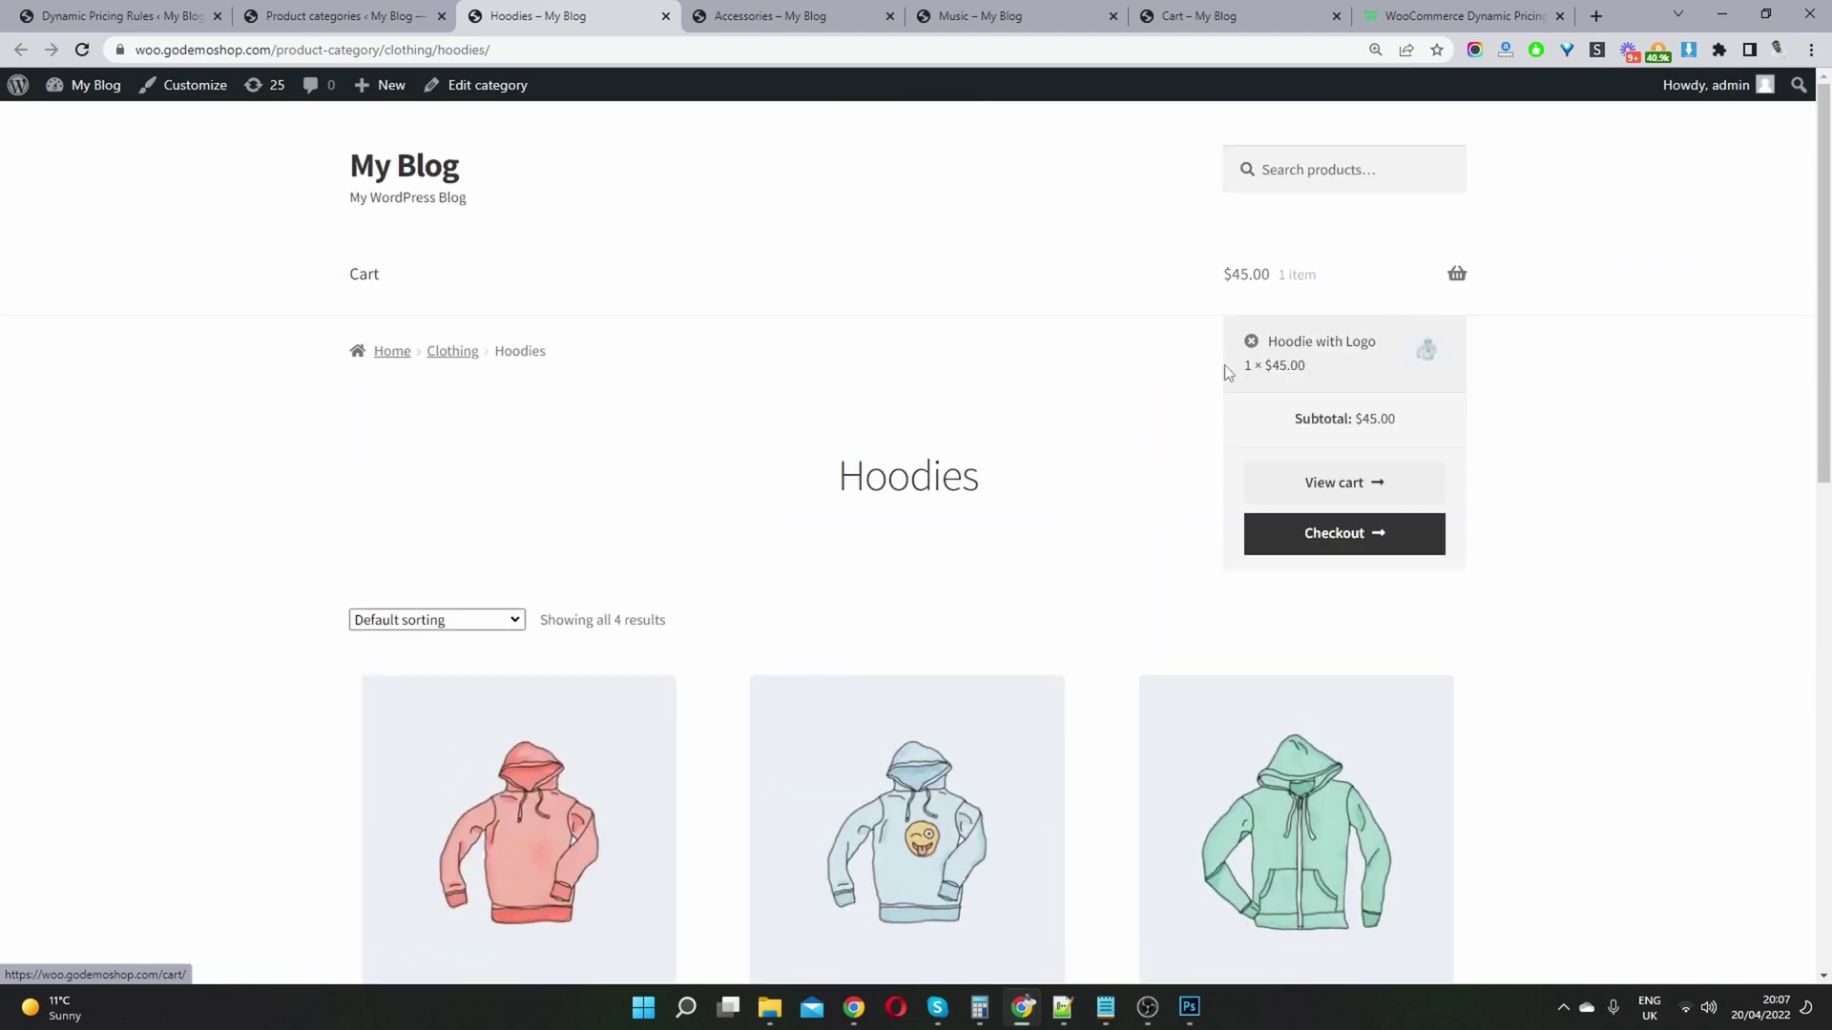
{"action": "scroll", "coordinate": [843, 776], "scroll_direction": "down", "scroll_amount": 5}
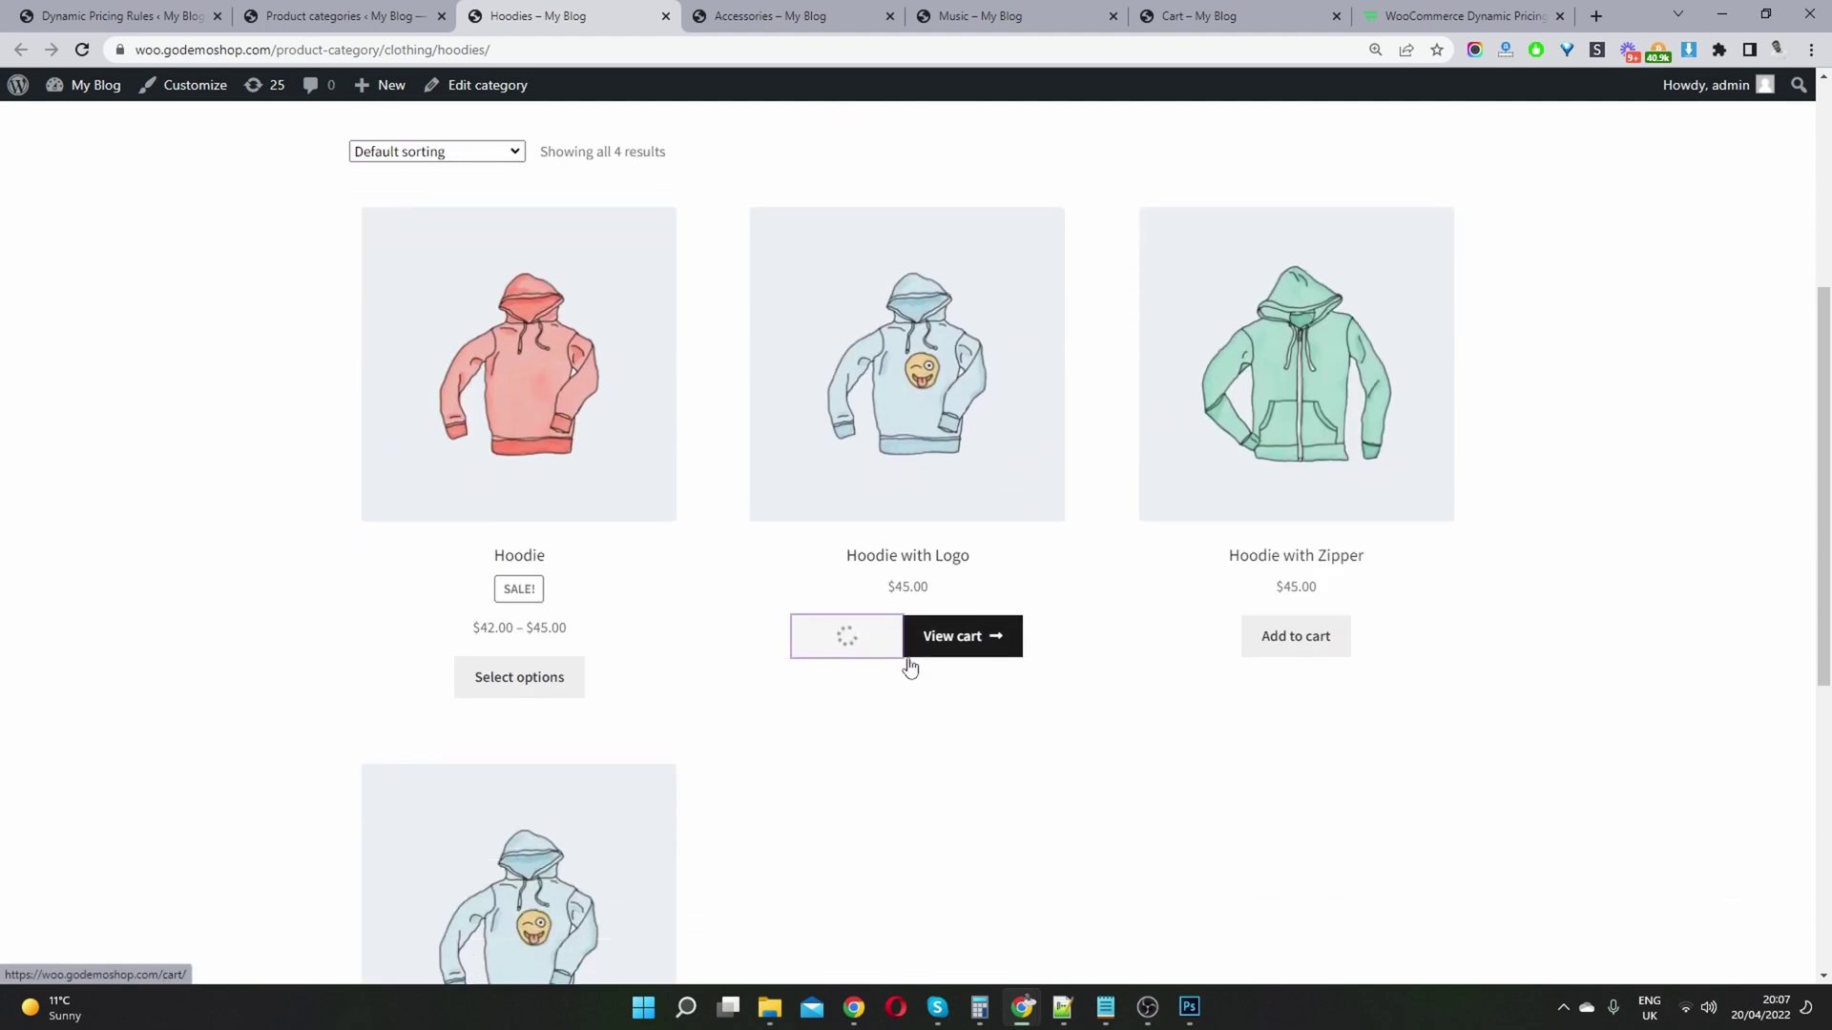
{"action": "scroll", "coordinate": [1092, 535], "scroll_direction": "up", "scroll_amount": 5}
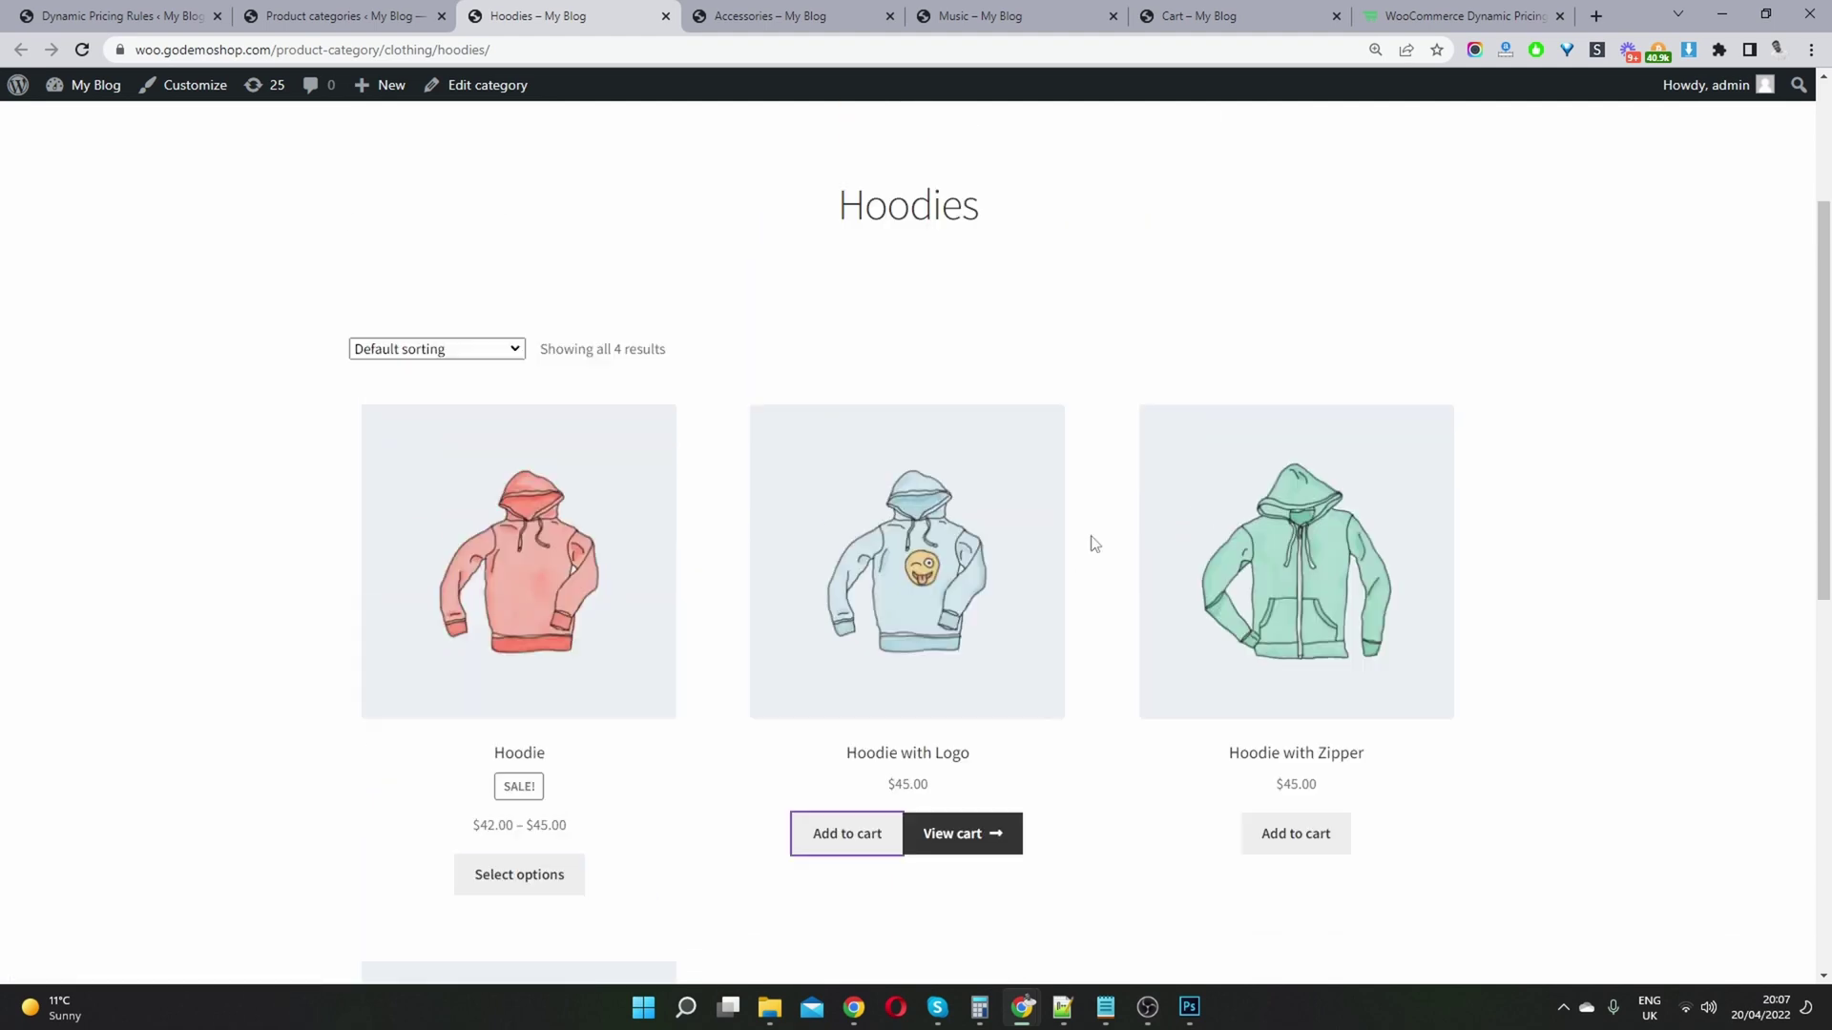
{"action": "mouse_move", "coordinate": [1289, 276]}
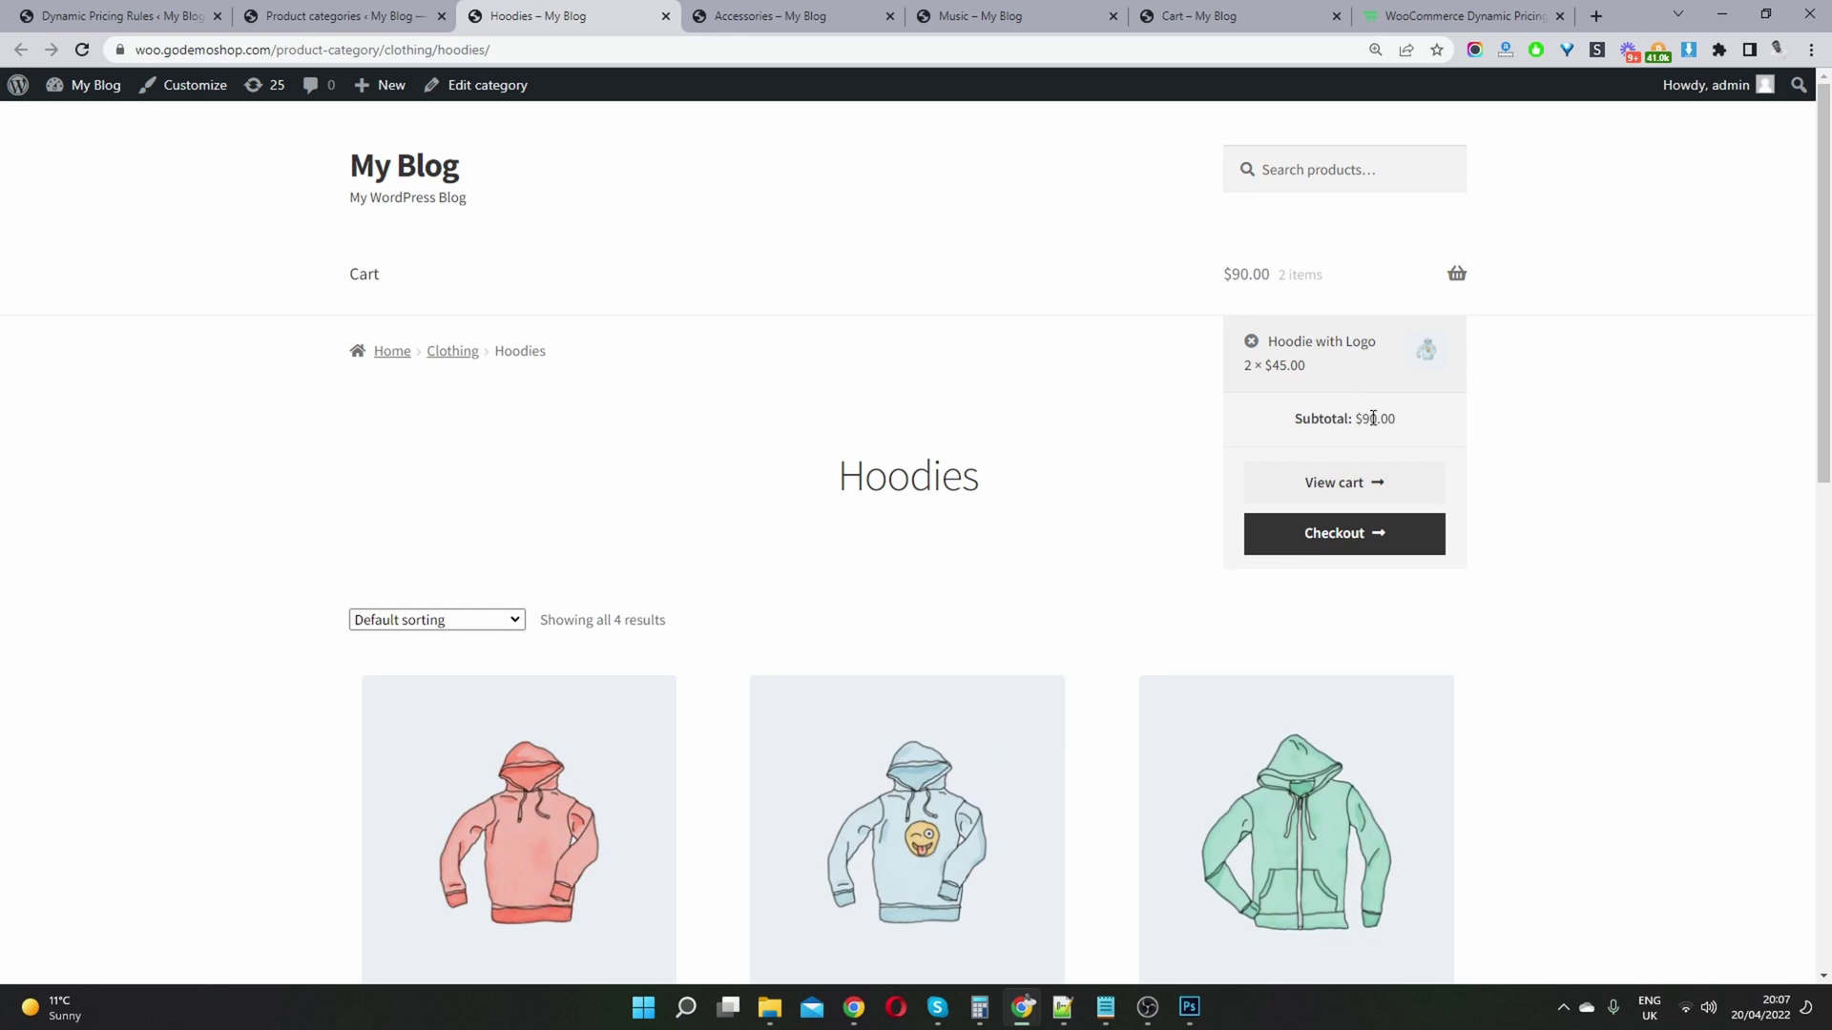
{"action": "left_click_drag", "start_coordinate": [1363, 418], "coordinate": [1377, 419]}
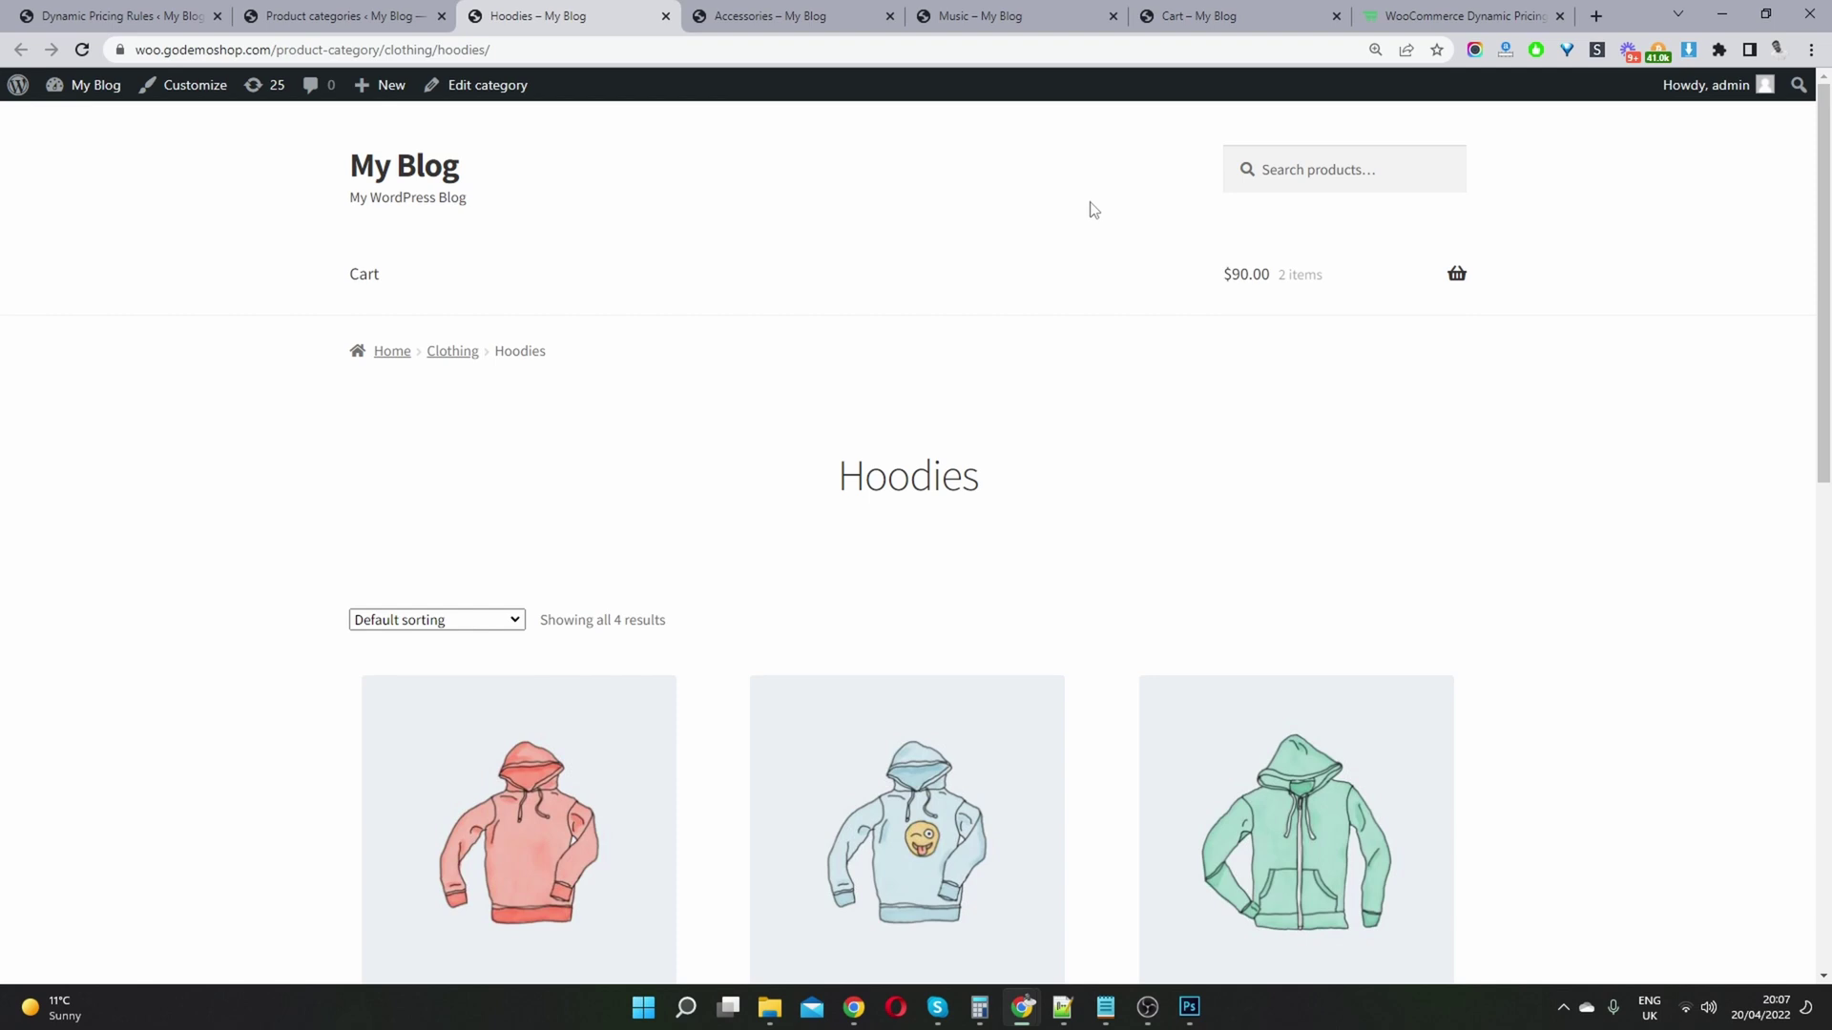
{"action": "left_click", "coordinate": [771, 12]}
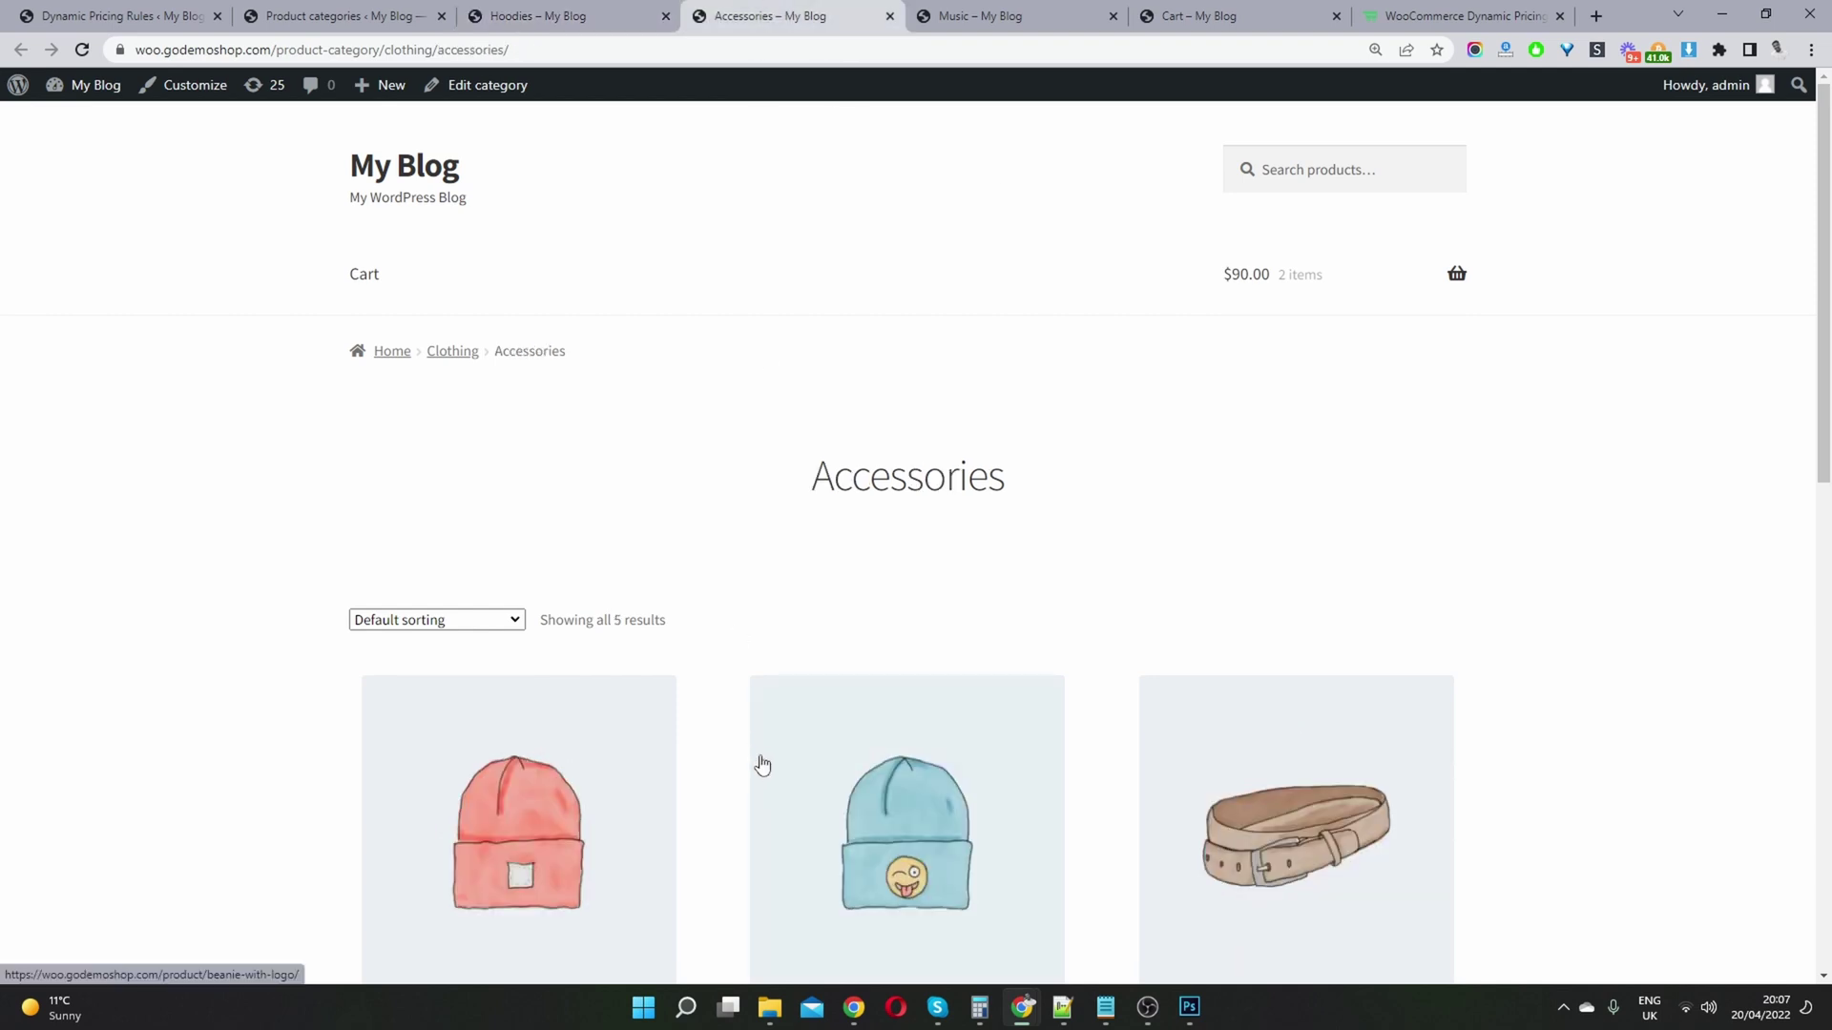
Add Sunglasses from Accessories and confirm they drop to $45.00, making $135.00 for 3 items
{"action": "scroll", "coordinate": [756, 753], "scroll_direction": "down", "scroll_amount": 5}
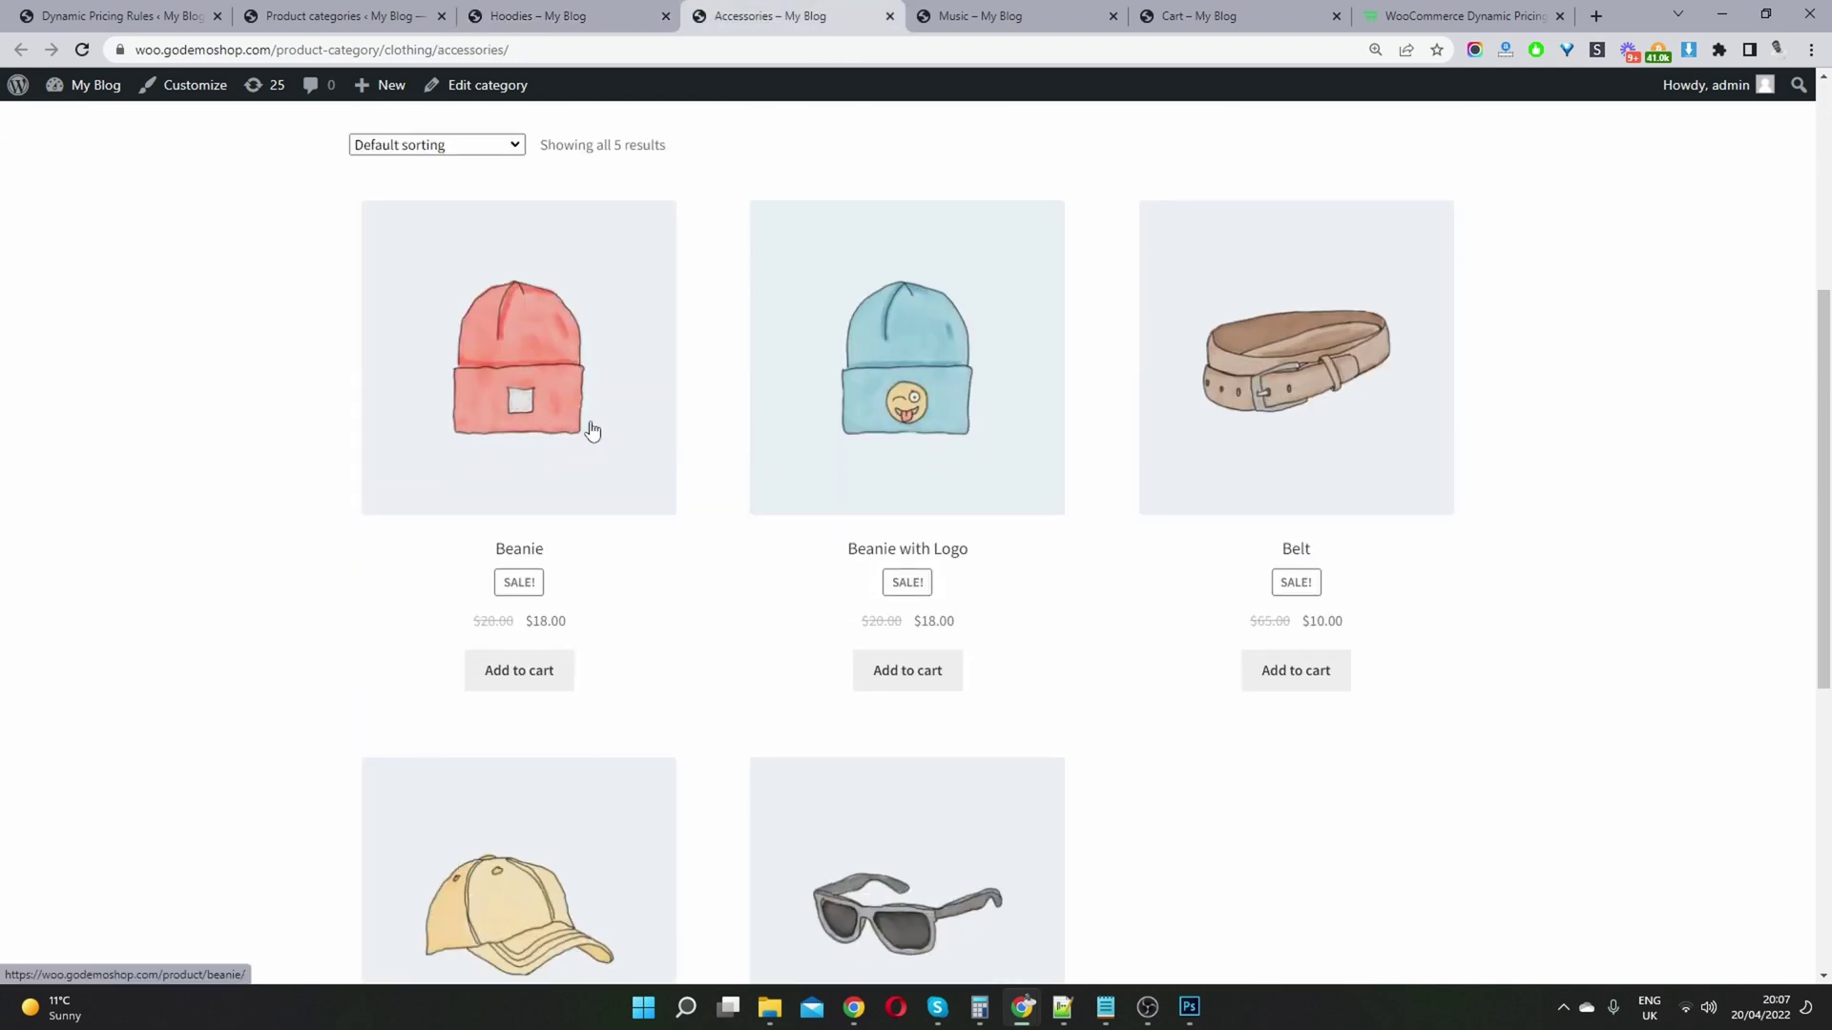
{"action": "scroll", "coordinate": [591, 425], "scroll_direction": "down", "scroll_amount": 5}
{"action": "scroll", "coordinate": [618, 413], "scroll_direction": "down", "scroll_amount": 1}
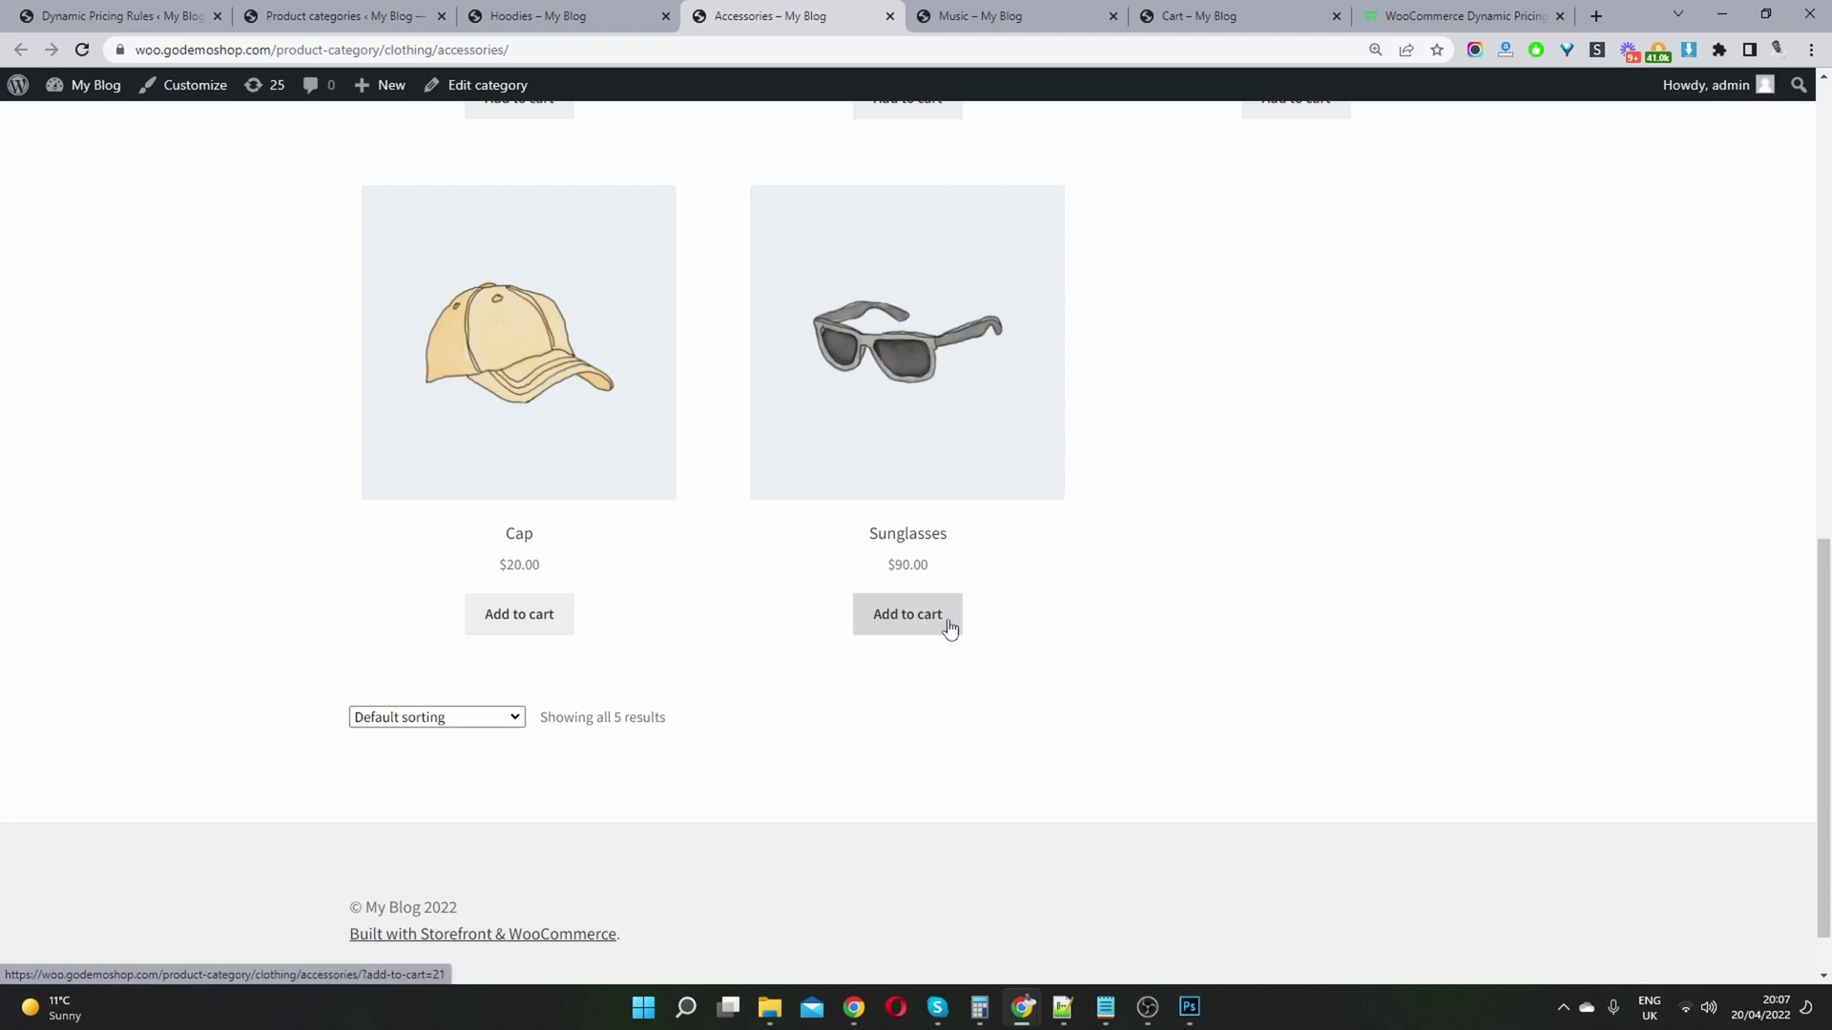
{"action": "left_click", "coordinate": [936, 621]}
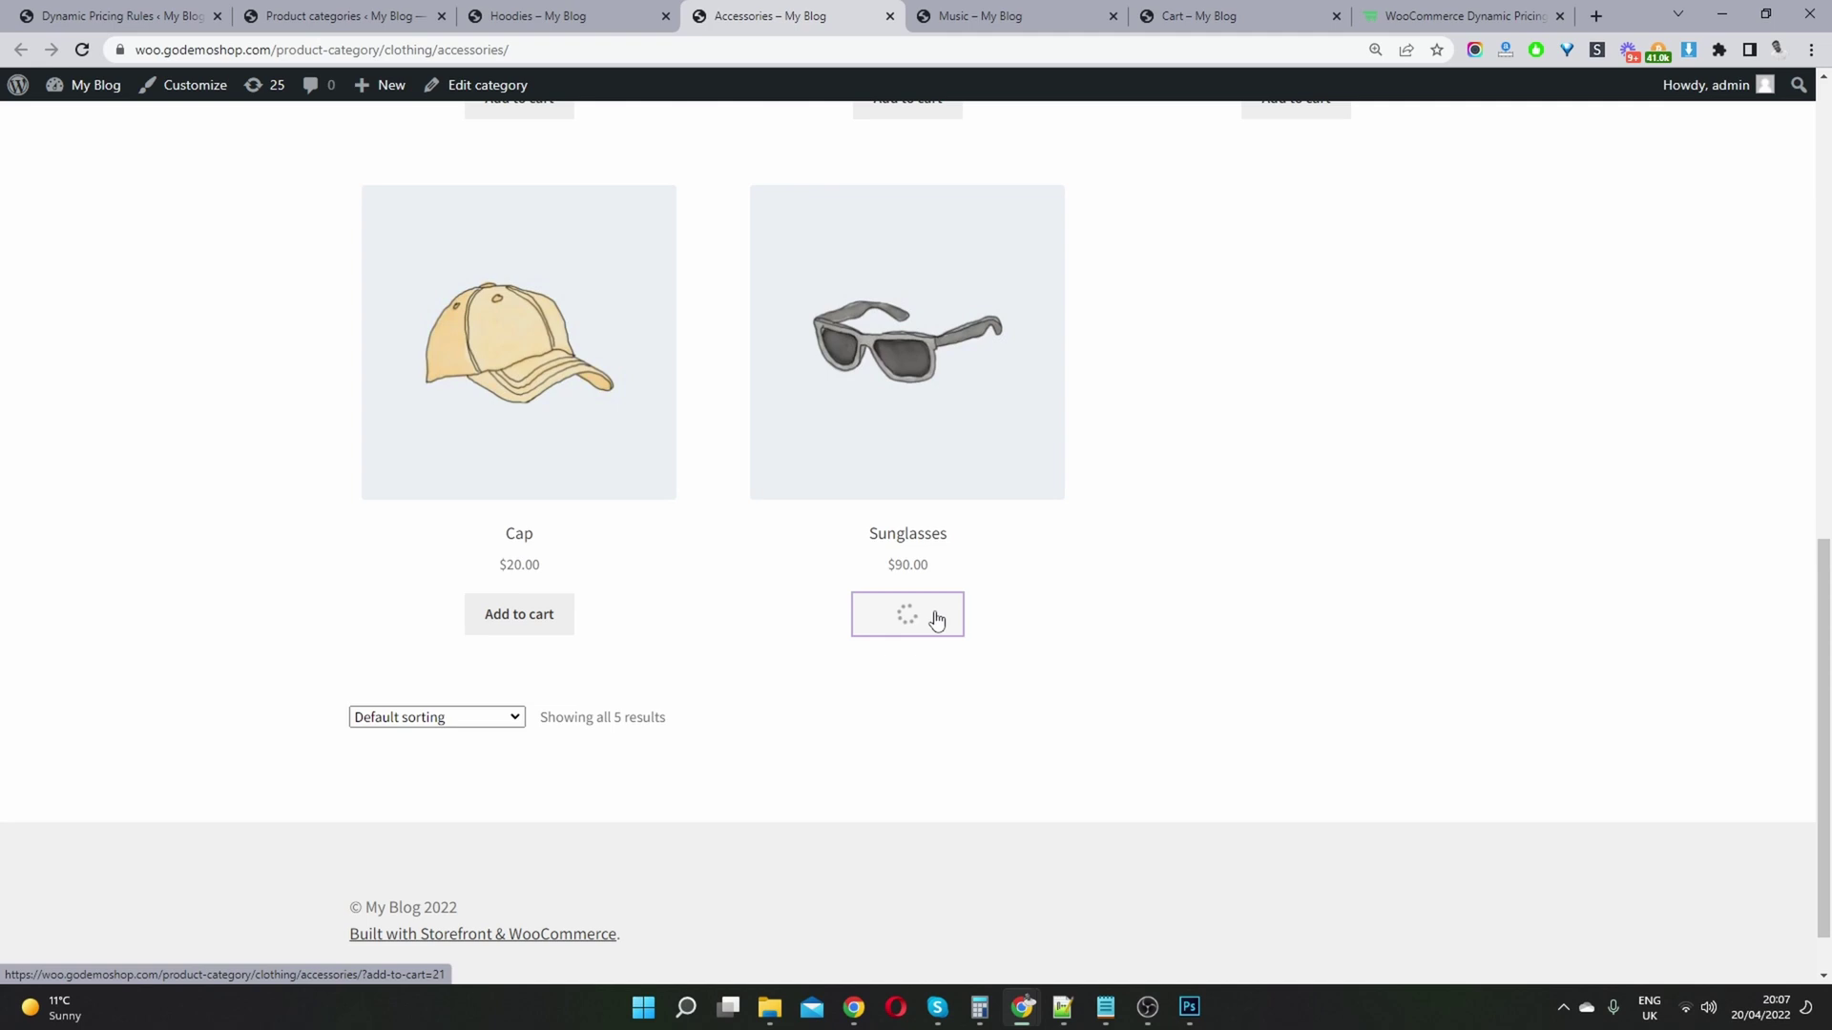
{"action": "mouse_move", "coordinate": [1378, 284]}
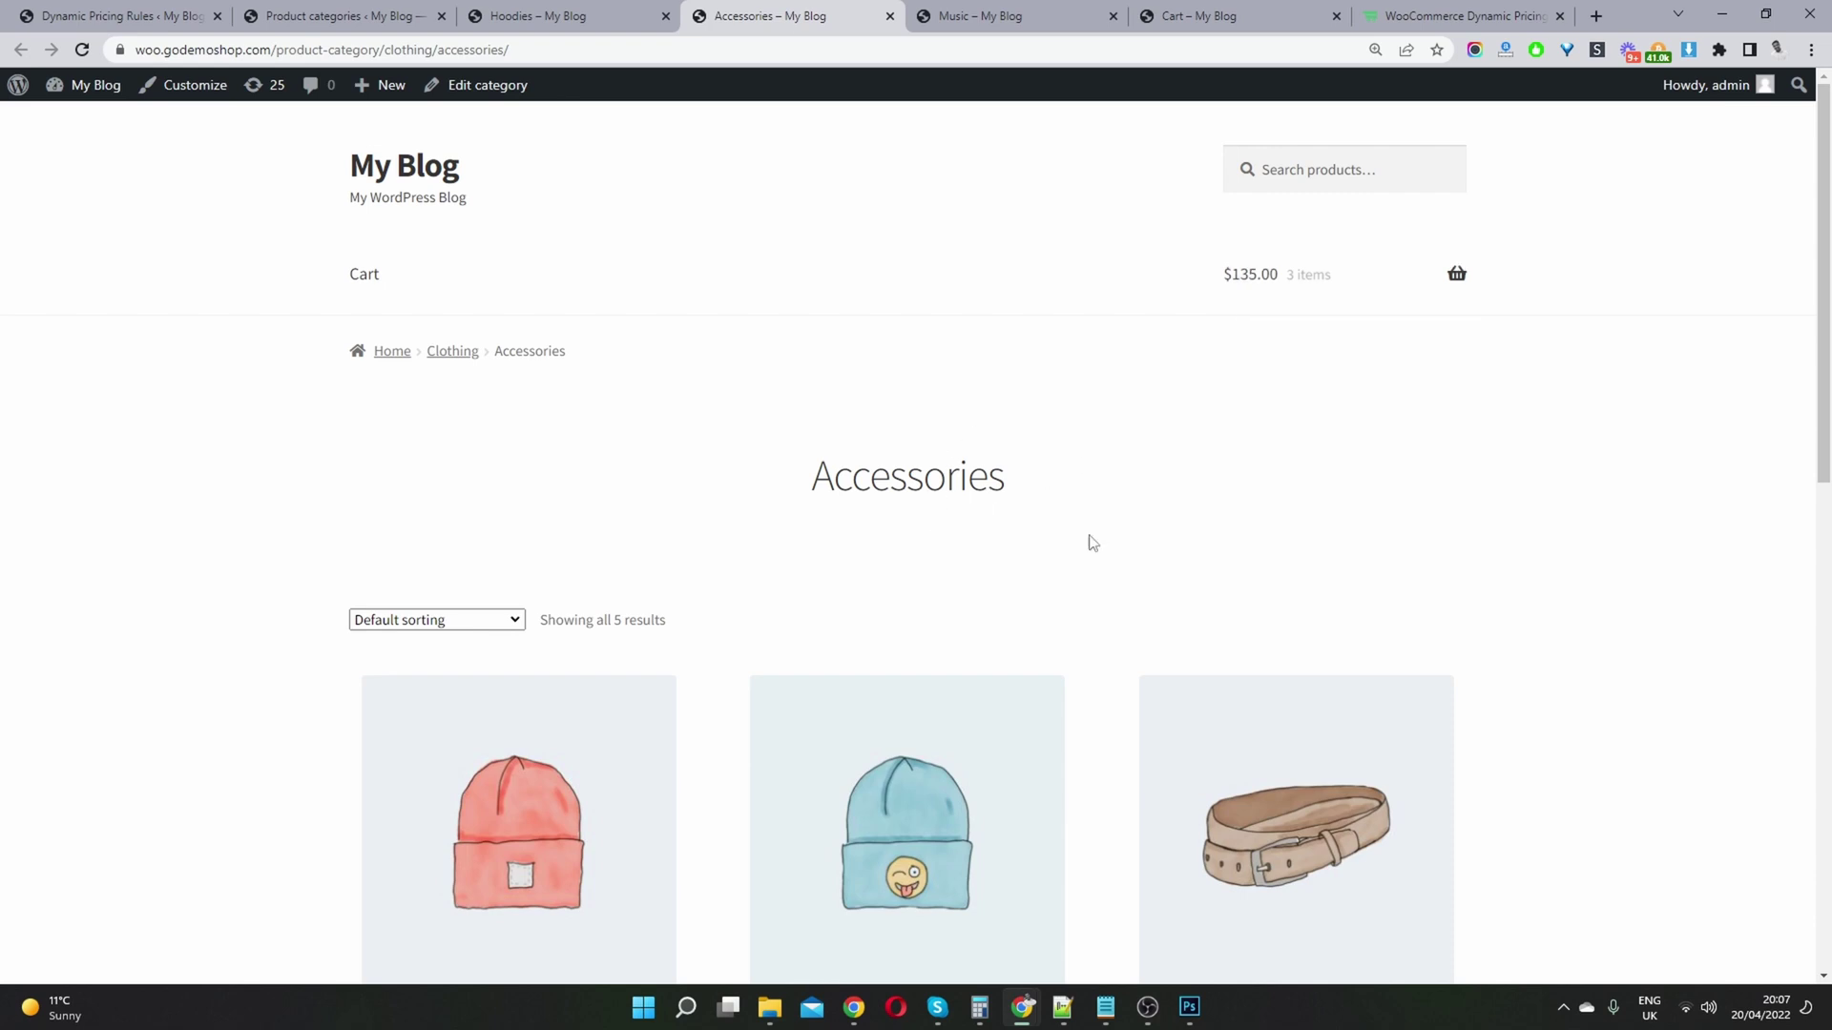
{"action": "mouse_move", "coordinate": [1333, 327]}
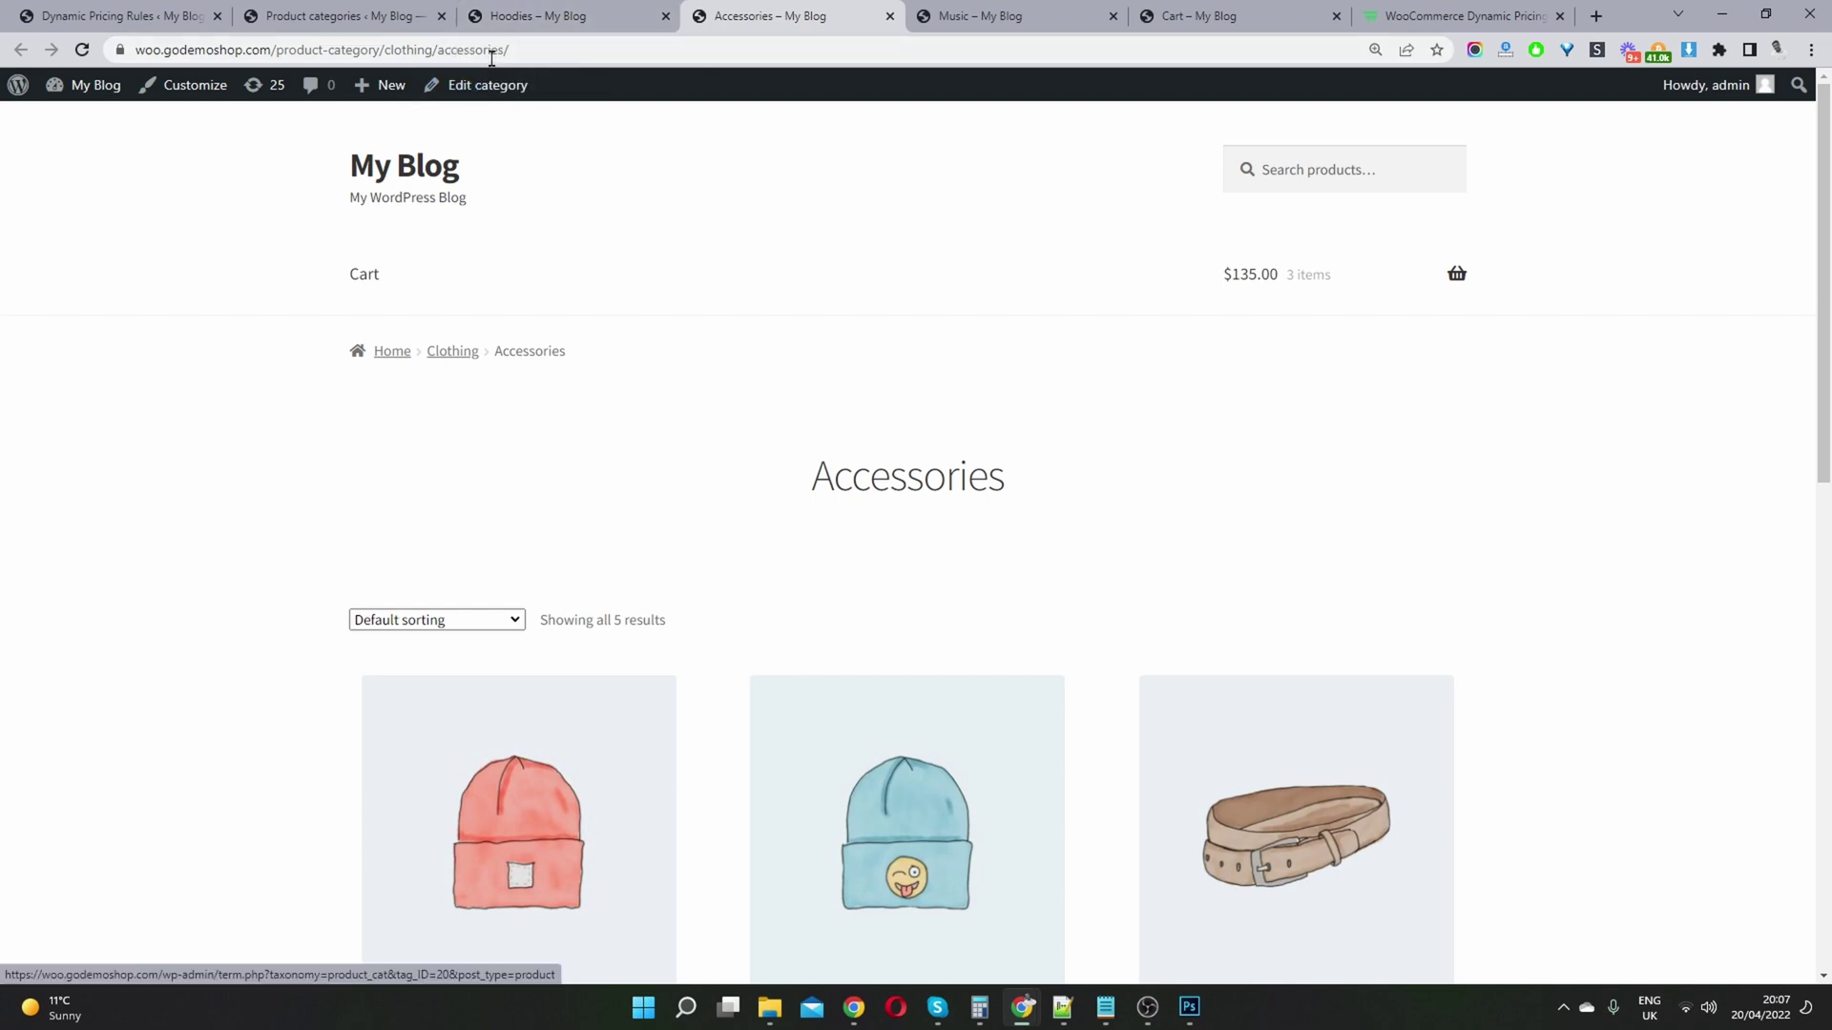
{"action": "left_click", "coordinate": [344, 12]}
Count quantities by Sum of Category and adjust Hoodies instead of Accessories
{"action": "left_click", "coordinate": [109, 11]}
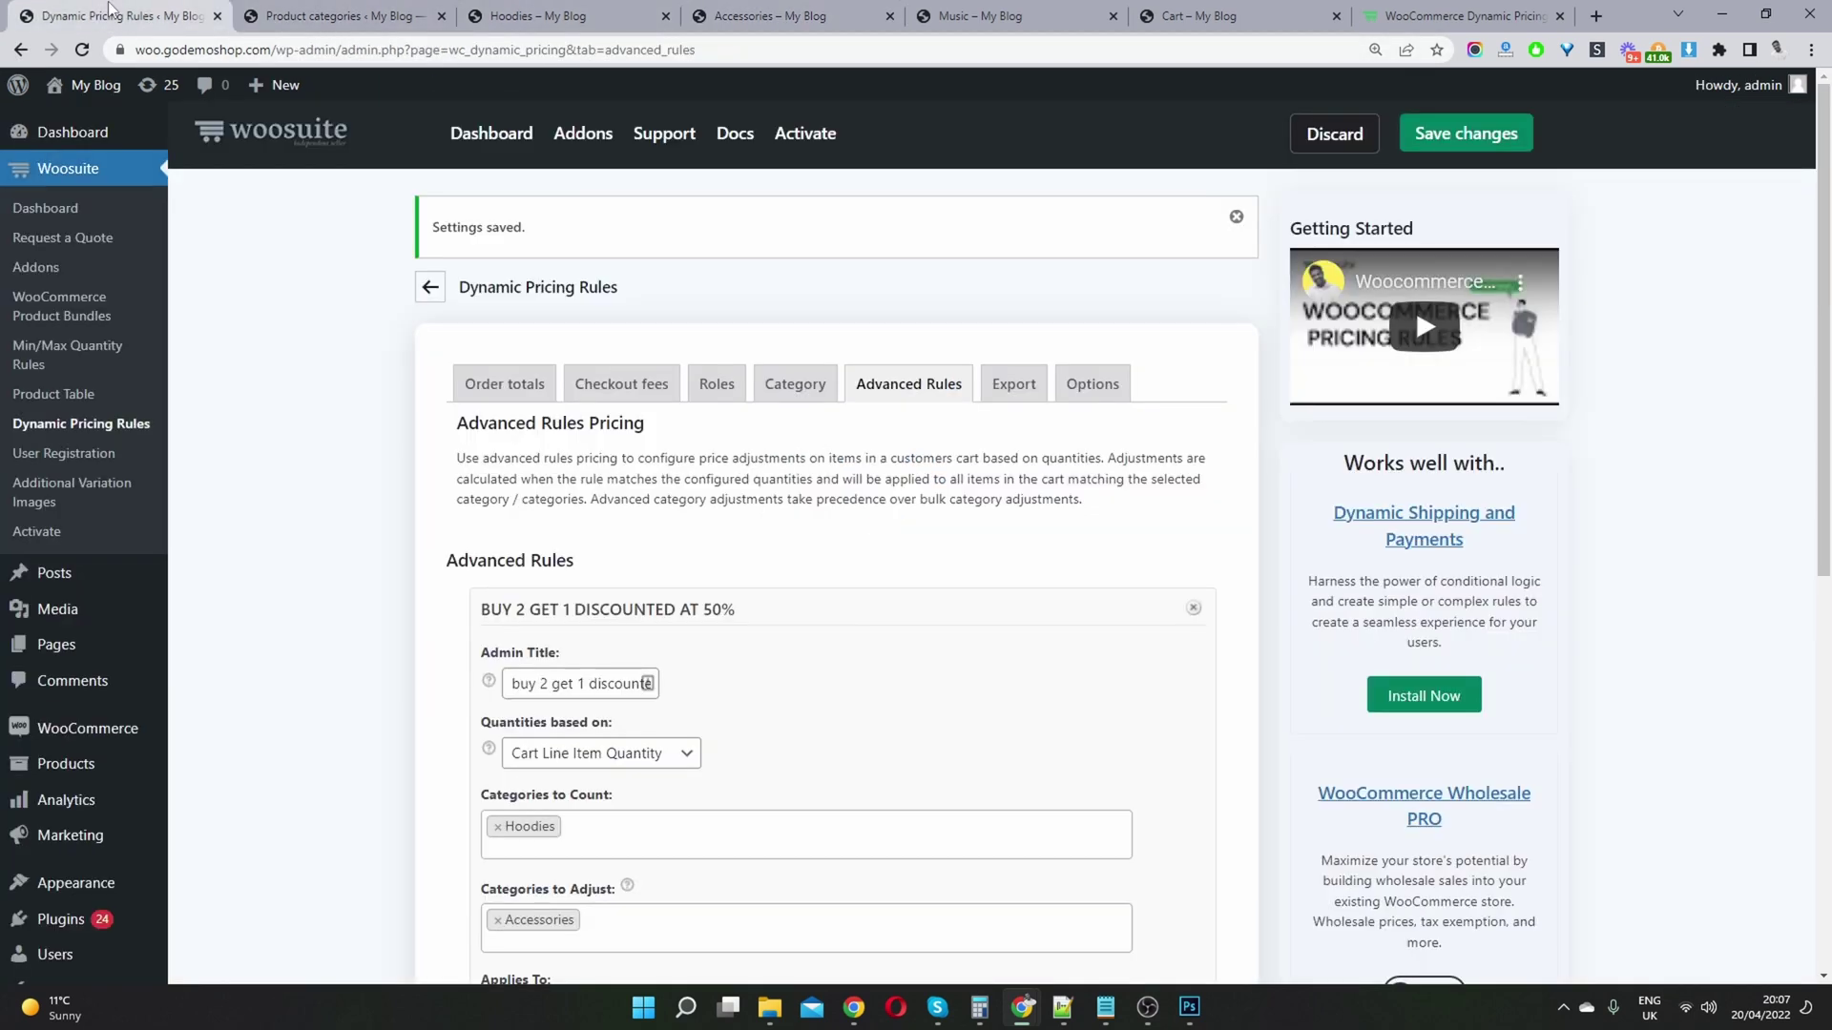
{"action": "scroll", "coordinate": [759, 480], "scroll_direction": "down", "scroll_amount": 4}
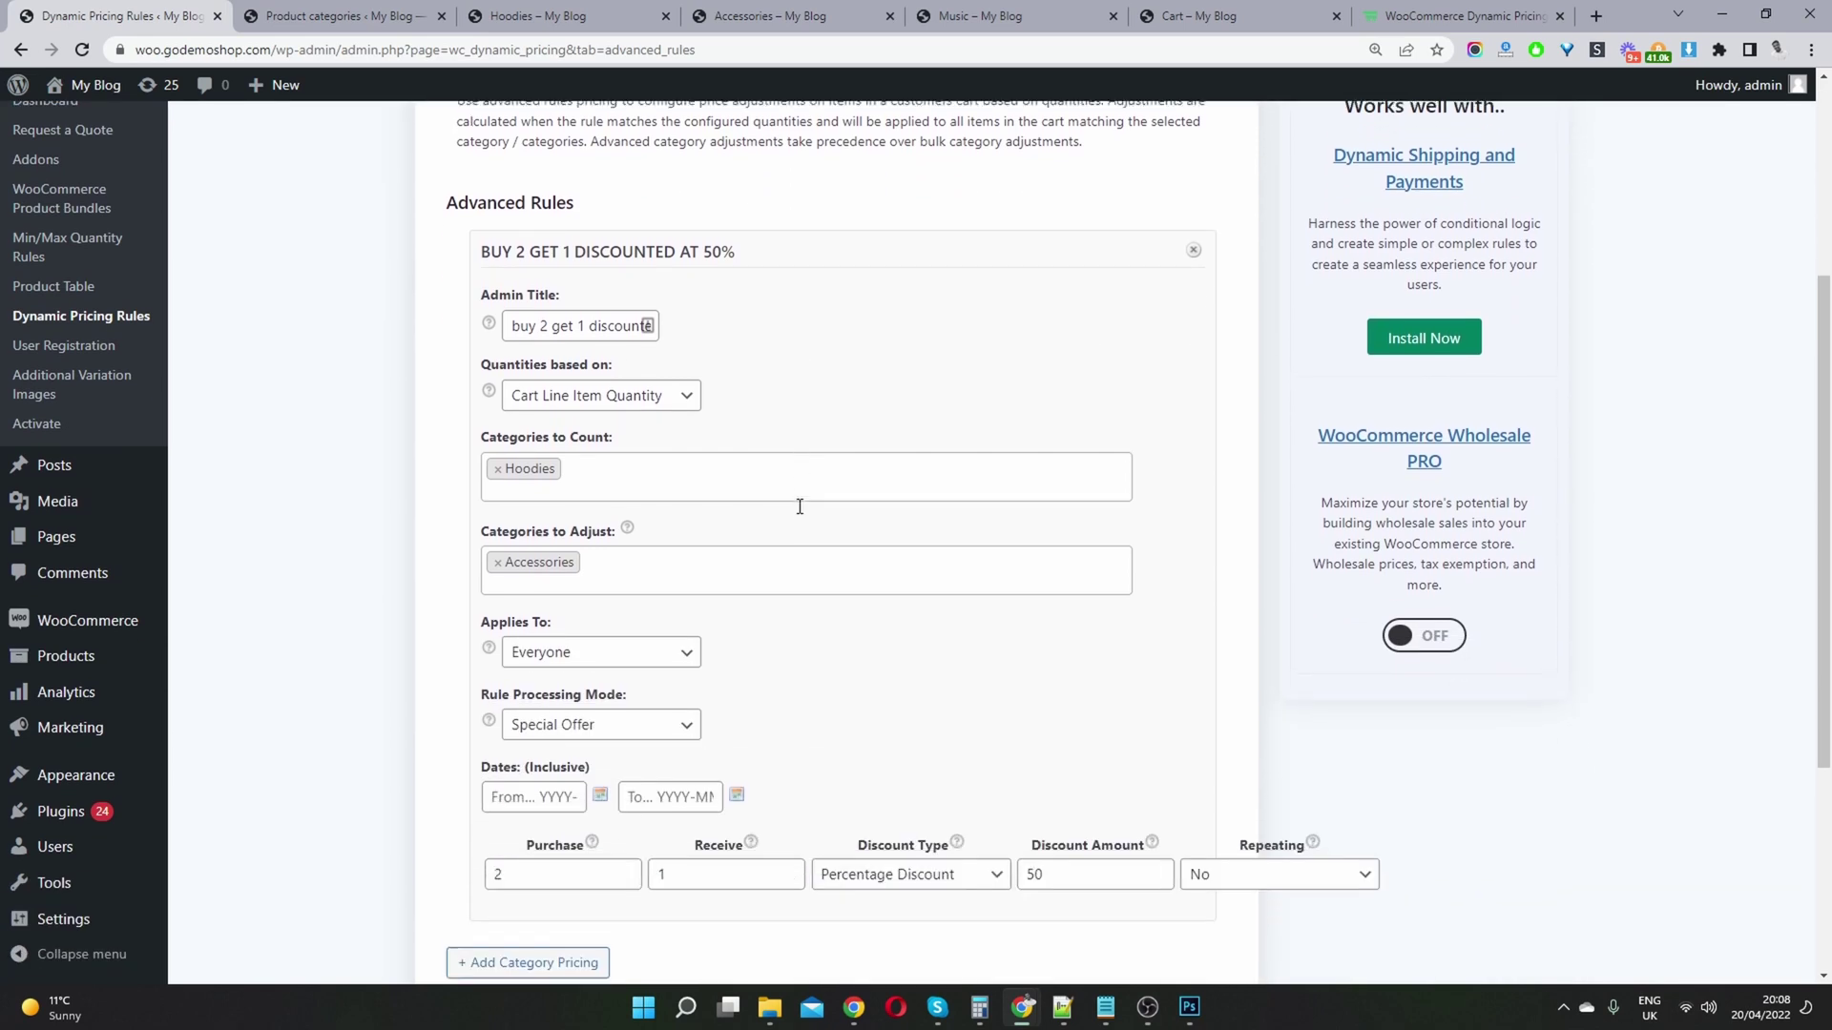
{"action": "left_click", "coordinate": [600, 380]}
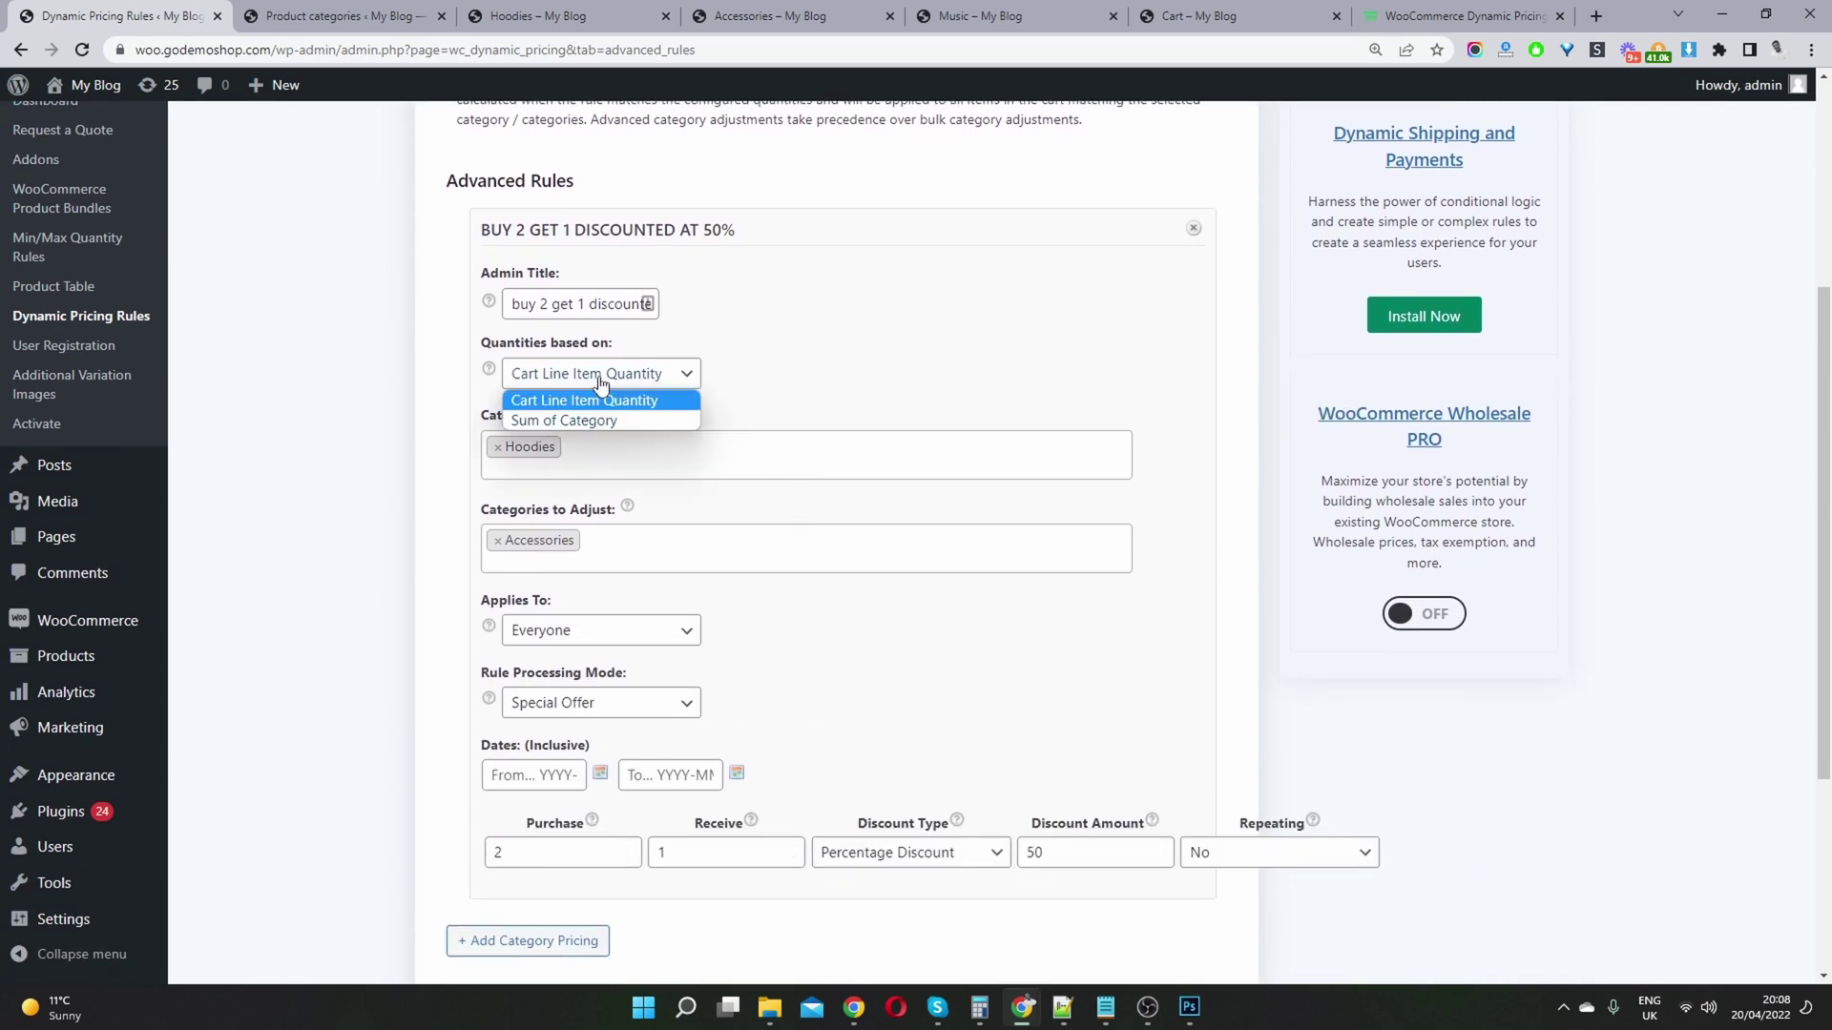
{"action": "left_click", "coordinate": [798, 363]}
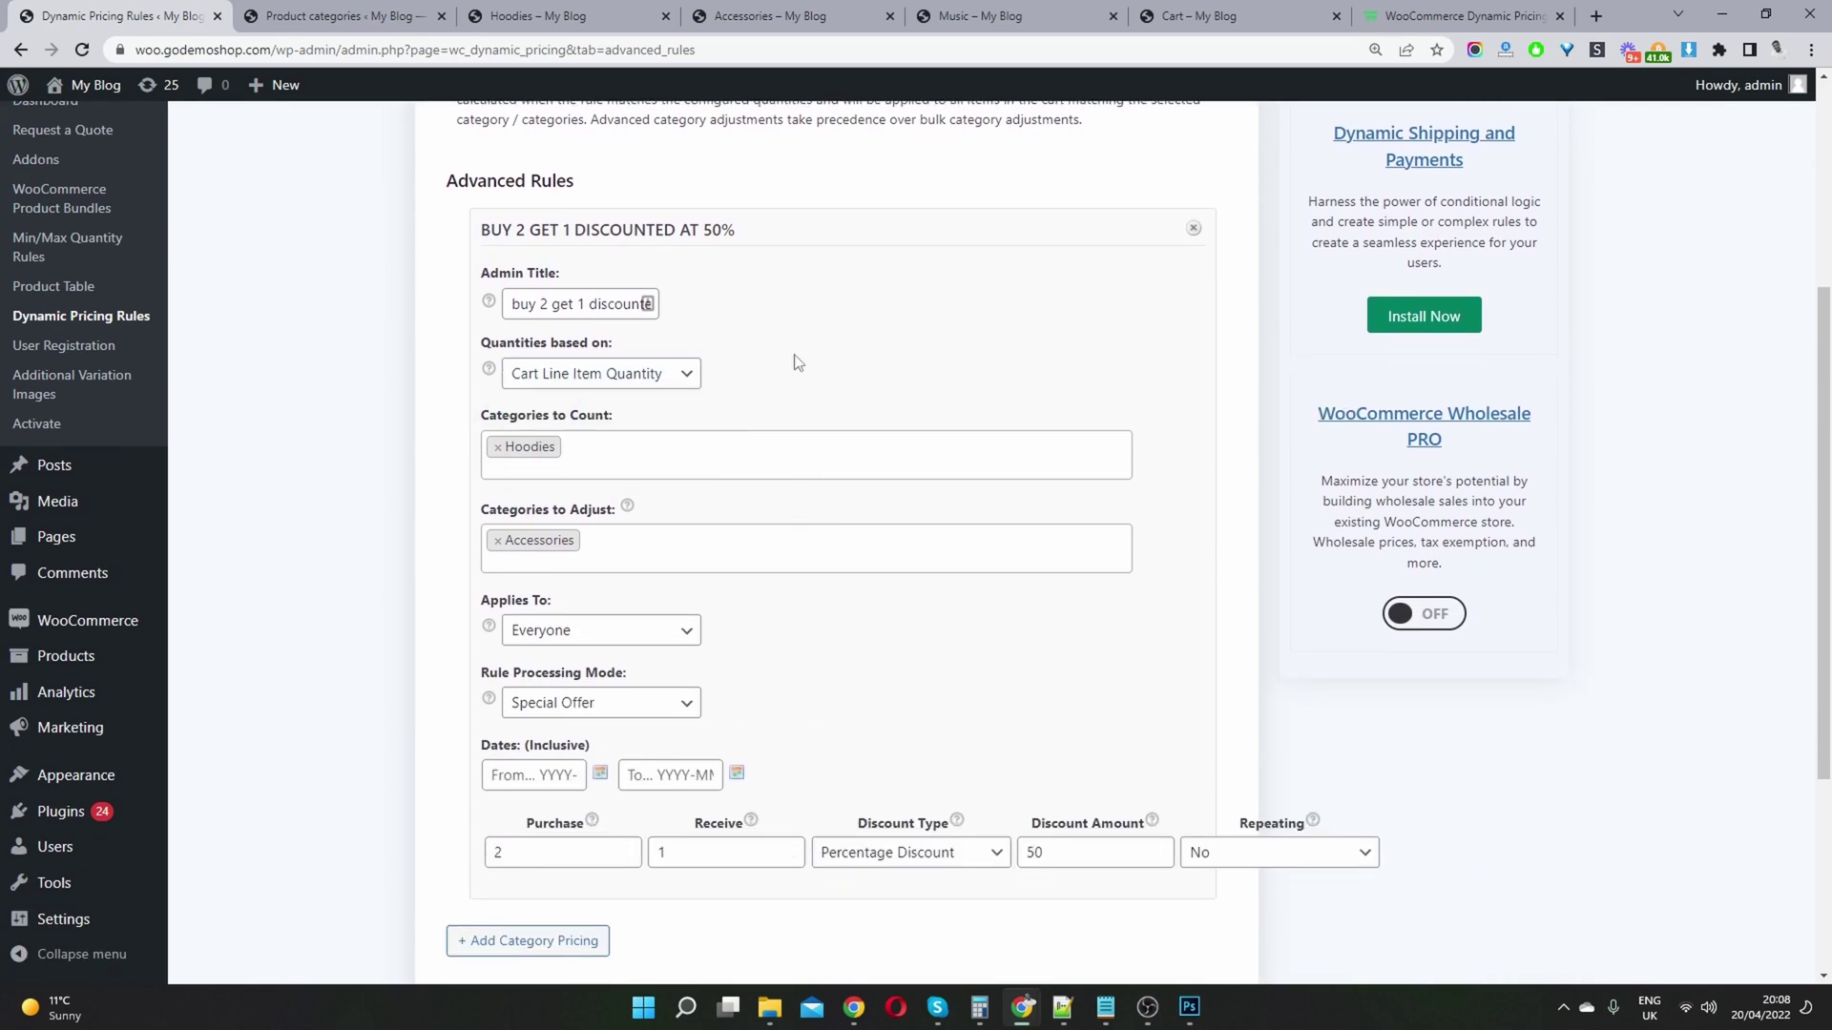
{"action": "left_click", "coordinate": [679, 378]}
{"action": "left_click", "coordinate": [611, 417]}
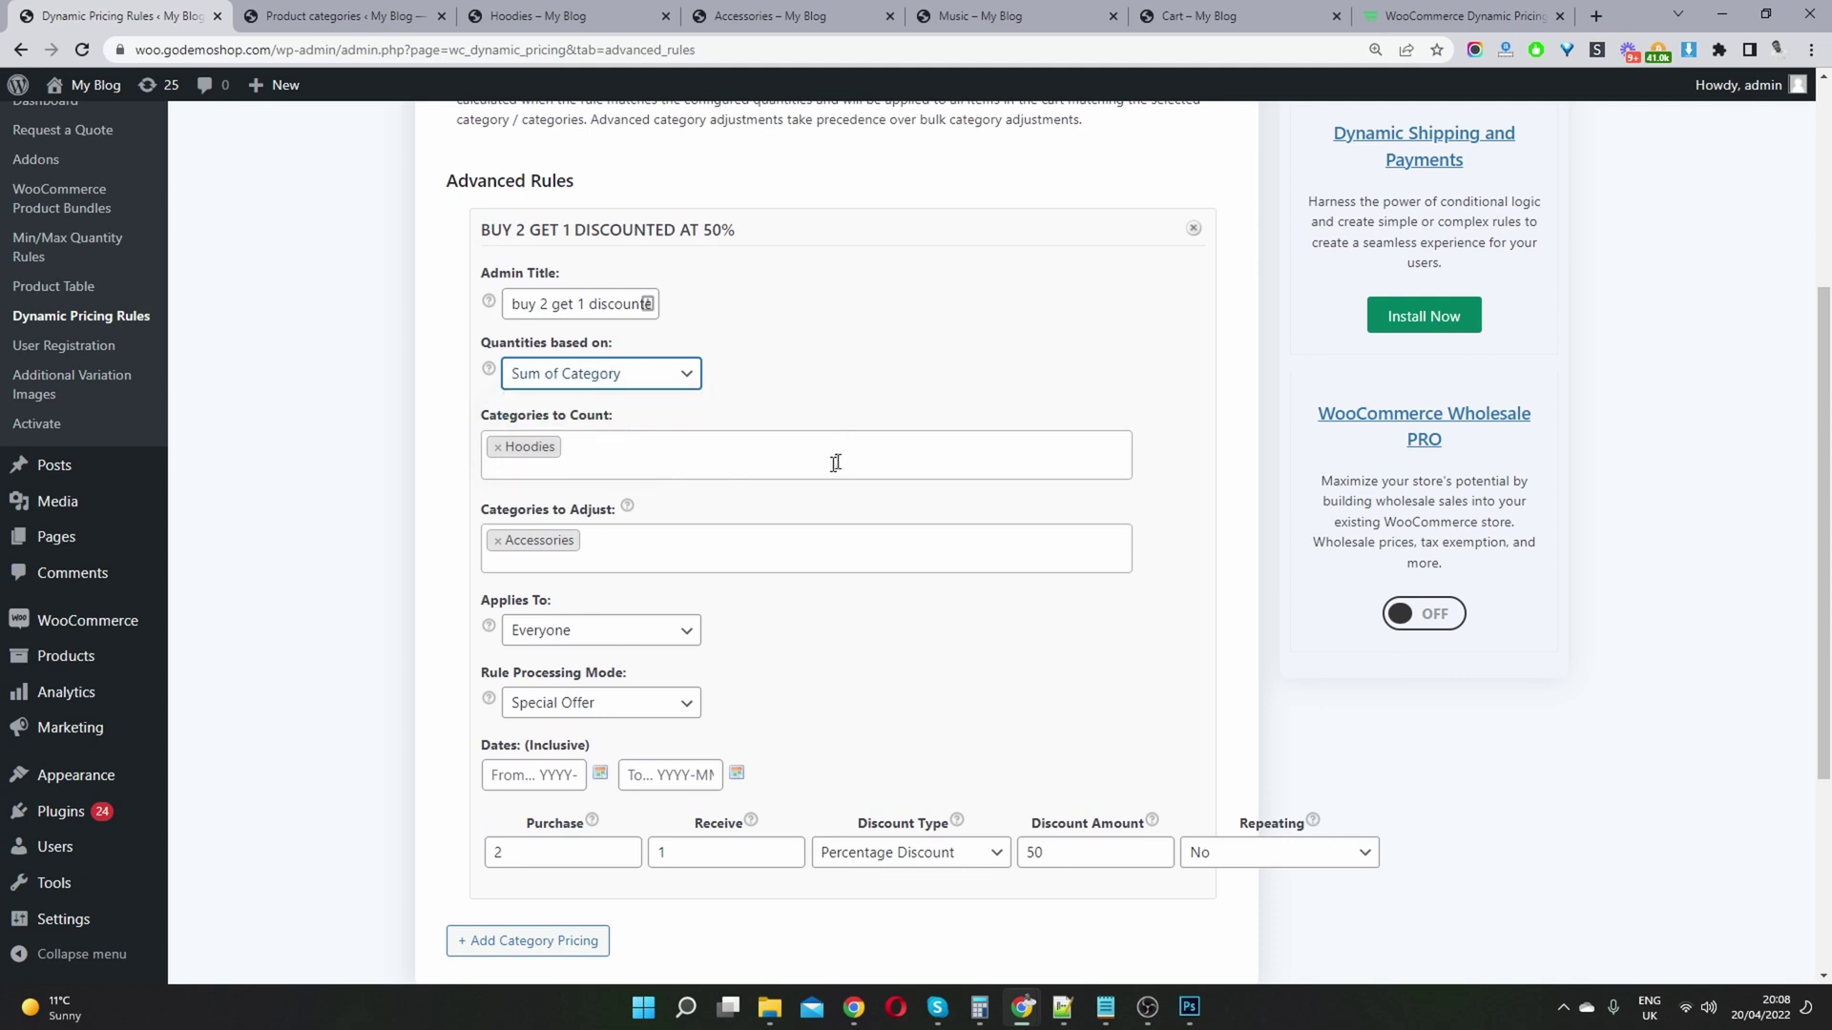
{"action": "left_click", "coordinate": [497, 541]}
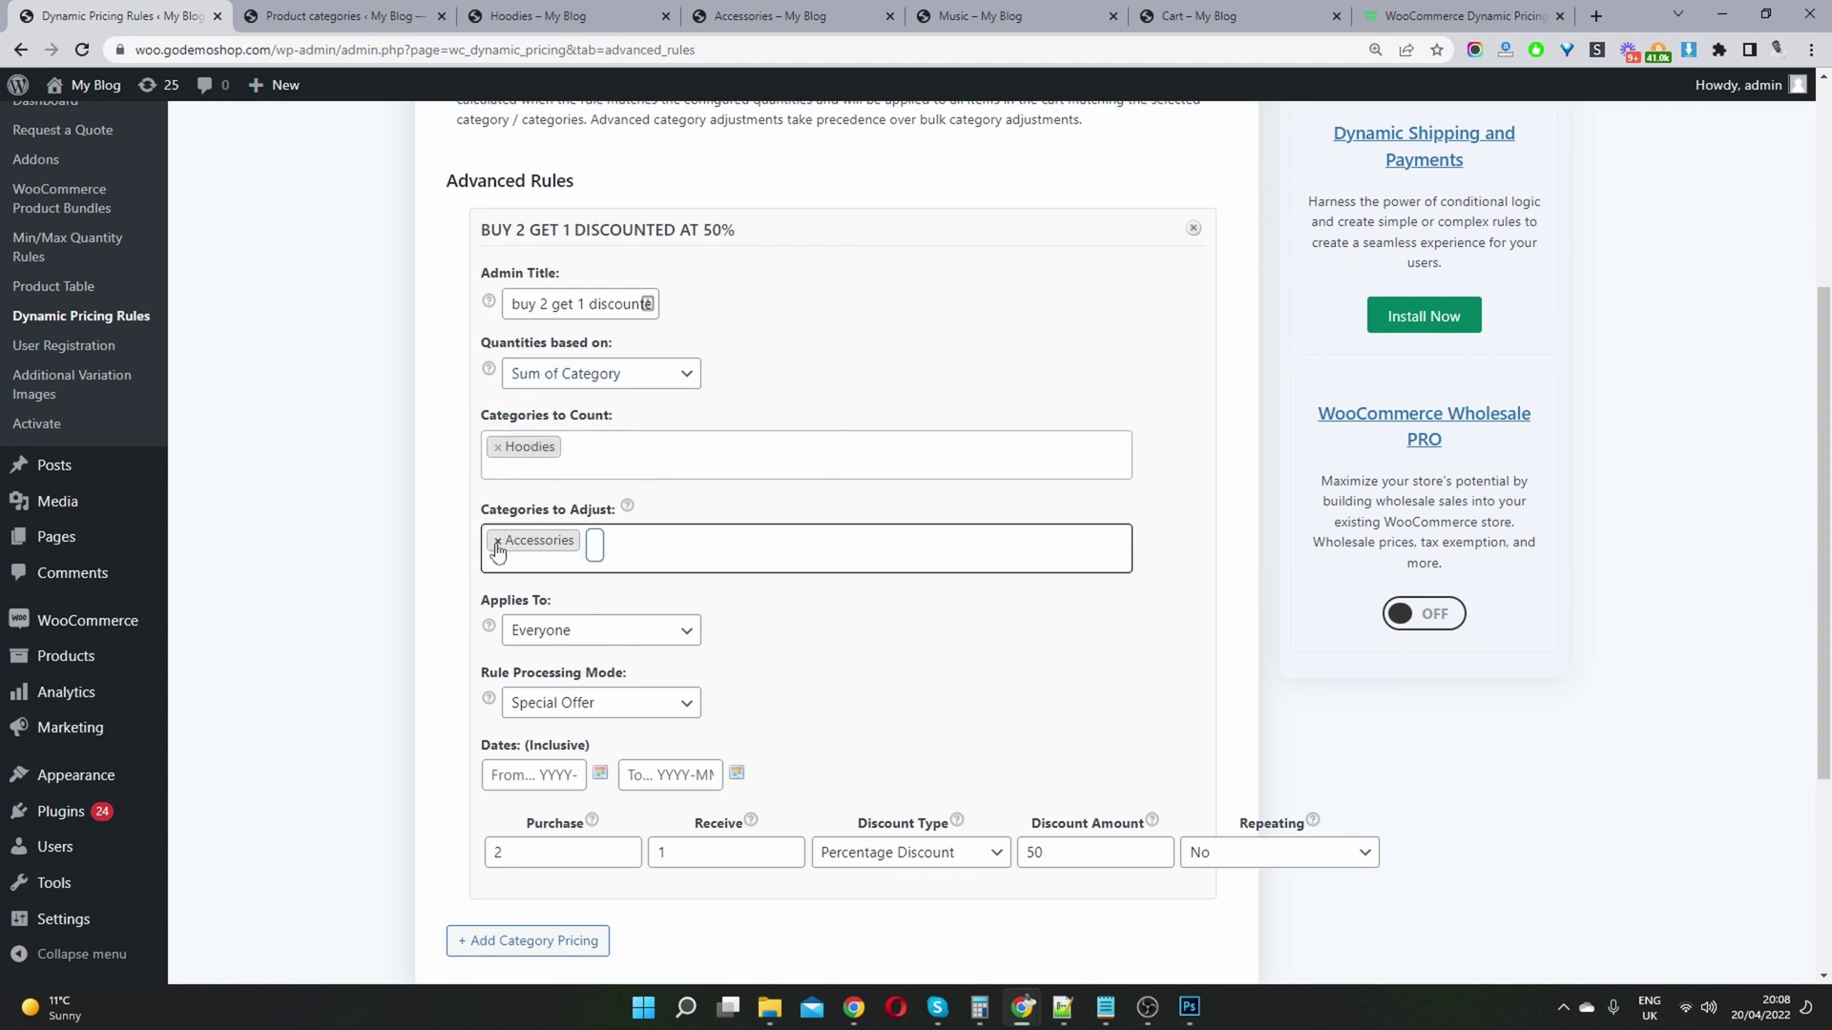
{"action": "left_click", "coordinate": [560, 629]}
Make it a Bundle (Set) Discount: 3 items for $90 fixed, titled '3 for $90', and save
{"action": "left_click", "coordinate": [603, 704]}
{"action": "left_click", "coordinate": [608, 769]}
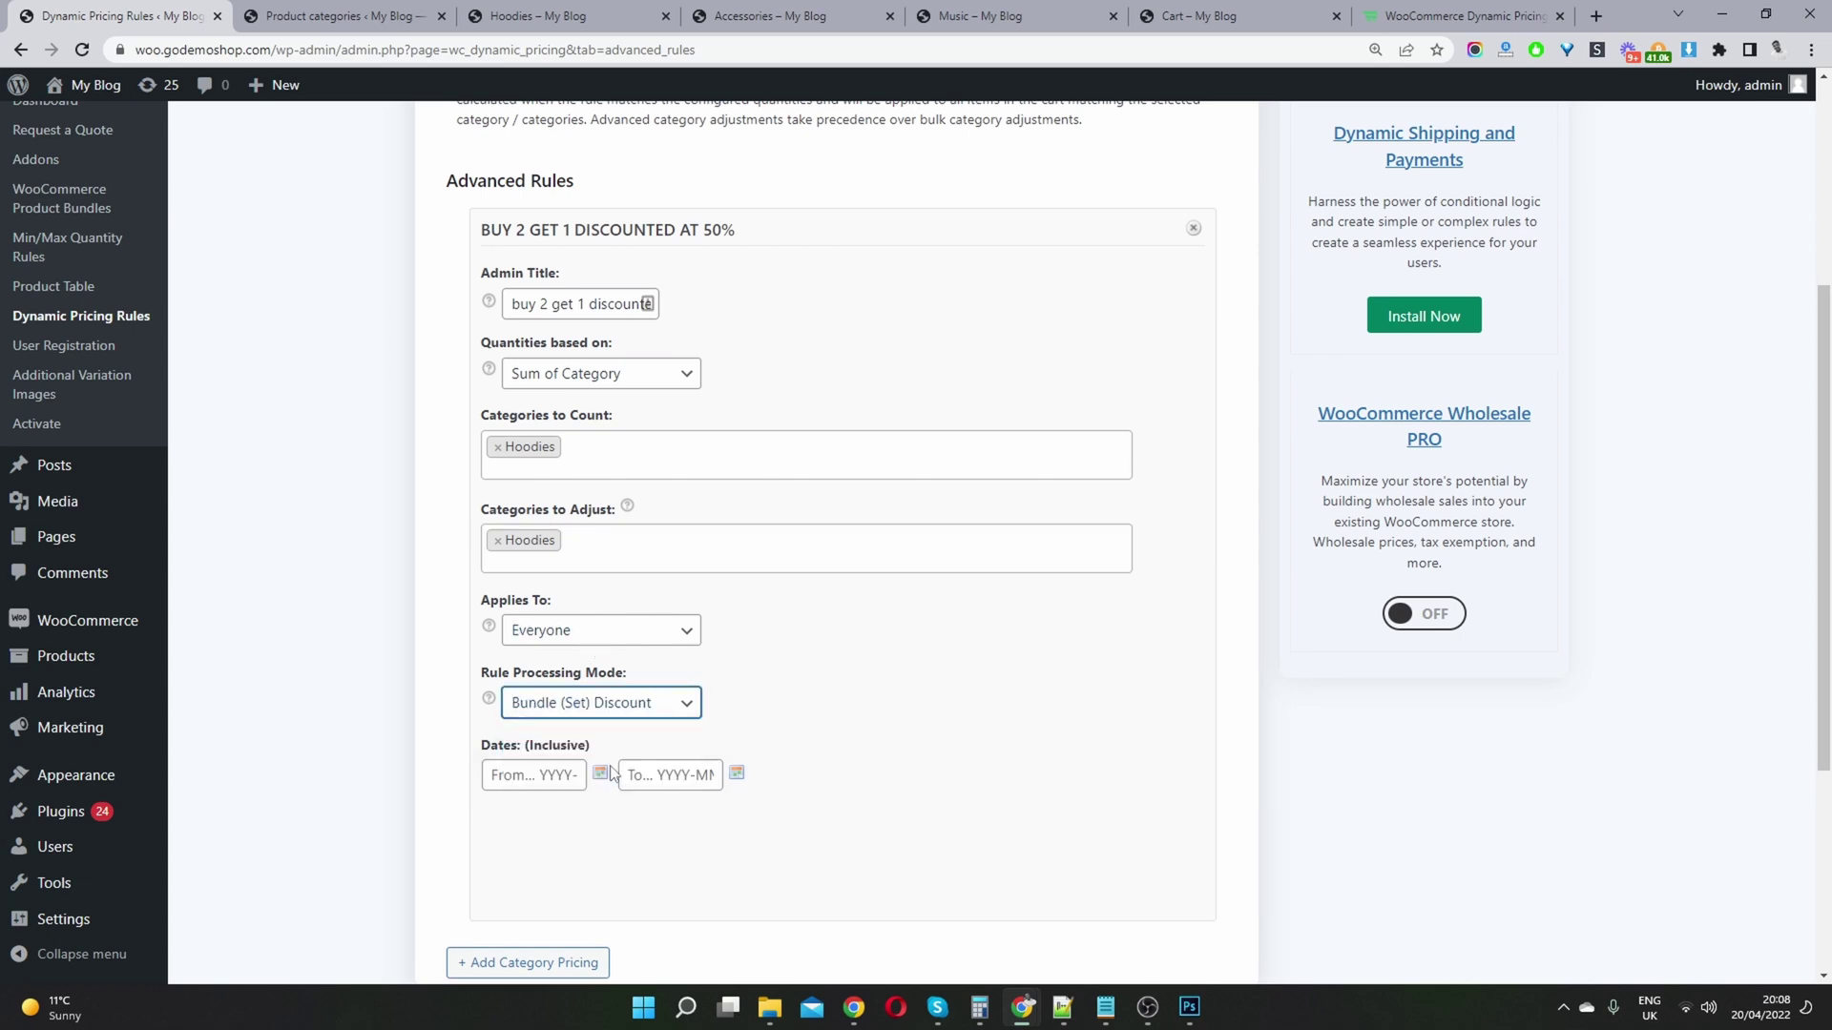
{"action": "scroll", "coordinate": [683, 774], "scroll_direction": "down", "scroll_amount": 2}
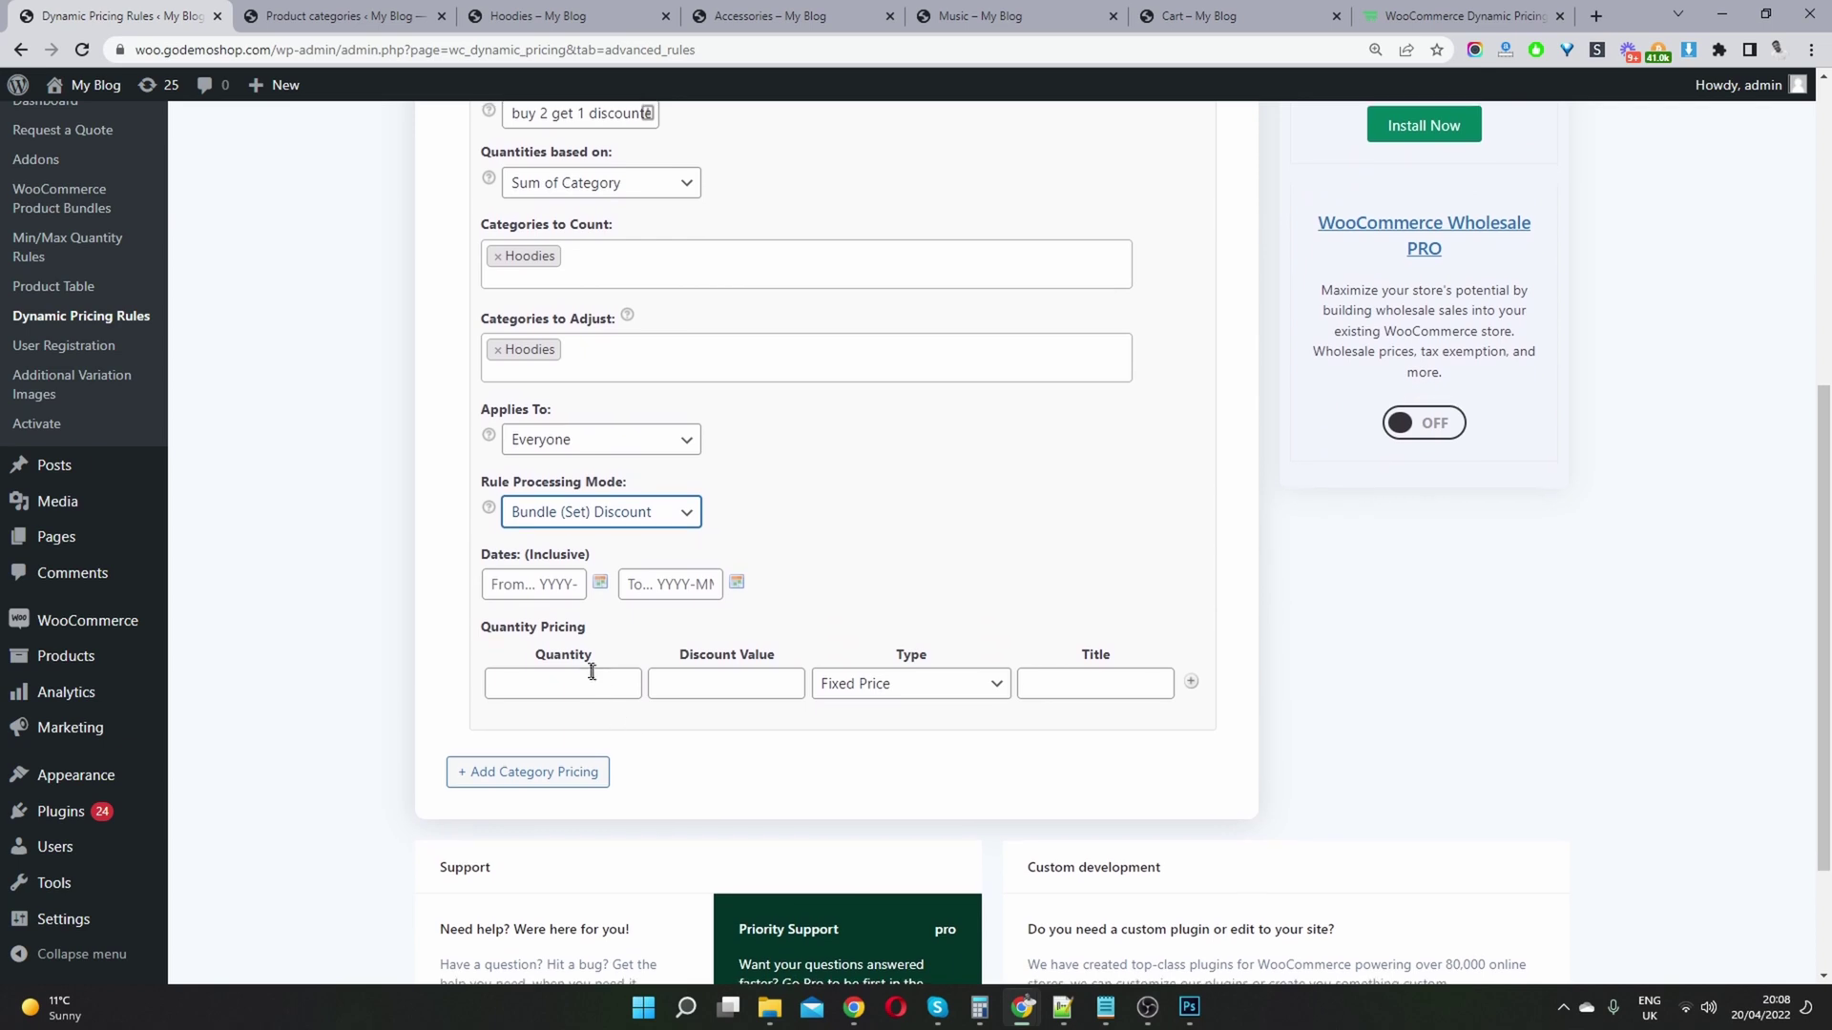
{"action": "left_click", "coordinate": [589, 669]}
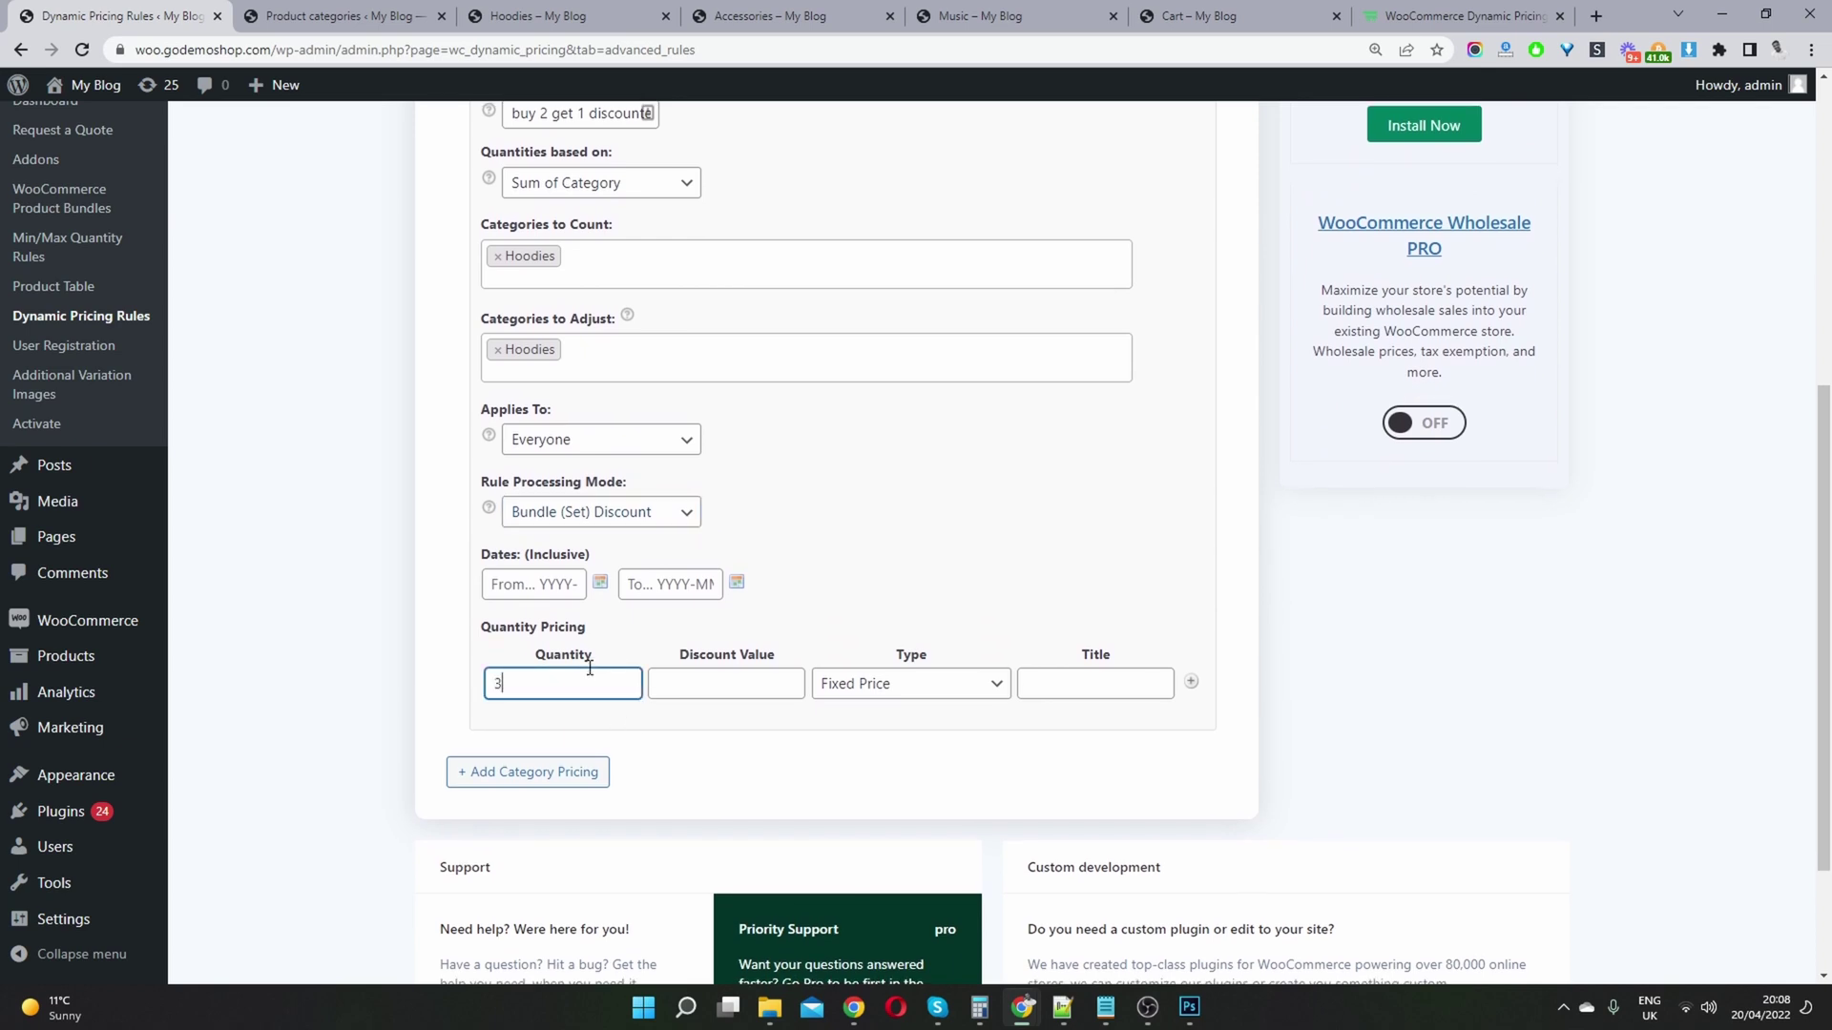
{"action": "left_click", "coordinate": [700, 687]}
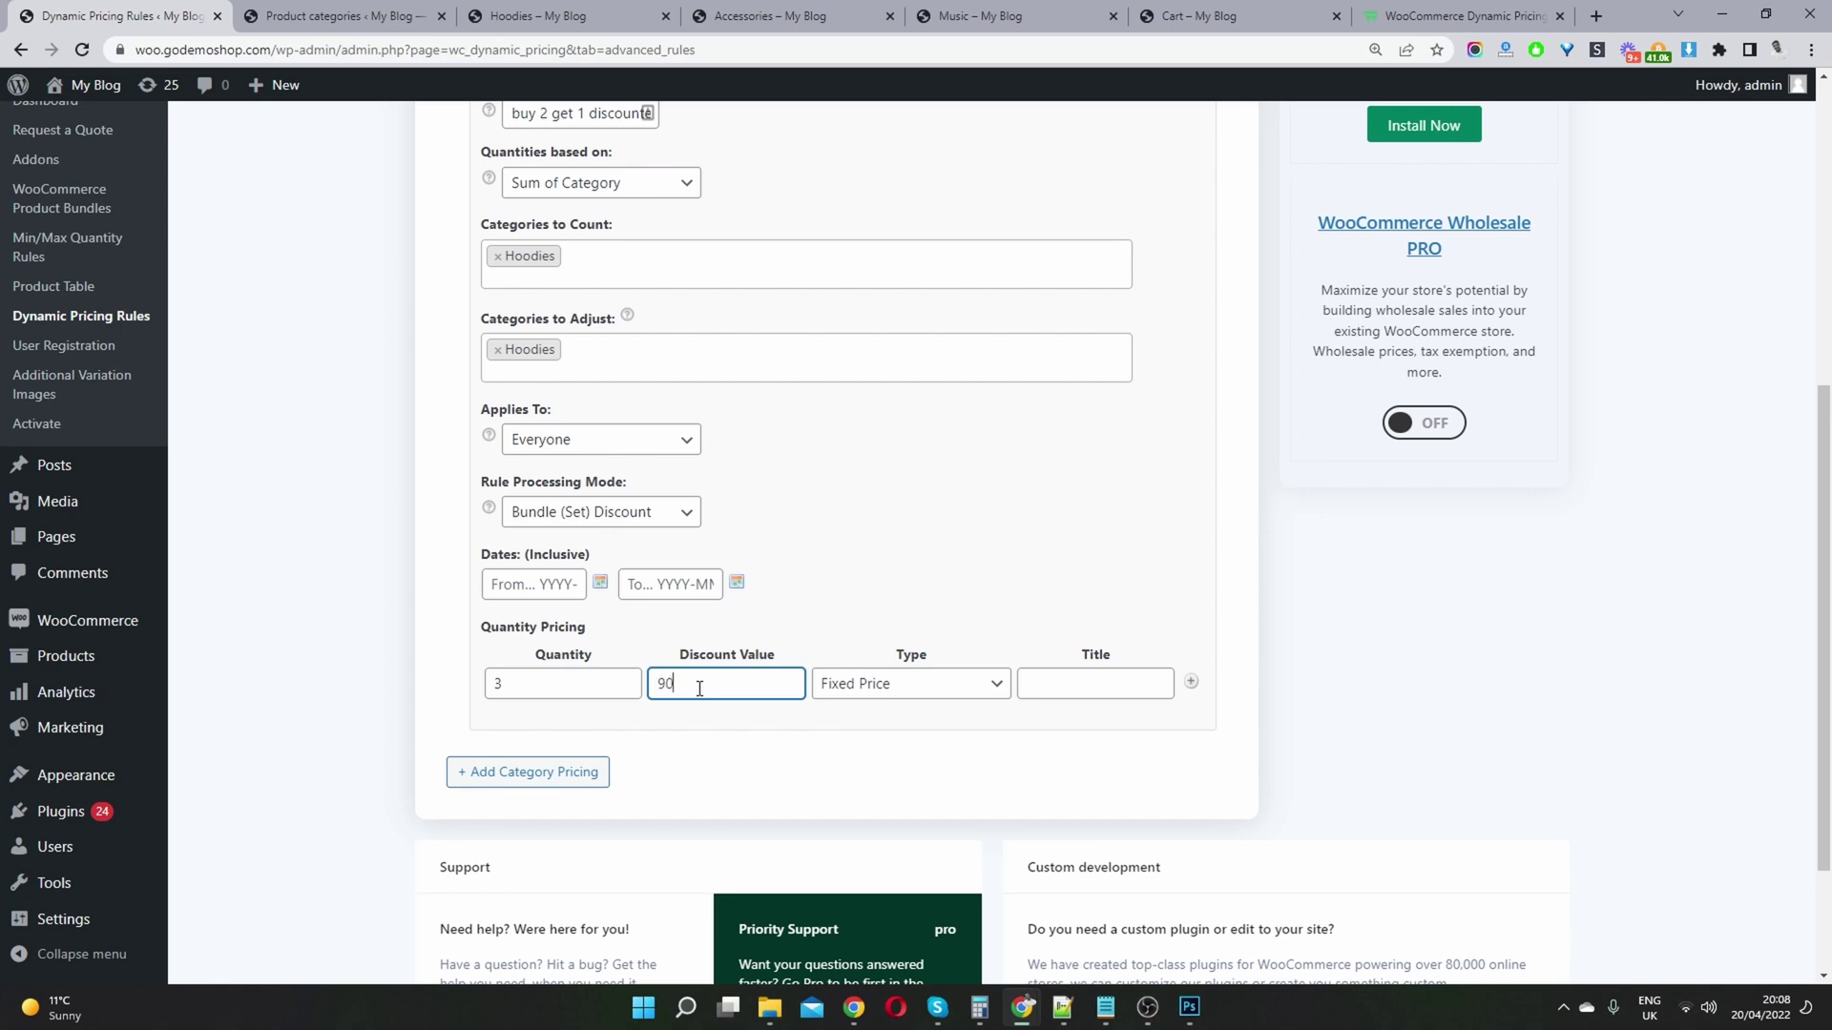
{"action": "left_click", "coordinate": [1067, 672]}
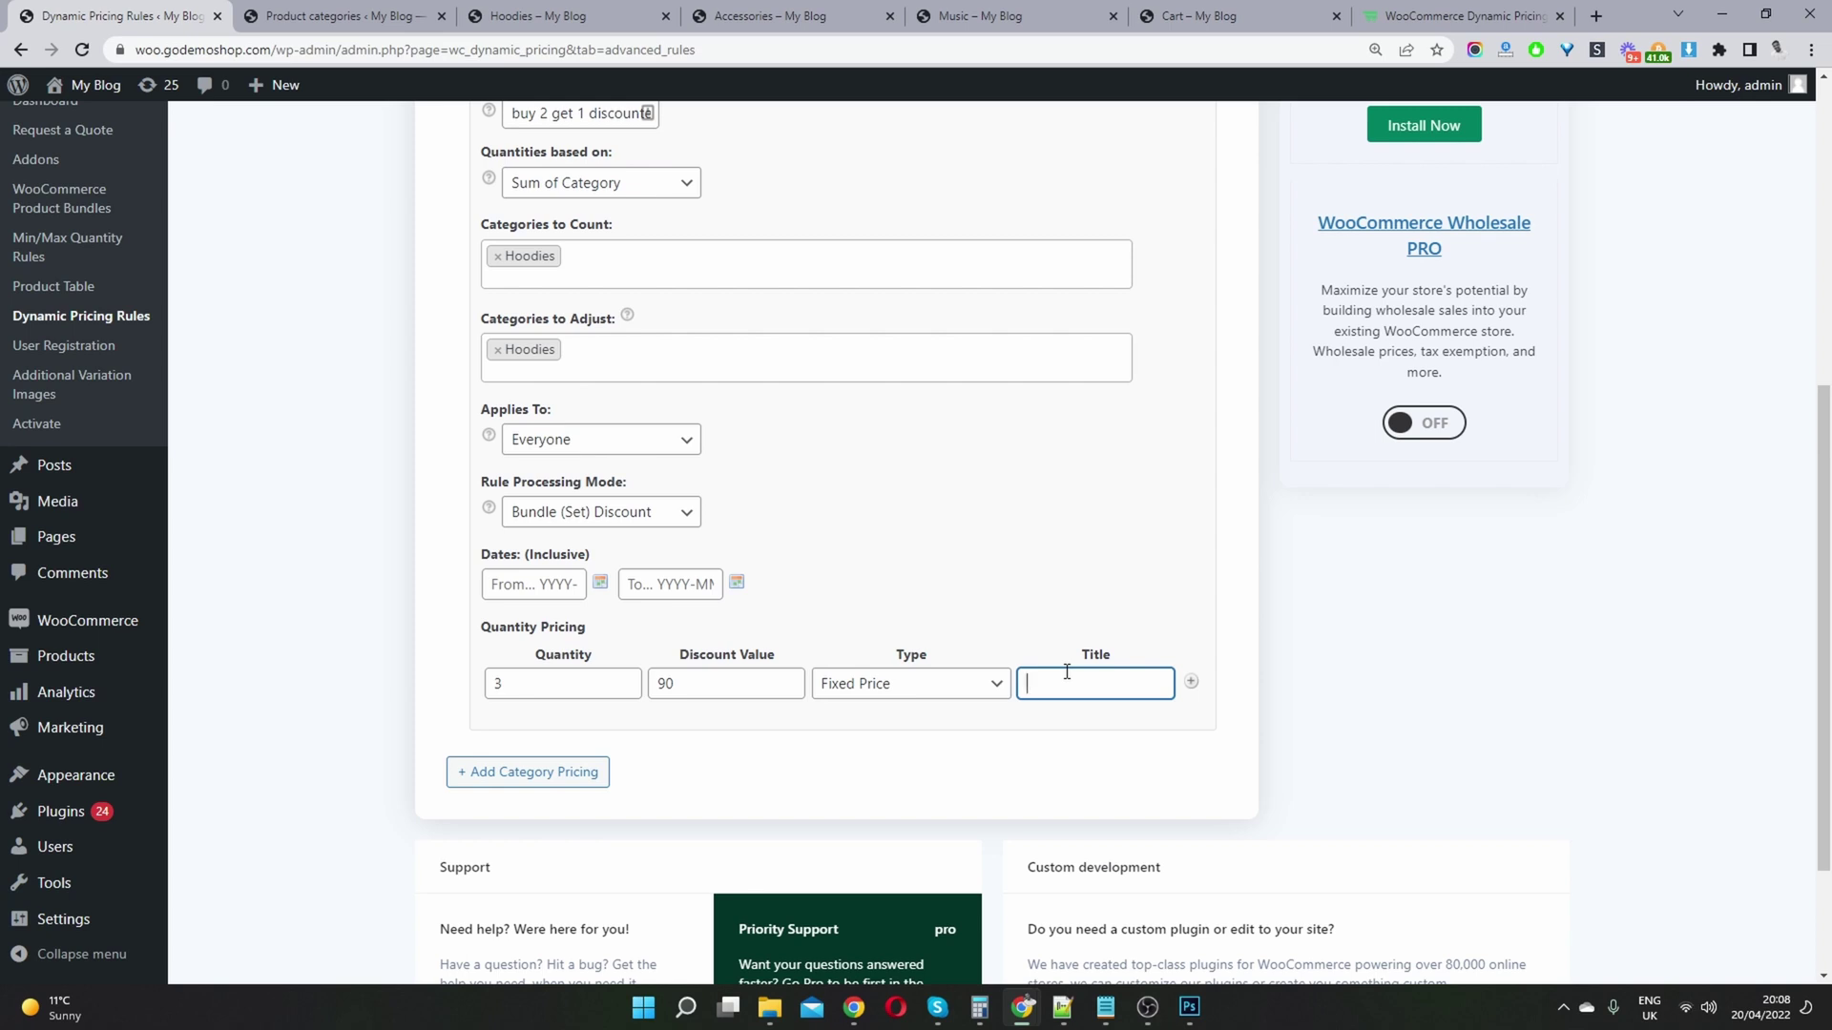
{"action": "type", "text": "3"}
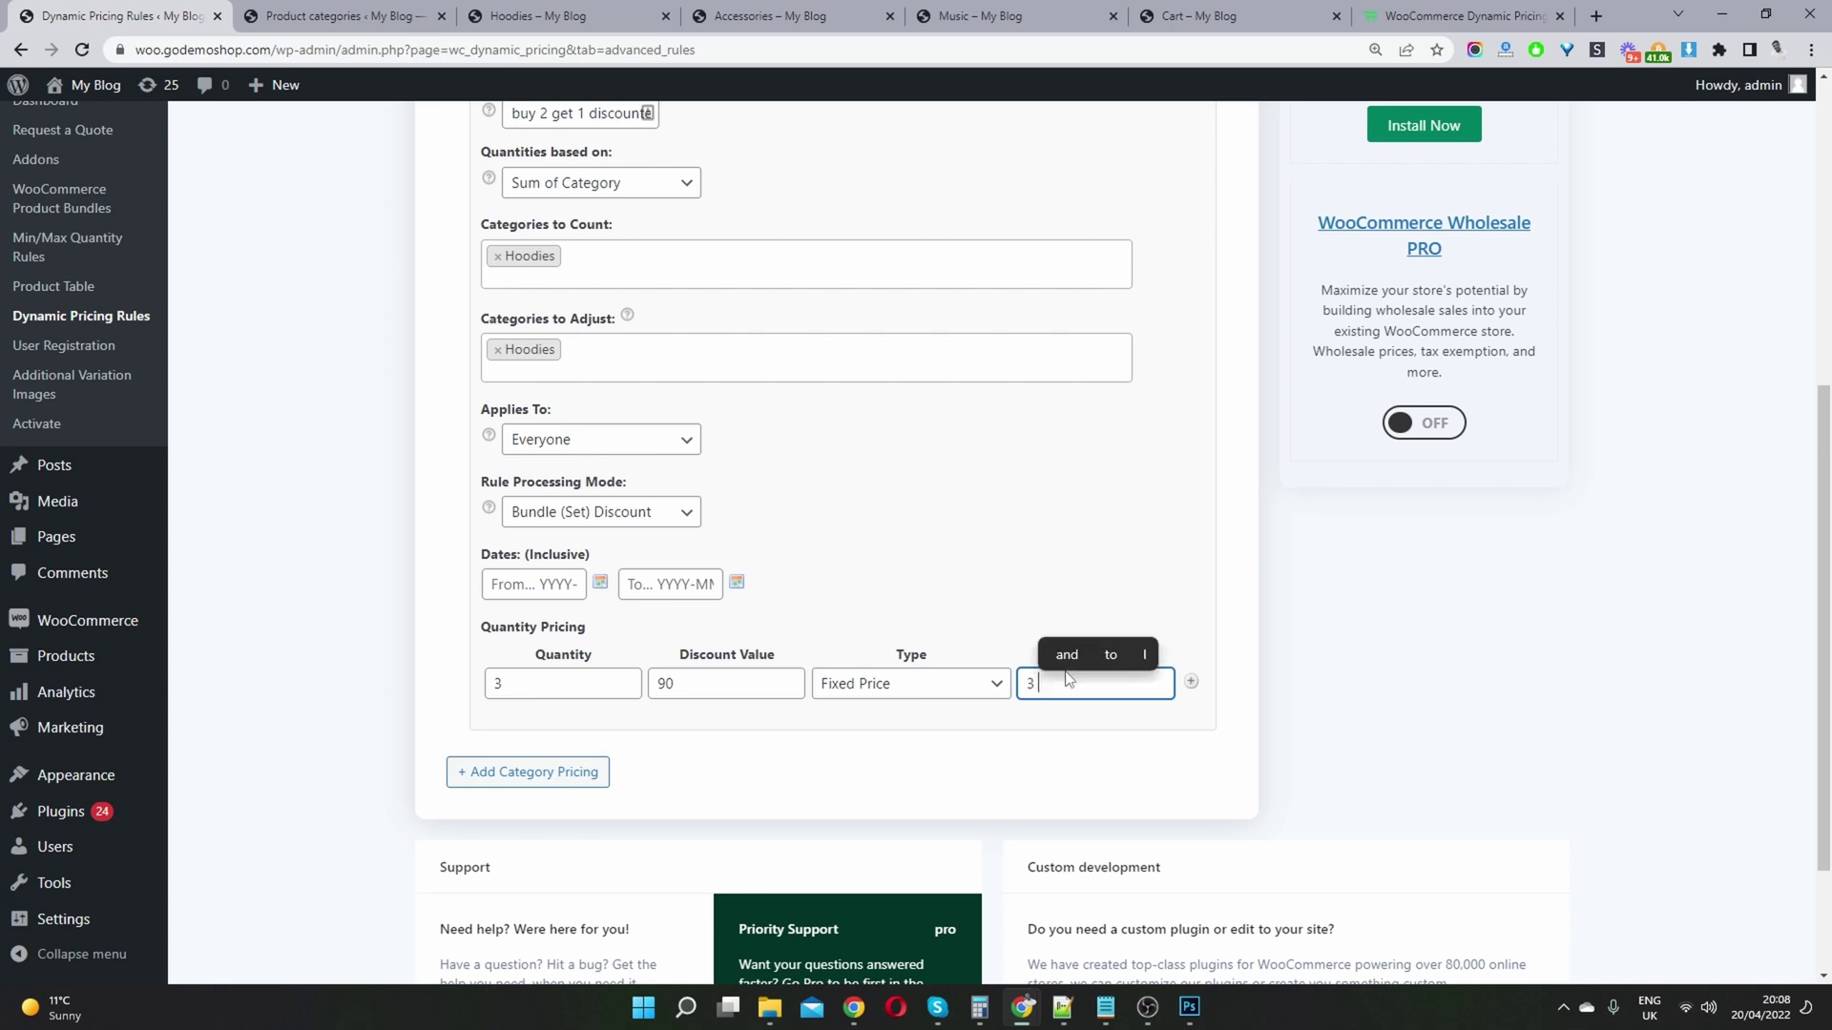
{"action": "type", "text": " for $90"}
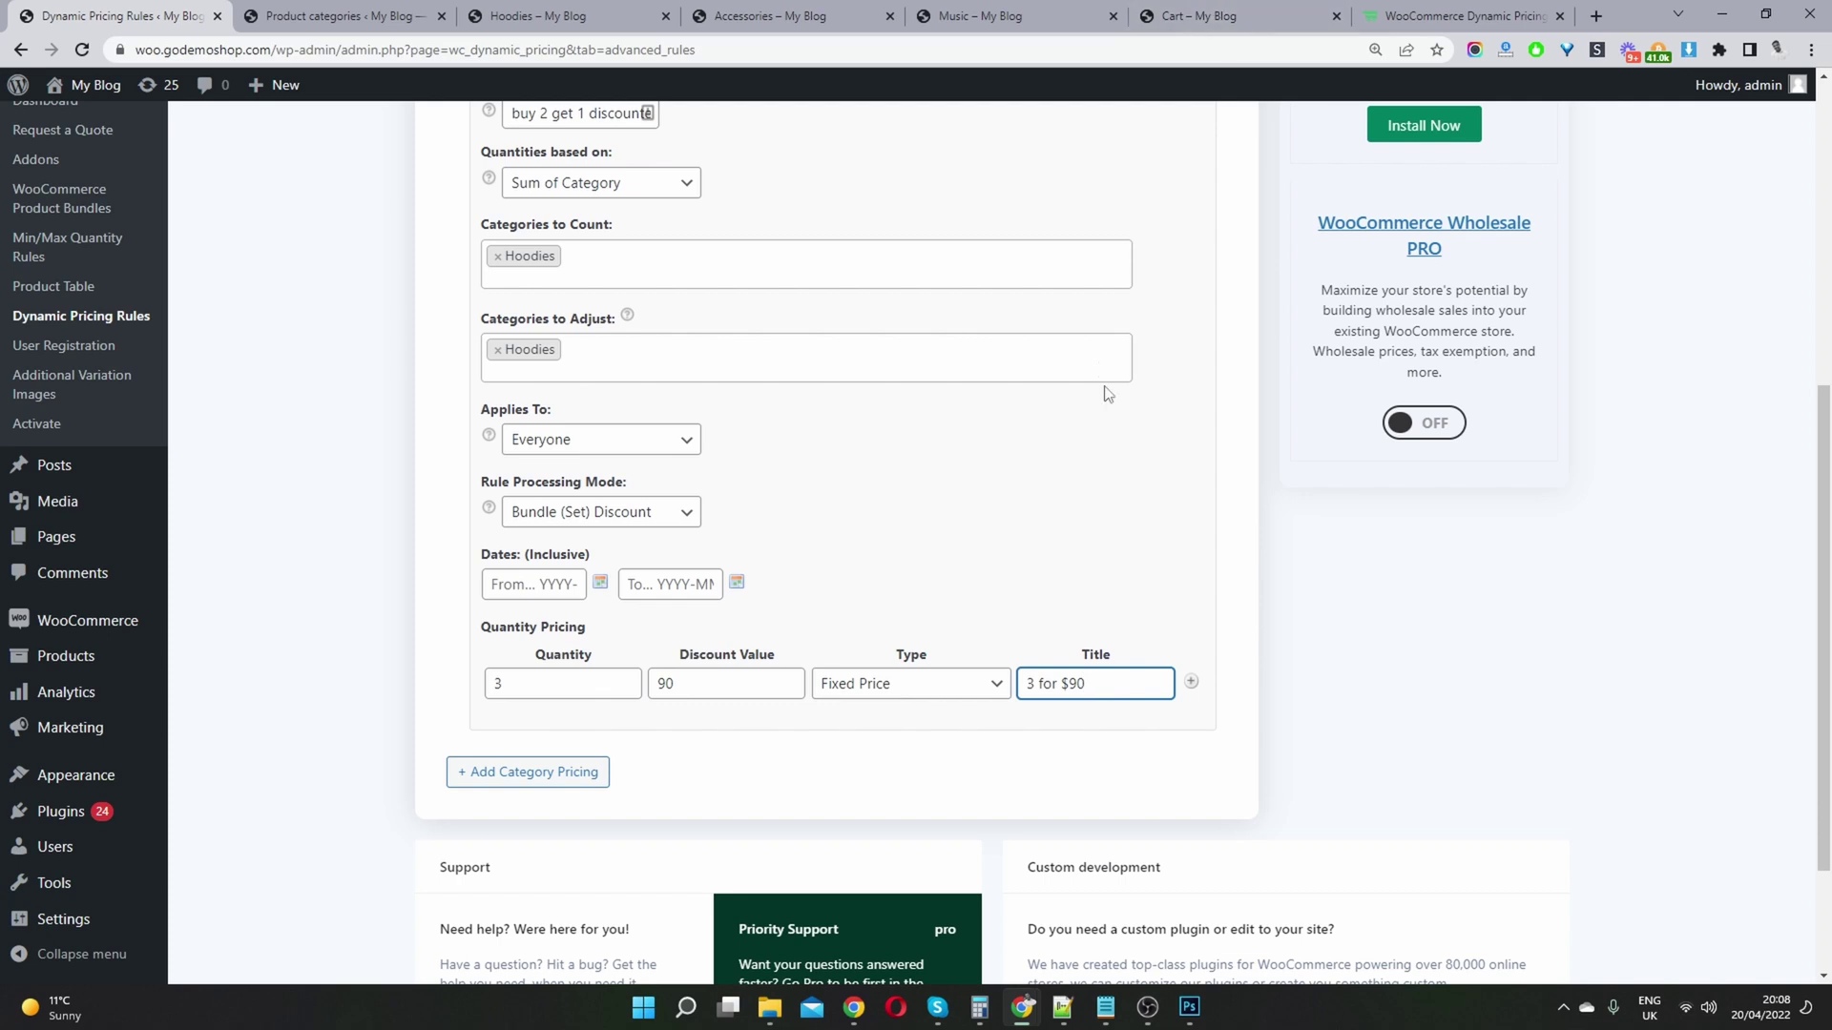
{"action": "scroll", "coordinate": [1107, 393], "scroll_direction": "up", "scroll_amount": 4}
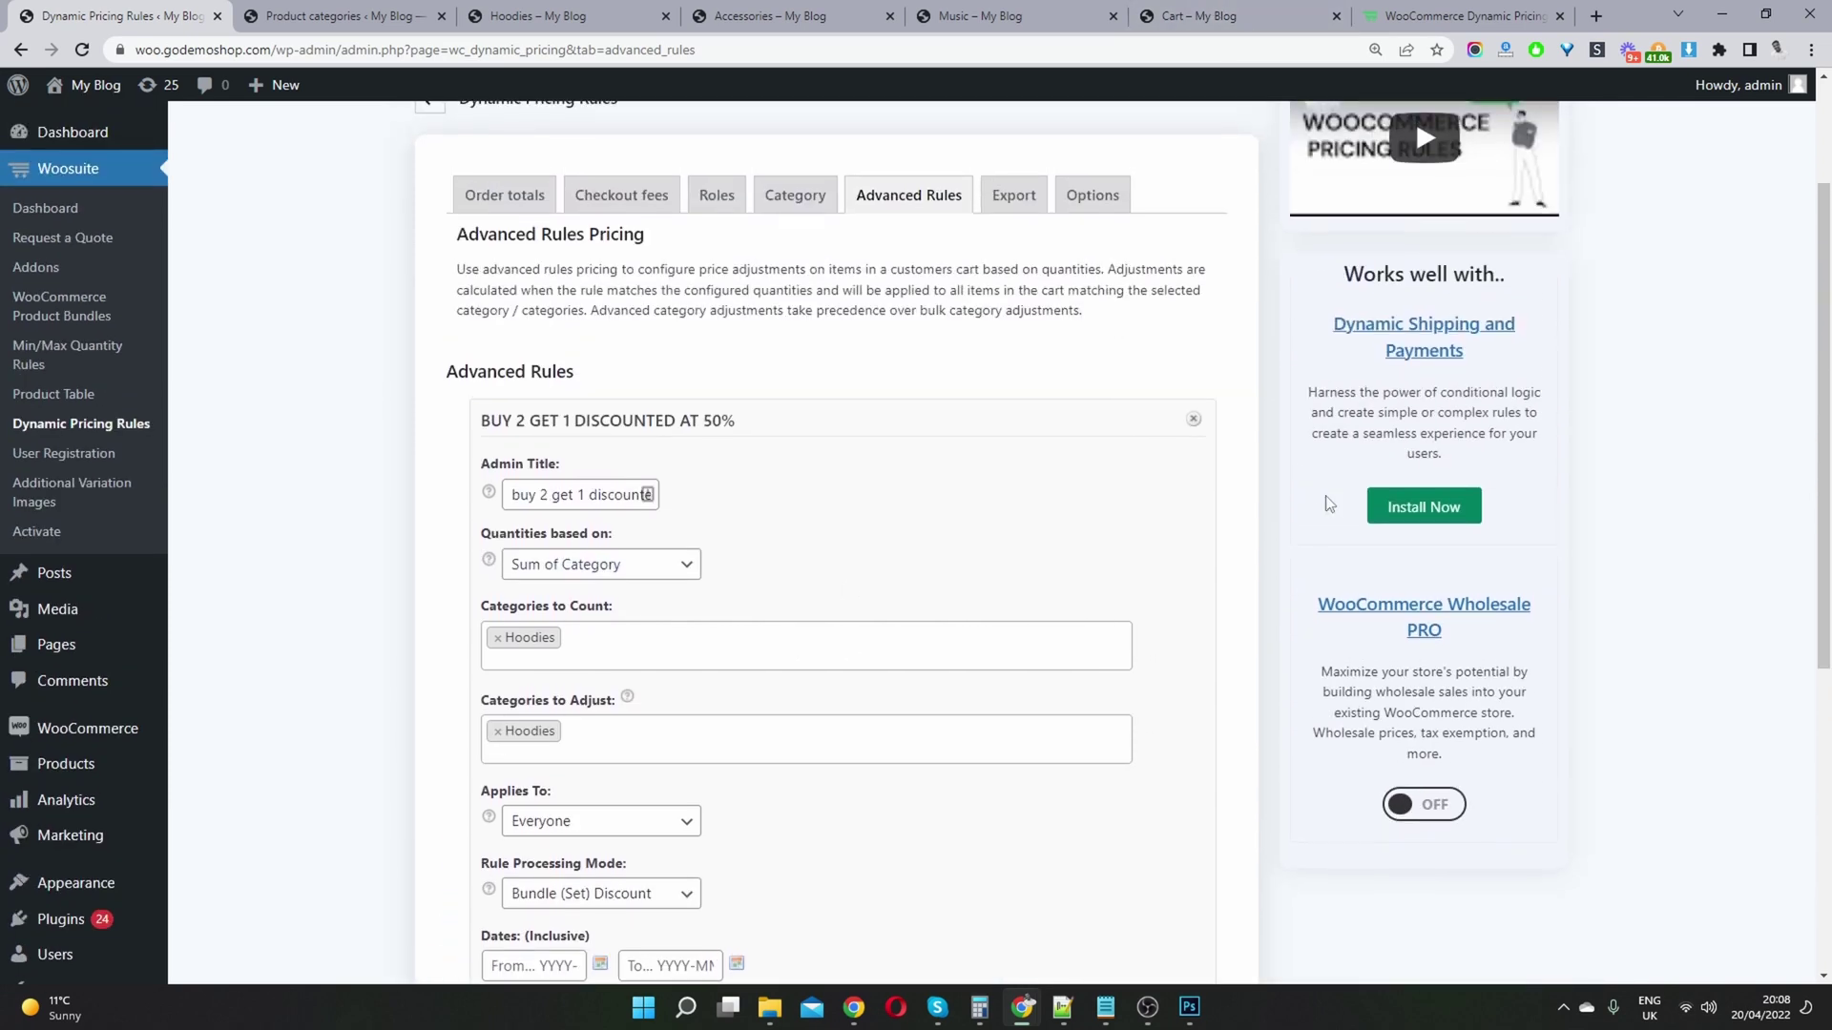
{"action": "scroll", "coordinate": [1329, 503], "scroll_direction": "up", "scroll_amount": 2}
{"action": "left_click", "coordinate": [1457, 145]}
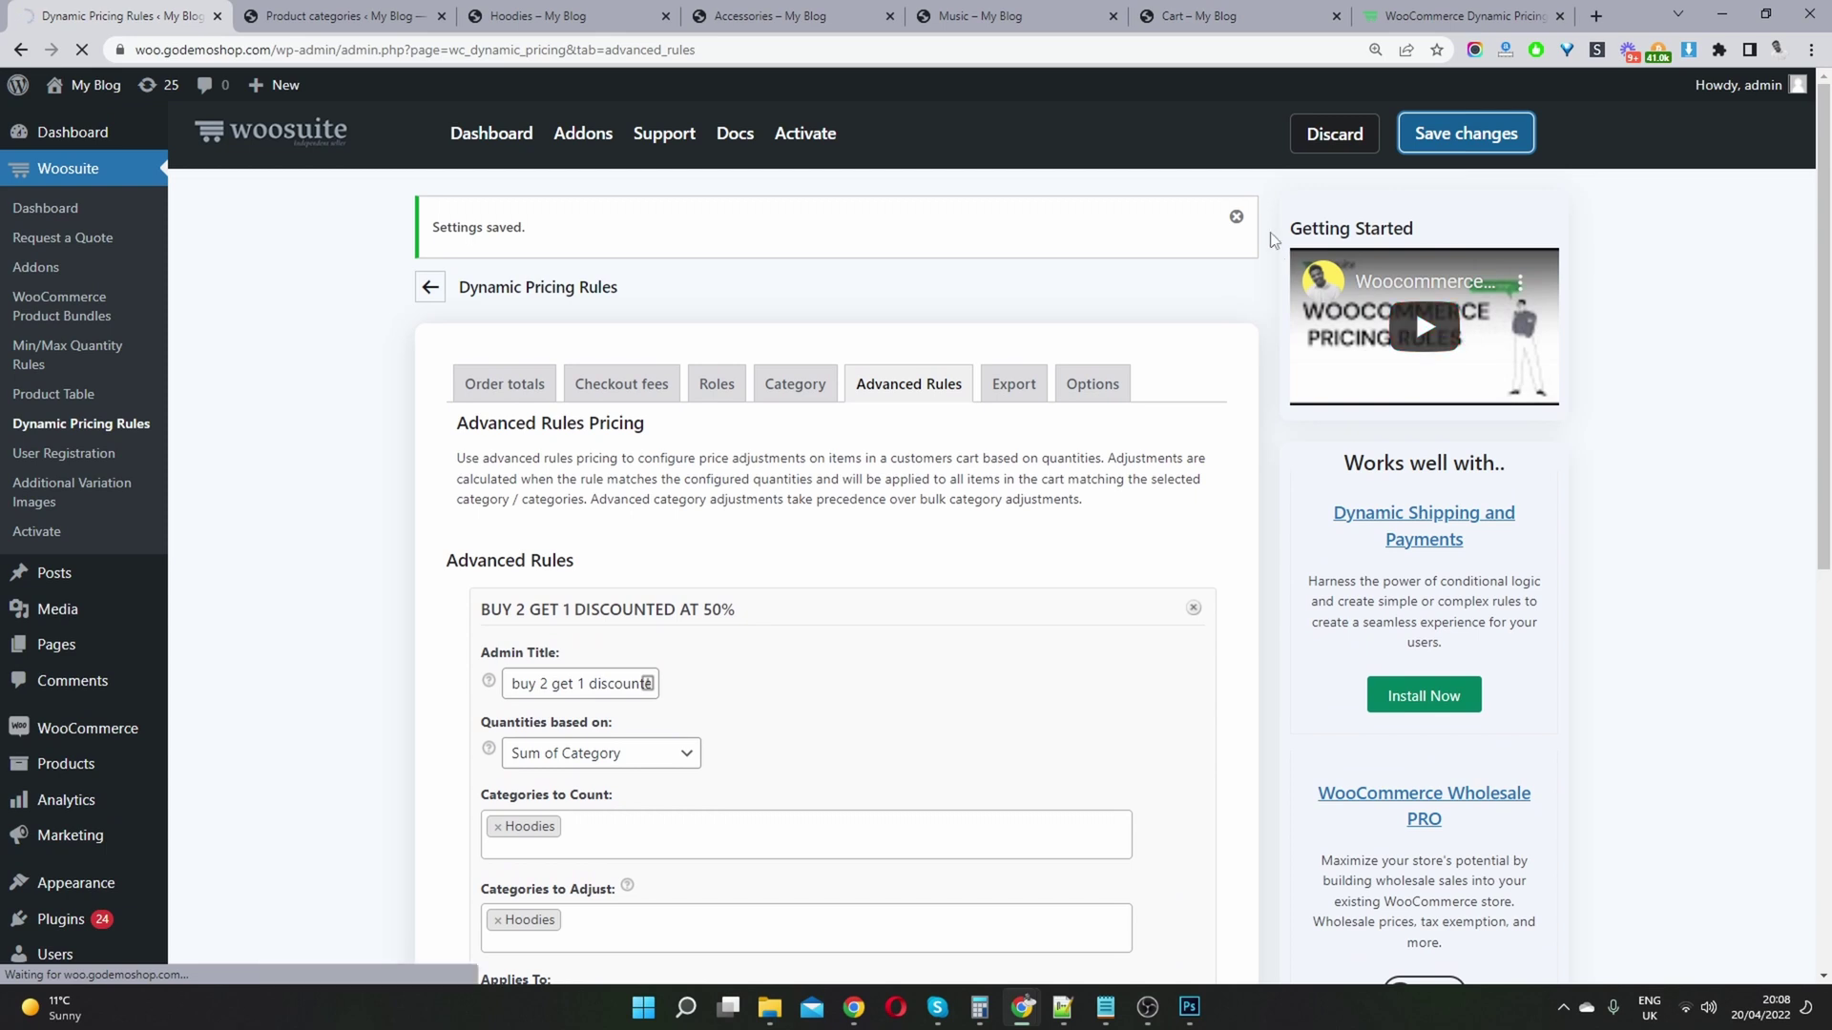
Remove the Sunglasses from the mini-cart on the Hoodies page
{"action": "left_click", "coordinate": [544, 11]}
{"action": "scroll", "coordinate": [826, 477], "scroll_direction": "down", "scroll_amount": 5}
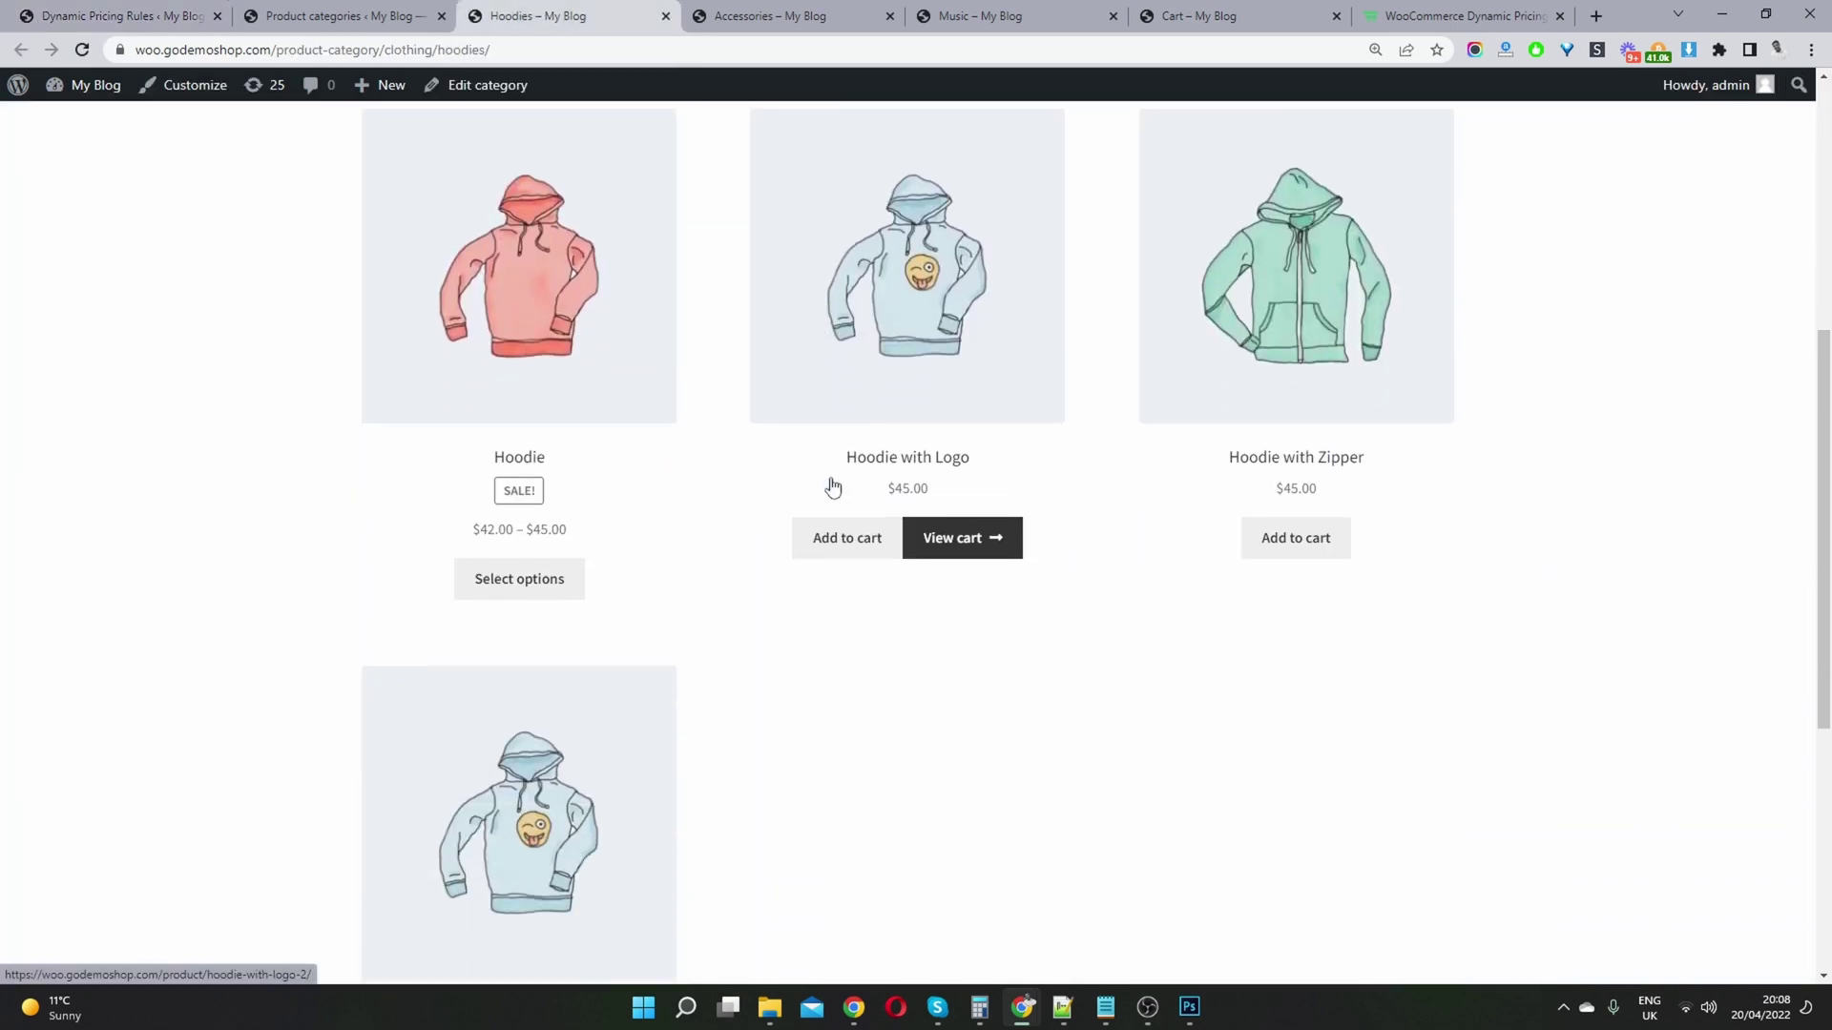
{"action": "scroll", "coordinate": [1295, 379], "scroll_direction": "up", "scroll_amount": 4}
{"action": "scroll", "coordinate": [1296, 379], "scroll_direction": "up", "scroll_amount": 1}
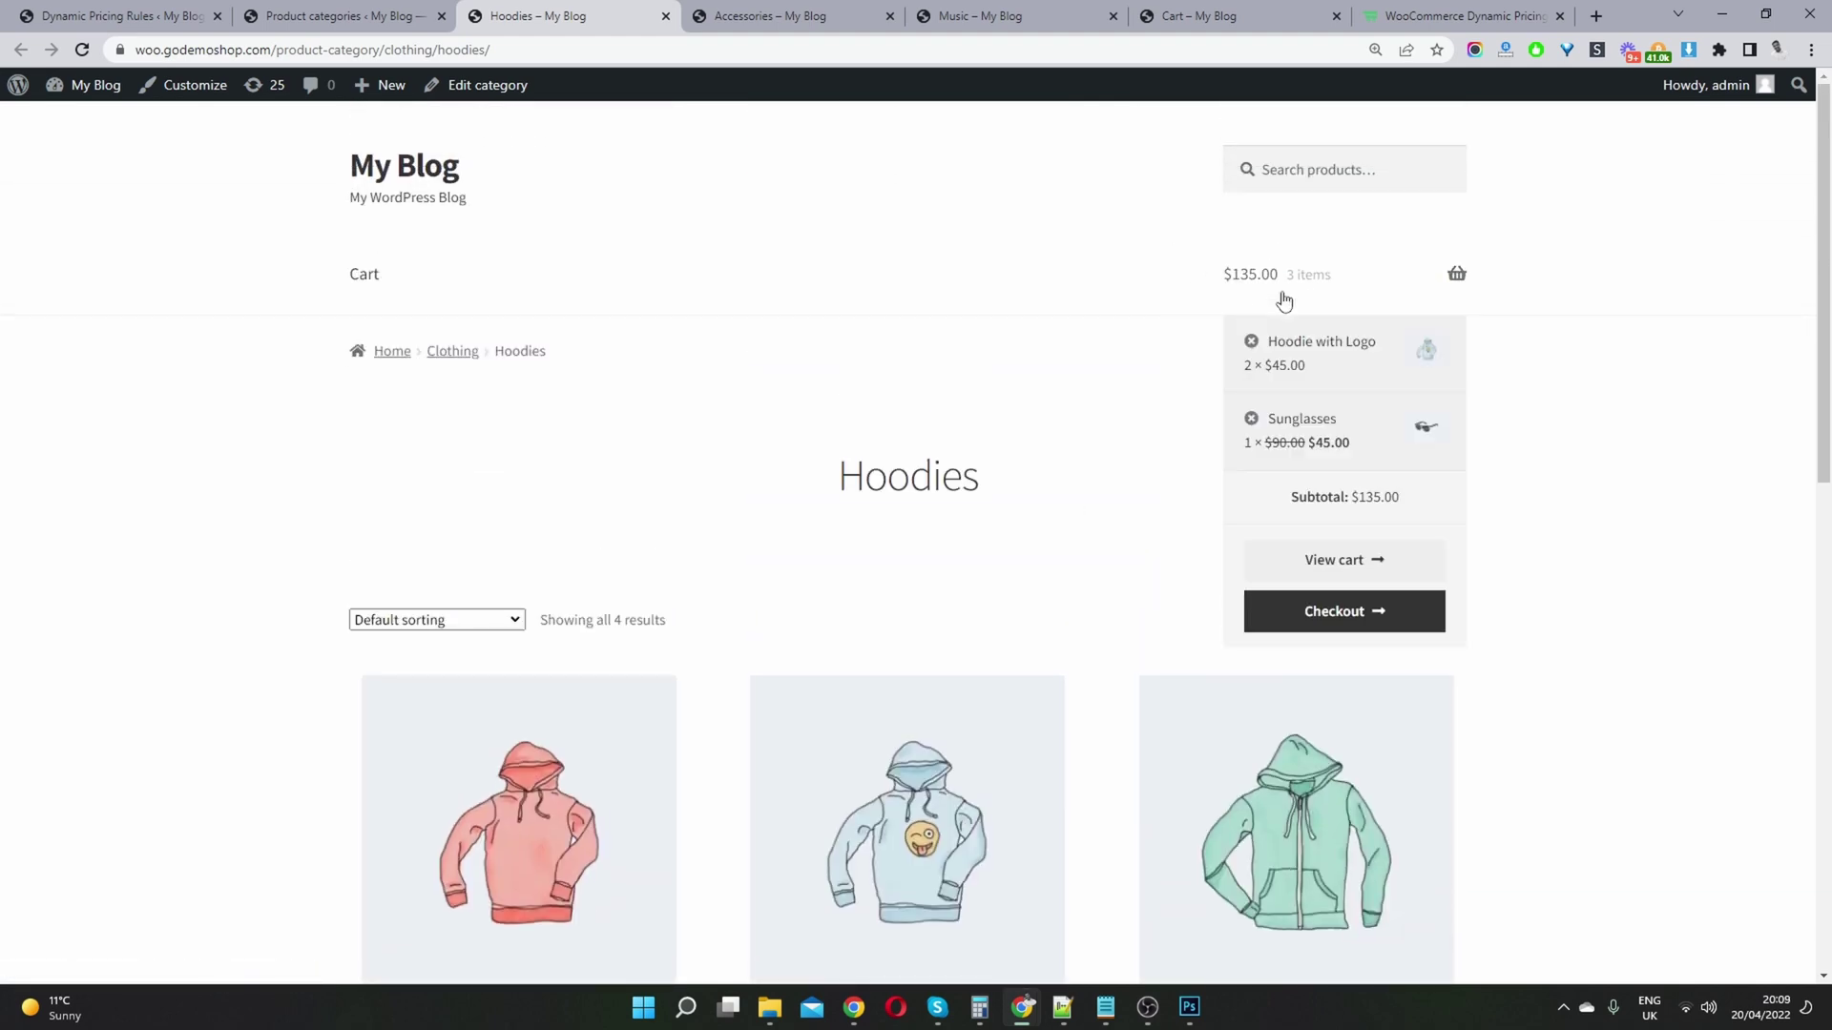
{"action": "mouse_move", "coordinate": [1279, 296]}
{"action": "left_click", "coordinate": [1254, 420]}
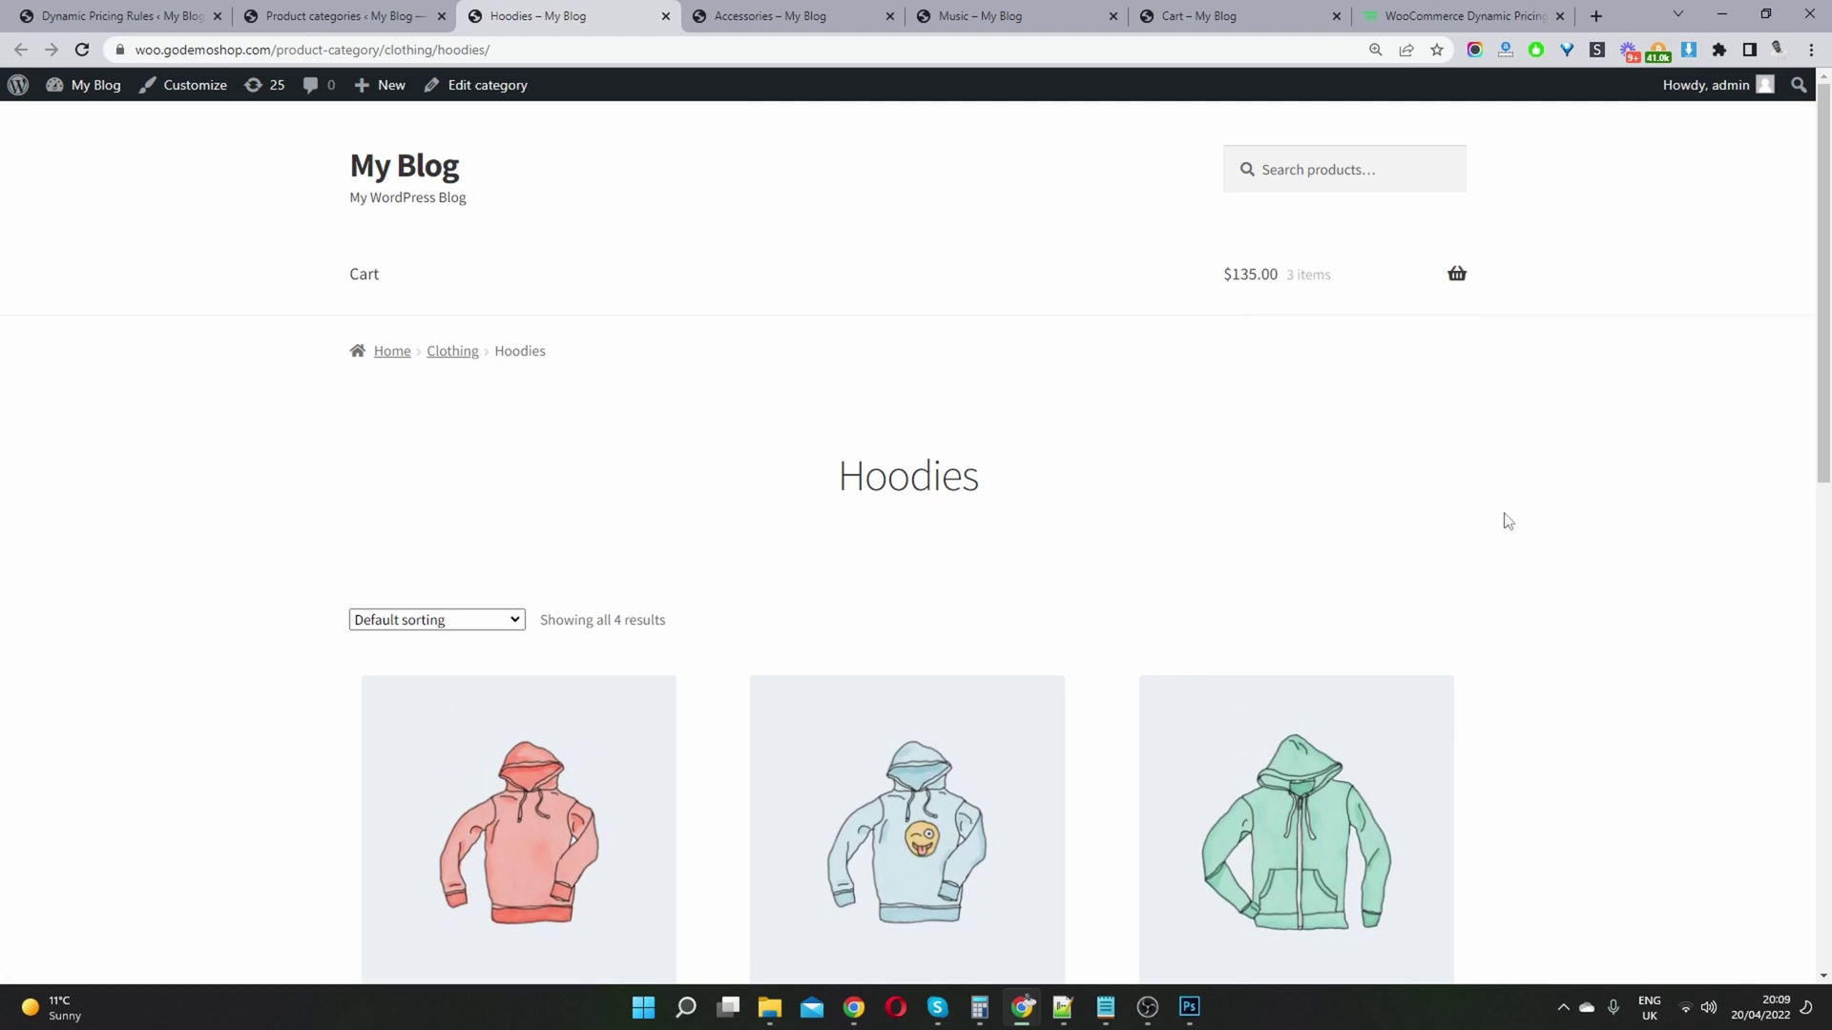
{"action": "mouse_move", "coordinate": [1266, 291]}
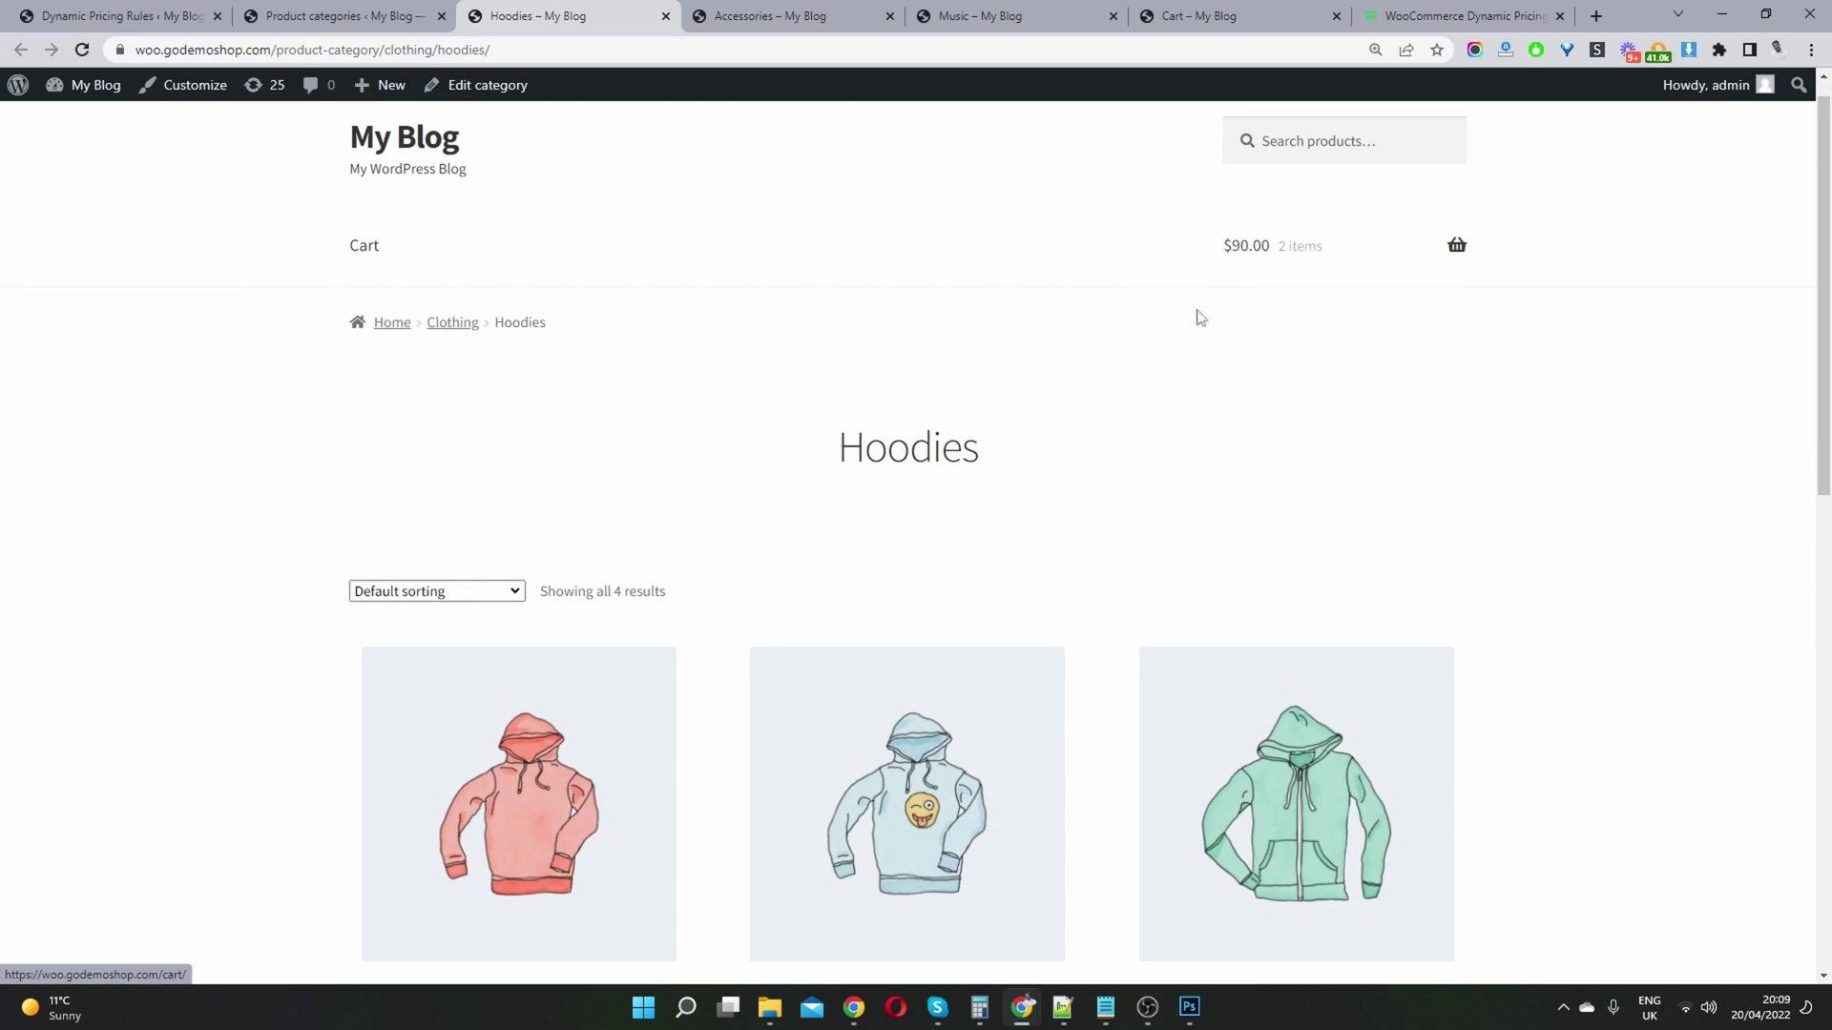
Add a Hoodie with Zipper and confirm three hoodies at $30.00 each, $90.00 subtotal
{"action": "scroll", "coordinate": [1145, 382], "scroll_direction": "down", "scroll_amount": 5}
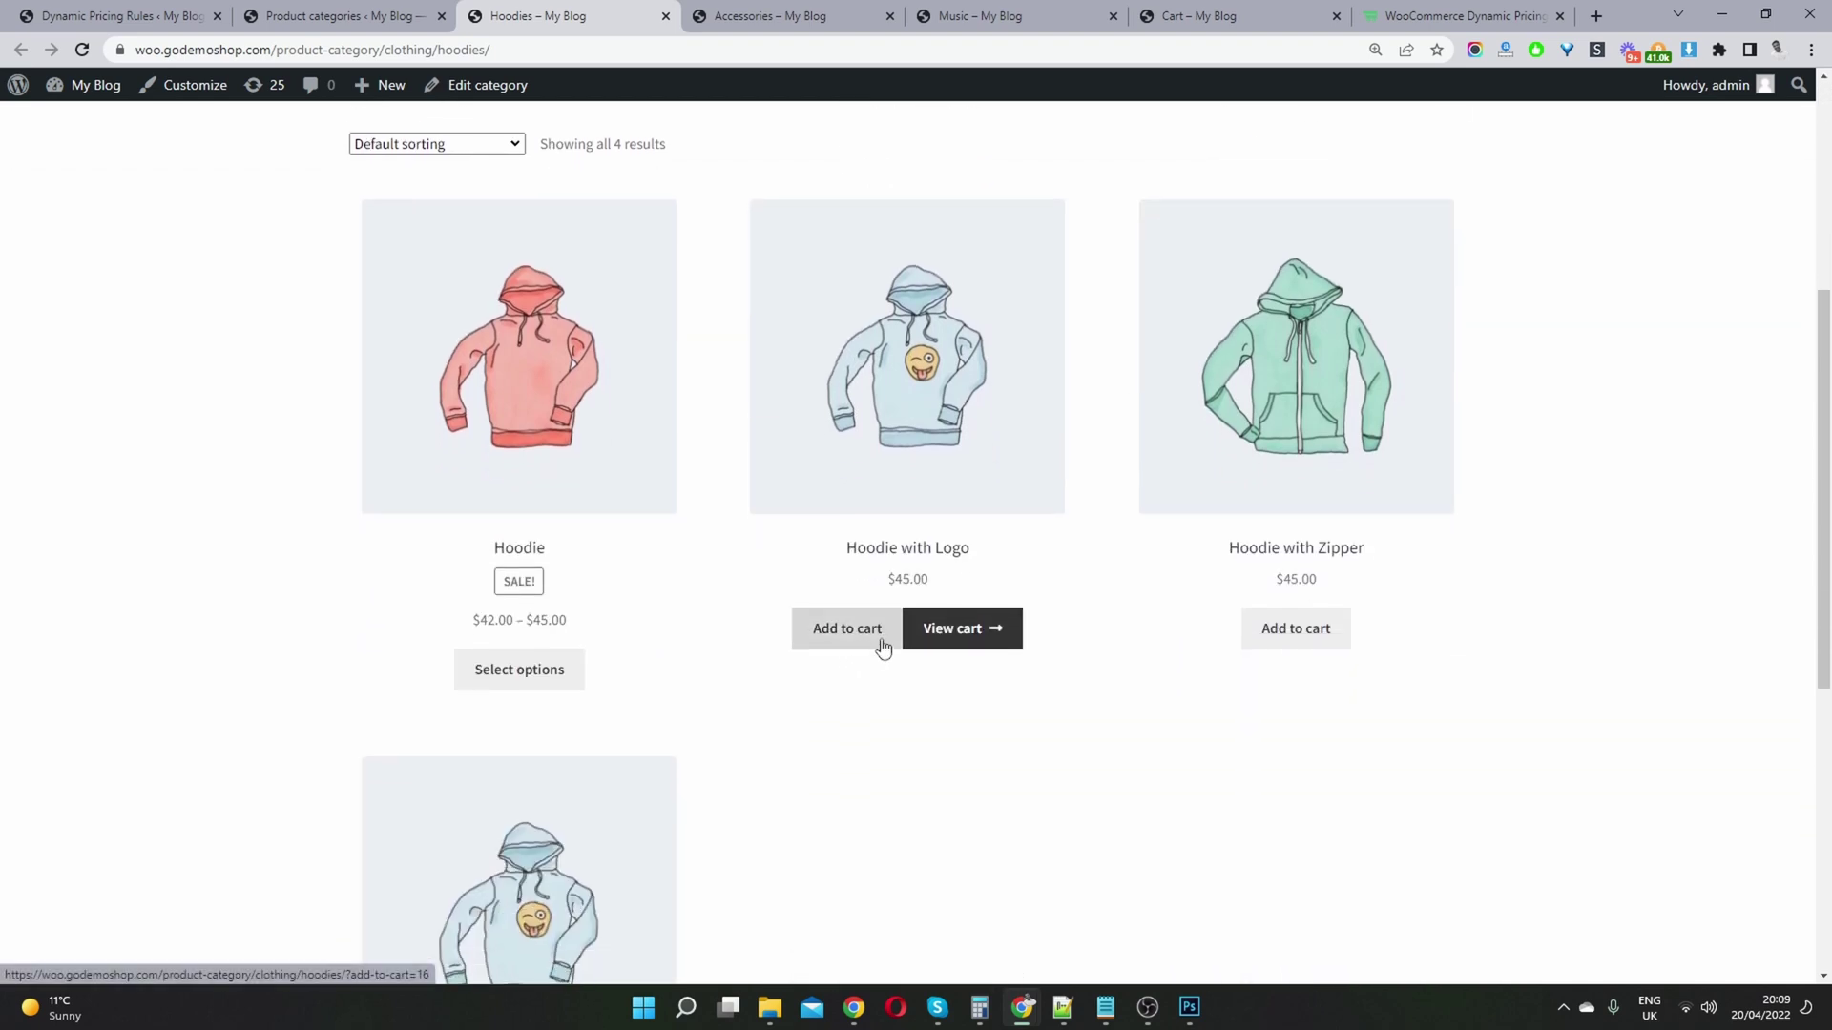
{"action": "left_click", "coordinate": [1327, 626]}
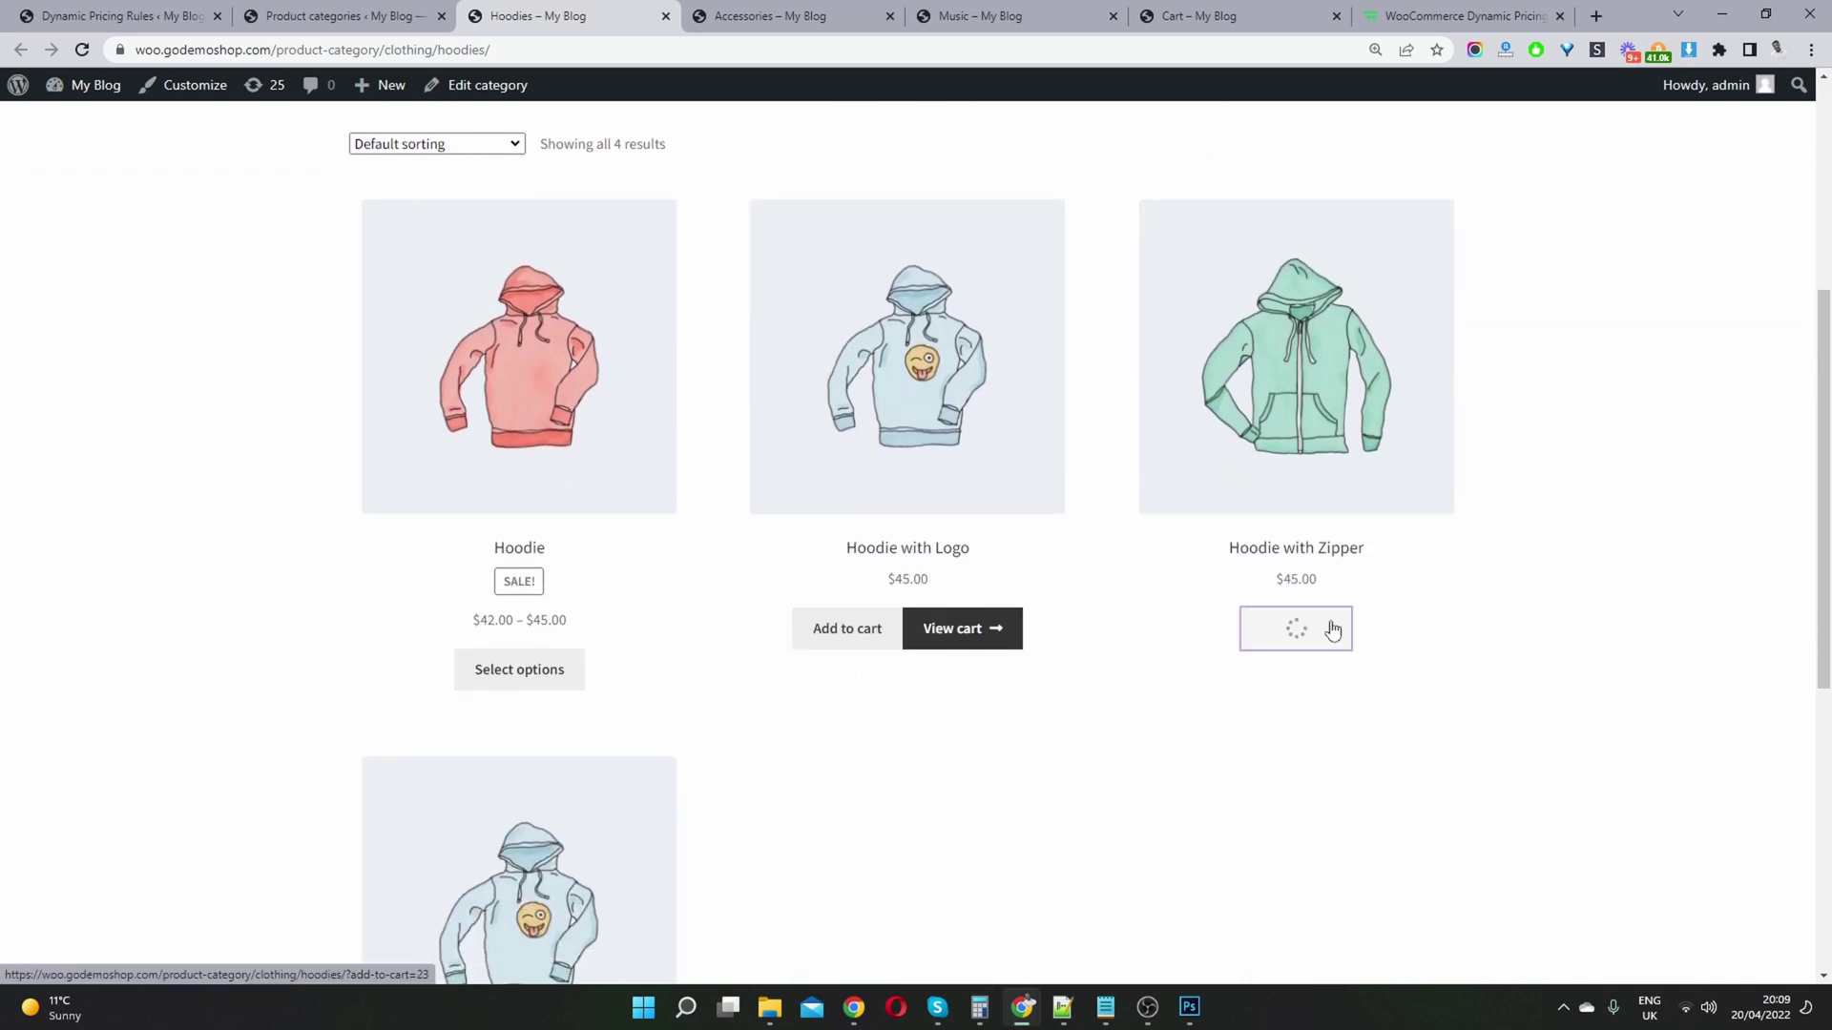
{"action": "scroll", "coordinate": [1355, 630], "scroll_direction": "up", "scroll_amount": 3}
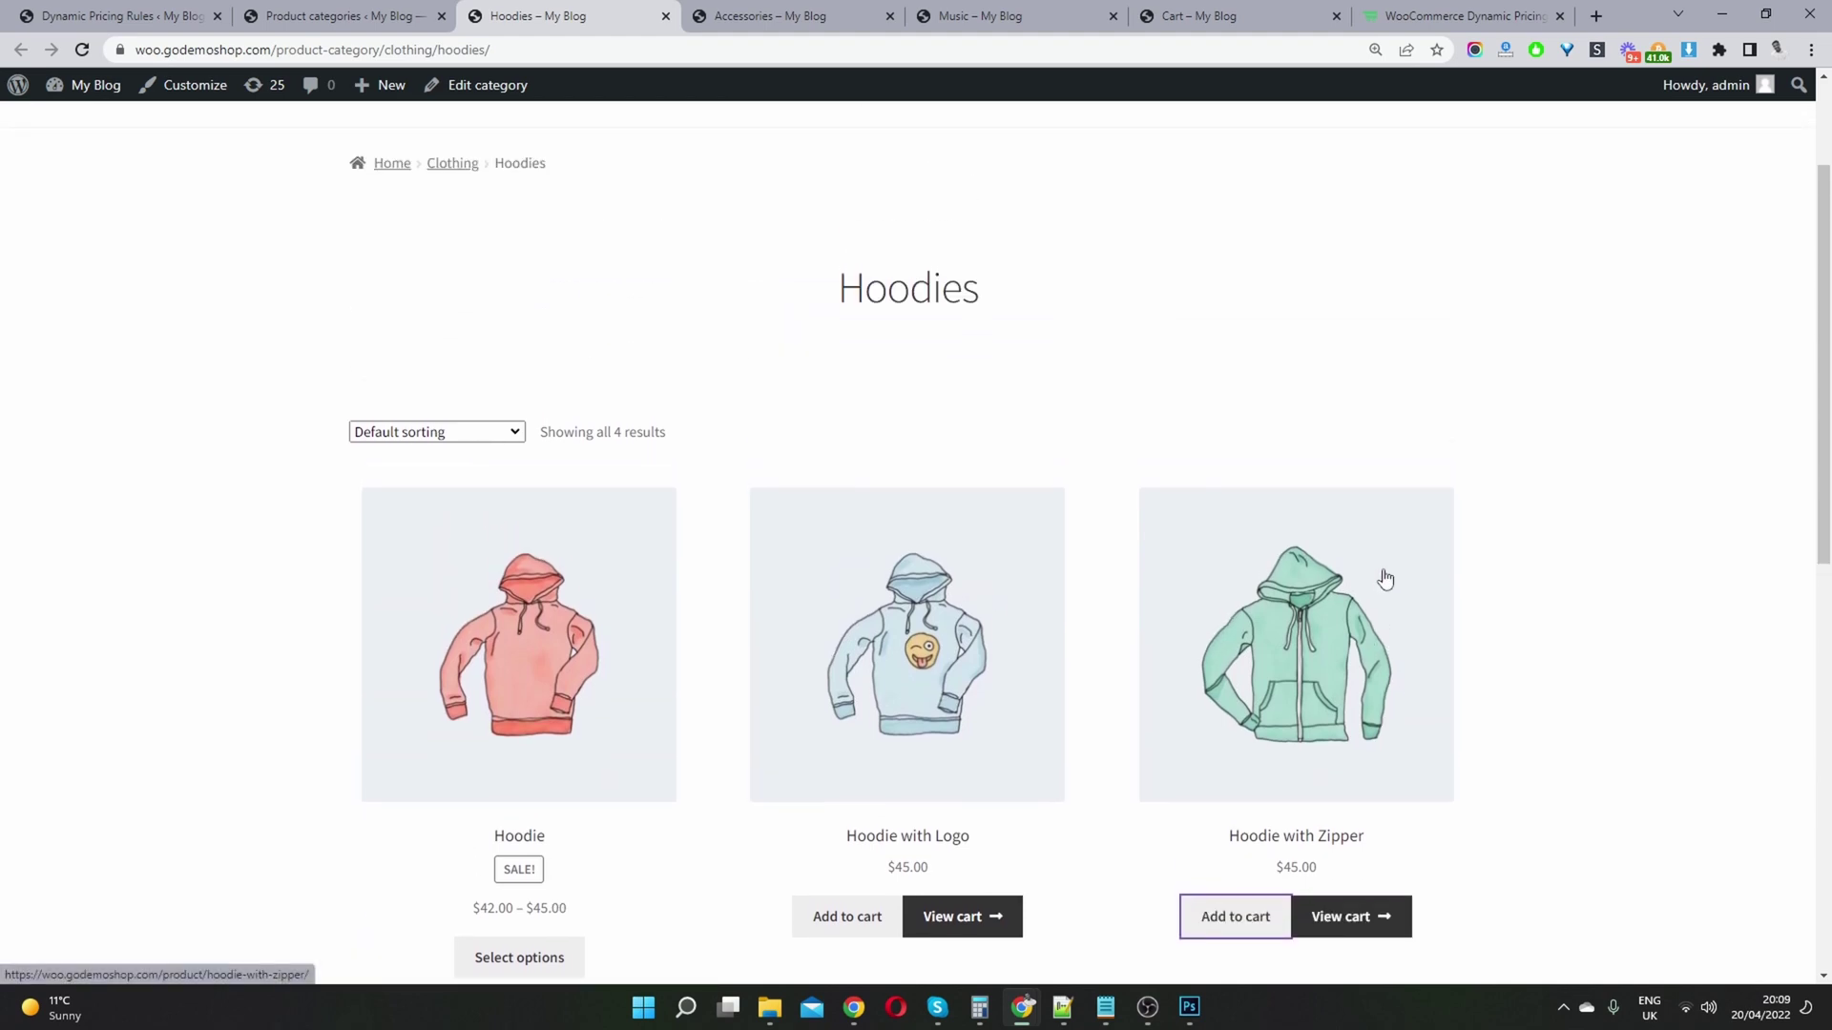
{"action": "scroll", "coordinate": [1383, 572], "scroll_direction": "up", "scroll_amount": 2}
{"action": "mouse_move", "coordinate": [1333, 285]}
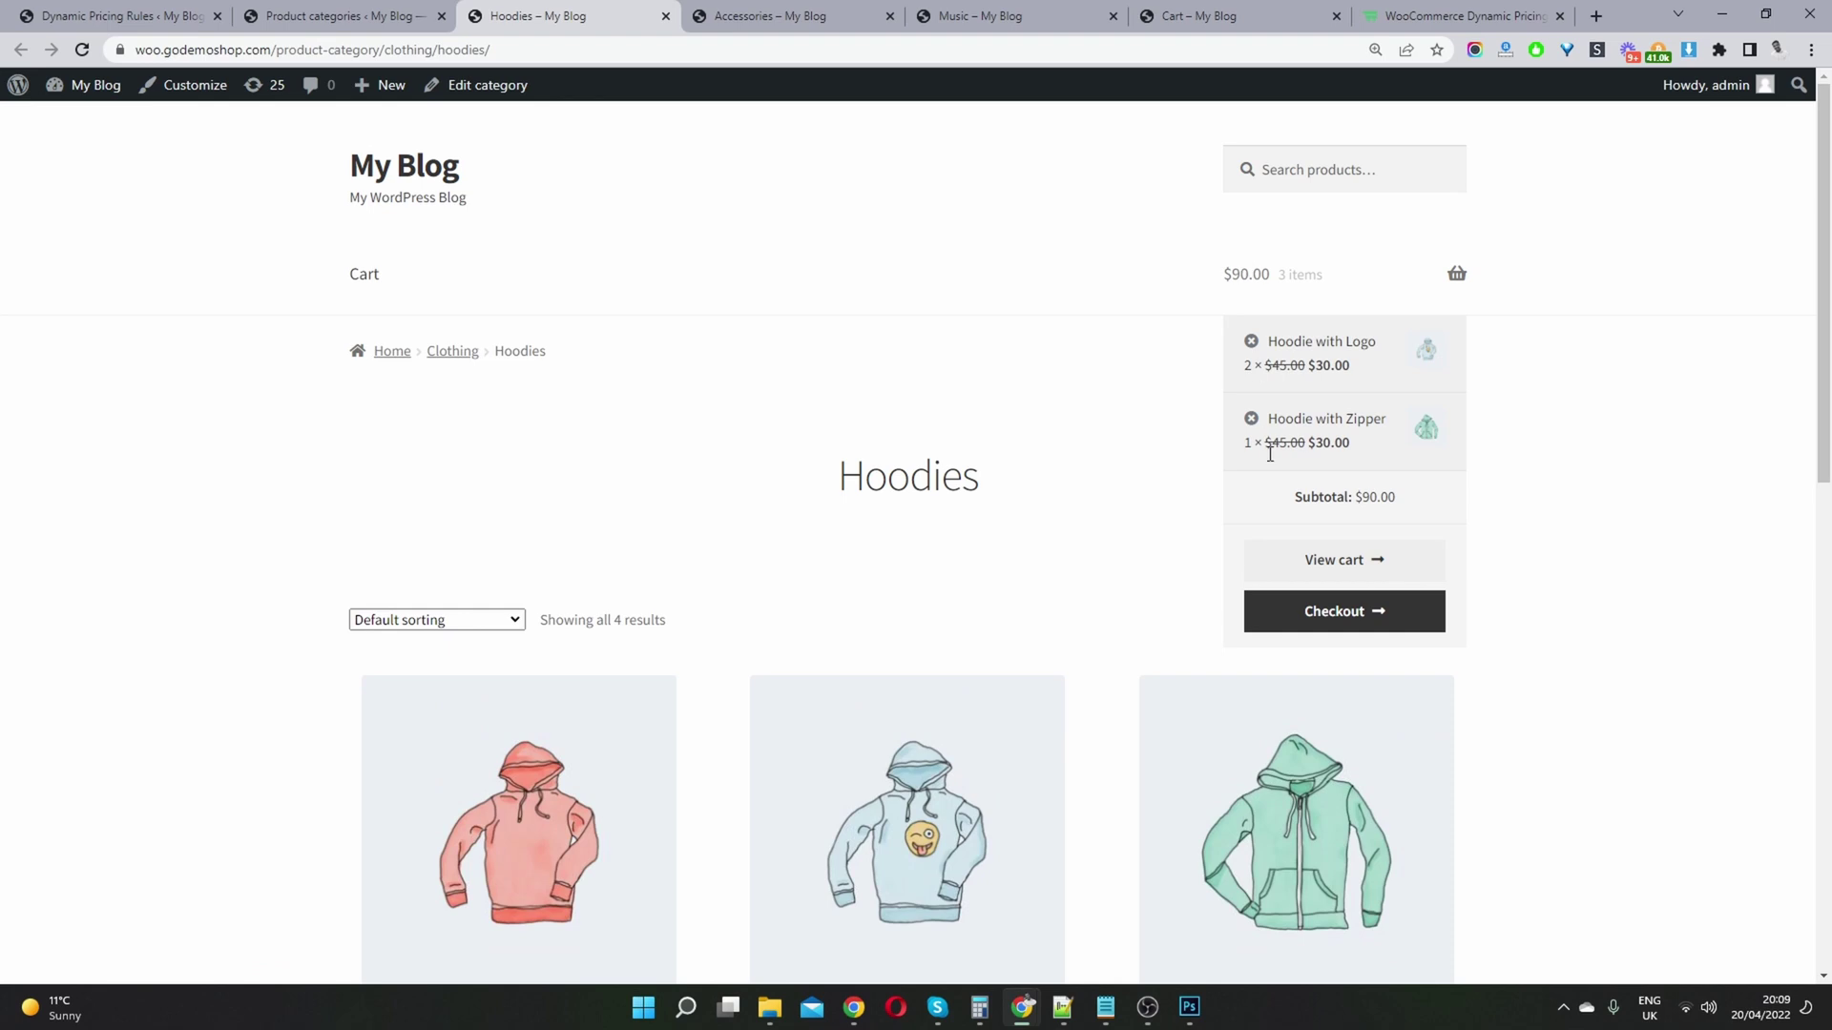
{"action": "left_click_drag", "start_coordinate": [1408, 505], "coordinate": [1298, 436]}
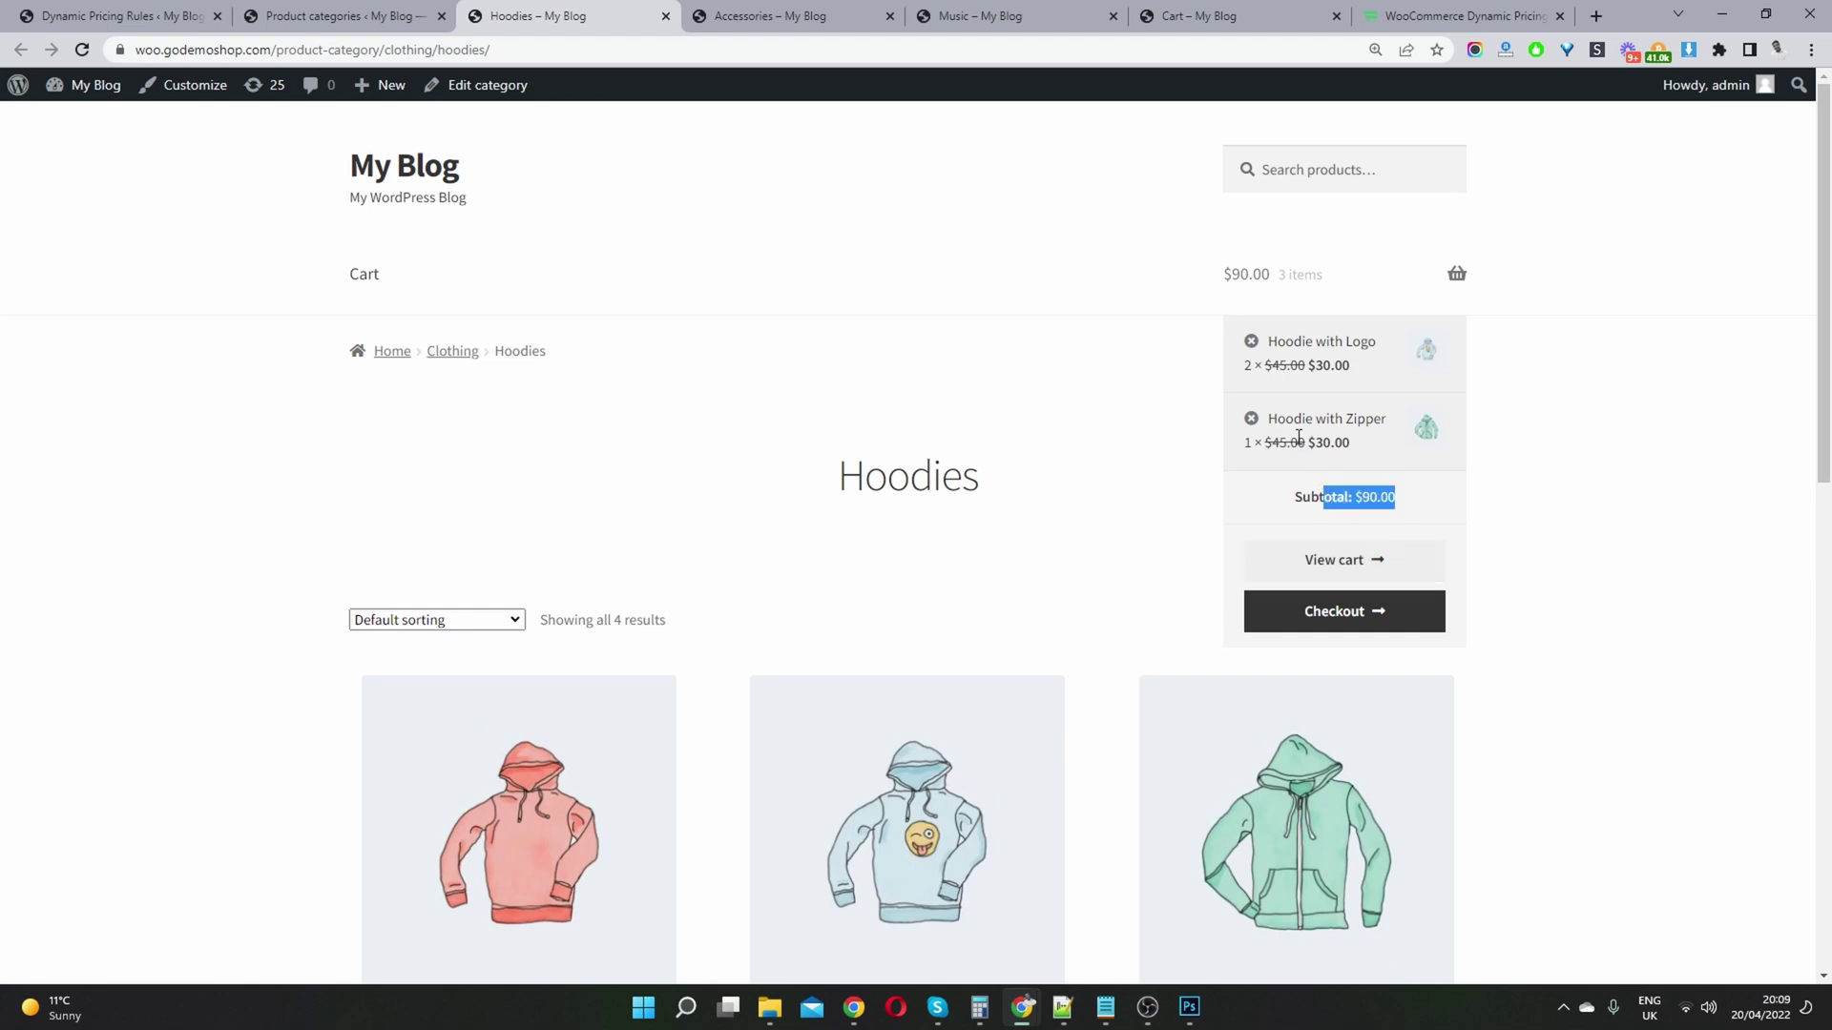